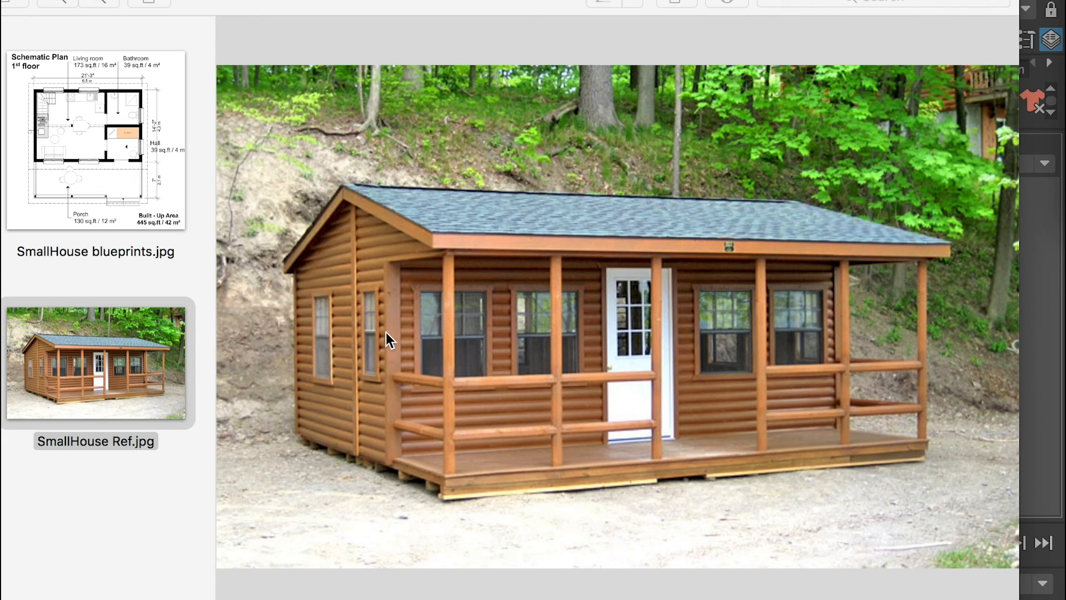
# - Examine the SmallHouse Ref photo and the SmallHouse blueprints floor plan, and switch to Maya
pyautogui.click(458, 277)
pyautogui.click(91, 158)
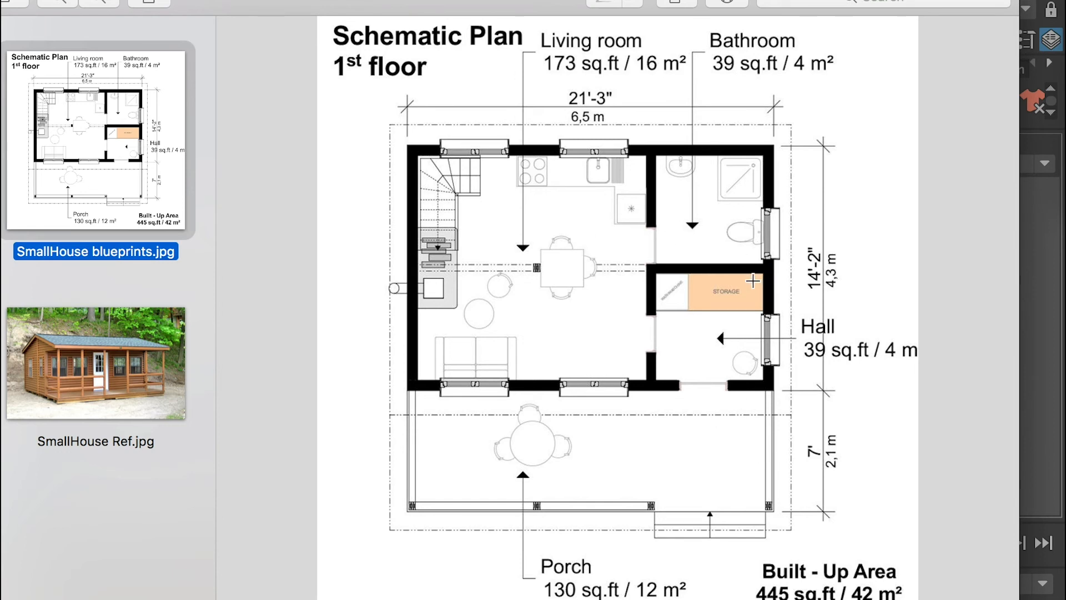
pyautogui.click(1042, 240)
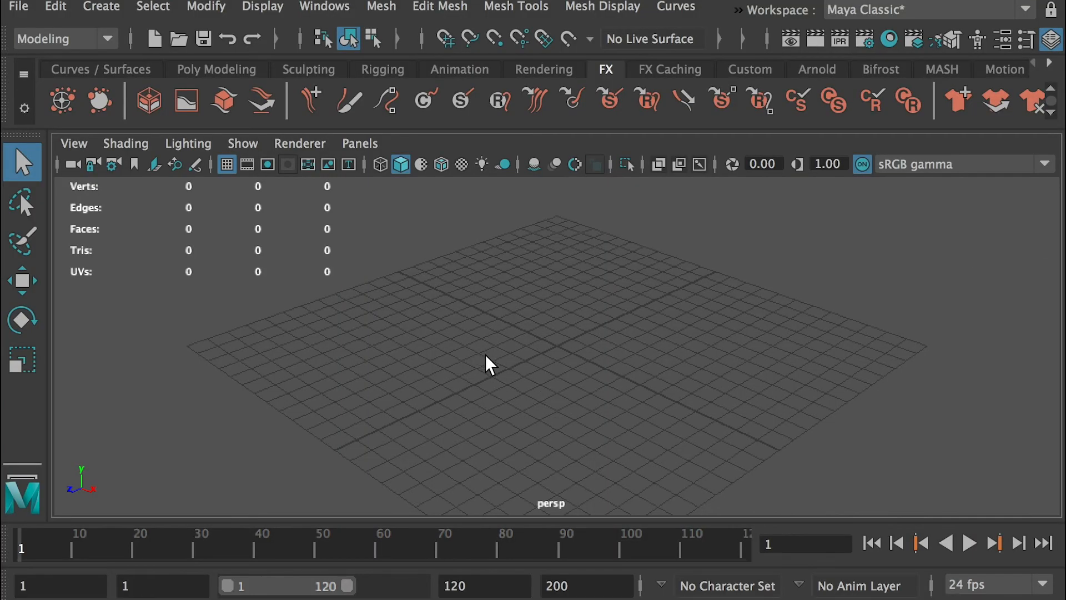
# - Import SmallHouse blueprints.jpg as an image plane in the top view and return to the perspective view
pyautogui.press('space')
pyautogui.press('space')
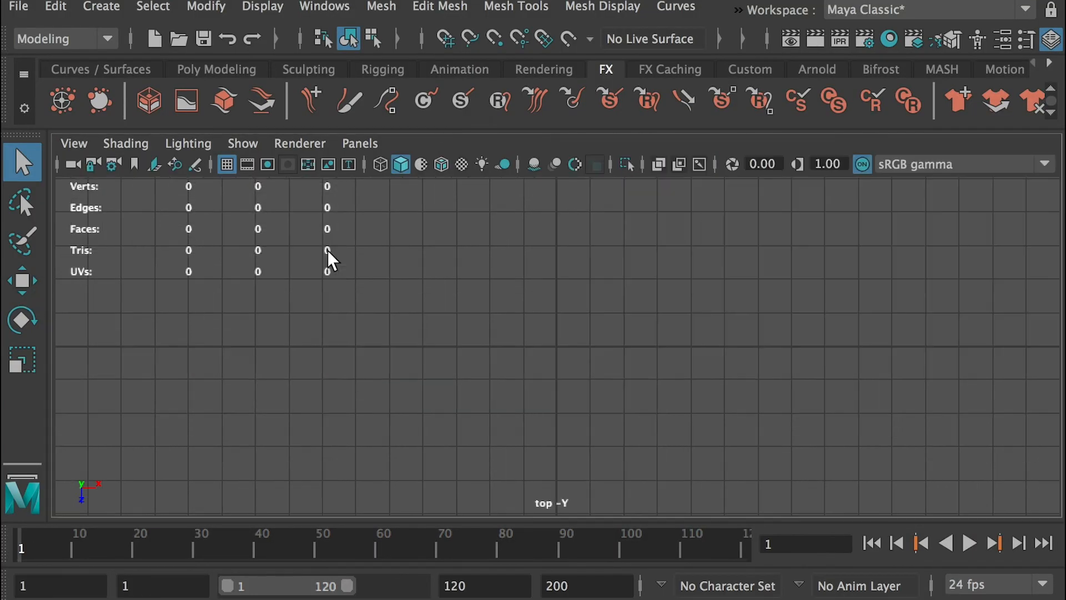
pyautogui.click(59, 142)
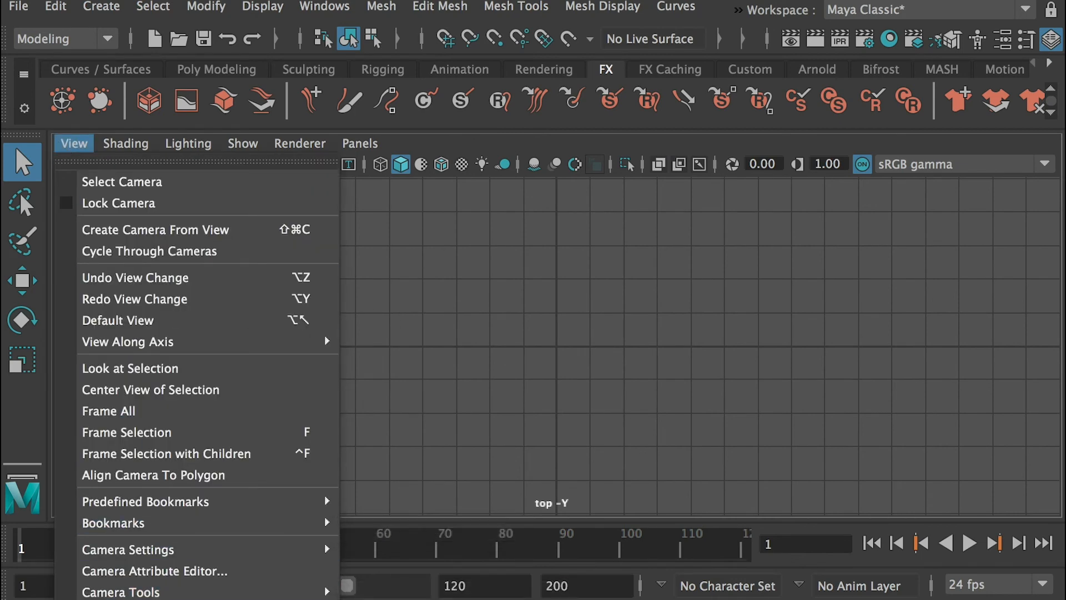
pyautogui.click(388, 599)
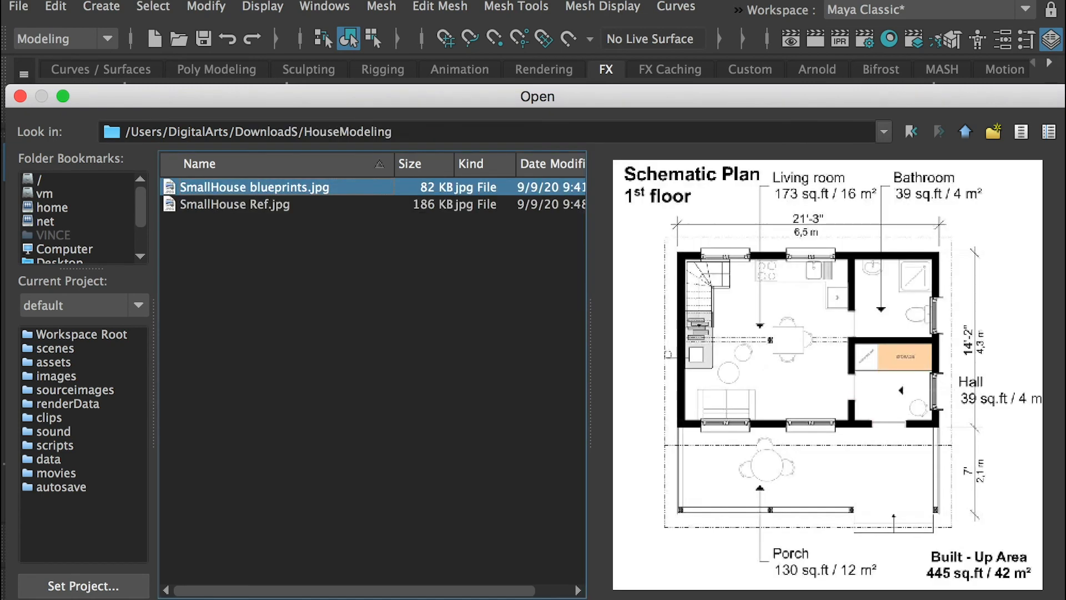
pyautogui.doubleClick(238, 187)
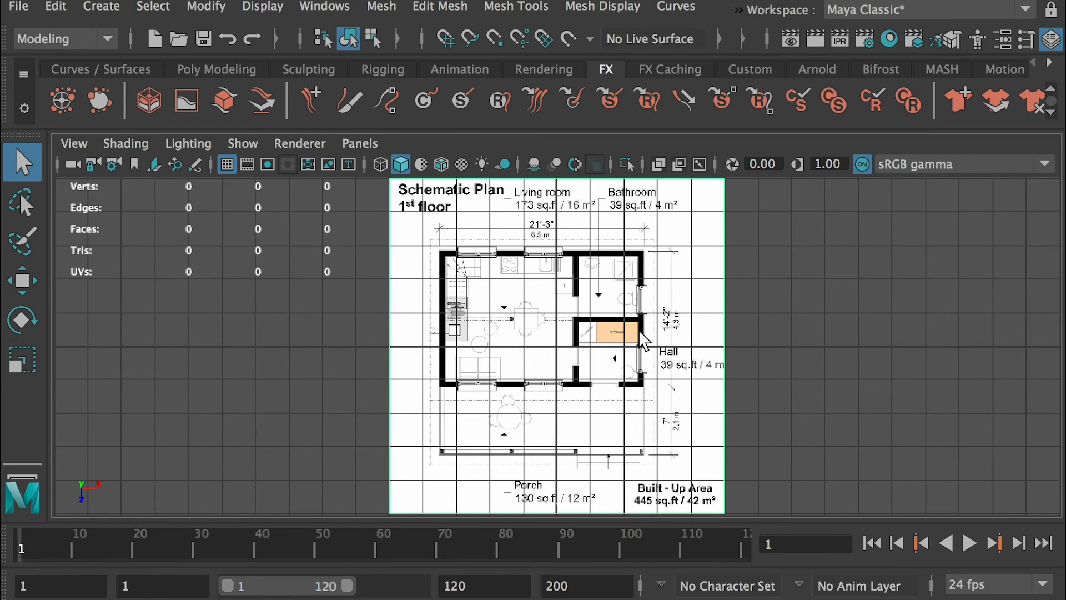
pyautogui.press('space')
pyautogui.press('space')
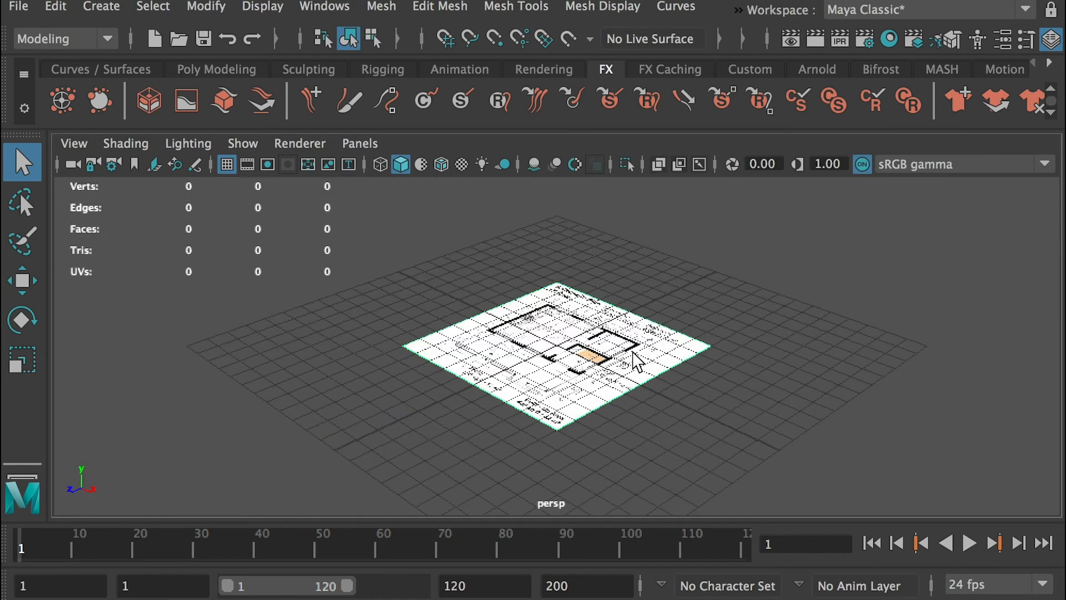
# - Scale the blueprint image plane up uniformly until it extends beyond the grid
pyautogui.keyDown('alt'); pyautogui.moveTo(691, 375); pyautogui.dragTo(742, 486); pyautogui.keyUp('alt')
pyautogui.press('r')
pyautogui.keyDown('alt'); pyautogui.moveTo(596, 364); pyautogui.dragTo(607, 297); pyautogui.keyUp('alt')
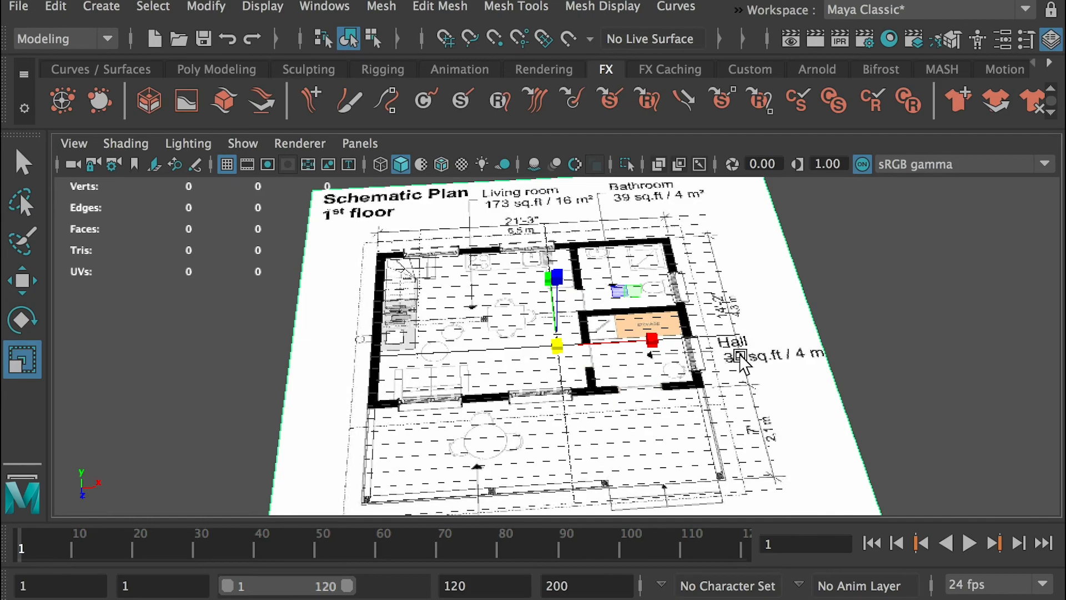
# - Move the blueprint image plane slightly down in Y so that it sits just below the grid
pyautogui.keyDown('alt'); pyautogui.moveTo(434, 236); pyautogui.dragTo(744, 403, button='right'); pyautogui.keyUp('alt')
pyautogui.keyDown('alt'); pyautogui.moveTo(744, 402); pyautogui.dragTo(589, 336, button='middle'); pyautogui.keyUp('alt')
pyautogui.keyDown('alt'); pyautogui.moveTo(530, 360); pyautogui.dragTo(846, 369, button='middle'); pyautogui.keyUp('alt')
pyautogui.keyDown('alt'); pyautogui.moveTo(759, 345); pyautogui.dragTo(734, 362, button='middle'); pyautogui.keyUp('alt')
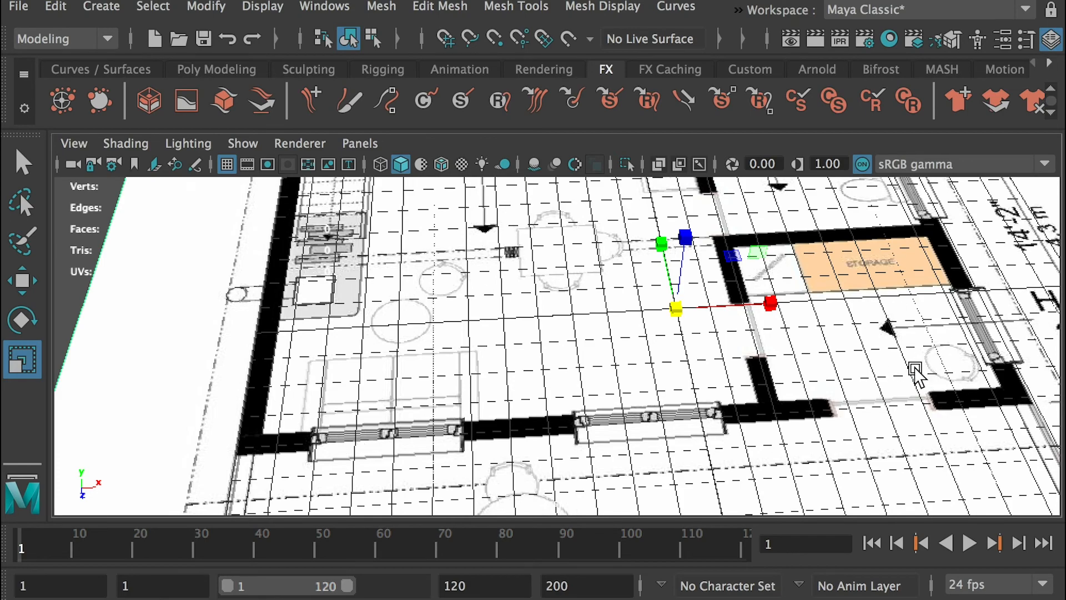
pyautogui.keyDown('alt'); pyautogui.moveTo(916, 374); pyautogui.dragTo(655, 381, button='right'); pyautogui.keyUp('alt')
pyautogui.keyDown('alt'); pyautogui.moveTo(655, 381); pyautogui.dragTo(656, 338); pyautogui.keyUp('alt')
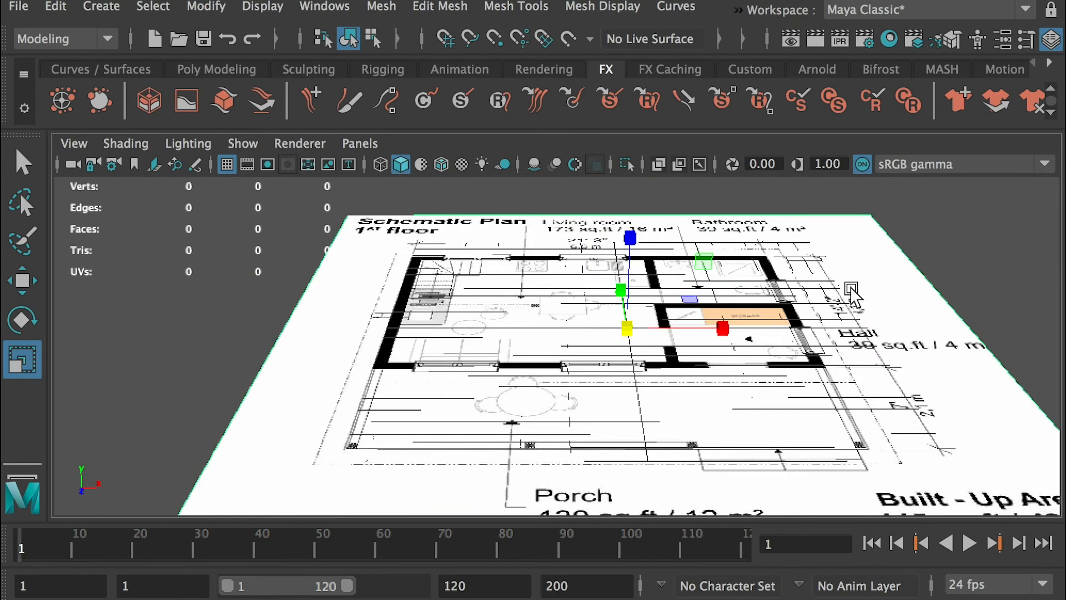
pyautogui.keyDown('alt'); pyautogui.moveTo(460, 330); pyautogui.dragTo(627, 457, button='right'); pyautogui.keyUp('alt')
pyautogui.keyDown('alt'); pyautogui.moveTo(627, 457); pyautogui.dragTo(593, 489); pyautogui.keyUp('alt')
pyautogui.keyDown('alt'); pyautogui.moveTo(738, 414); pyautogui.dragTo(665, 399, button='right'); pyautogui.keyUp('alt')
pyautogui.press('e')
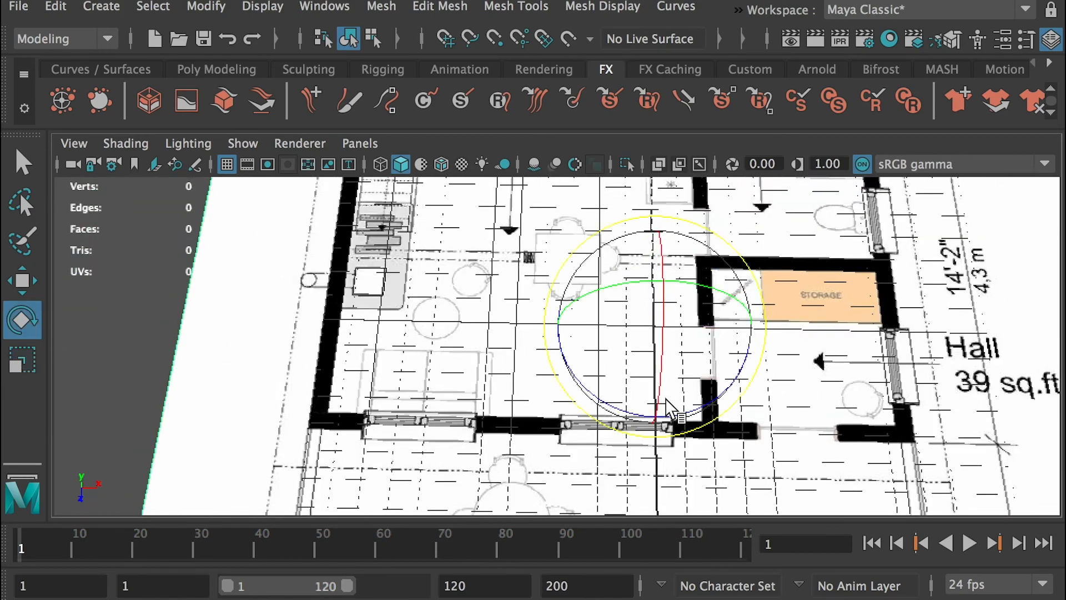
pyautogui.press('w')
pyautogui.keyDown('alt'); pyautogui.moveTo(685, 389); pyautogui.dragTo(683, 310); pyautogui.keyUp('alt')
pyautogui.moveTo(655, 228); pyautogui.dragTo(655, 228)
pyautogui.keyDown('alt'); pyautogui.moveTo(496, 302); pyautogui.dragTo(497, 370); pyautogui.keyUp('alt')
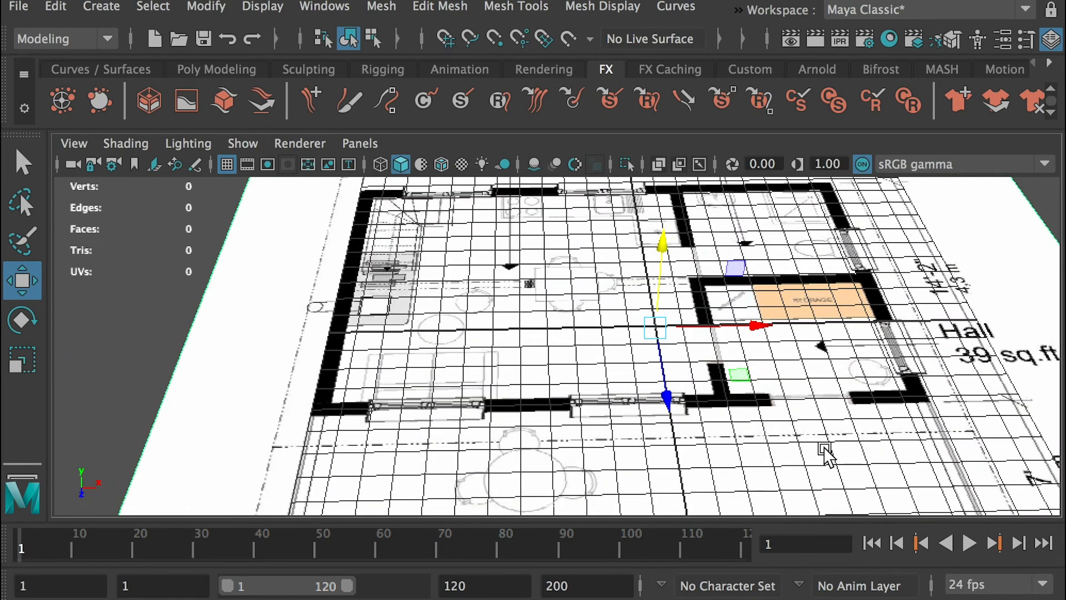
pyautogui.keyDown('alt'); pyautogui.moveTo(820, 354); pyautogui.dragTo(712, 315, button='right'); pyautogui.keyUp('alt')
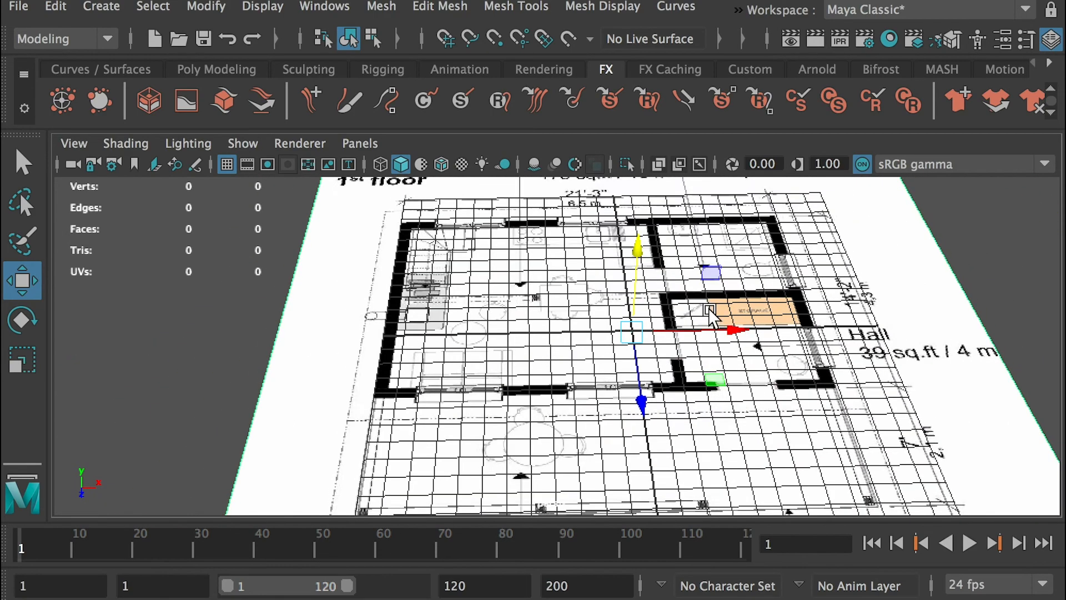
# - Create a polygon plane at the origin and frame it in the perspective view
pyautogui.click(19, 7)
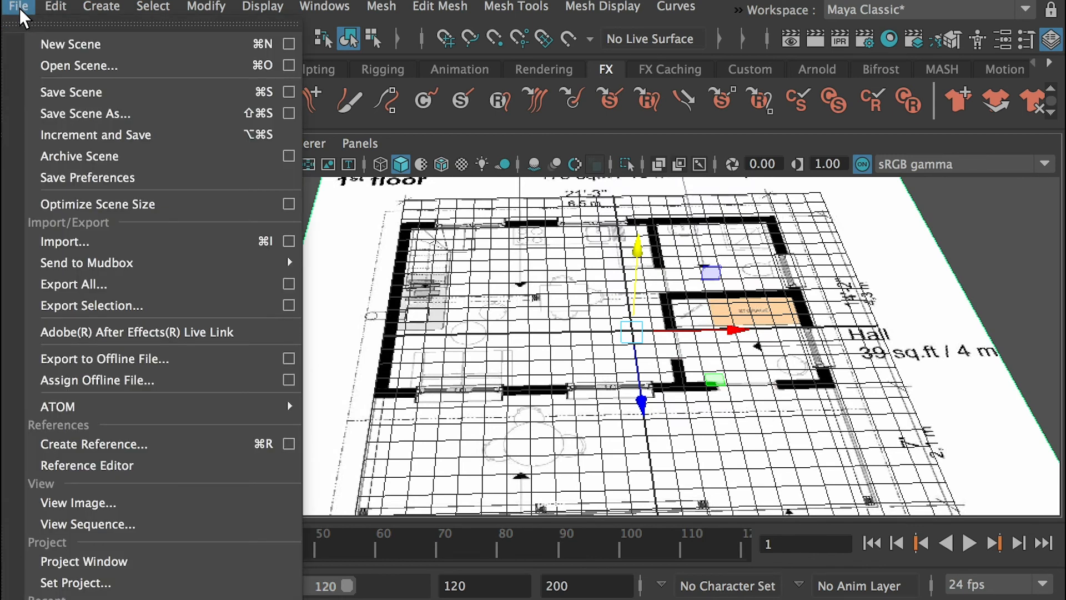
pyautogui.moveTo(108, 3)
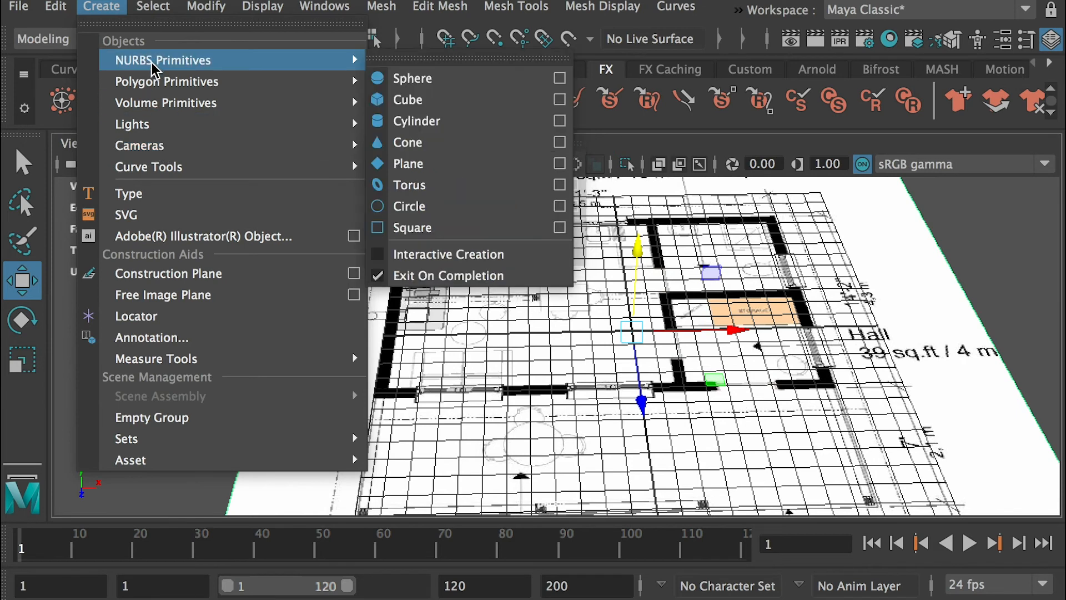
pyautogui.moveTo(183, 87)
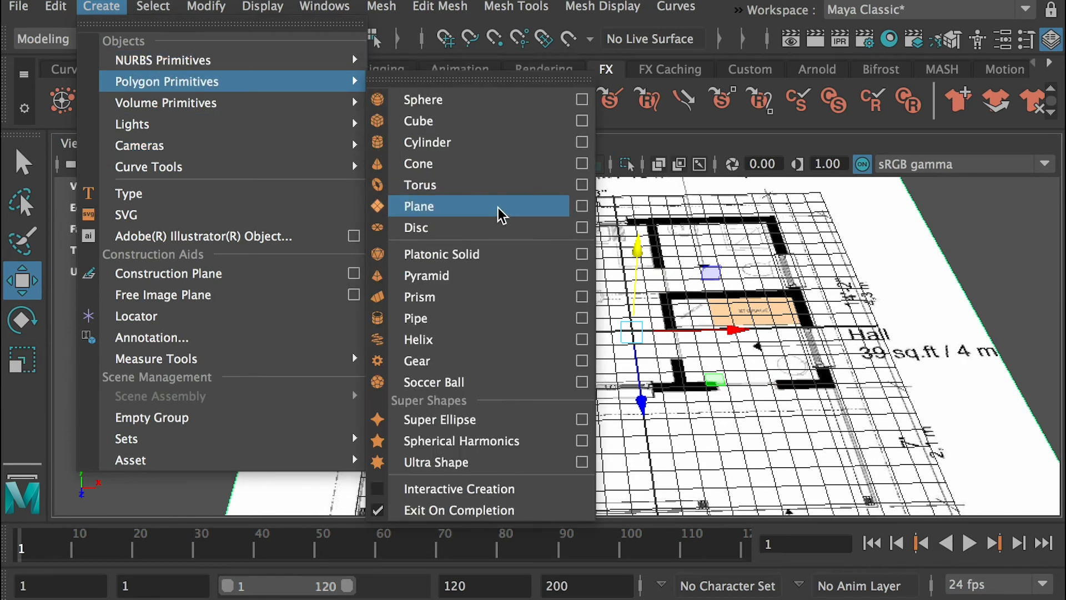
pyautogui.click(442, 206)
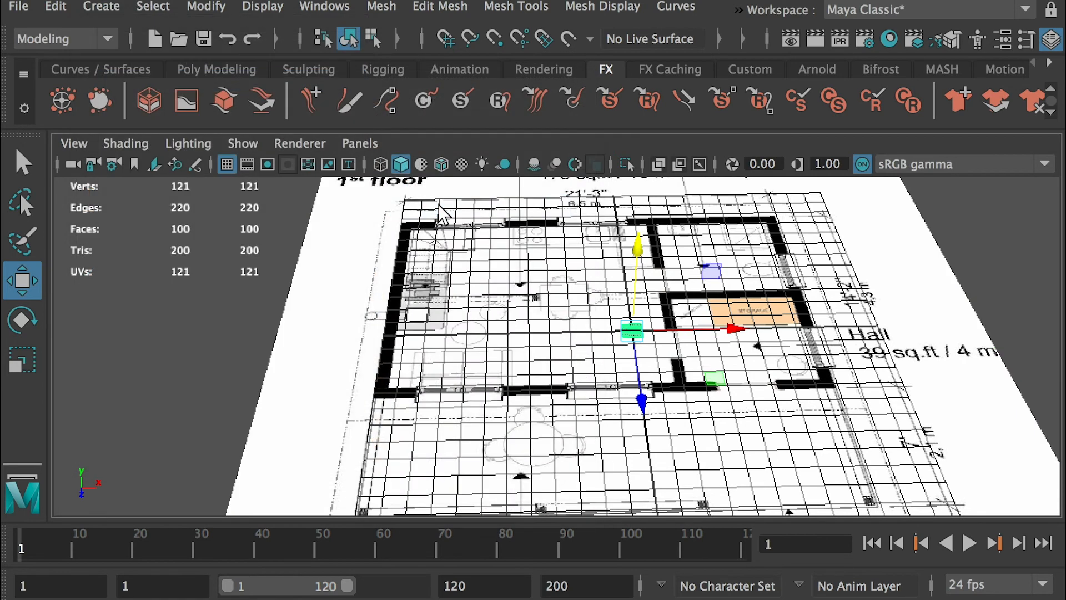
pyautogui.press('f')
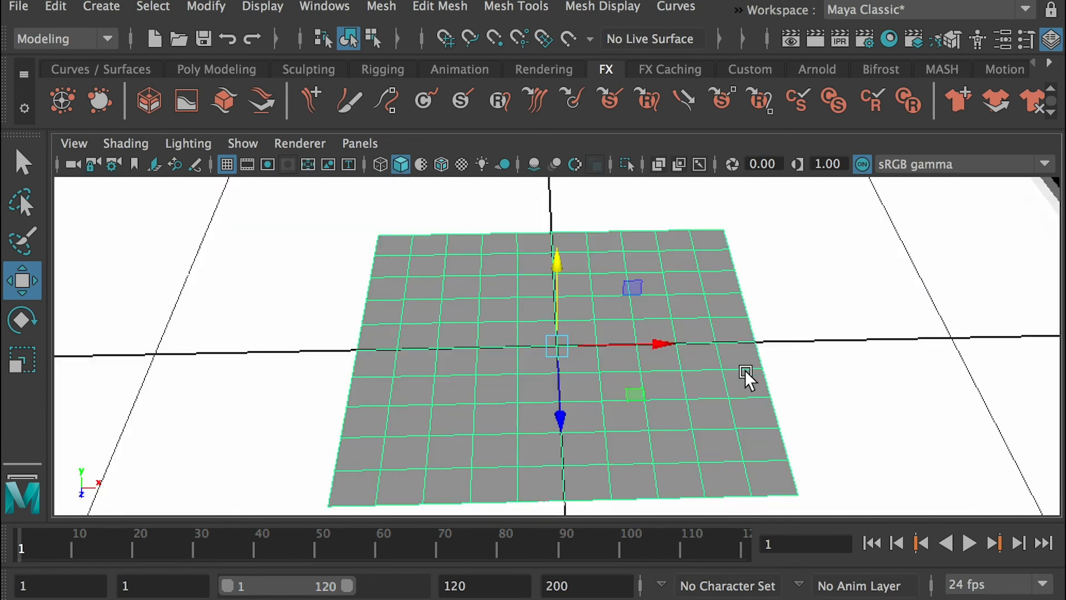
# - Set the polygon plane's Subdivisions Width and Subdivisions Height to 1 and put the channel editor aside
pyautogui.moveTo(1060, 233); pyautogui.dragTo(1065, 356)
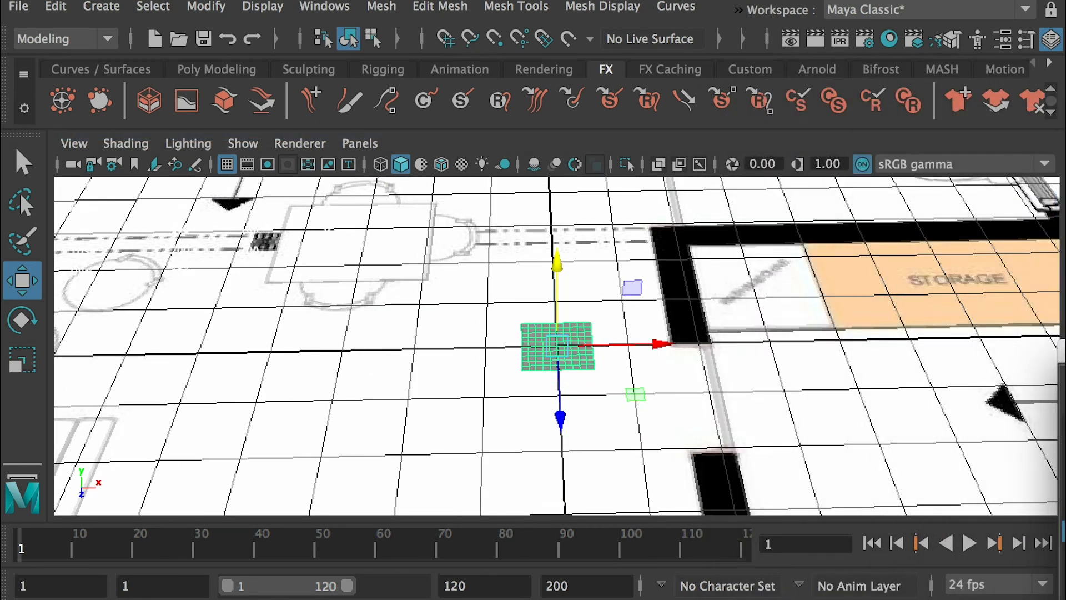
pyautogui.moveTo(1065, 239); pyautogui.dragTo(798, 82)
pyautogui.click(740, 394)
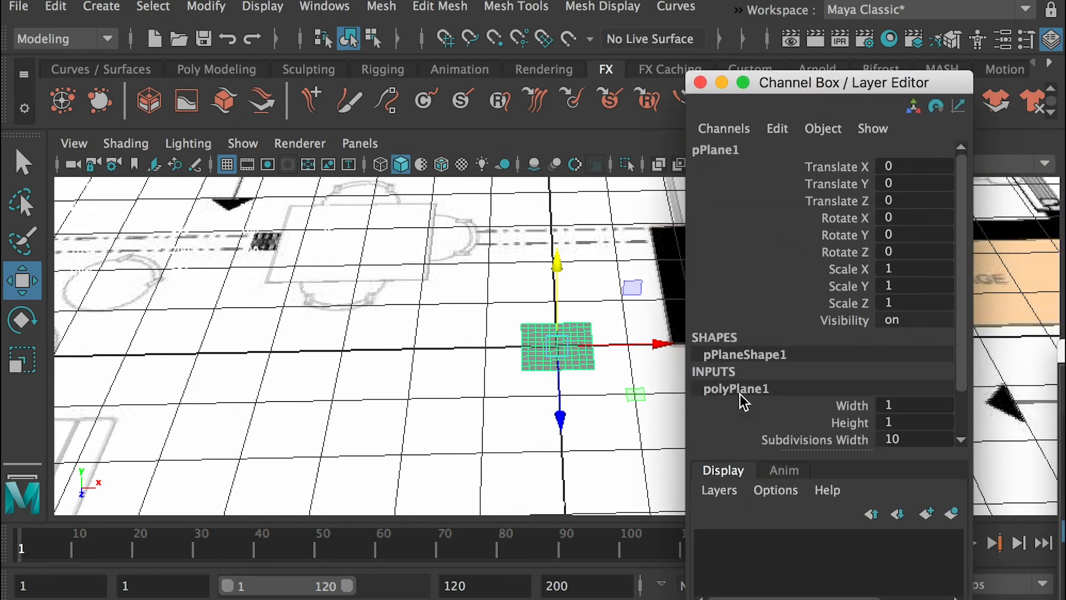
pyautogui.scroll(-3, 967, 428)
pyautogui.doubleClick(895, 384)
pyautogui.write('1')
pyautogui.press('Tab')
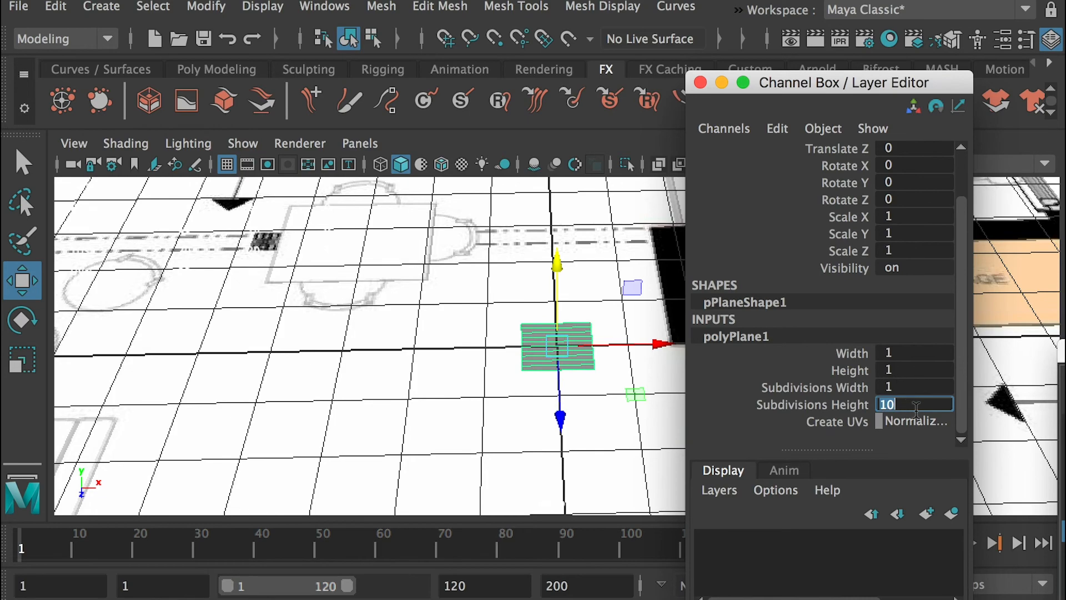
pyautogui.press('Return')
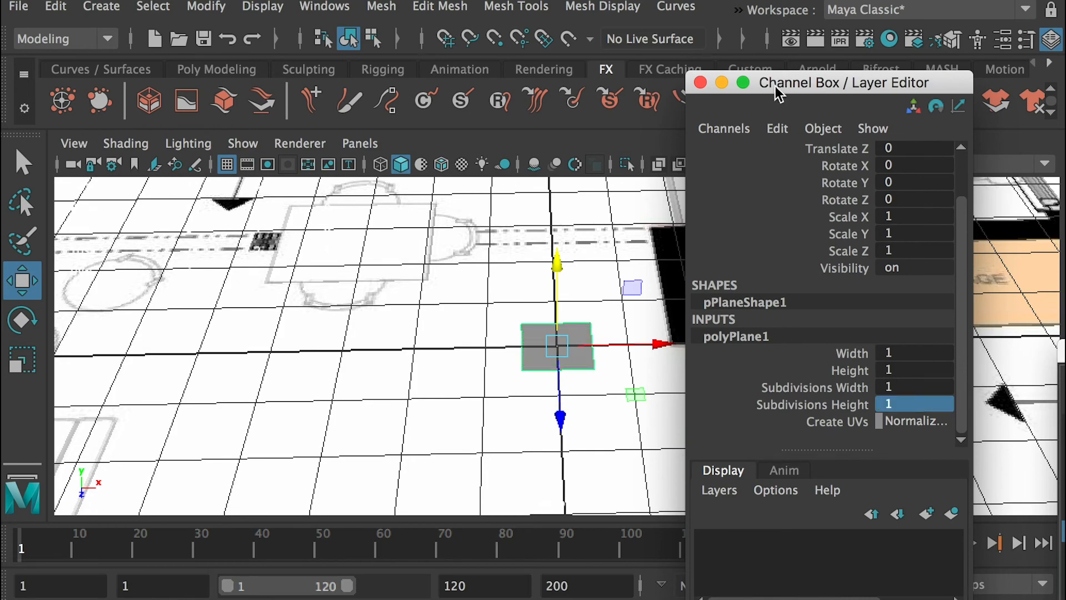
pyautogui.moveTo(775, 85); pyautogui.dragTo(1064, 183)
# - Scale the polygon plane up uniformly until it covers the whole house floor plan
pyautogui.scroll(-10, 862, 356)
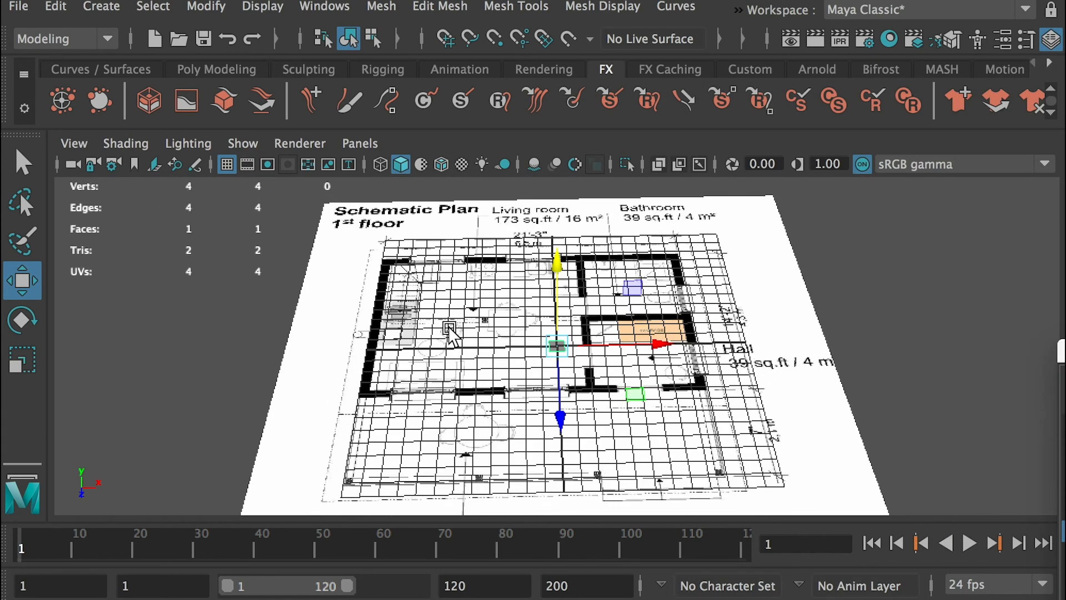
pyautogui.press('r')
pyautogui.moveTo(557, 349); pyautogui.dragTo(889, 436)
pyautogui.keyDown('alt'); pyautogui.moveTo(509, 319); pyautogui.dragTo(584, 422); pyautogui.keyUp('alt')
# - Switch to the top view in wireframe display so the blueprint shows through the polygon plane
pyautogui.press('space')
pyautogui.press('space')
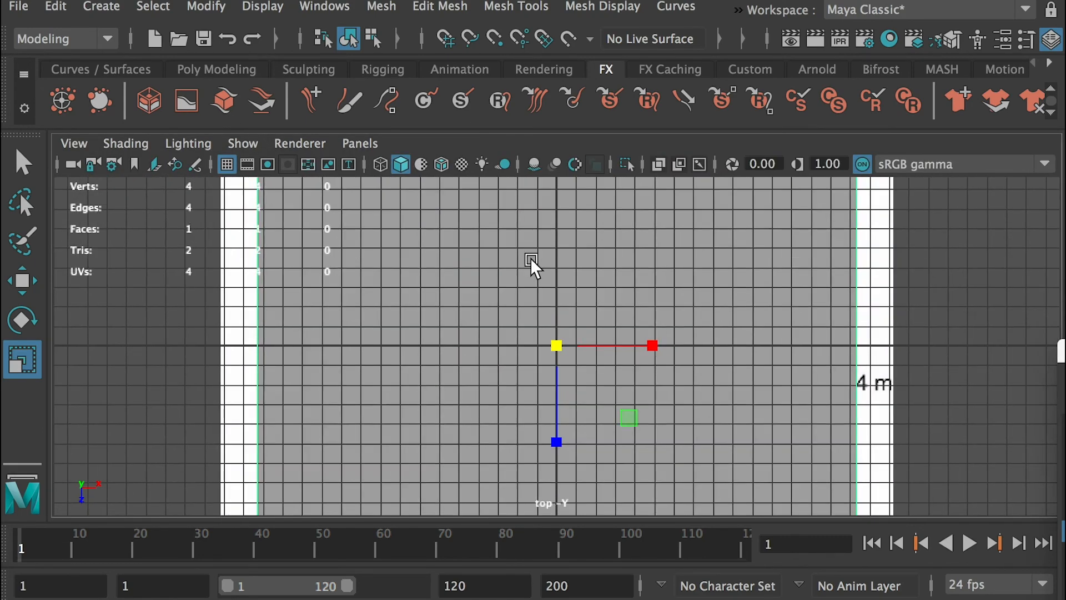
pyautogui.keyDown('alt'); pyautogui.moveTo(532, 259); pyautogui.dragTo(347, 260, button='right'); pyautogui.keyUp('alt')
pyautogui.keyDown('alt'); pyautogui.moveTo(347, 260); pyautogui.dragTo(322, 339, button='middle'); pyautogui.keyUp('alt')
pyautogui.keyDown('alt'); pyautogui.moveTo(547, 233); pyautogui.dragTo(634, 223, button='right'); pyautogui.keyUp('alt')
pyautogui.keyDown('alt'); pyautogui.moveTo(632, 222); pyautogui.dragTo(607, 175, button='middle'); pyautogui.keyUp('alt')
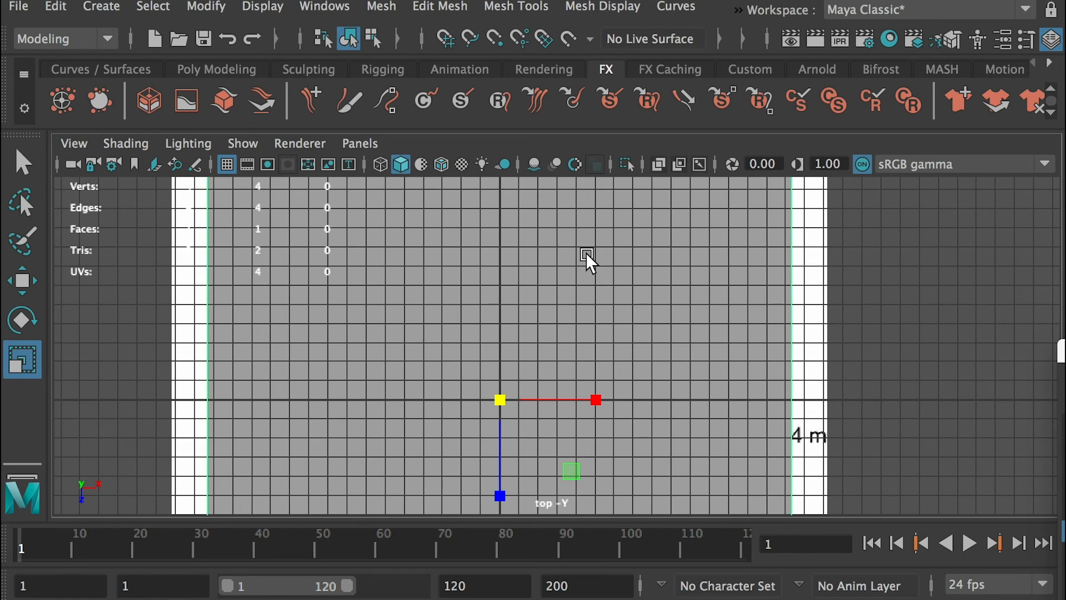
pyautogui.press('4')
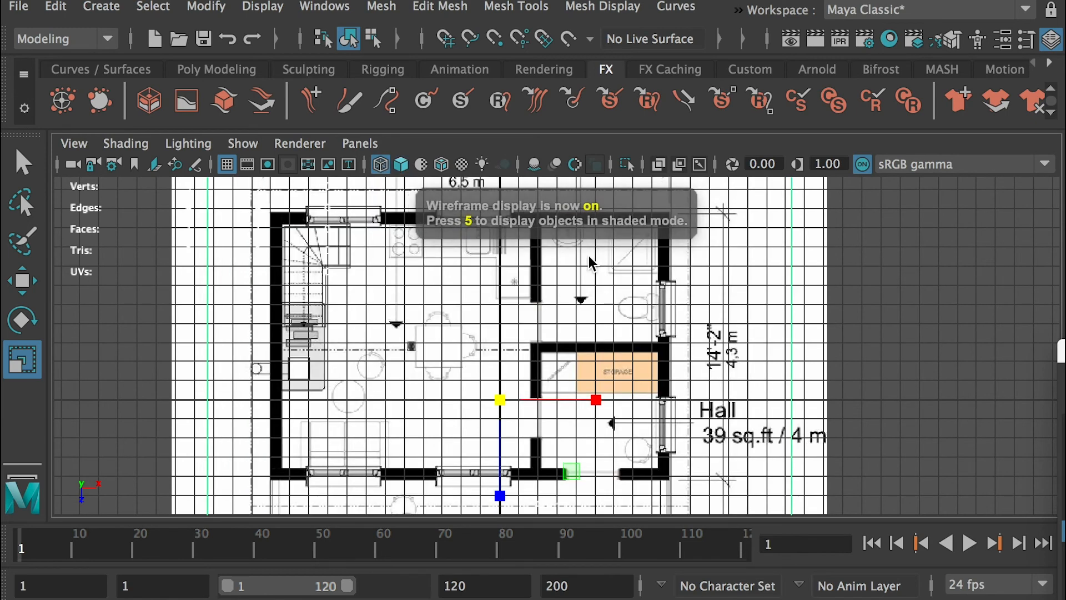
# - Activate the Insert Edge Loop Tool on the plane and check that its settings maintain relative distance from edge
pyautogui.keyDown('alt'); pyautogui.moveTo(735, 280); pyautogui.dragTo(769, 313, button='right'); pyautogui.keyUp('alt')
pyautogui.keyDown('alt'); pyautogui.moveTo(807, 274); pyautogui.dragTo(535, 231, button='right'); pyautogui.keyUp('alt')
pyautogui.keyDown('alt'); pyautogui.moveTo(381, 264); pyautogui.dragTo(840, 307, button='right'); pyautogui.keyUp('alt')
pyautogui.keyDown('alt'); pyautogui.moveTo(916, 272); pyautogui.dragTo(940, 378, button='middle'); pyautogui.keyUp('alt')
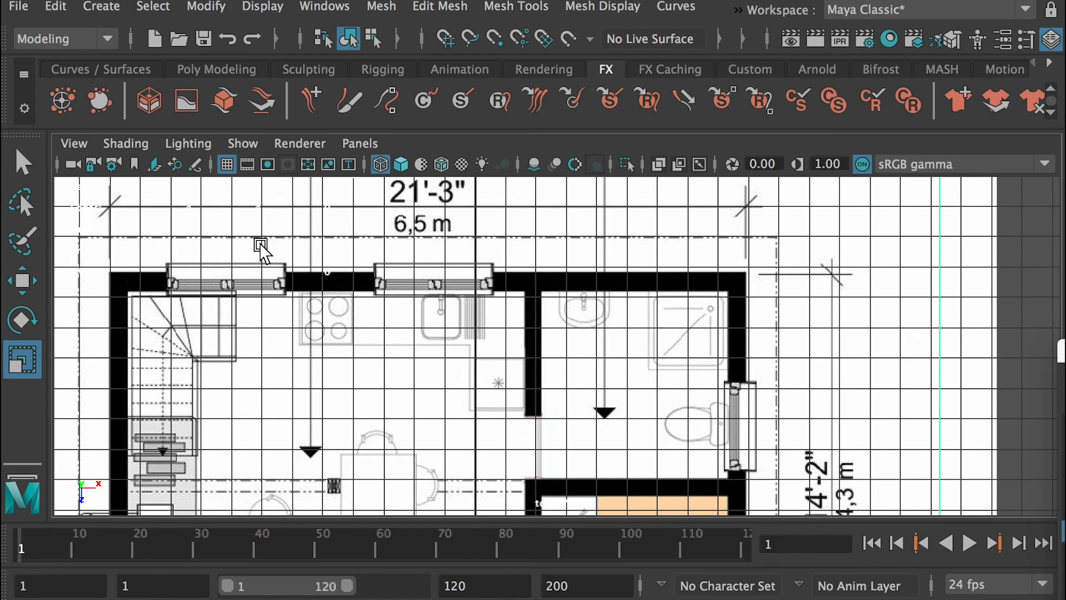
pyautogui.keyDown('shift'); pyautogui.rightClick(940, 275); pyautogui.keyUp('shift')
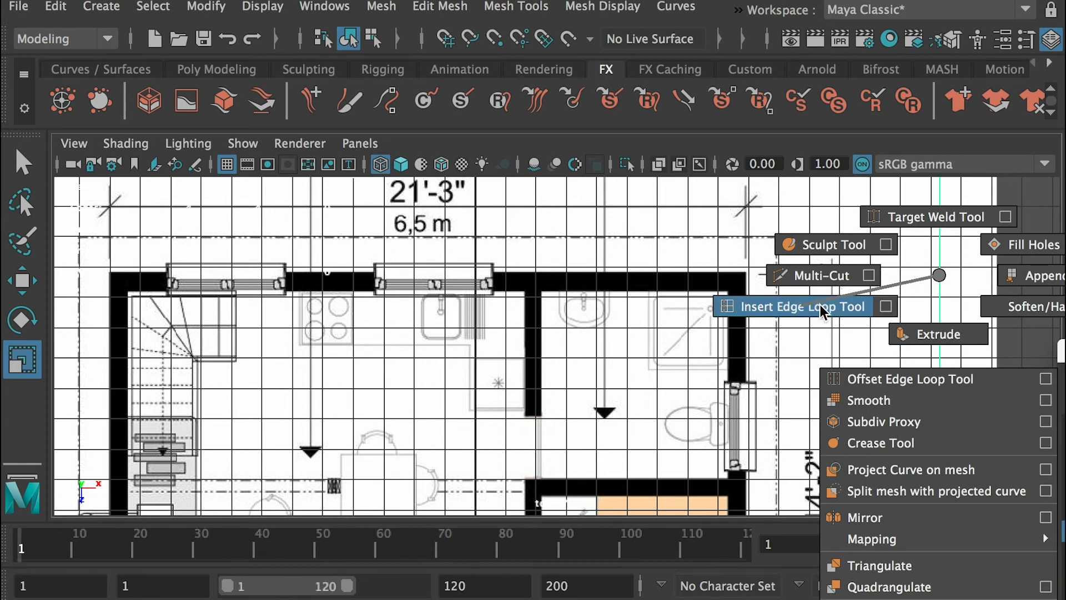
pyautogui.click(887, 306)
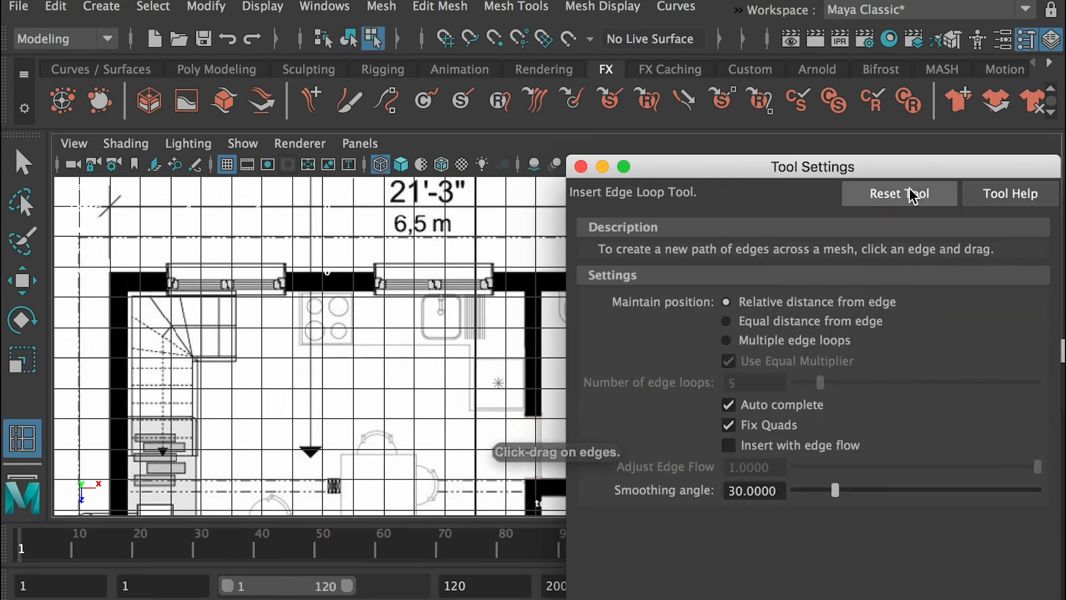
pyautogui.moveTo(897, 169); pyautogui.dragTo(812, 189)
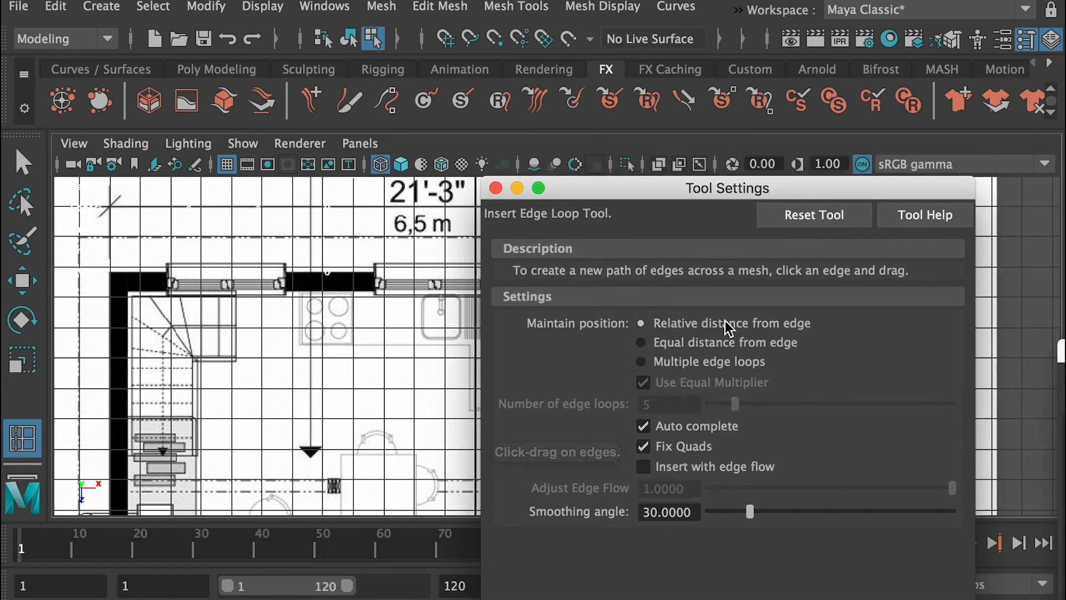
pyautogui.click(495, 188)
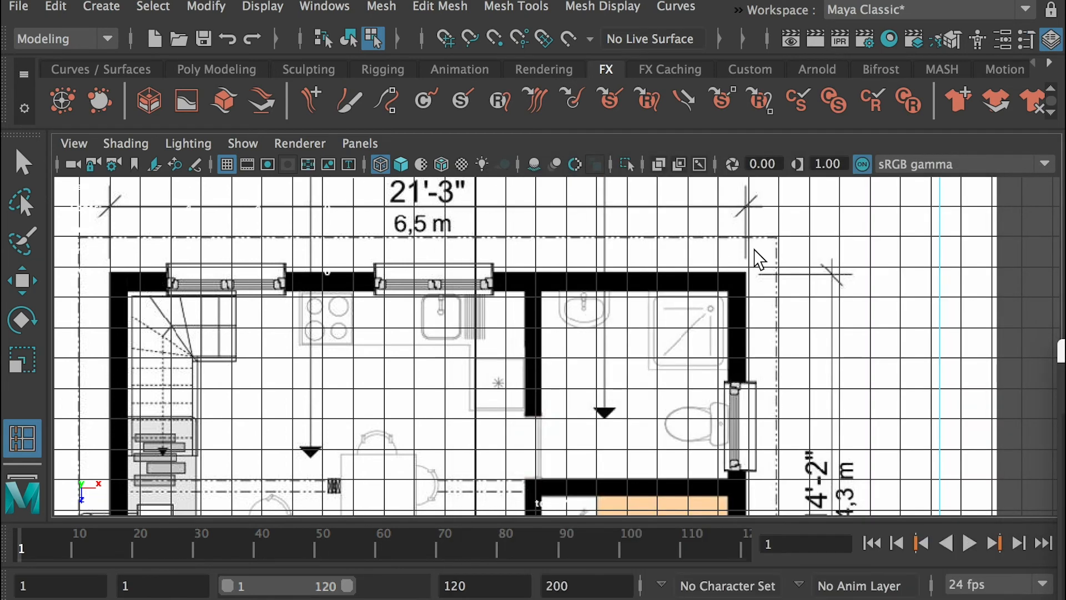
# - Insert two horizontal edge loops across the plane, along the outer and inner edges of the plan's upper exterior wall
pyautogui.click(937, 270)
pyautogui.keyDown('alt'); pyautogui.moveTo(742, 296); pyautogui.dragTo(814, 345, button='right'); pyautogui.keyUp('alt')
pyautogui.keyDown('alt'); pyautogui.moveTo(795, 308); pyautogui.dragTo(725, 314, button='middle'); pyautogui.keyUp('alt')
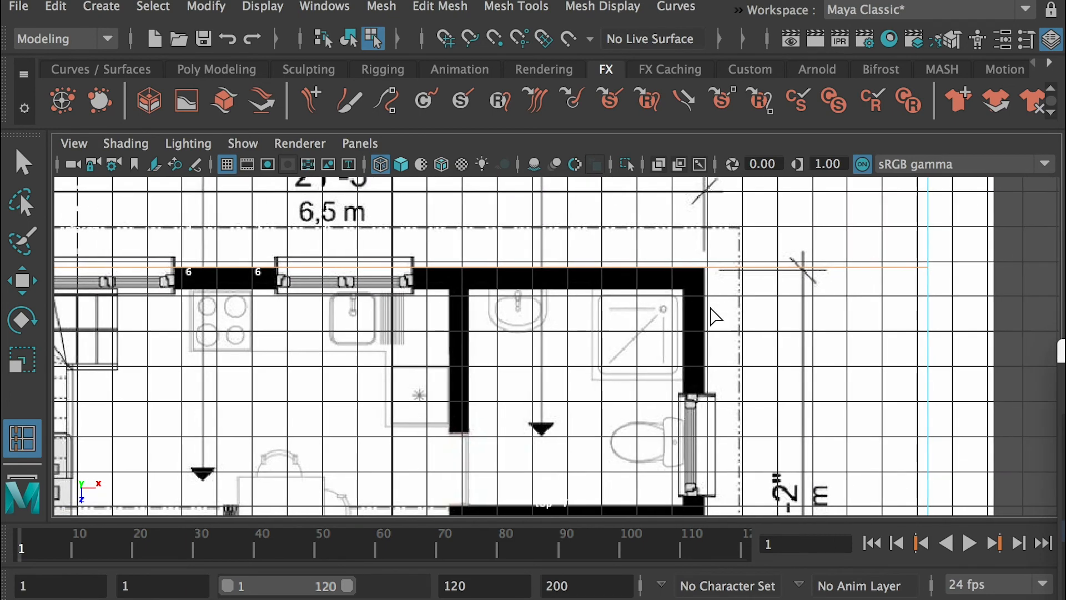
pyautogui.click(927, 287)
pyautogui.keyDown('alt'); pyautogui.moveTo(828, 311); pyautogui.dragTo(744, 293, button='right'); pyautogui.keyUp('alt')
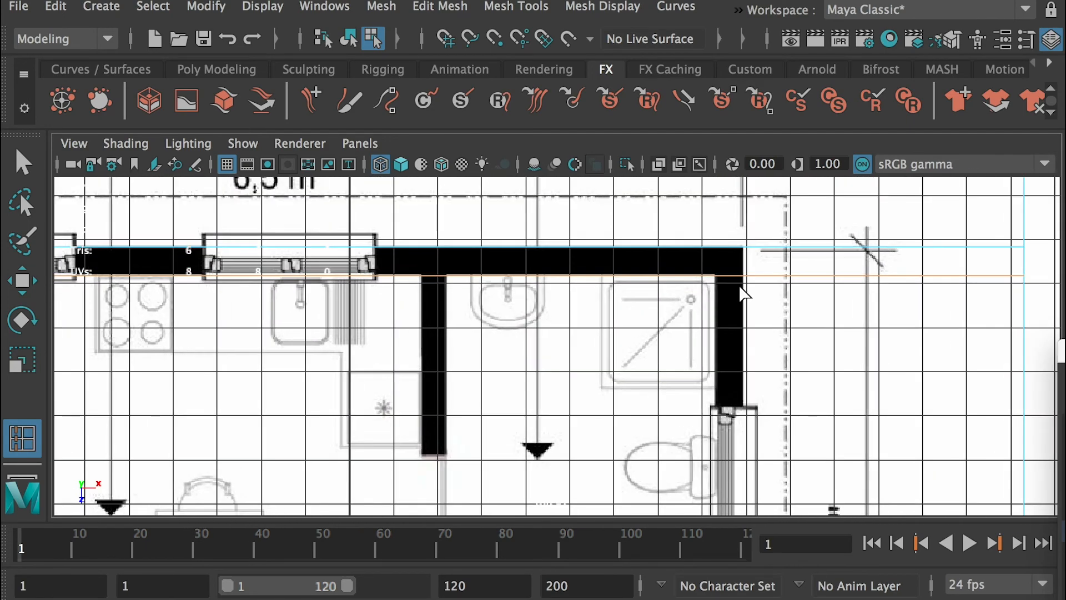
# - Insert two vertical edge loops along the inner and outer edges of the bathroom's exterior side wall
pyautogui.click(717, 276)
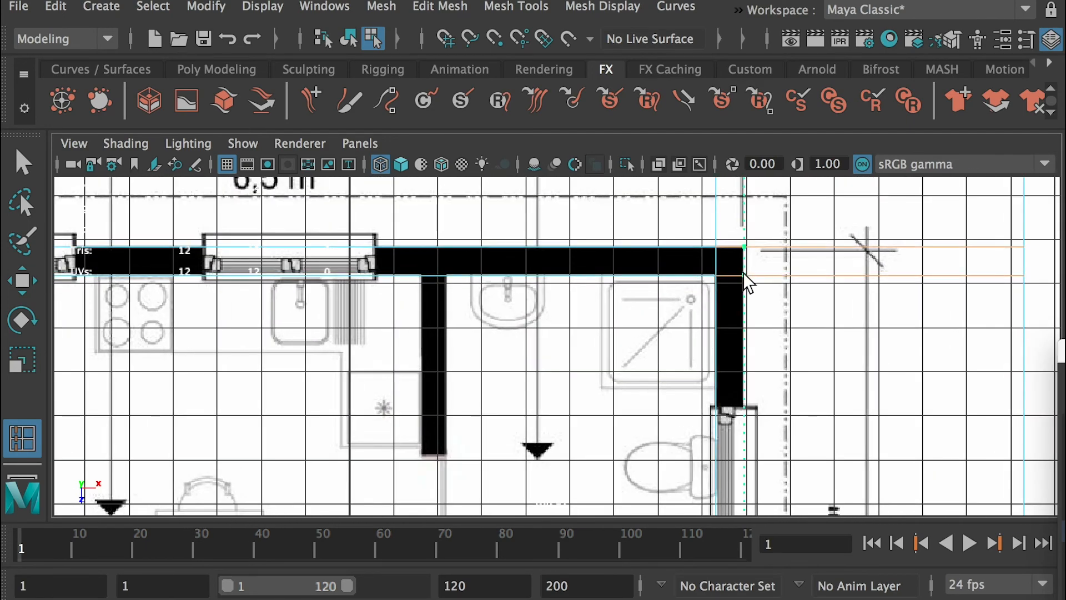
pyautogui.keyDown('alt'); pyautogui.moveTo(461, 322); pyautogui.dragTo(670, 286, button='middle'); pyautogui.keyUp('alt')
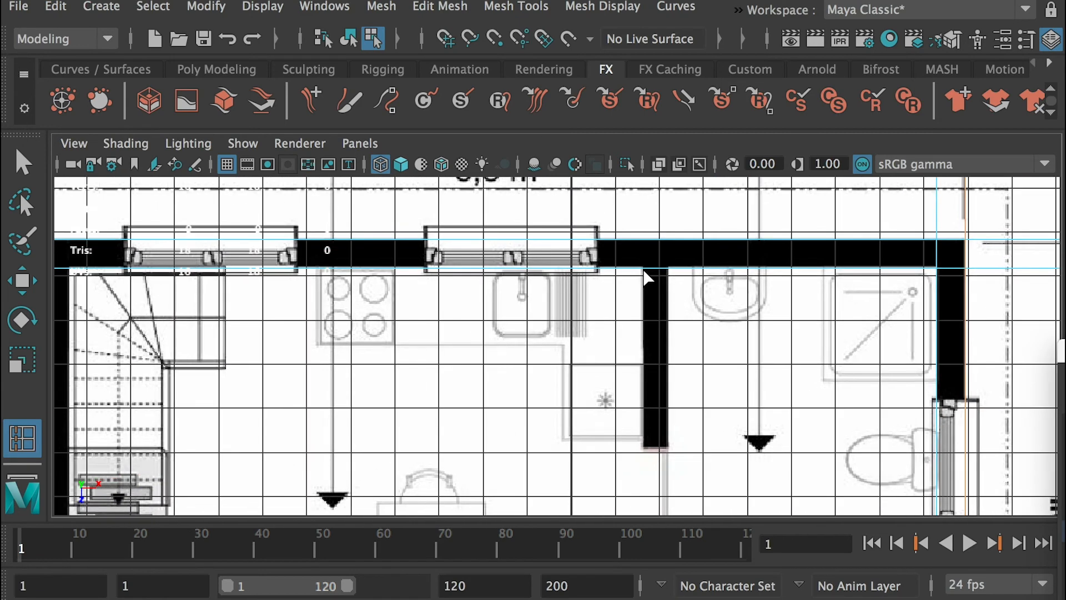
# - Insert pairs of vertical edge loops along both edges of the kitchen-bathroom partition and of the exterior wall beside the stairs
pyautogui.click(644, 269)
pyautogui.click(667, 266)
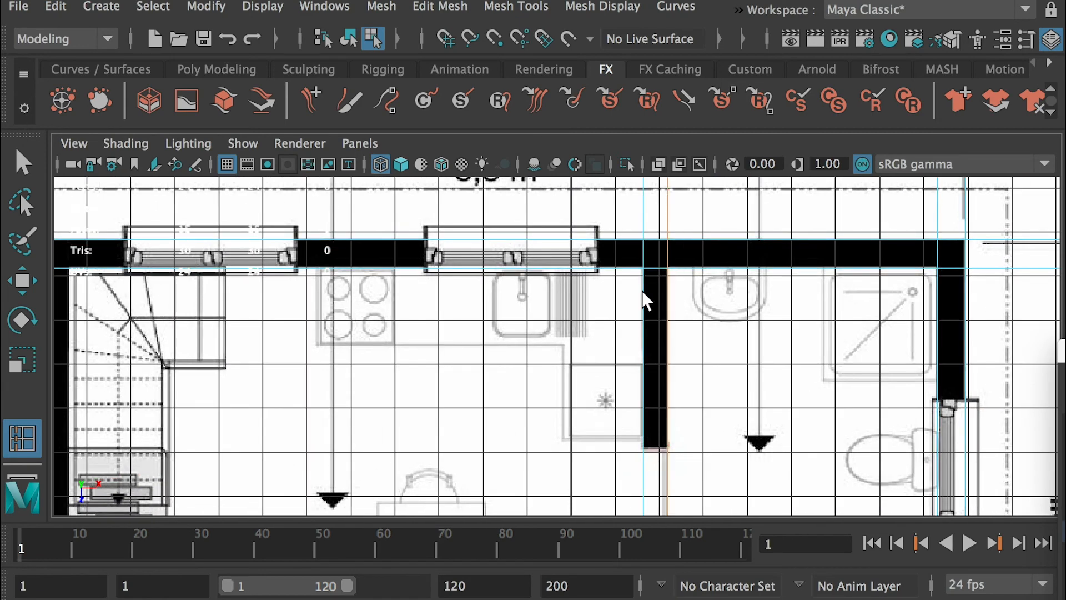
pyautogui.keyDown('alt'); pyautogui.moveTo(468, 332); pyautogui.dragTo(758, 321, button='middle'); pyautogui.keyUp('alt')
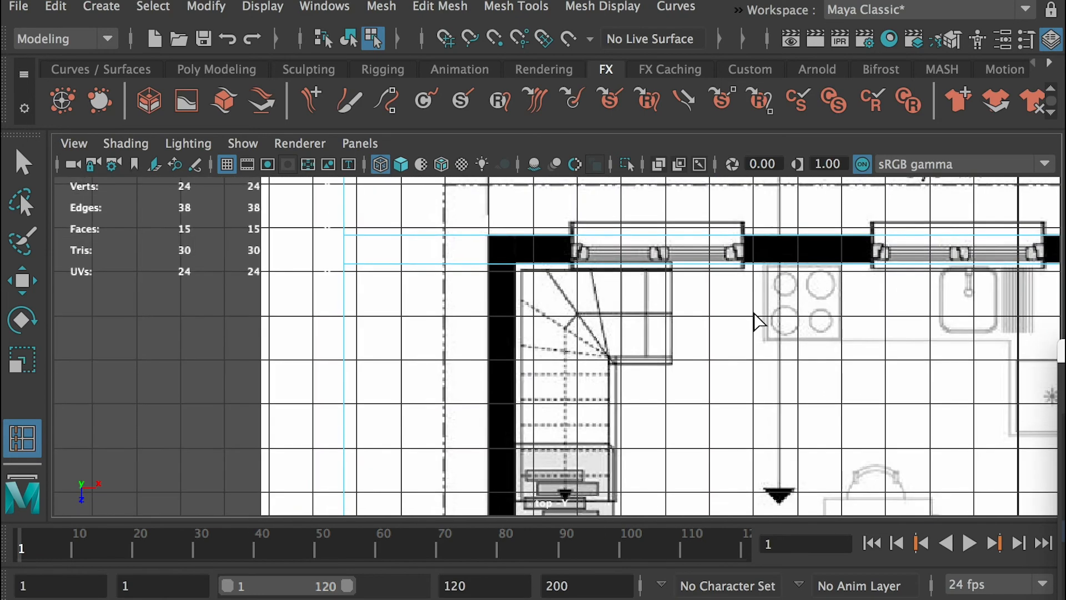
pyautogui.click(486, 265)
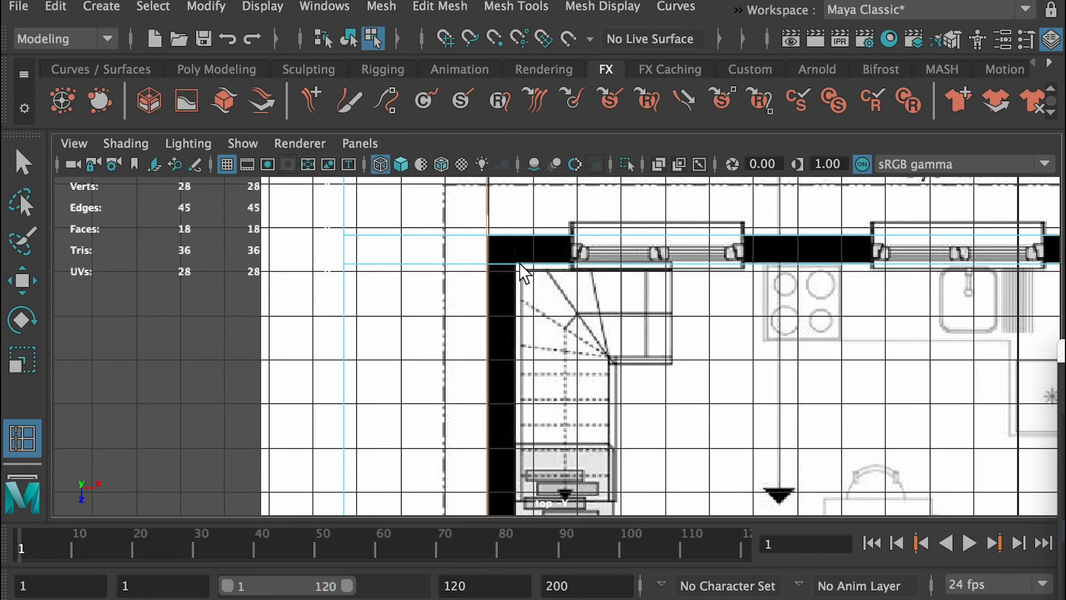
pyautogui.click(516, 264)
# - Insert two horizontal edge loops along the inner and outer edges of the exterior wall facing the porch
pyautogui.scroll(-3, 705, 414)
pyautogui.keyDown('alt'); pyautogui.moveTo(716, 416); pyautogui.dragTo(652, 240, button='middle'); pyautogui.keyUp('alt')
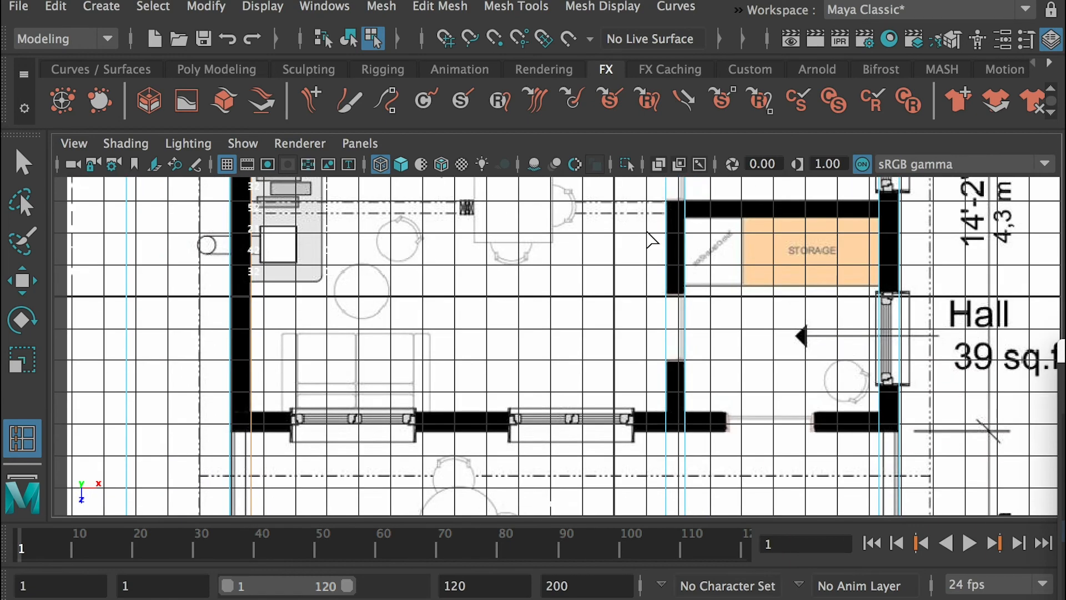
pyautogui.scroll(3, 844, 398)
pyautogui.keyDown('alt'); pyautogui.moveTo(853, 402); pyautogui.dragTo(644, 289, button='middle'); pyautogui.keyUp('alt')
pyautogui.scroll(3, 777, 306)
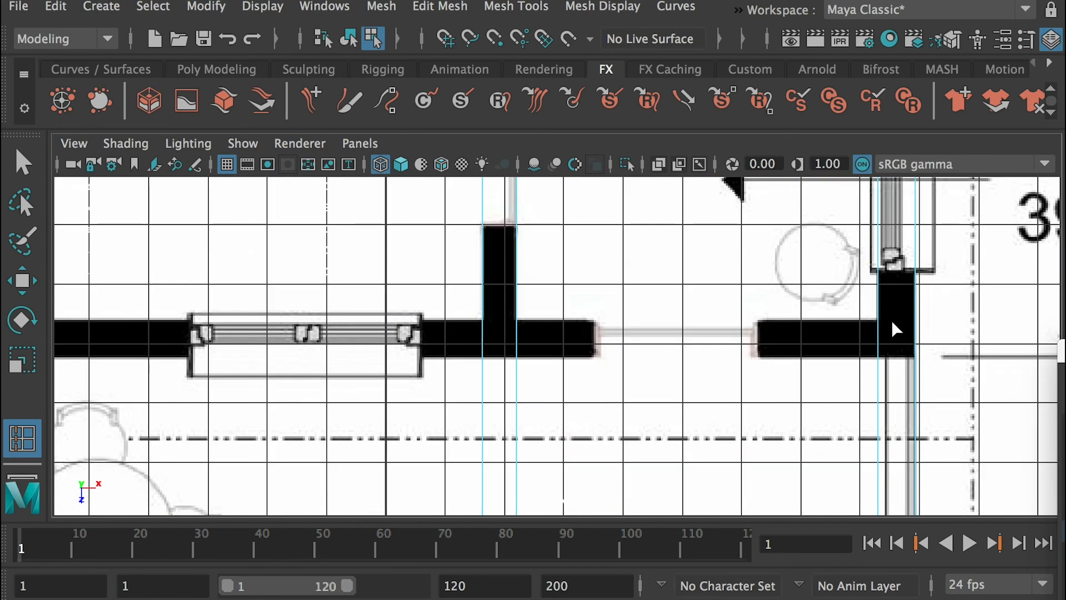
pyautogui.click(880, 317)
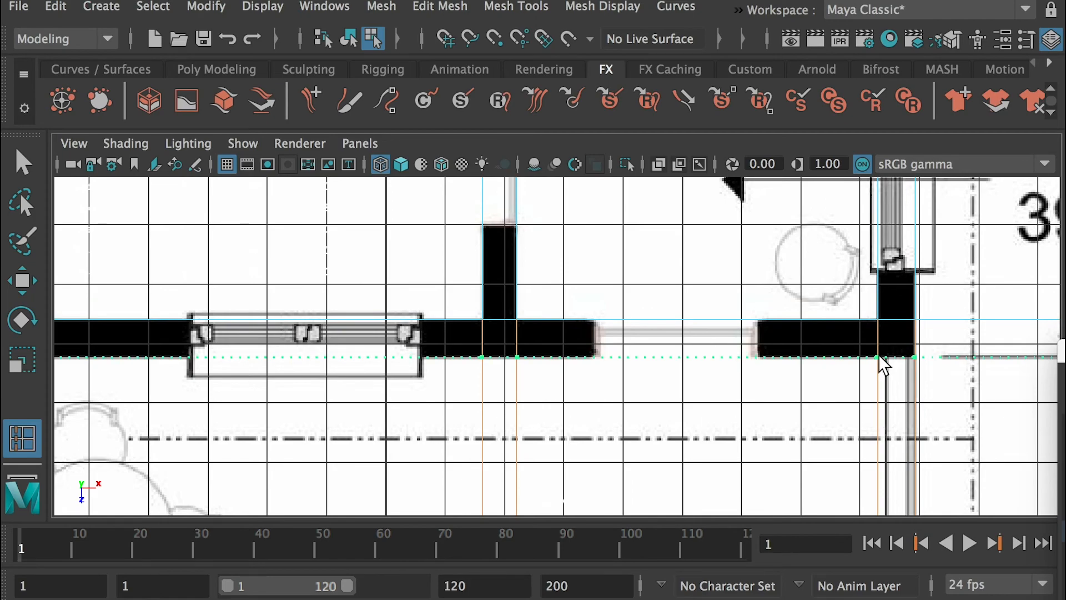
pyautogui.click(878, 356)
# - Insert two horizontal edge loops along both edges of the partition between the bathroom and the storage
pyautogui.keyDown('alt'); pyautogui.moveTo(947, 340); pyautogui.dragTo(564, 257, button='right'); pyautogui.keyUp('alt')
pyautogui.keyDown('alt'); pyautogui.moveTo(661, 257); pyautogui.dragTo(702, 373, button='middle'); pyautogui.keyUp('alt')
pyautogui.keyDown('alt'); pyautogui.moveTo(751, 325); pyautogui.dragTo(479, 272, button='right'); pyautogui.keyUp('alt')
pyautogui.keyDown('alt'); pyautogui.moveTo(565, 307); pyautogui.dragTo(501, 352, button='middle'); pyautogui.keyUp('alt')
pyautogui.keyDown('alt'); pyautogui.moveTo(502, 352); pyautogui.dragTo(718, 378, button='right'); pyautogui.keyUp('alt')
pyautogui.moveTo(706, 344); pyautogui.dragTo(704, 348)
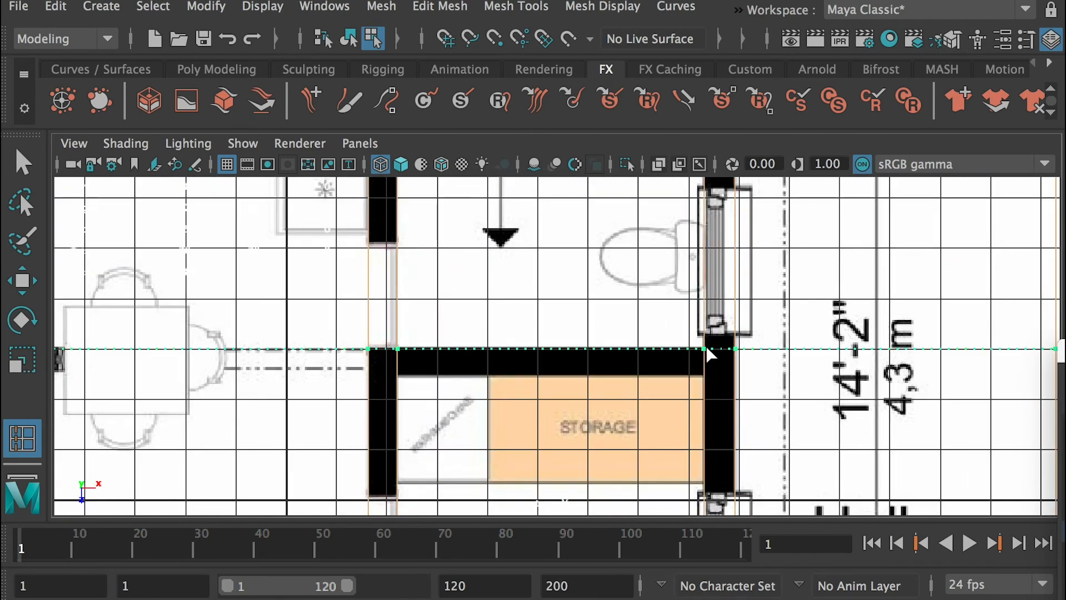
pyautogui.click(708, 344)
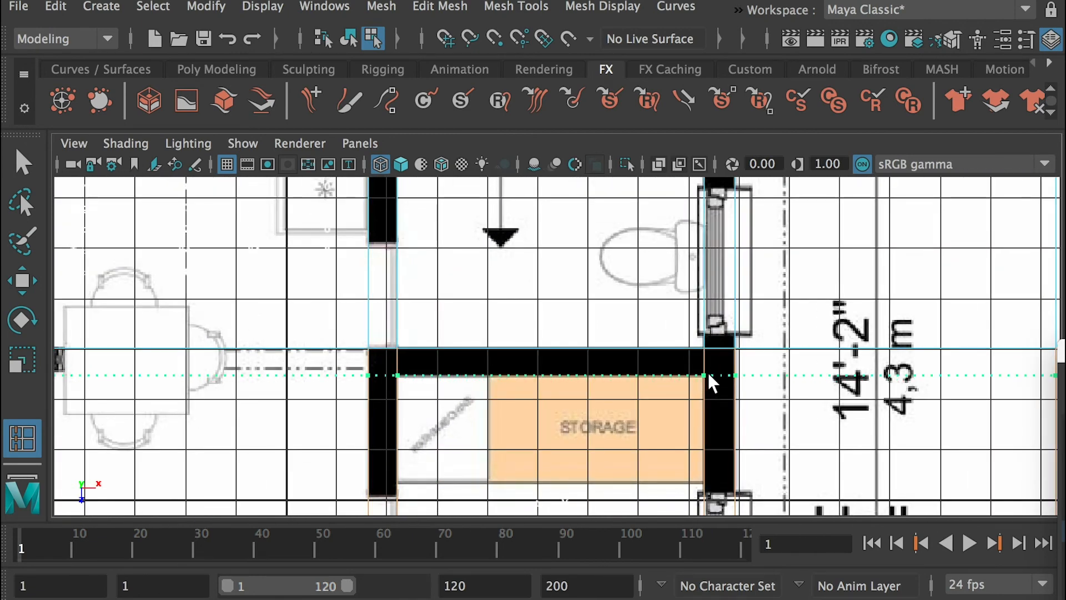
pyautogui.click(709, 375)
# - Switch the plane to face selection and delete the faces outside the exterior side wall of the bathroom and hall
pyautogui.keyDown('alt'); pyautogui.moveTo(709, 375); pyautogui.dragTo(111, 310, button='right'); pyautogui.keyUp('alt')
pyautogui.keyDown('alt'); pyautogui.moveTo(447, 357); pyautogui.dragTo(511, 186, button='middle'); pyautogui.keyUp('alt')
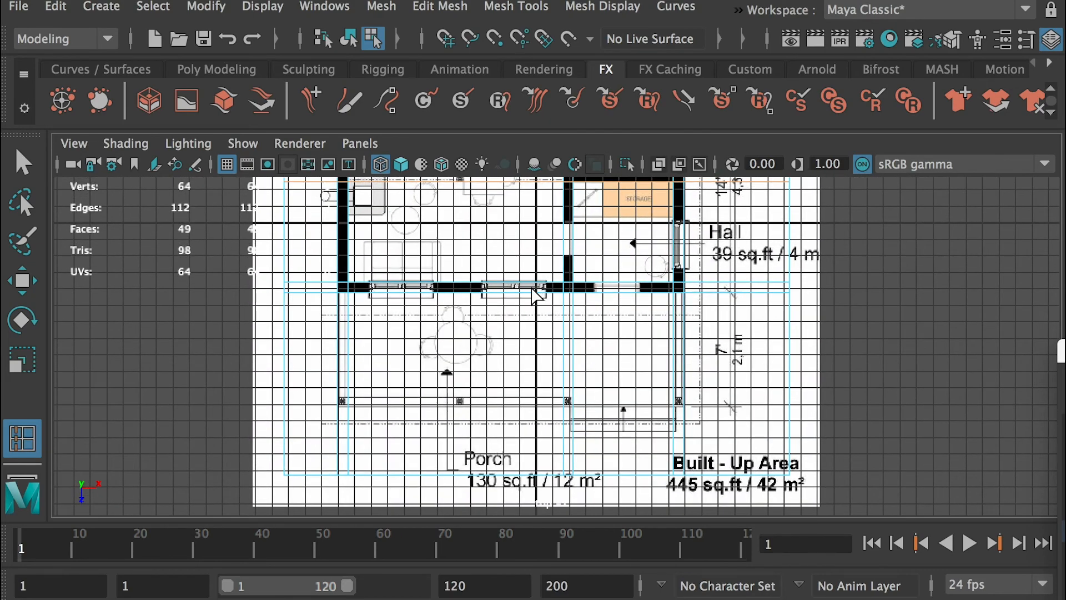
pyautogui.keyDown('alt'); pyautogui.moveTo(537, 295); pyautogui.dragTo(580, 391, button='middle'); pyautogui.keyUp('alt')
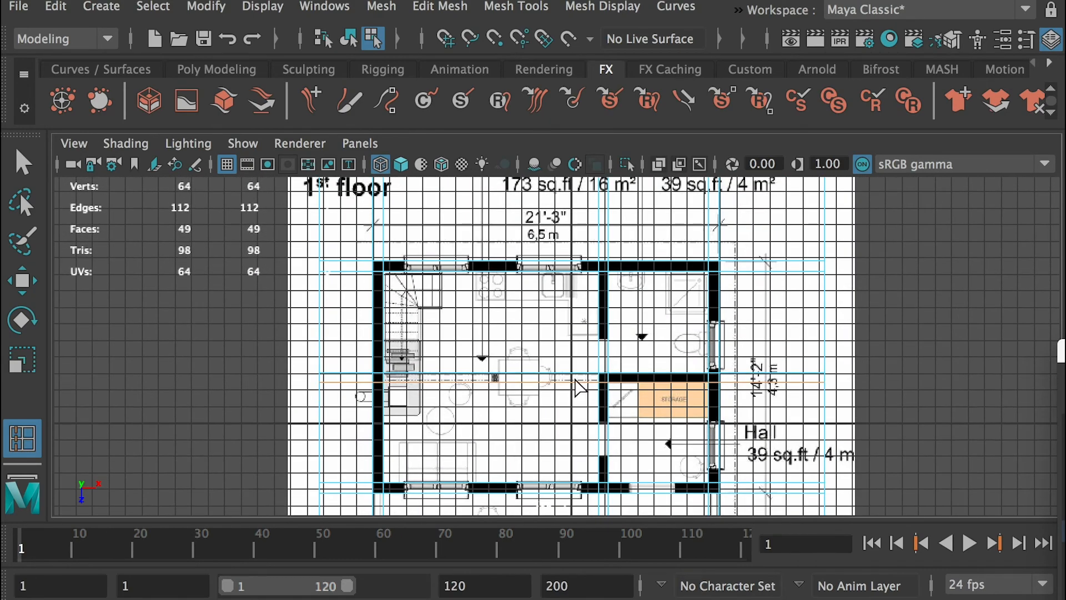
pyautogui.press('q')
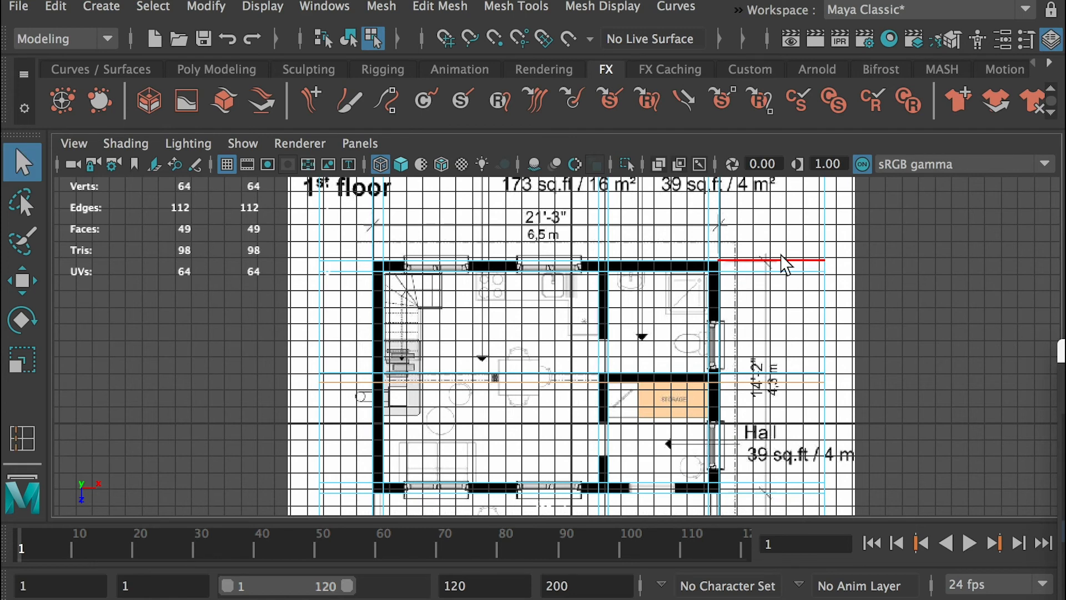
pyautogui.moveTo(795, 286); pyautogui.dragTo(829, 240, button='right')
pyautogui.rightClick(825, 229)
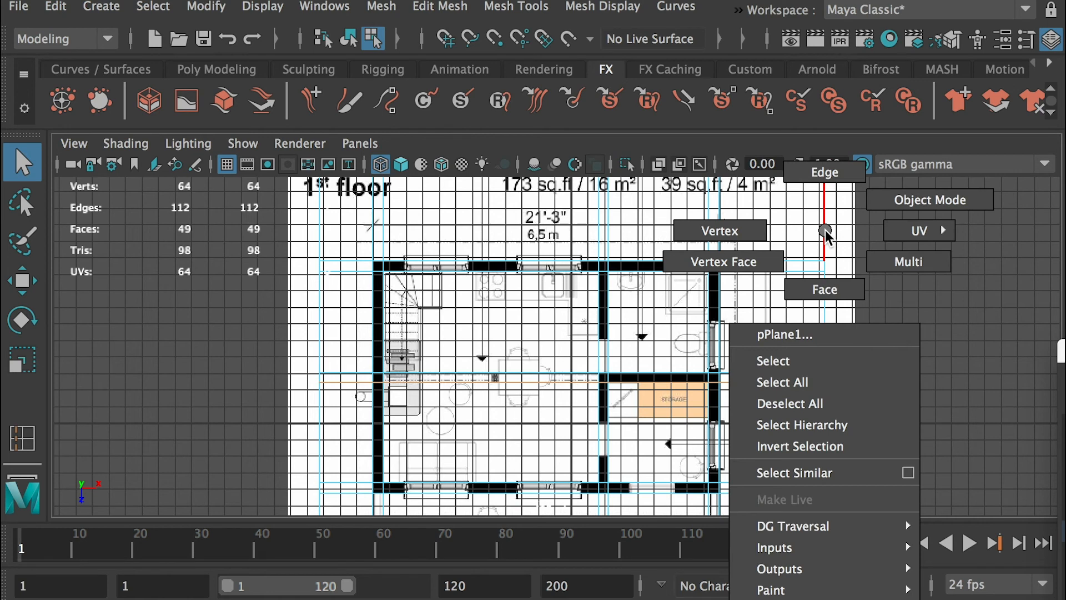
pyautogui.click(827, 288)
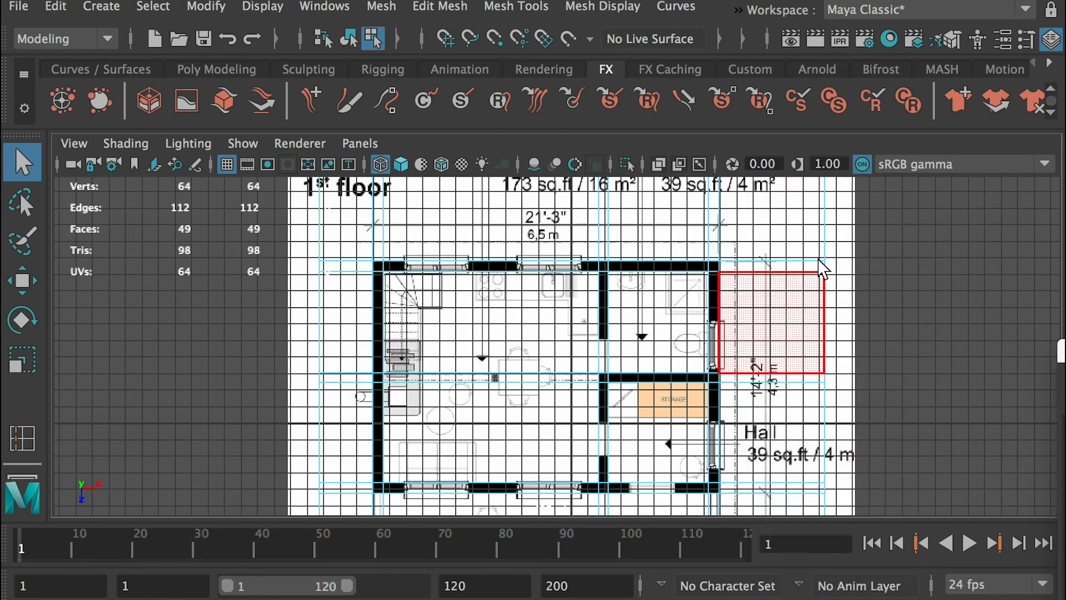
pyautogui.doubleClick(769, 410)
pyautogui.press('Delete')
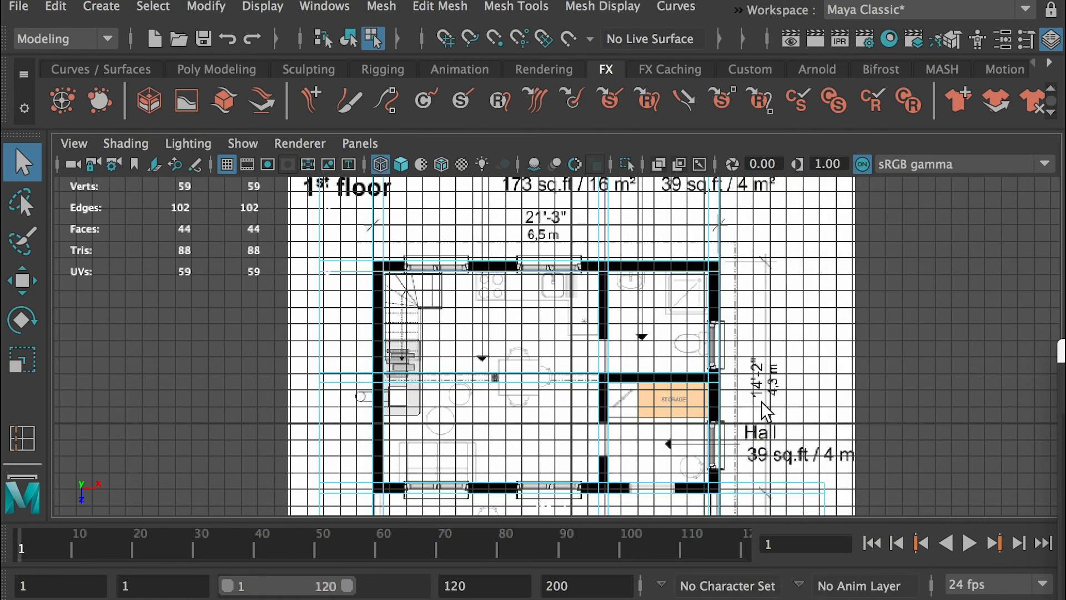
# - Delete the leftover plane faces outside the house at the porch's hall-side corner
pyautogui.keyDown('alt'); pyautogui.moveTo(776, 383); pyautogui.dragTo(794, 222, button='middle'); pyautogui.keyUp('alt')
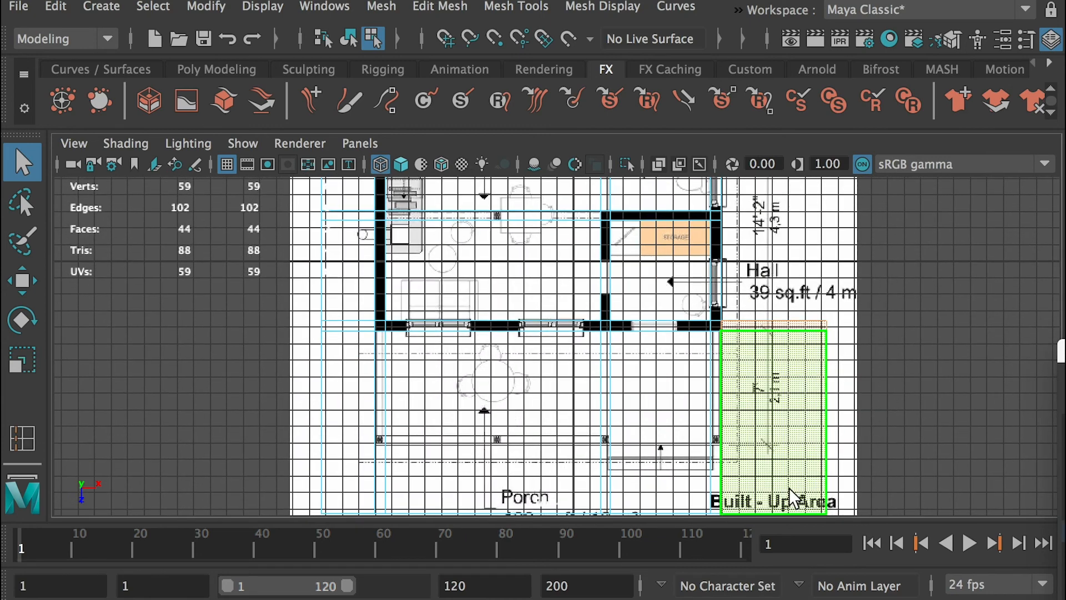
pyautogui.doubleClick(824, 467)
pyautogui.press('Delete')
# - Delete the row of plane faces covering the porch area below the house's exterior wall
pyautogui.keyDown('alt'); pyautogui.moveTo(767, 345); pyautogui.dragTo(782, 247, button='middle'); pyautogui.keyUp('alt')
pyautogui.keyDown('alt'); pyautogui.moveTo(858, 326); pyautogui.dragTo(794, 372, button='right'); pyautogui.keyUp('alt')
pyautogui.moveTo(880, 499); pyautogui.dragTo(305, 331)
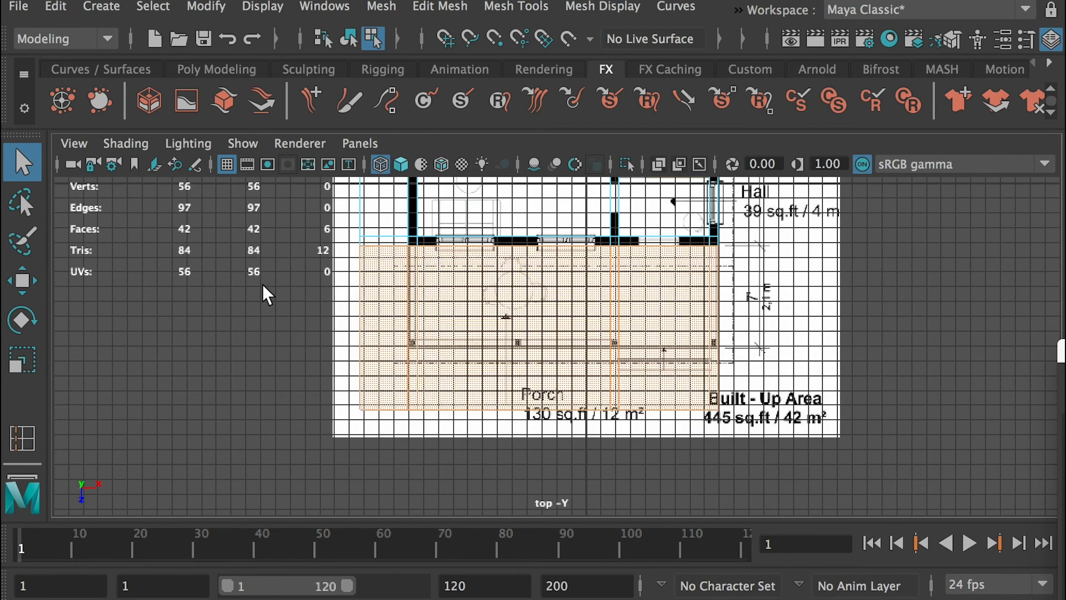
pyautogui.press('Delete')
# - Delete the column of plane faces outside the exterior wall beside the stairs
pyautogui.keyDown('alt'); pyautogui.moveTo(647, 290); pyautogui.dragTo(589, 256, button='right'); pyautogui.keyUp('alt')
pyautogui.keyDown('alt'); pyautogui.moveTo(583, 249); pyautogui.dragTo(647, 404, button='middle'); pyautogui.keyUp('alt')
pyautogui.keyDown('alt'); pyautogui.moveTo(592, 331); pyautogui.dragTo(605, 415, button='middle'); pyautogui.keyUp('alt')
pyautogui.keyDown('alt'); pyautogui.moveTo(668, 369); pyautogui.dragTo(610, 344, button='right'); pyautogui.keyUp('alt')
pyautogui.moveTo(372, 211); pyautogui.dragTo(498, 492)
pyautogui.press('Delete')
# - Delete the row of plane faces above the upper exterior wall of the kitchen and bathroom
pyautogui.scroll(1, 598, 305)
pyautogui.keyDown('alt'); pyautogui.moveTo(598, 305); pyautogui.dragTo(762, 358, button='right'); pyautogui.keyUp('alt')
pyautogui.keyDown('alt'); pyautogui.moveTo(762, 358); pyautogui.dragTo(689, 454, button='middle'); pyautogui.keyUp('alt')
pyautogui.moveTo(432, 256); pyautogui.dragTo(994, 368)
pyautogui.press('Delete')
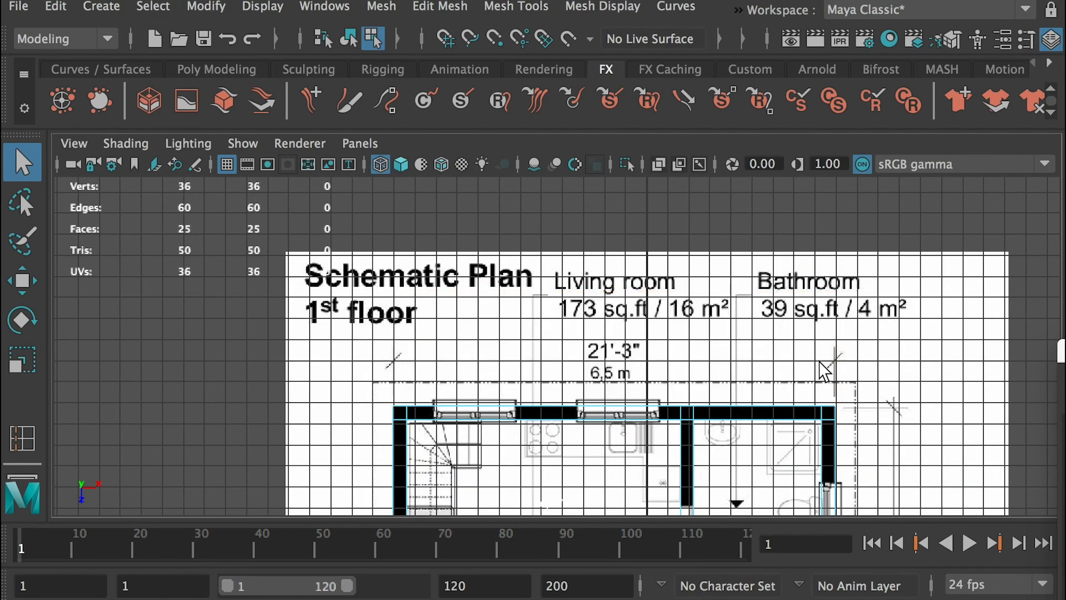
# - Delete the three plane faces that fill the kitchen and living room interior
pyautogui.keyDown('alt'); pyautogui.moveTo(902, 382); pyautogui.dragTo(827, 355, button='right'); pyautogui.keyUp('alt')
pyautogui.keyDown('alt'); pyautogui.moveTo(716, 314); pyautogui.dragTo(733, 130, button='middle'); pyautogui.keyUp('alt')
pyautogui.keyDown('alt'); pyautogui.moveTo(652, 268); pyautogui.dragTo(769, 338, button='right'); pyautogui.keyUp('alt')
pyautogui.keyDown('alt'); pyautogui.moveTo(660, 276); pyautogui.dragTo(624, 289, button='middle'); pyautogui.keyUp('alt')
pyautogui.click(571, 253)
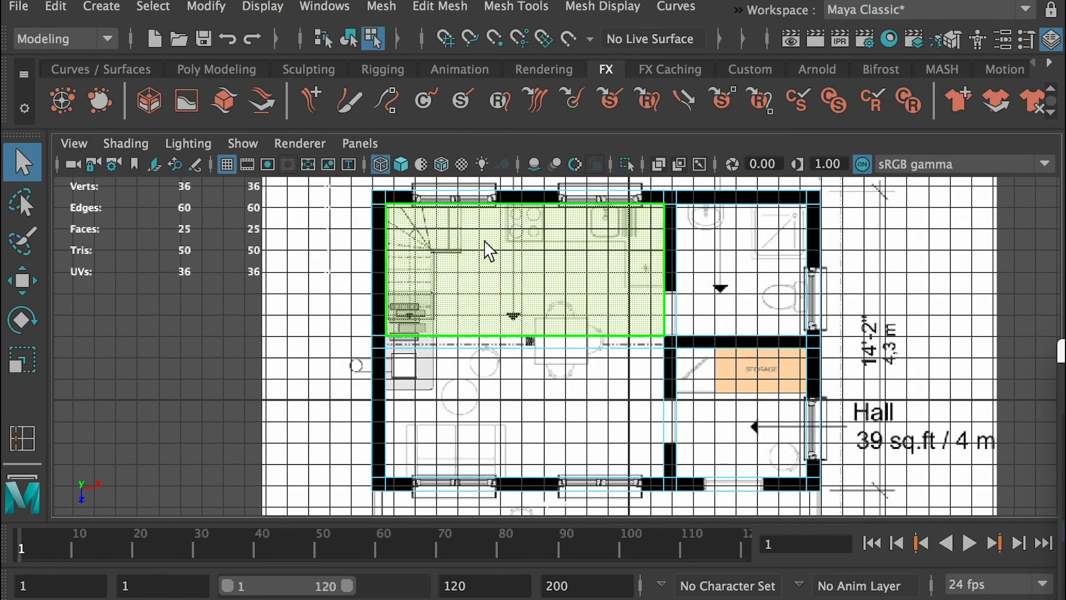
pyautogui.click(487, 330)
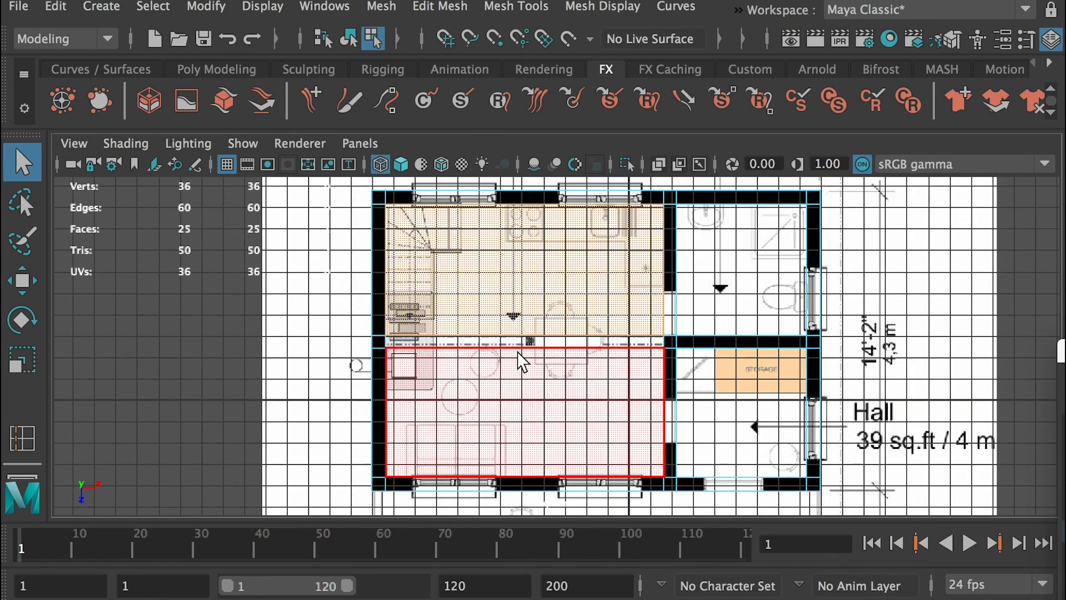
pyautogui.press('Delete')
pyautogui.click(541, 375)
pyautogui.press('Delete')
# - Delete the plane faces that fill the bathroom and the hall with its storage
pyautogui.click(715, 282)
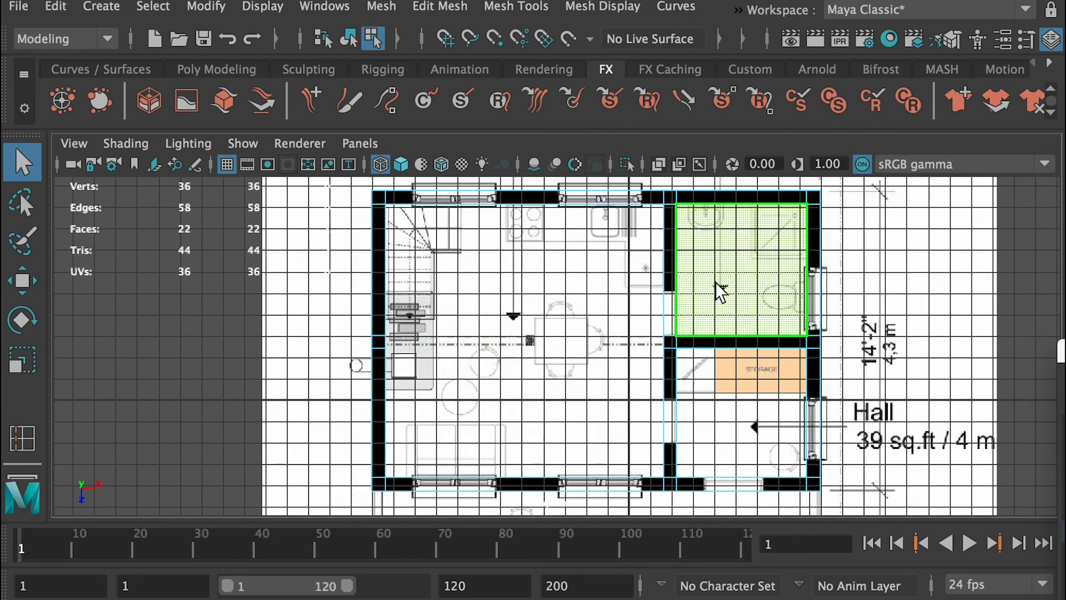
pyautogui.press('Delete')
pyautogui.click(737, 421)
pyautogui.press('Delete')
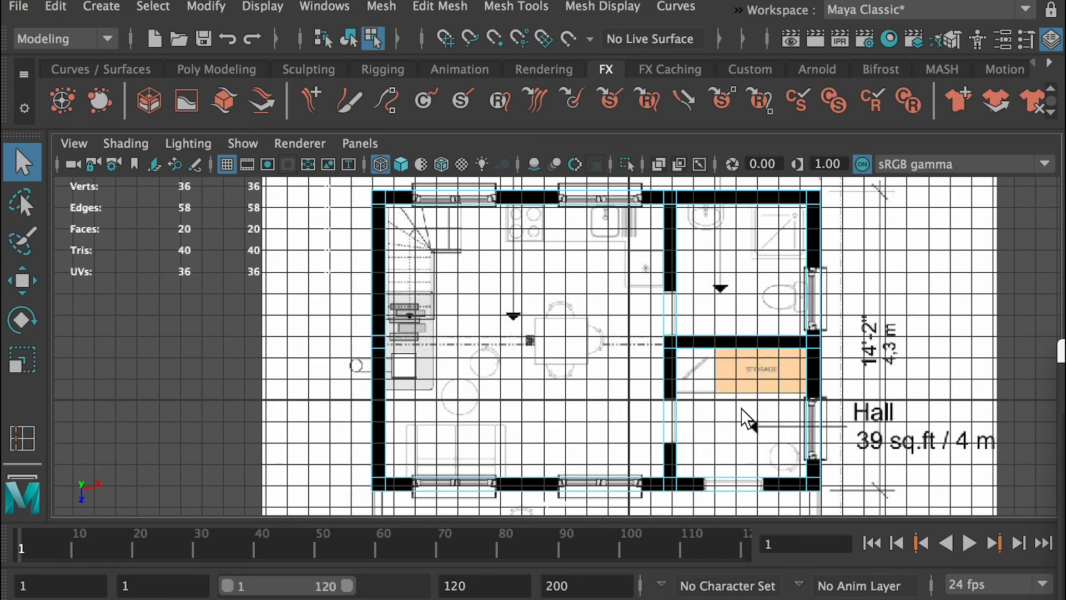
# - Turn on shaded display and examine the remaining wall faces from several angles in the perspective view
pyautogui.rightClick(814, 228)
pyautogui.click(863, 198)
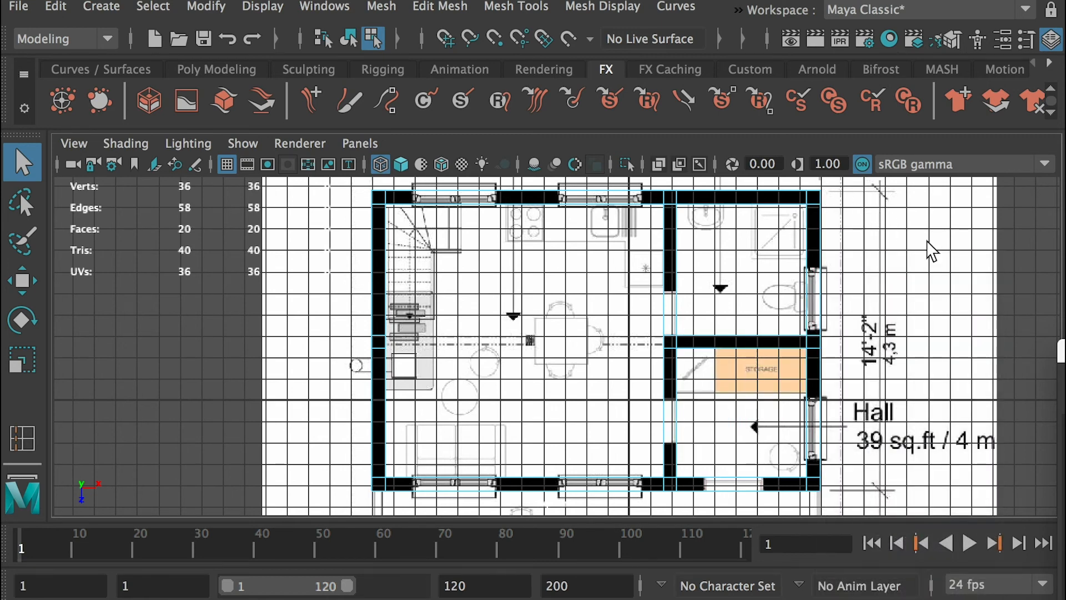
pyautogui.press('5')
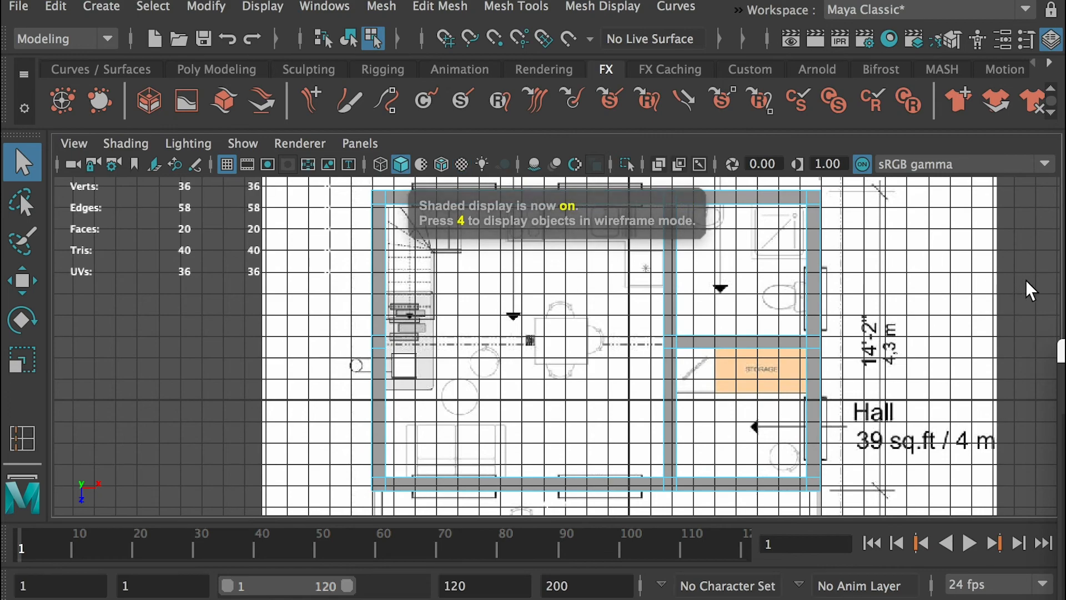
pyautogui.press('space')
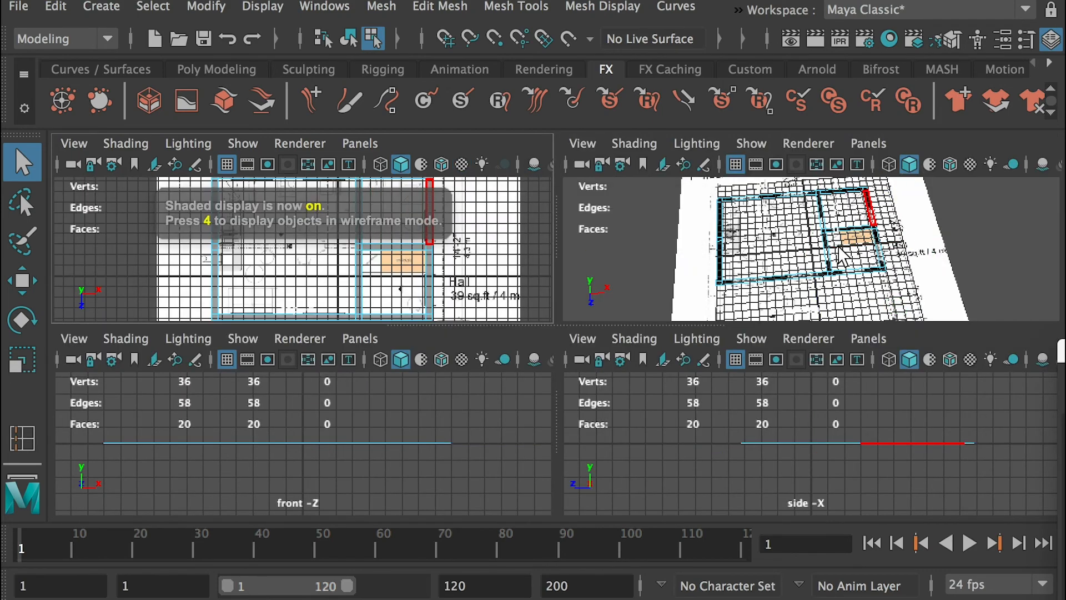
pyautogui.press('space')
pyautogui.keyDown('alt'); pyautogui.moveTo(834, 259); pyautogui.dragTo(567, 307); pyautogui.keyUp('alt')
pyautogui.keyDown('alt'); pyautogui.moveTo(567, 308); pyautogui.dragTo(771, 367, button='right'); pyautogui.keyUp('alt')
pyautogui.keyDown('alt'); pyautogui.moveTo(772, 366); pyautogui.dragTo(835, 410); pyautogui.keyUp('alt')
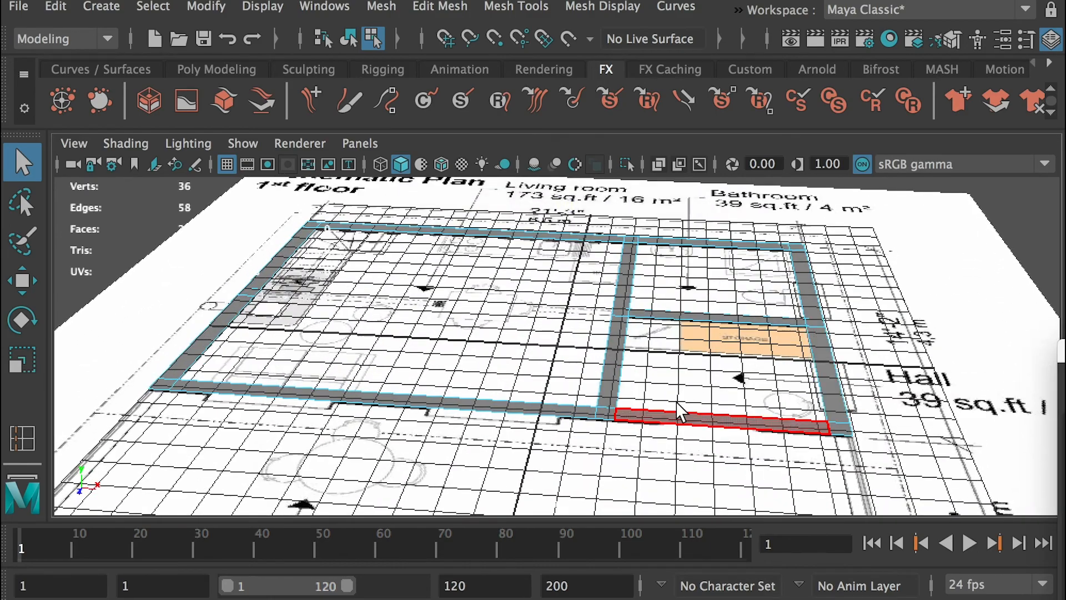
pyautogui.keyDown('alt'); pyautogui.moveTo(745, 290); pyautogui.dragTo(695, 357); pyautogui.keyUp('alt')
pyautogui.keyDown('alt'); pyautogui.moveTo(799, 357); pyautogui.dragTo(657, 289); pyautogui.keyUp('alt')
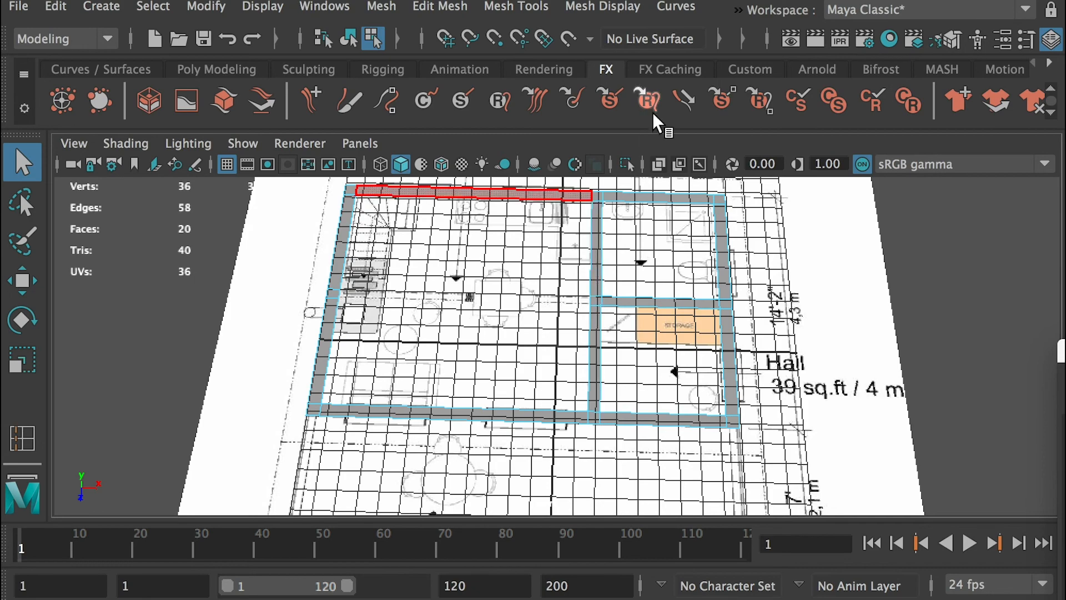
# - Return to the top view around the kitchen and bathroom and switch it back to wireframe display
pyautogui.press('space')
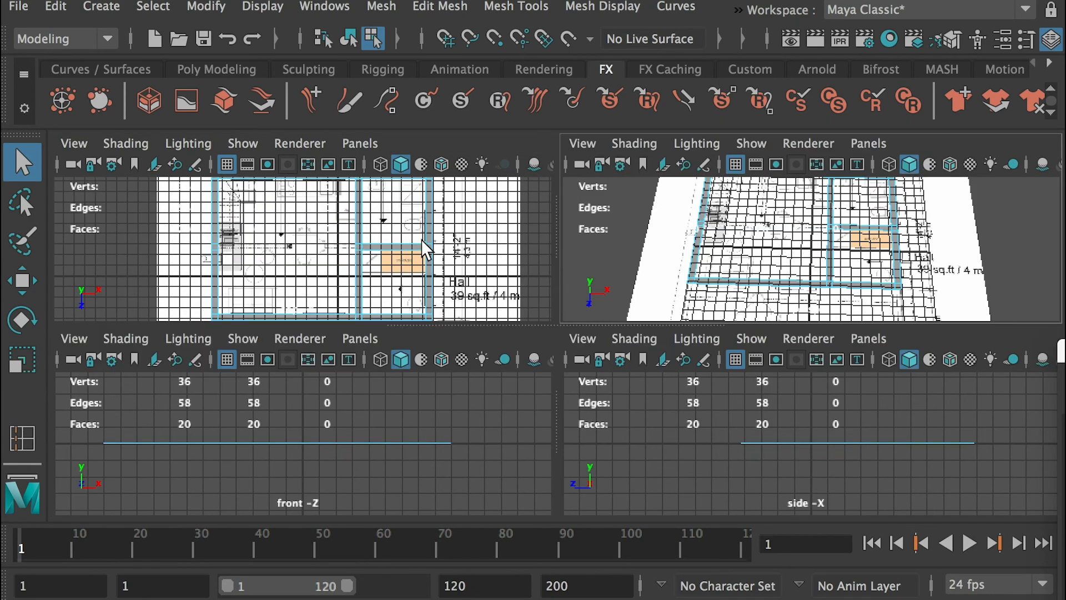
pyautogui.press('space')
pyautogui.keyDown('alt'); pyautogui.moveTo(468, 272); pyautogui.dragTo(854, 381, button='right'); pyautogui.keyUp('alt')
pyautogui.keyDown('alt'); pyautogui.moveTo(821, 369); pyautogui.dragTo(625, 498, button='middle'); pyautogui.keyUp('alt')
pyautogui.keyDown('alt'); pyautogui.moveTo(694, 311); pyautogui.dragTo(471, 272, button='right'); pyautogui.keyUp('alt')
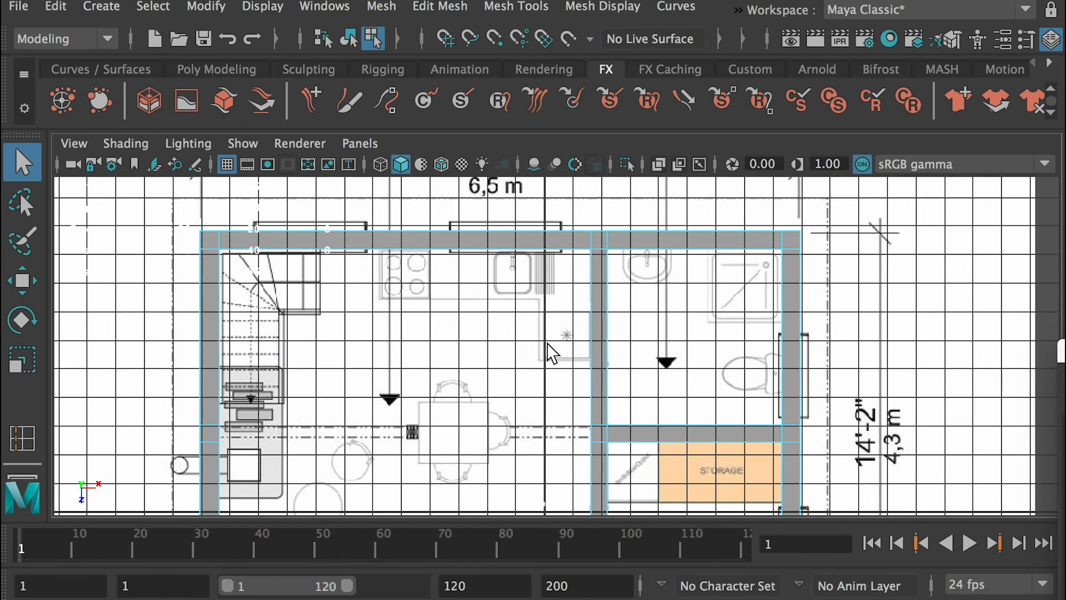
pyautogui.press('4')
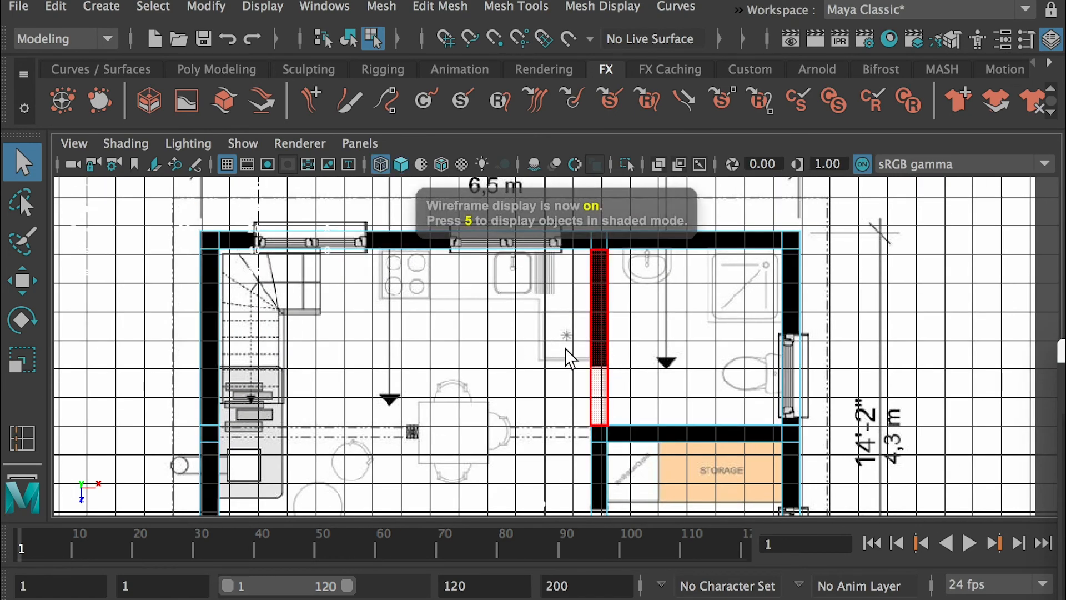
# - Switch the wall mesh from component selection back to object mode
pyautogui.scroll(3, 566, 357)
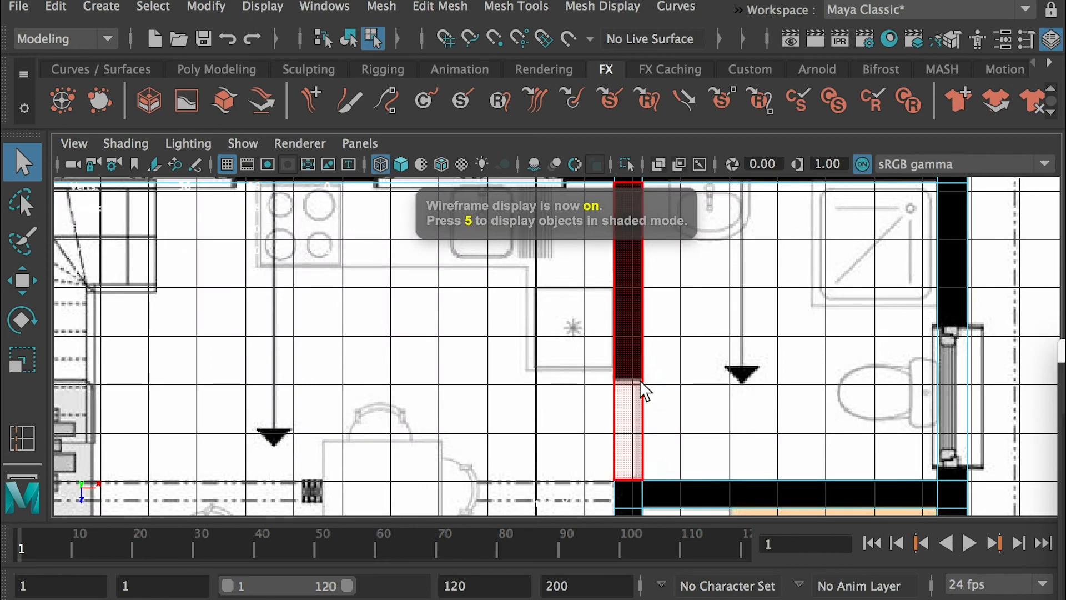
pyautogui.scroll(-2, 808, 354)
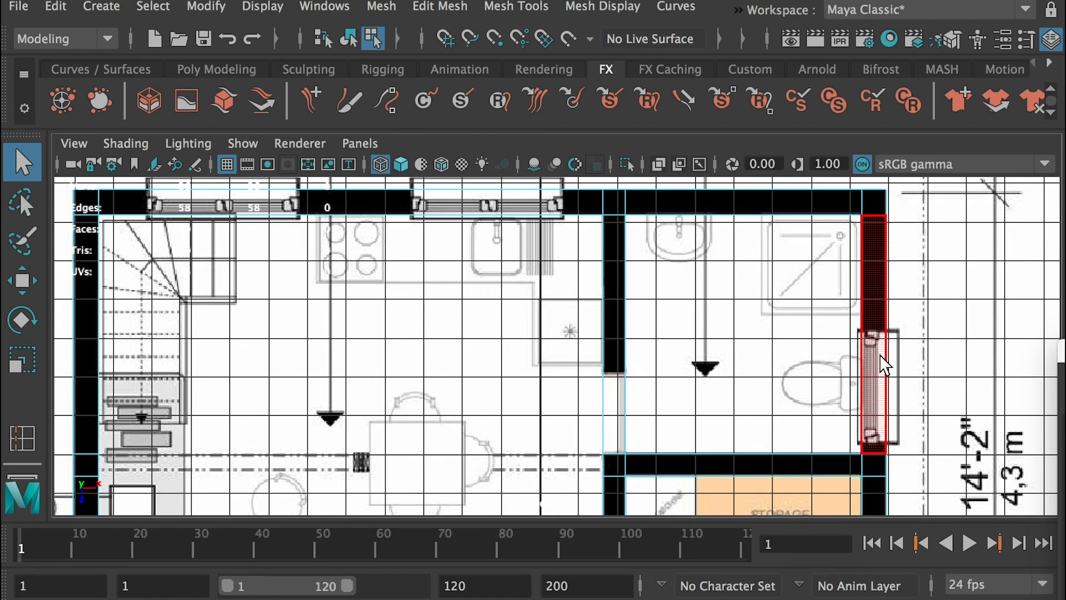
pyautogui.keyDown('alt'); pyautogui.moveTo(552, 266); pyautogui.dragTo(620, 325, button='middle'); pyautogui.keyUp('alt')
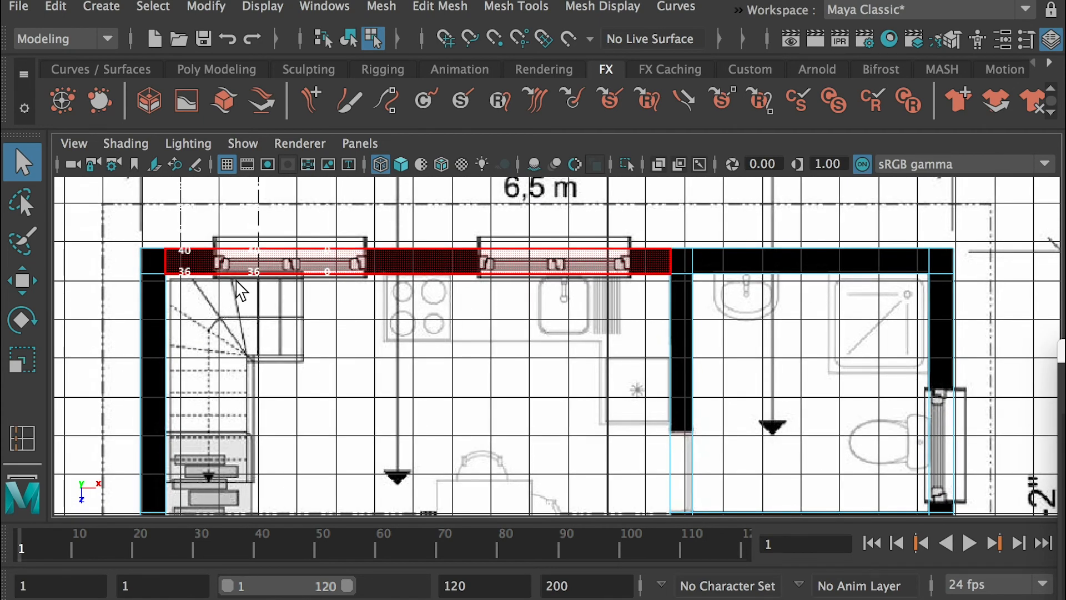
pyautogui.keyDown('alt'); pyautogui.moveTo(666, 411); pyautogui.dragTo(638, 322, button='middle'); pyautogui.keyUp('alt')
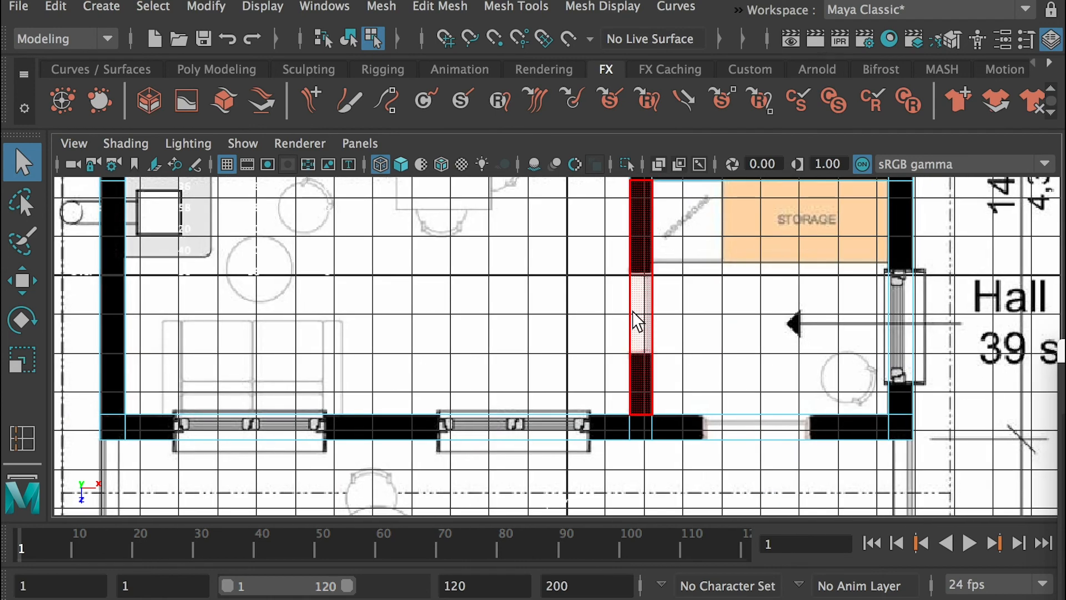
pyautogui.keyDown('alt'); pyautogui.moveTo(730, 178); pyautogui.dragTo(712, 324, button='middle'); pyautogui.keyUp('alt')
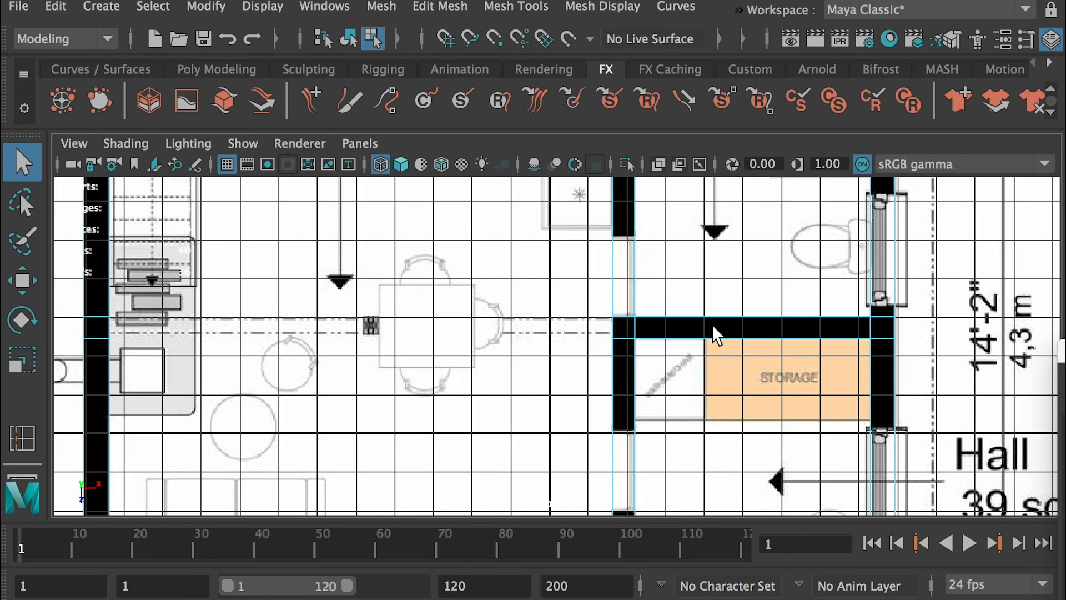
pyautogui.rightClick(625, 245)
pyautogui.click(601, 223)
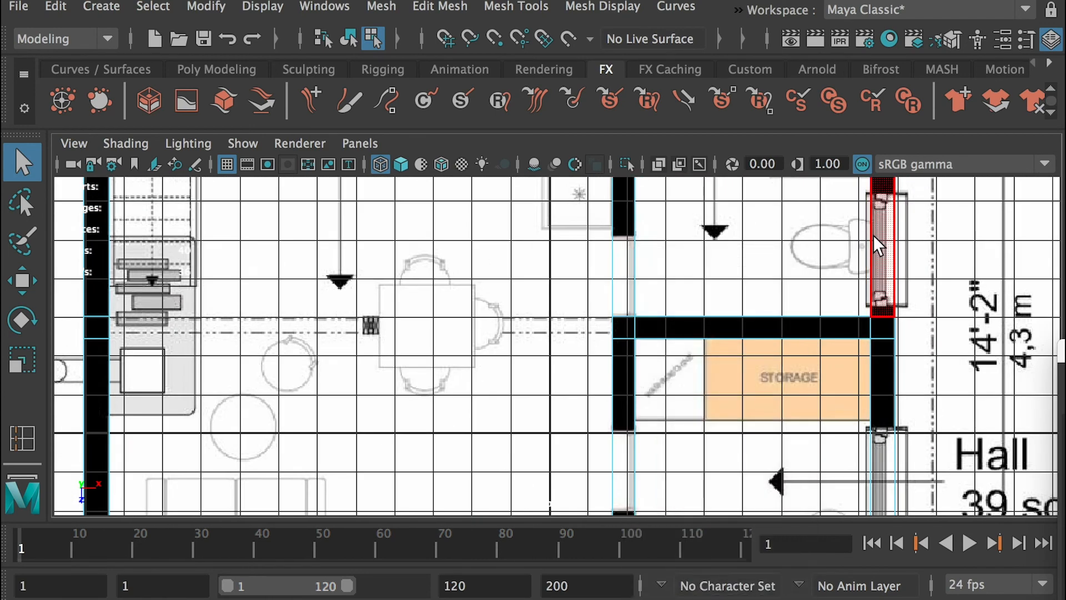
pyautogui.rightClick(873, 235)
pyautogui.click(976, 206)
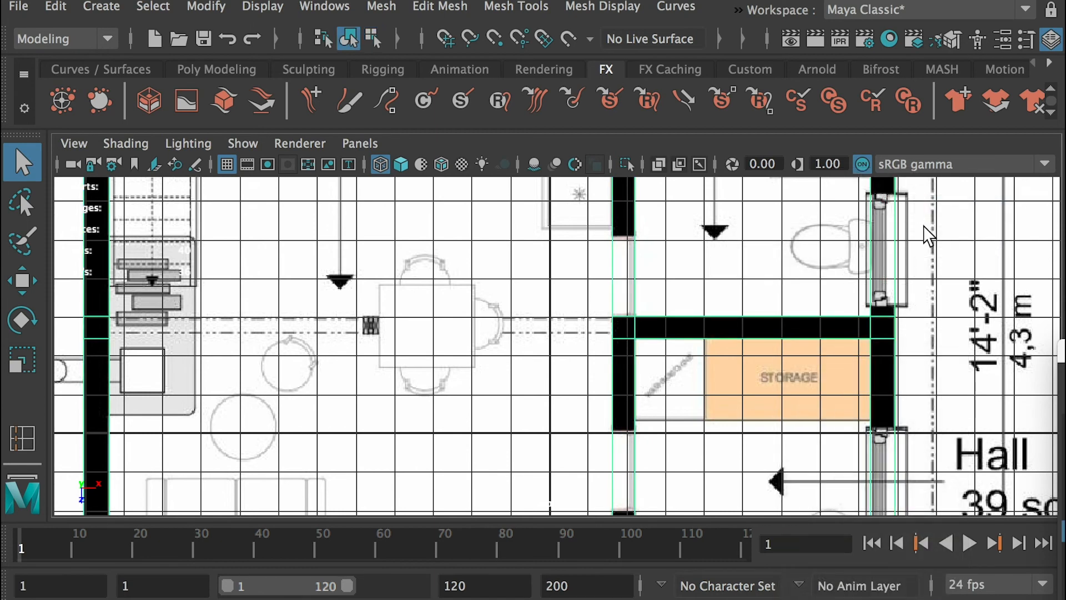
# - Insert edge loops across the walls at the ends of the bathroom, hall and entrance doorways, following the floor plan
pyautogui.rightClick(623, 270)
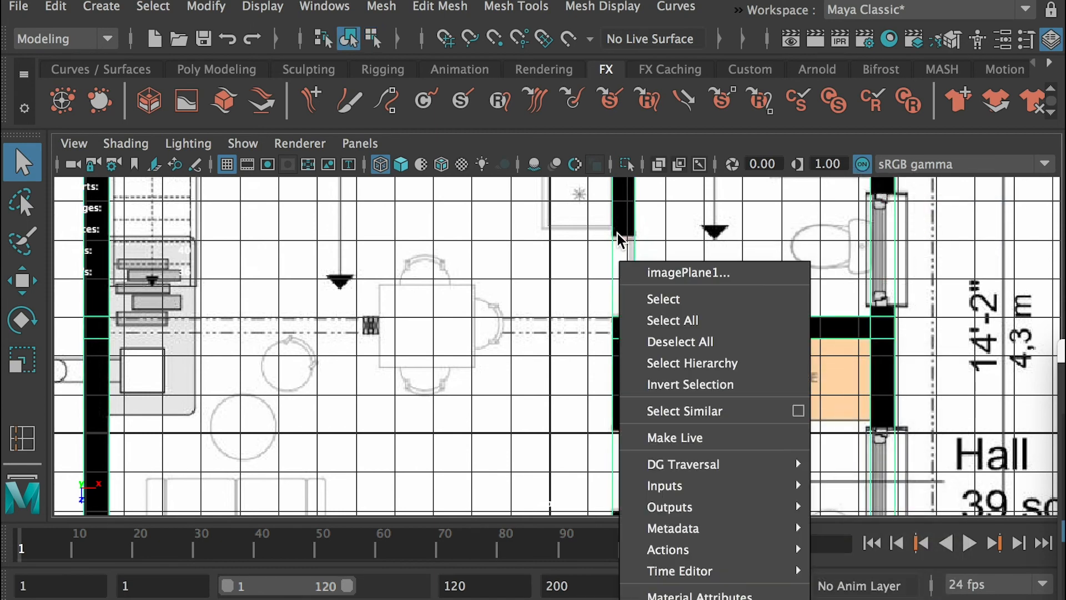
pyautogui.click(623, 247)
pyautogui.keyDown('shift'); pyautogui.rightClick(619, 242); pyautogui.keyUp('shift')
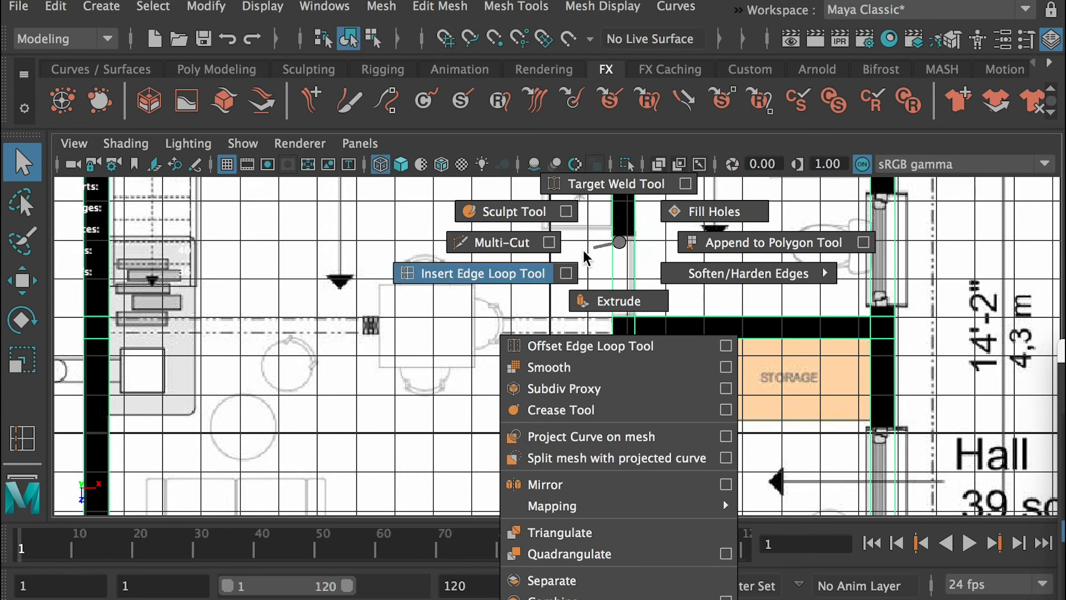
pyautogui.click(495, 272)
pyautogui.scroll(3, 593, 303)
pyautogui.scroll(1, 662, 369)
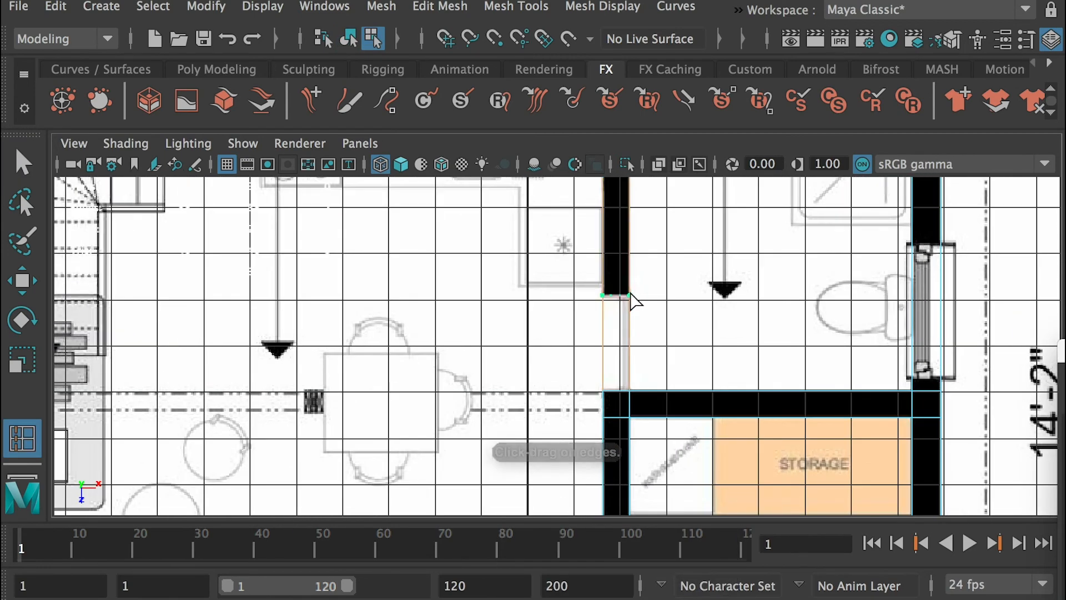
pyautogui.keyDown('alt'); pyautogui.moveTo(631, 392); pyautogui.dragTo(526, 199, button='right'); pyautogui.keyUp('alt')
pyautogui.keyDown('alt'); pyautogui.moveTo(523, 189); pyautogui.dragTo(597, 288, button='middle'); pyautogui.keyUp('alt')
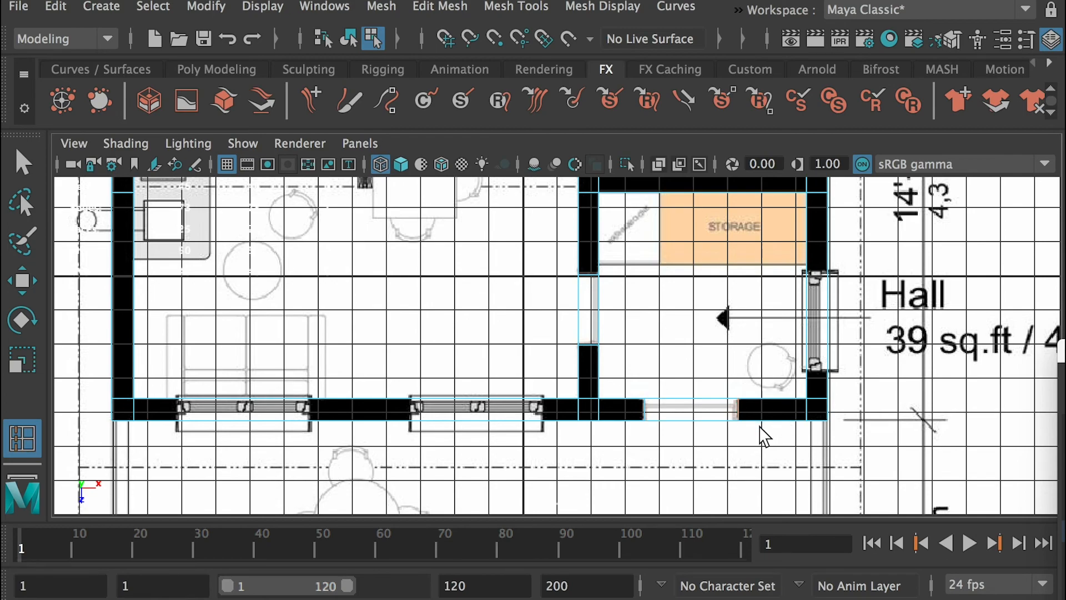
# - Insert edge loops across the porch-side wall at both ends of the two living room windows
pyautogui.scroll(-2, 660, 333)
pyautogui.keyDown('alt'); pyautogui.moveTo(659, 334); pyautogui.dragTo(666, 468, button='middle'); pyautogui.keyUp('alt')
pyautogui.keyDown('alt'); pyautogui.moveTo(508, 339); pyautogui.dragTo(517, 414, button='middle'); pyautogui.keyUp('alt')
pyautogui.scroll(-2, 517, 415)
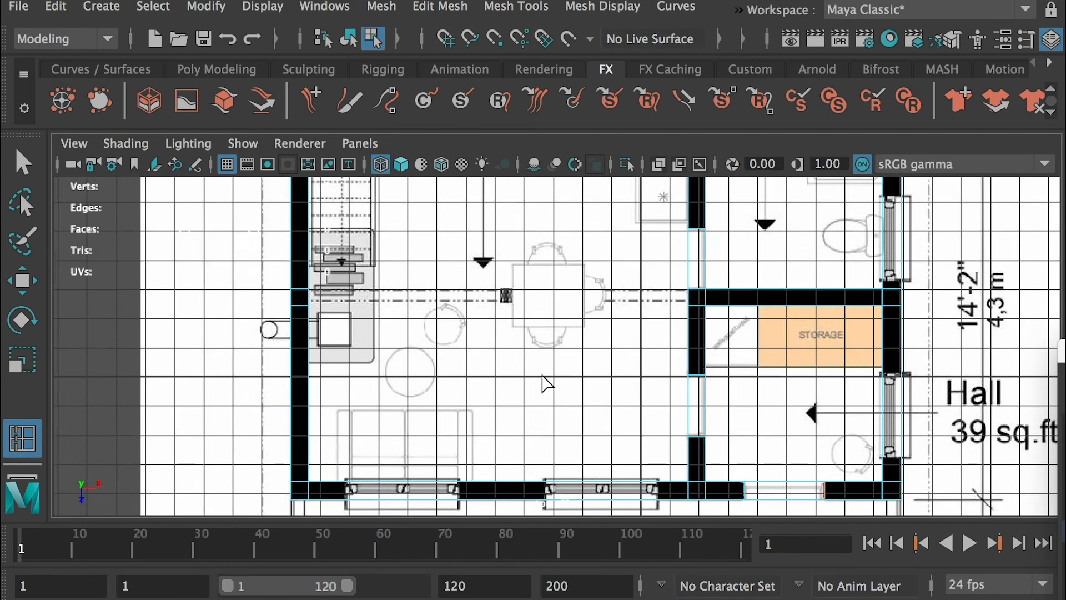
pyautogui.keyDown('alt'); pyautogui.moveTo(542, 380); pyautogui.dragTo(570, 305, button='middle'); pyautogui.keyUp('alt')
pyautogui.scroll(3, 571, 305)
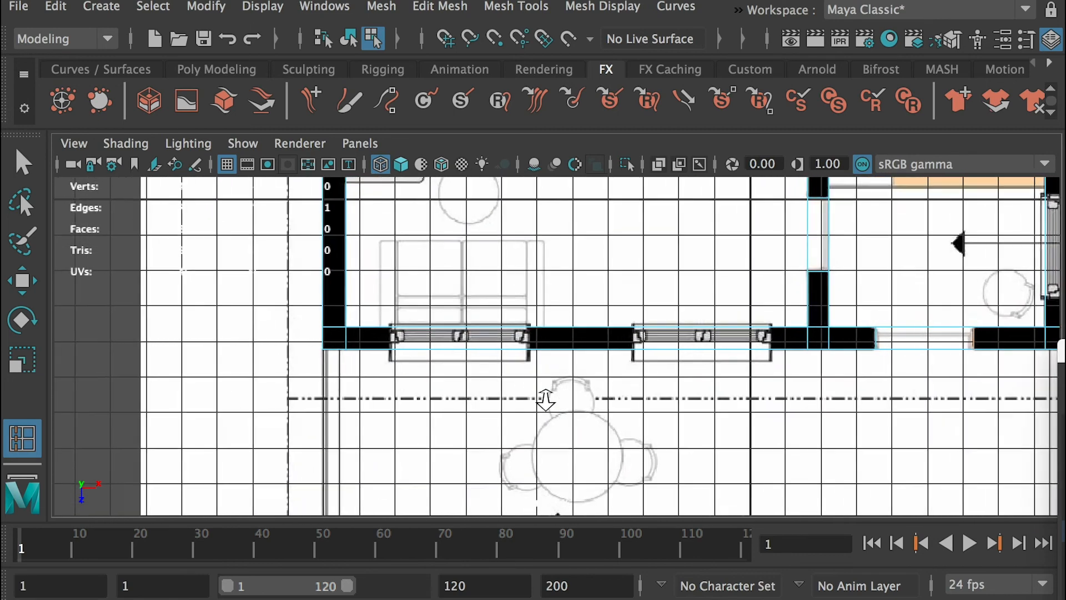
pyautogui.scroll(2, 546, 398)
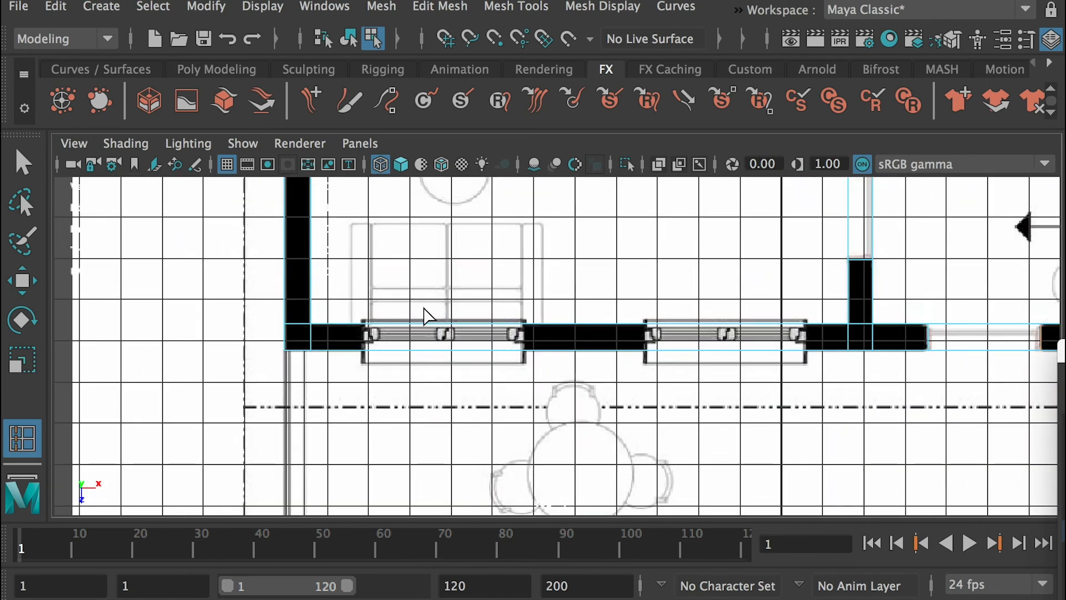
pyautogui.click(364, 349)
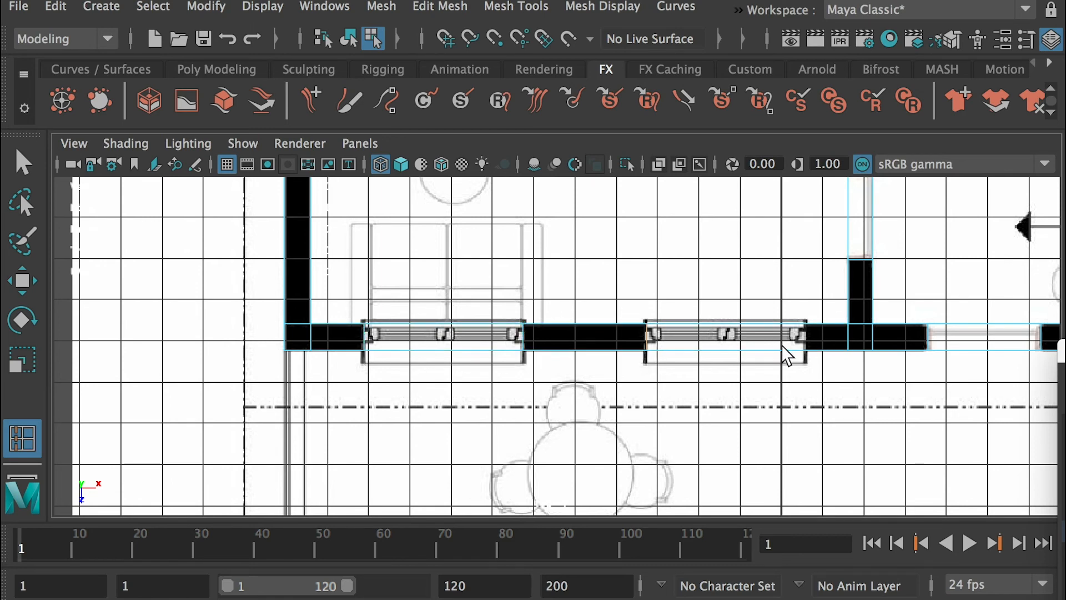
# - Insert edge loops across the outer side wall at the ends of the hall and bathroom windows
pyautogui.keyDown('alt'); pyautogui.moveTo(889, 372); pyautogui.dragTo(387, 422, button='middle'); pyautogui.keyUp('alt')
pyautogui.keyDown('alt'); pyautogui.moveTo(587, 351); pyautogui.dragTo(589, 407, button='middle'); pyautogui.keyUp('alt')
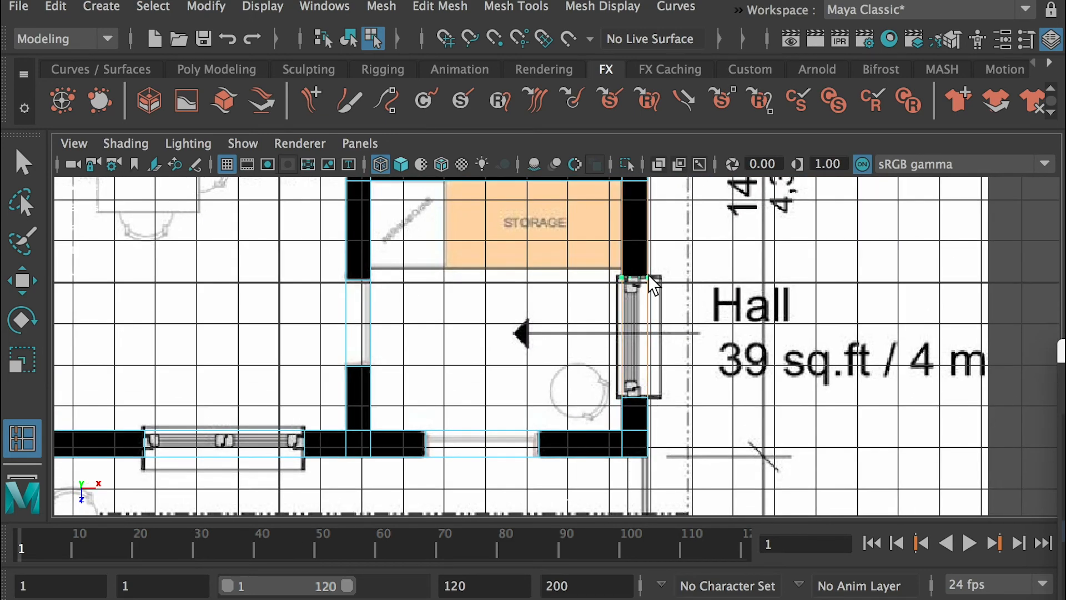
pyautogui.keyDown('alt'); pyautogui.moveTo(647, 276); pyautogui.dragTo(655, 367, button='middle'); pyautogui.keyUp('alt')
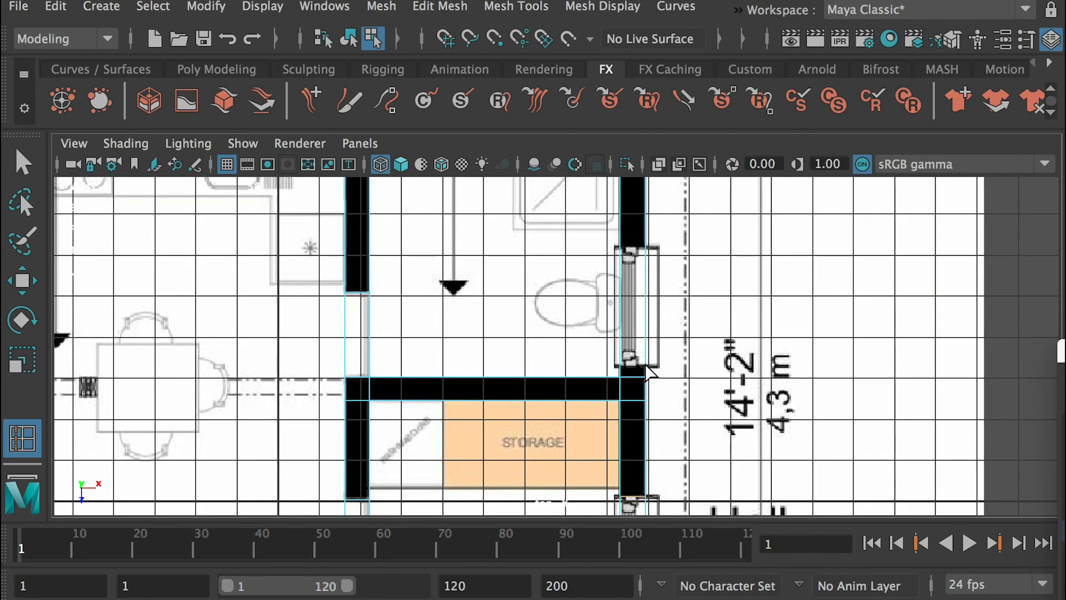
pyautogui.click(646, 364)
pyautogui.click(645, 247)
# - Insert edge loops across the rear wall at both ends of the staircase and kitchen windows, and leave the tool
pyautogui.keyDown('alt'); pyautogui.moveTo(536, 300); pyautogui.dragTo(579, 434, button='middle'); pyautogui.keyUp('alt')
pyautogui.keyDown('alt'); pyautogui.moveTo(350, 282); pyautogui.dragTo(737, 363, button='middle'); pyautogui.keyUp('alt')
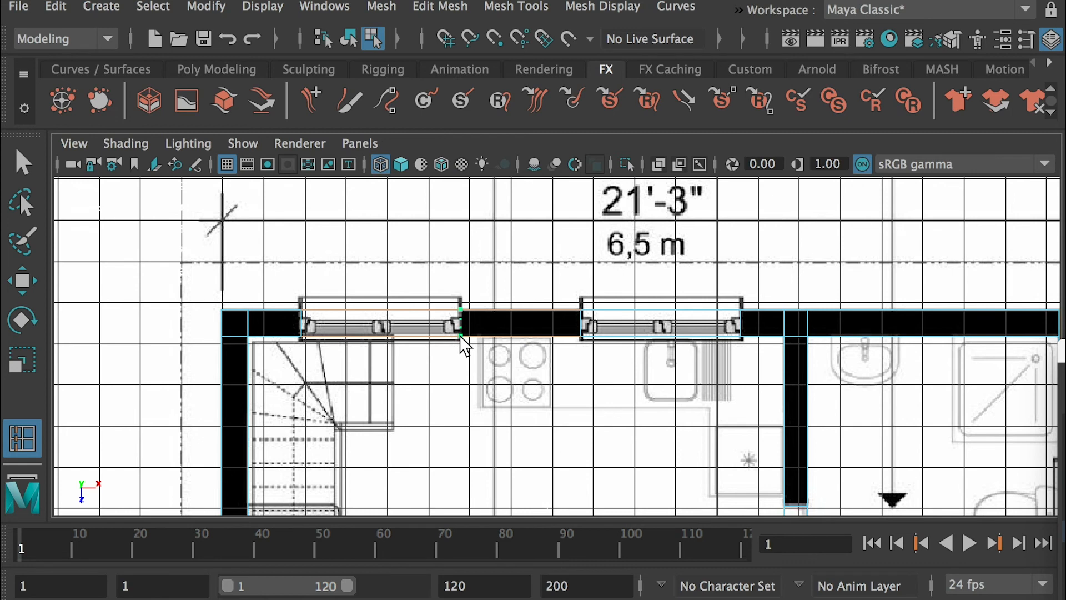
pyautogui.keyDown('alt'); pyautogui.moveTo(555, 361); pyautogui.dragTo(538, 292, button='middle'); pyautogui.keyUp('alt')
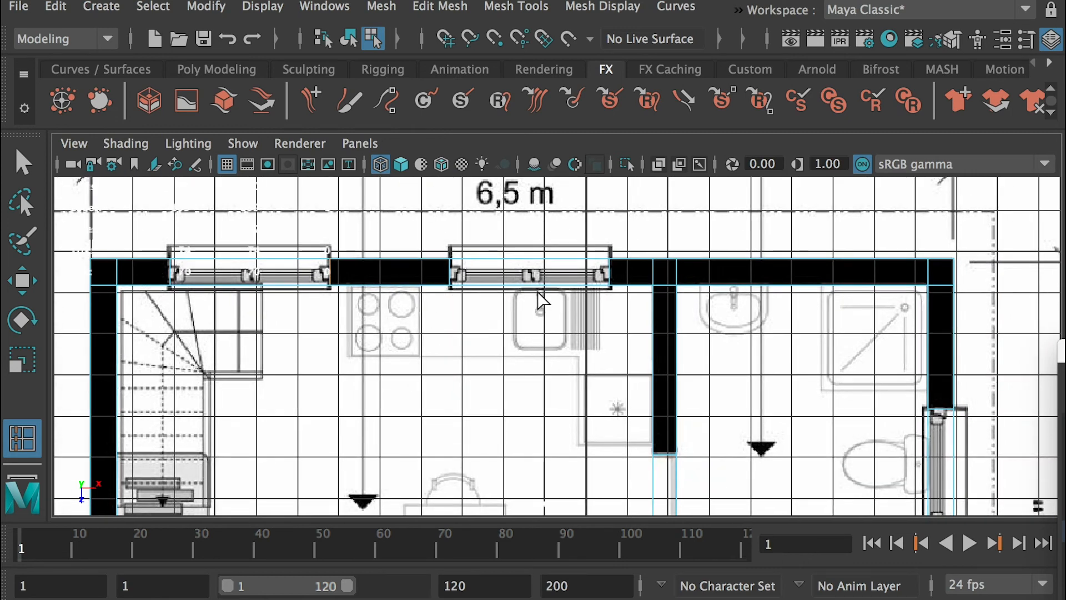
pyautogui.press('q')
# - Switch the wall mesh to face selection and delete the face across the bathroom doorway
pyautogui.rightClick(568, 278)
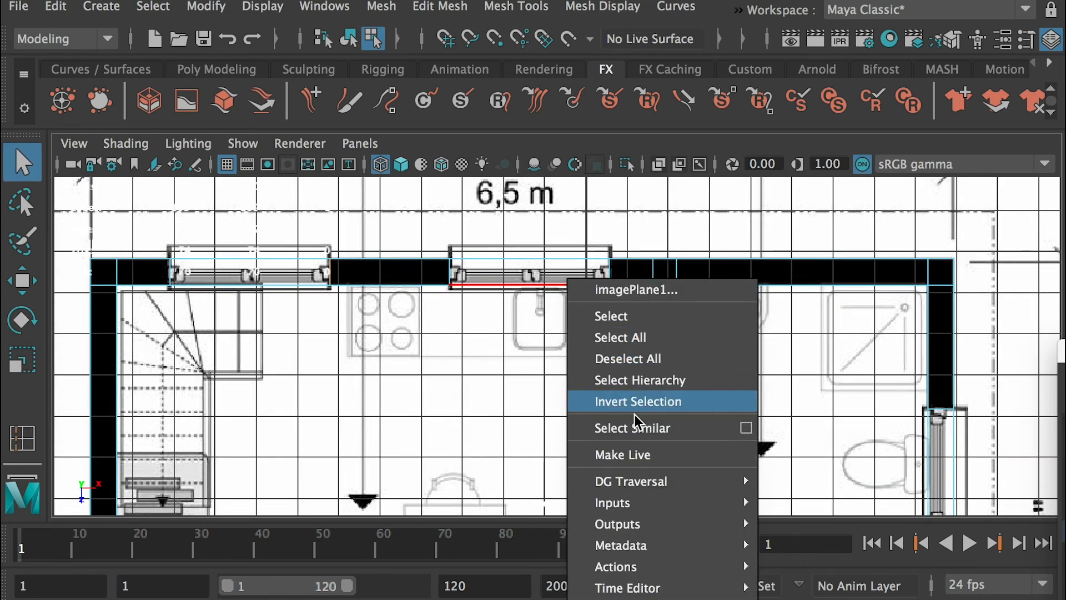
pyautogui.click(675, 259)
pyautogui.rightClick(677, 261)
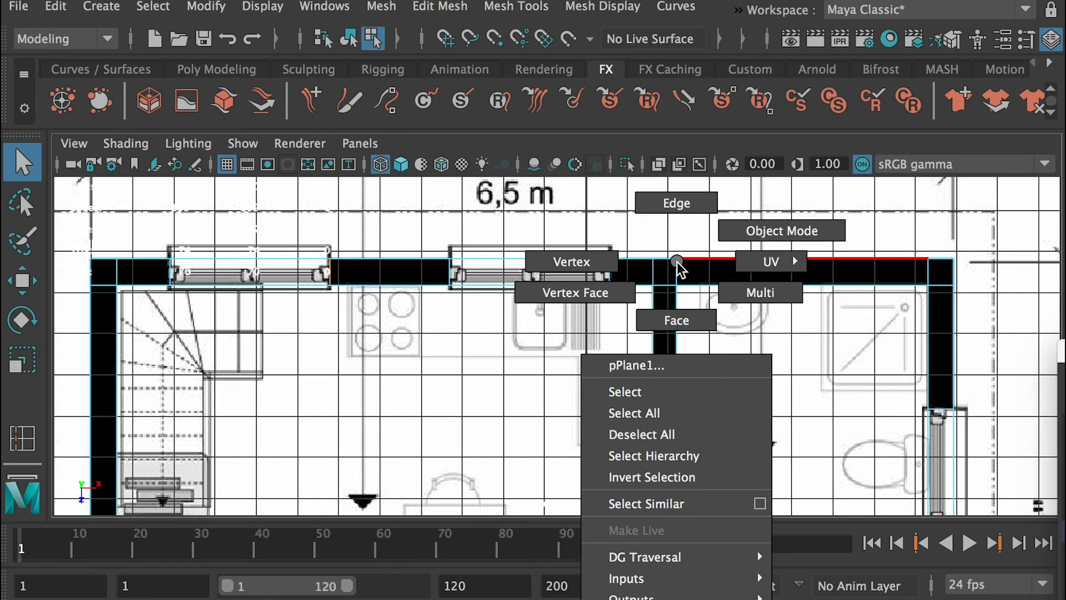
pyautogui.click(664, 322)
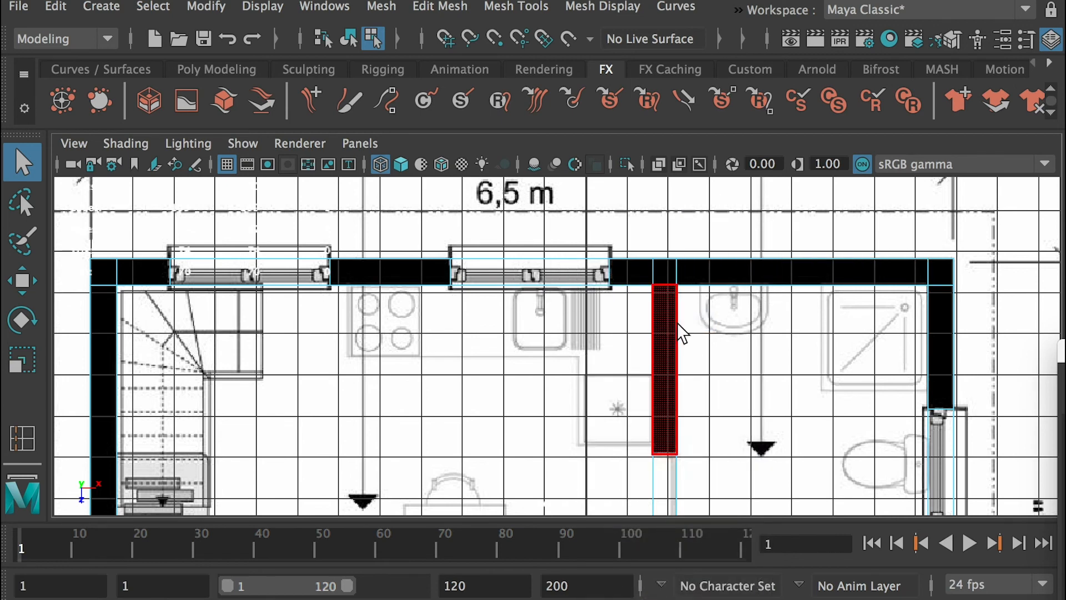
pyautogui.keyDown('alt'); pyautogui.moveTo(648, 359); pyautogui.dragTo(650, 295, button='middle'); pyautogui.keyUp('alt')
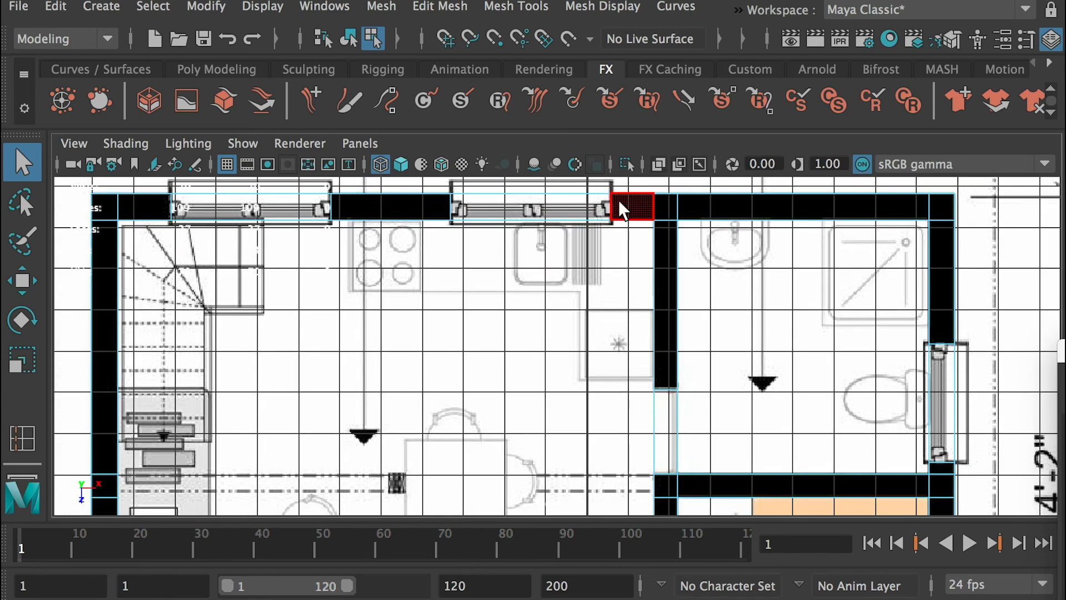
pyautogui.keyDown('alt'); pyautogui.moveTo(660, 362); pyautogui.dragTo(578, 305, button='middle'); pyautogui.keyUp('alt')
pyautogui.click(566, 307)
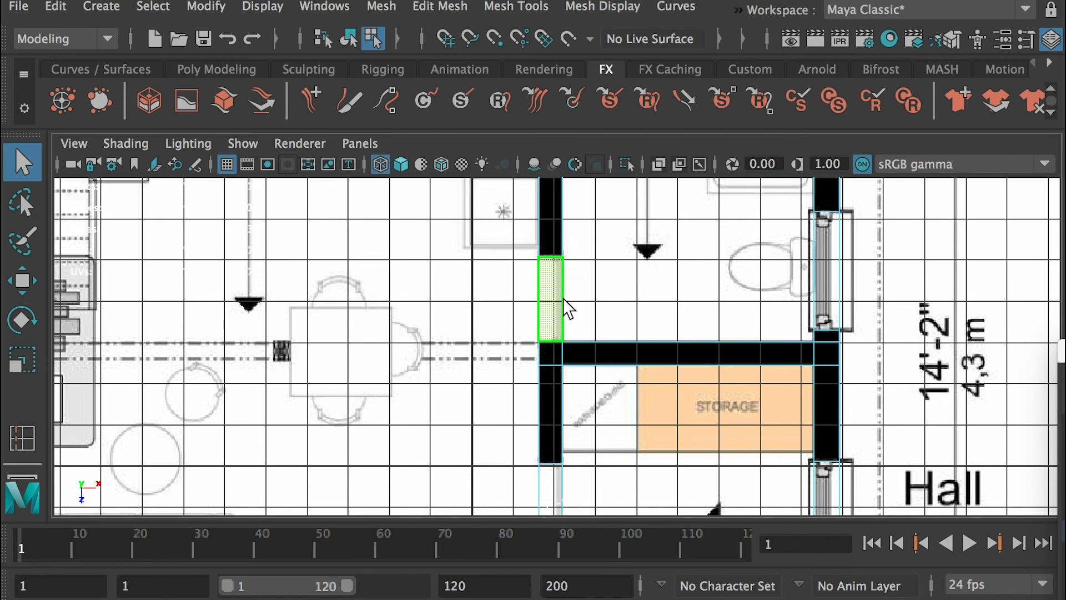
pyautogui.keyDown('alt'); pyautogui.moveTo(614, 324); pyautogui.dragTo(614, 357, button='middle'); pyautogui.keyUp('alt')
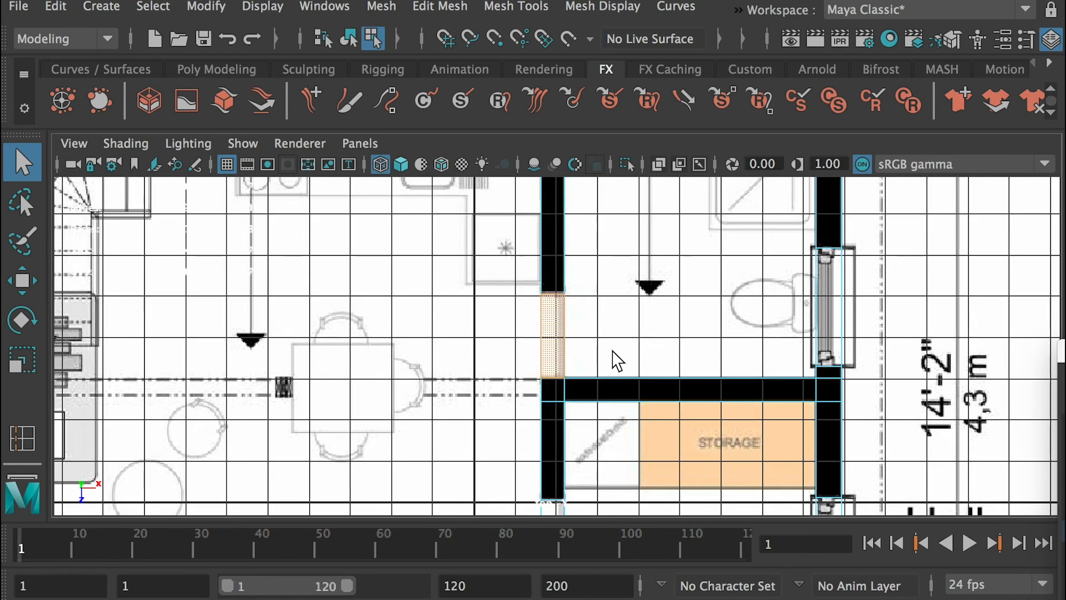
pyautogui.press('Delete')
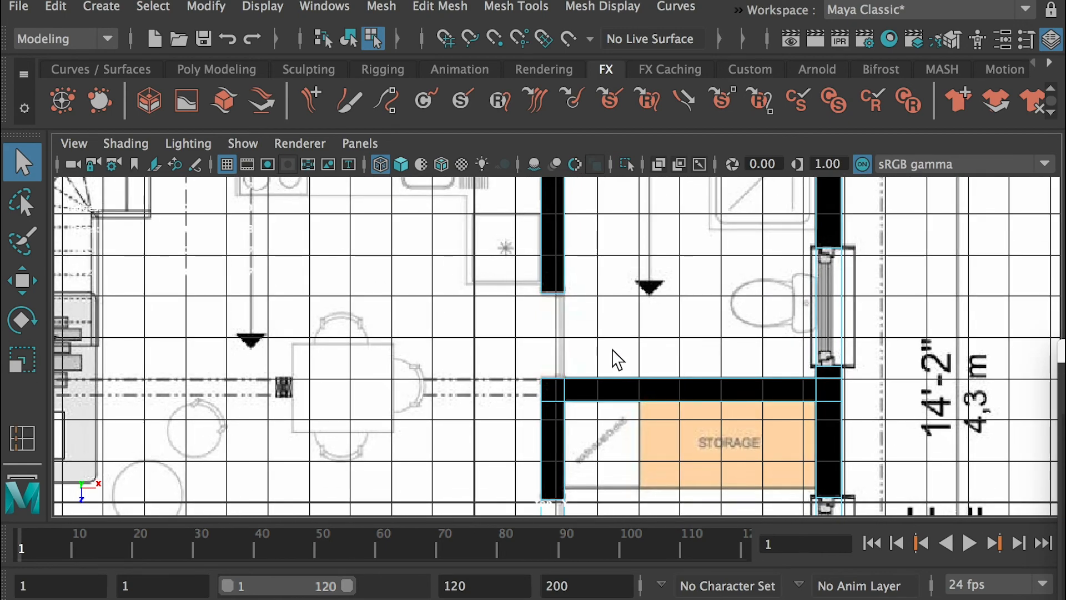
# - Delete the faces across the hall's inner doorway and the entrance doorway
pyautogui.keyDown('alt'); pyautogui.moveTo(622, 374); pyautogui.dragTo(636, 188, button='middle'); pyautogui.keyUp('alt')
pyautogui.click(569, 371)
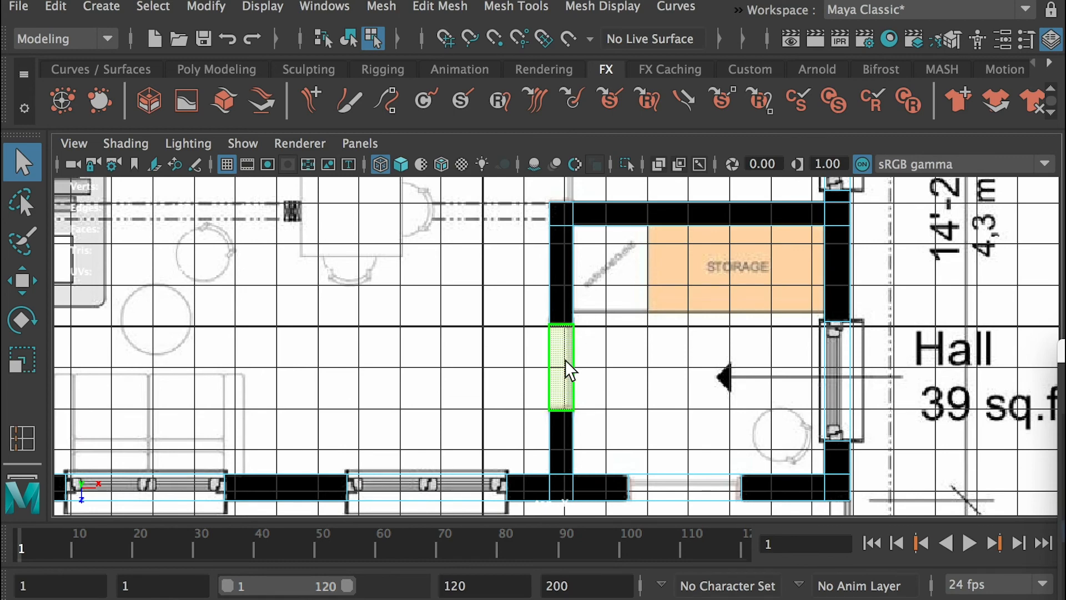
pyautogui.press('Delete')
pyautogui.click(686, 482)
pyautogui.press('Delete')
# - Return to the perspective view and select all the wall faces of the mesh
pyautogui.keyDown('alt'); pyautogui.moveTo(800, 355); pyautogui.dragTo(419, 314, button='right'); pyautogui.keyUp('alt')
pyautogui.keyDown('alt'); pyautogui.moveTo(504, 312); pyautogui.dragTo(486, 358, button='middle'); pyautogui.keyUp('alt')
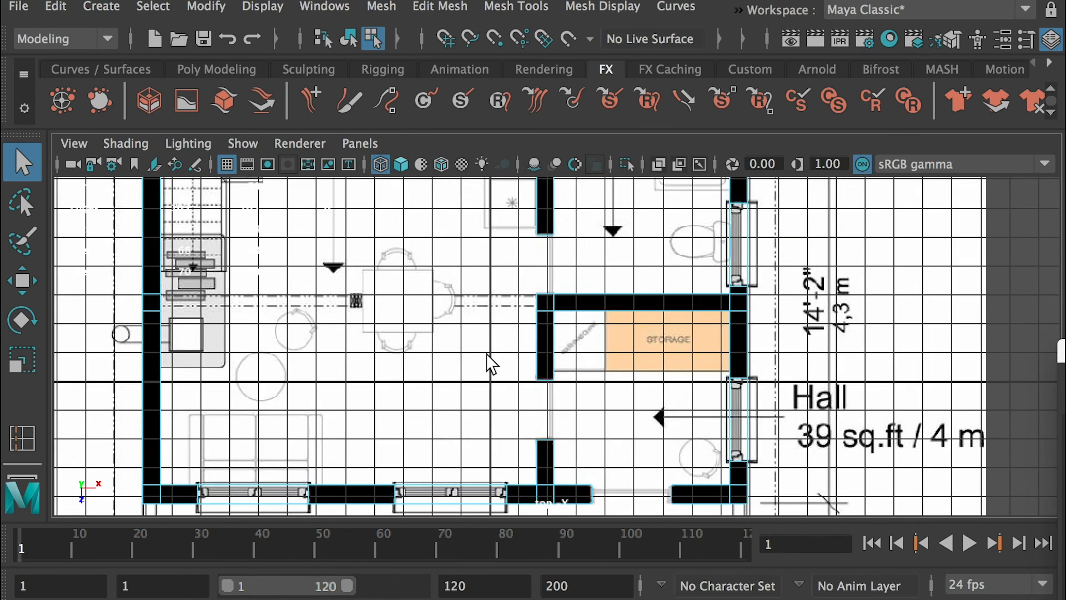
pyautogui.press('space')
pyautogui.press('space')
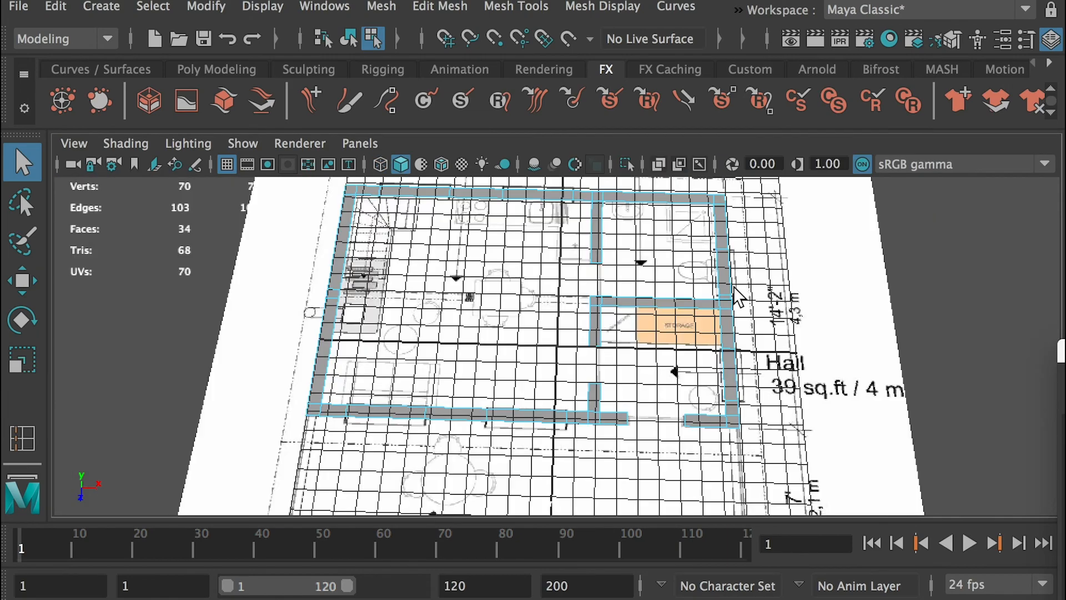
pyautogui.keyDown('alt'); pyautogui.moveTo(738, 369); pyautogui.dragTo(725, 308); pyautogui.keyUp('alt')
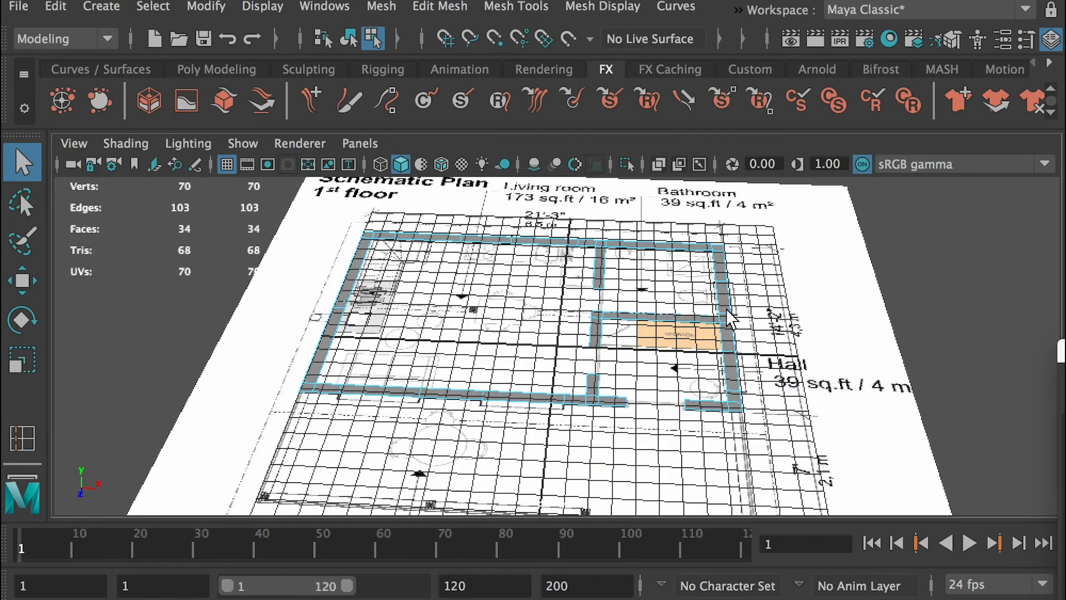
pyautogui.rightClick(727, 262)
pyautogui.moveTo(728, 317); pyautogui.dragTo(725, 312, button='right')
pyautogui.scroll(5, 730, 319)
pyautogui.click(815, 331)
pyautogui.keyDown('alt'); pyautogui.moveTo(606, 366); pyautogui.dragTo(644, 339); pyautogui.keyUp('alt')
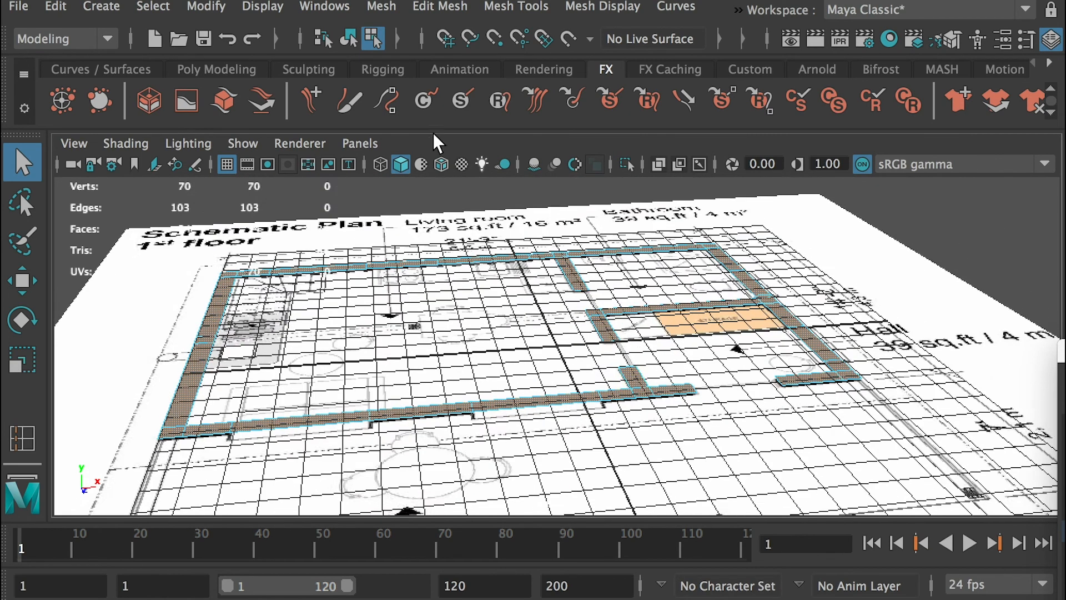
# - Extrude the selected wall faces upward with a thickness of 4.9
pyautogui.click(431, 4)
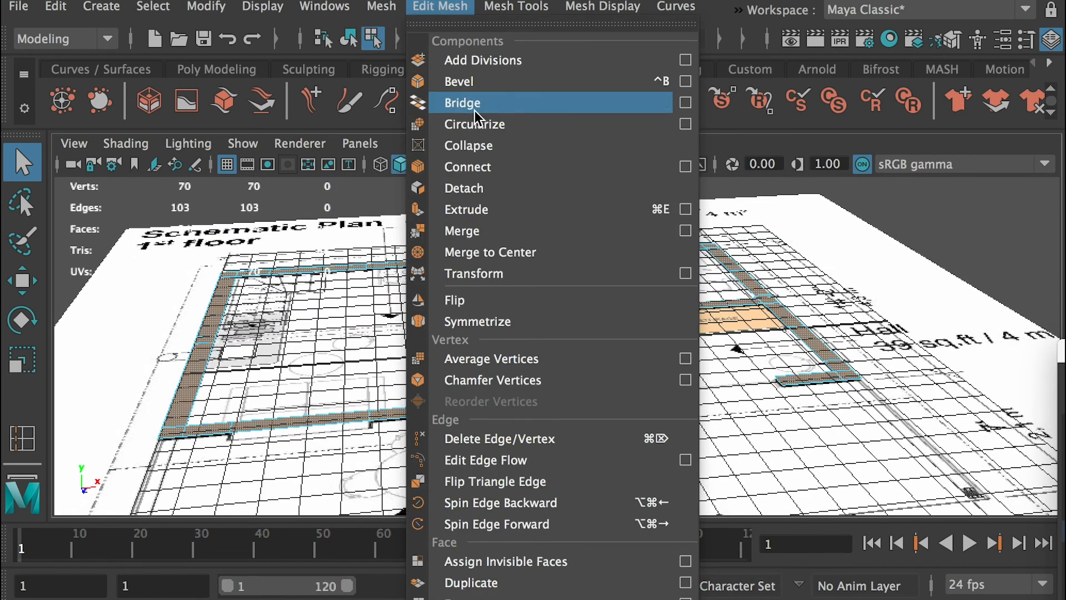
pyautogui.click(488, 208)
pyautogui.keyDown('alt'); pyautogui.moveTo(679, 315); pyautogui.dragTo(665, 284); pyautogui.keyUp('alt')
pyautogui.moveTo(835, 286); pyautogui.dragTo(889, 277)
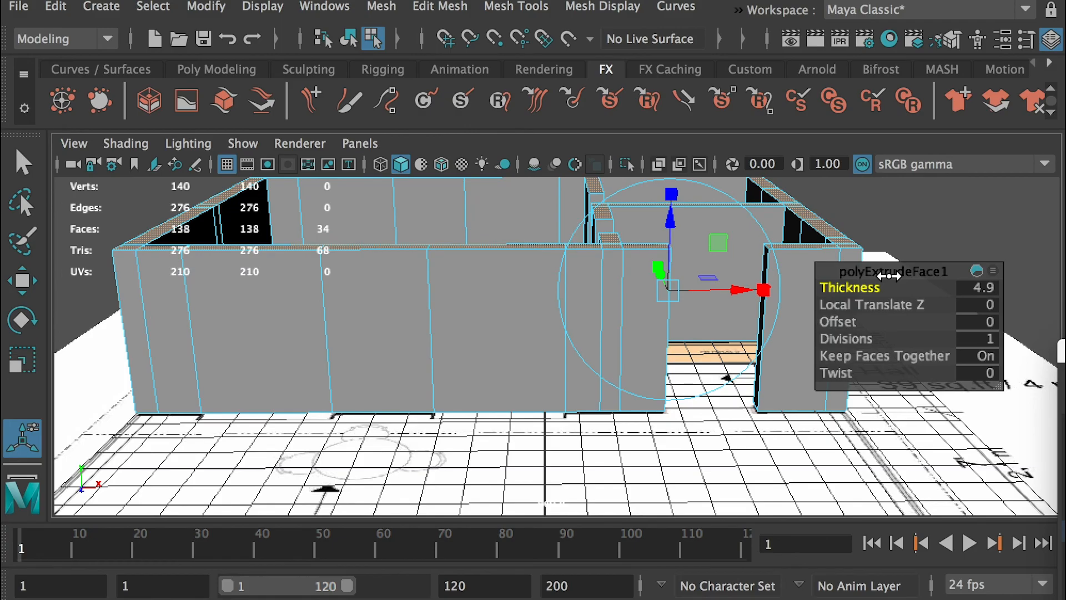
# - Switch to the image viewer and examine the house photo SmallHouse Ref.jpg for the wall height and window placement
pyautogui.keyDown('alt'); pyautogui.moveTo(630, 277); pyautogui.dragTo(659, 335); pyautogui.keyUp('alt')
pyautogui.keyDown('alt'); pyautogui.moveTo(659, 335); pyautogui.dragTo(514, 294, button='right'); pyautogui.keyUp('alt')
pyautogui.keyDown('alt'); pyautogui.moveTo(514, 294); pyautogui.dragTo(510, 250); pyautogui.keyUp('alt')
pyautogui.press('super+Tab')
pyautogui.click(100, 315)
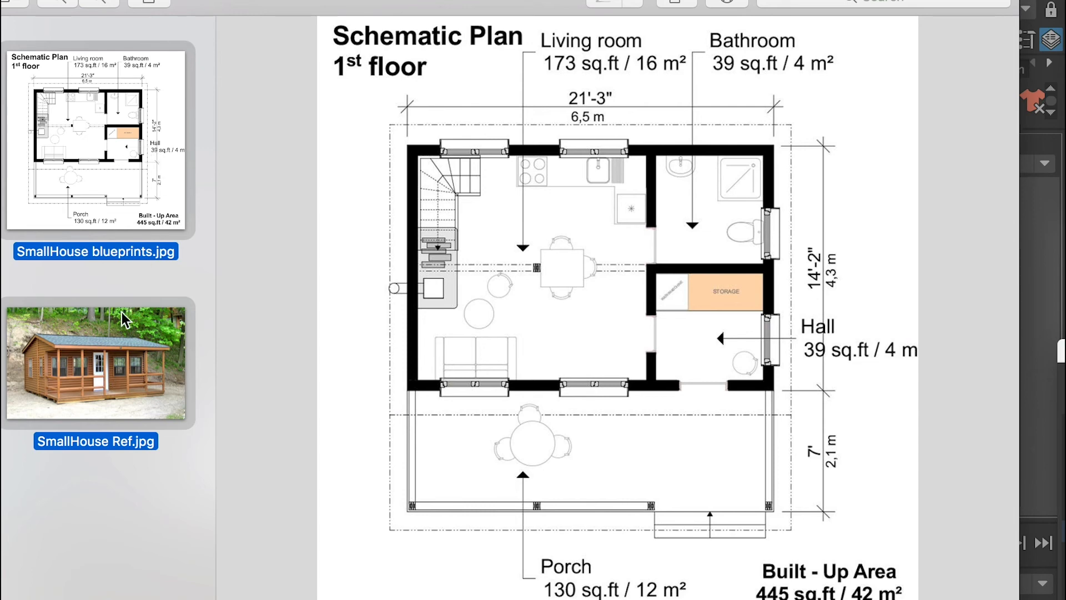
pyautogui.click(88, 365)
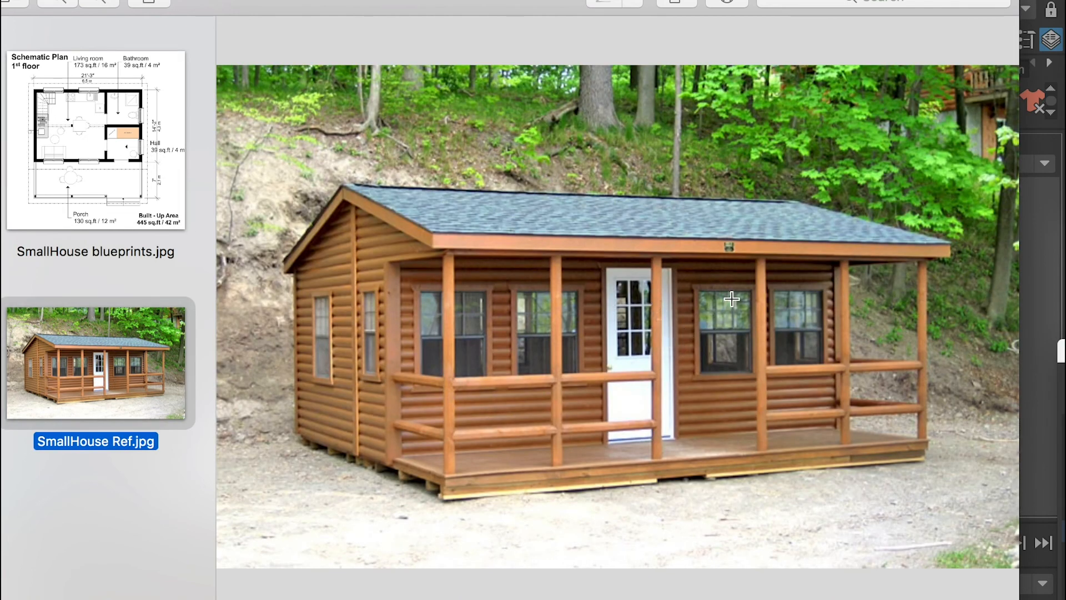
# - Switch back to Maya, set the wall extrusion's thickness to 5, and return to object selection
pyautogui.press('super+Tab')
pyautogui.keyDown('alt'); pyautogui.moveTo(749, 308); pyautogui.dragTo(683, 293); pyautogui.keyUp('alt')
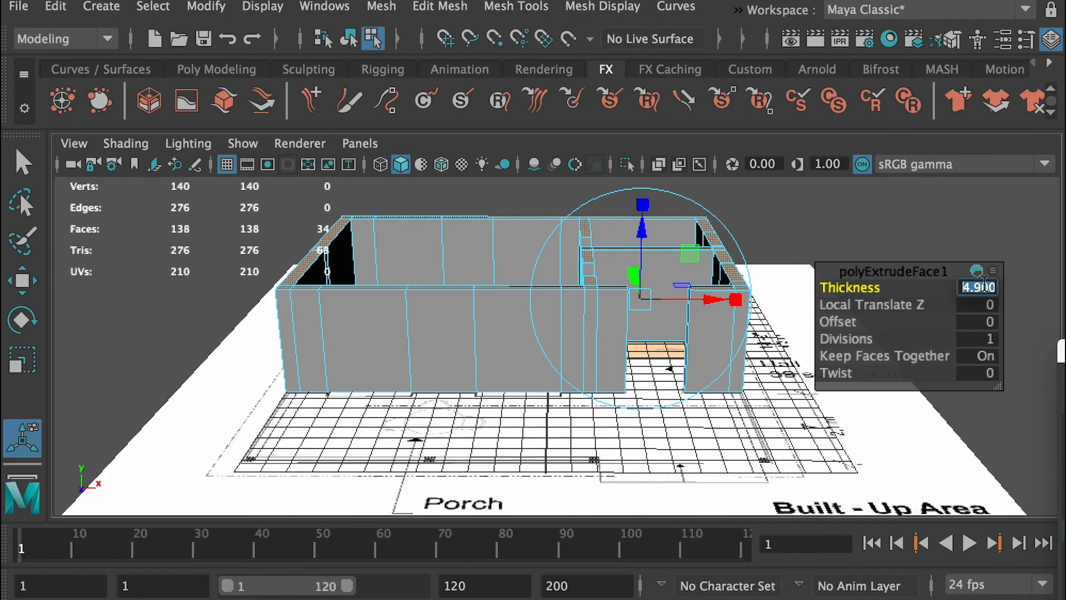
pyautogui.press('Return')
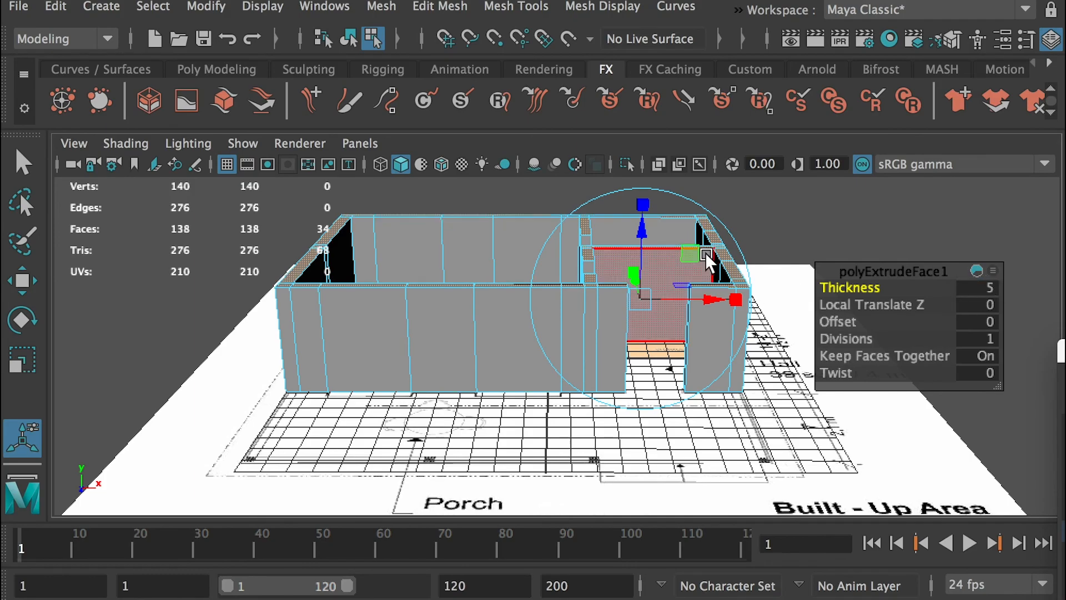
pyautogui.keyDown('alt'); pyautogui.moveTo(763, 222); pyautogui.dragTo(786, 220); pyautogui.keyUp('alt')
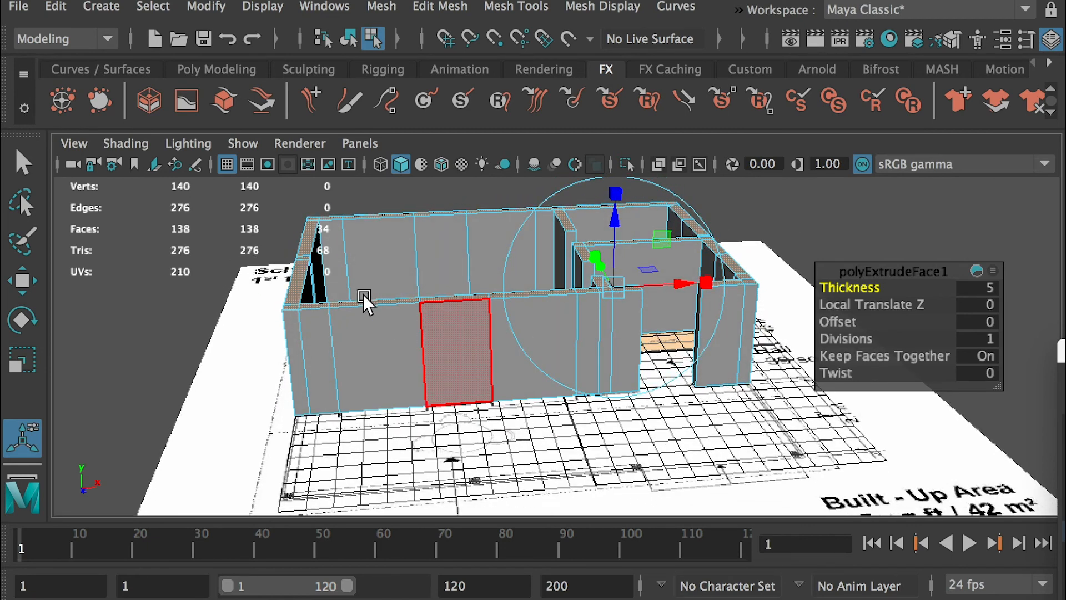
pyautogui.keyDown('alt'); pyautogui.moveTo(514, 301); pyautogui.dragTo(502, 361, button='middle'); pyautogui.keyUp('alt')
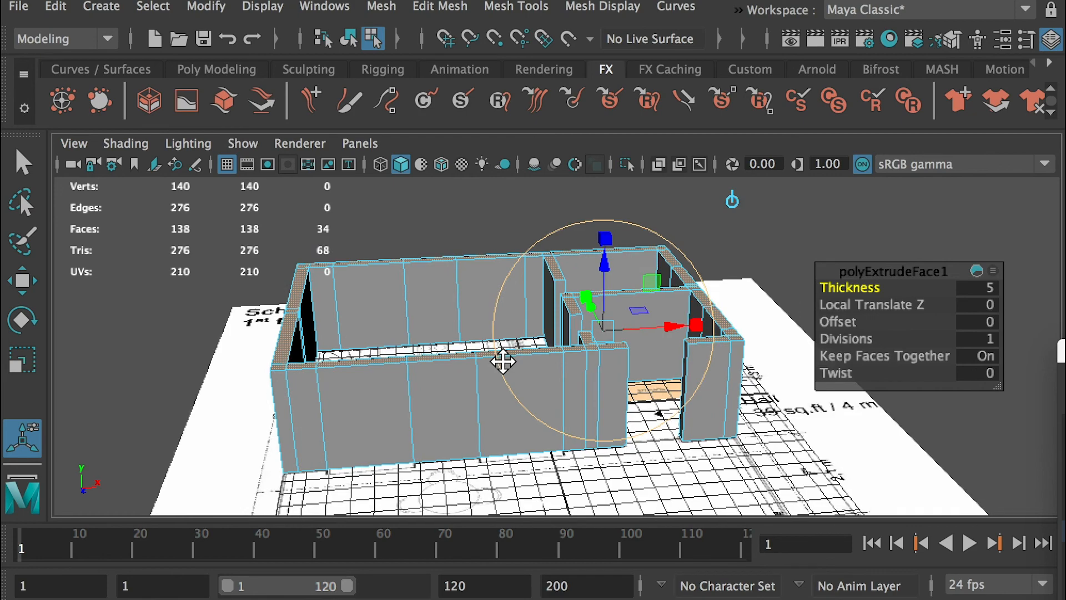
pyautogui.scroll(3, 457, 389)
pyautogui.rightClick(453, 371)
pyautogui.moveTo(453, 370); pyautogui.dragTo(539, 231, button='right')
# - Insert two horizontal edge loops around all the walls, at the window tops and at the window sills
pyautogui.keyDown('alt'); pyautogui.moveTo(510, 359); pyautogui.dragTo(499, 338); pyautogui.keyUp('alt')
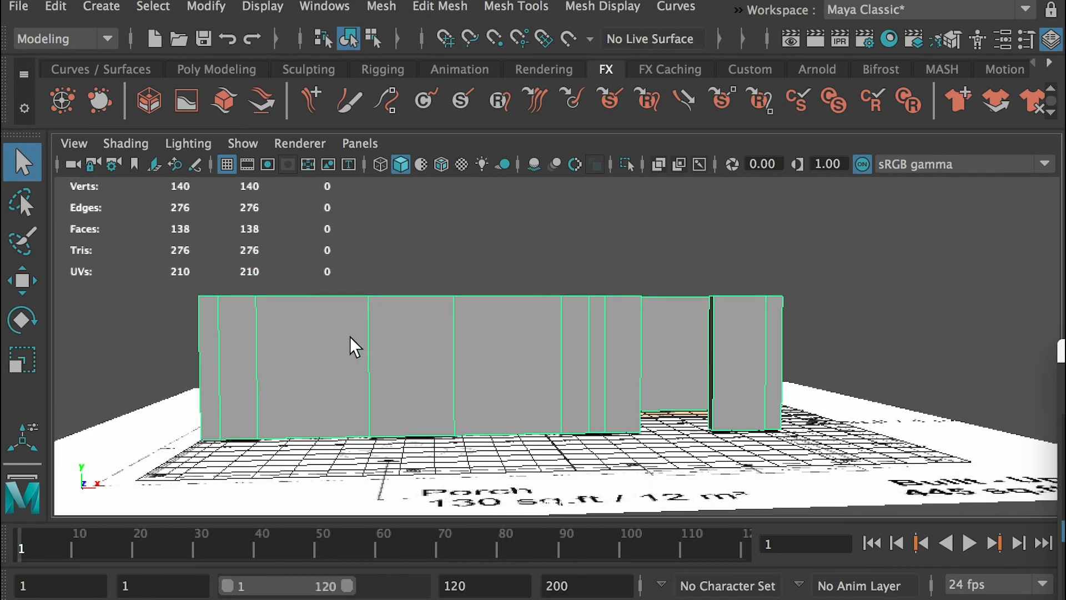
pyautogui.keyDown('alt'); pyautogui.moveTo(265, 333); pyautogui.dragTo(405, 355); pyautogui.keyUp('alt')
pyautogui.keyDown('alt'); pyautogui.moveTo(678, 345); pyautogui.dragTo(731, 348, button='right'); pyautogui.keyUp('alt')
pyautogui.keyDown('alt'); pyautogui.moveTo(683, 323); pyautogui.dragTo(669, 307); pyautogui.keyUp('alt')
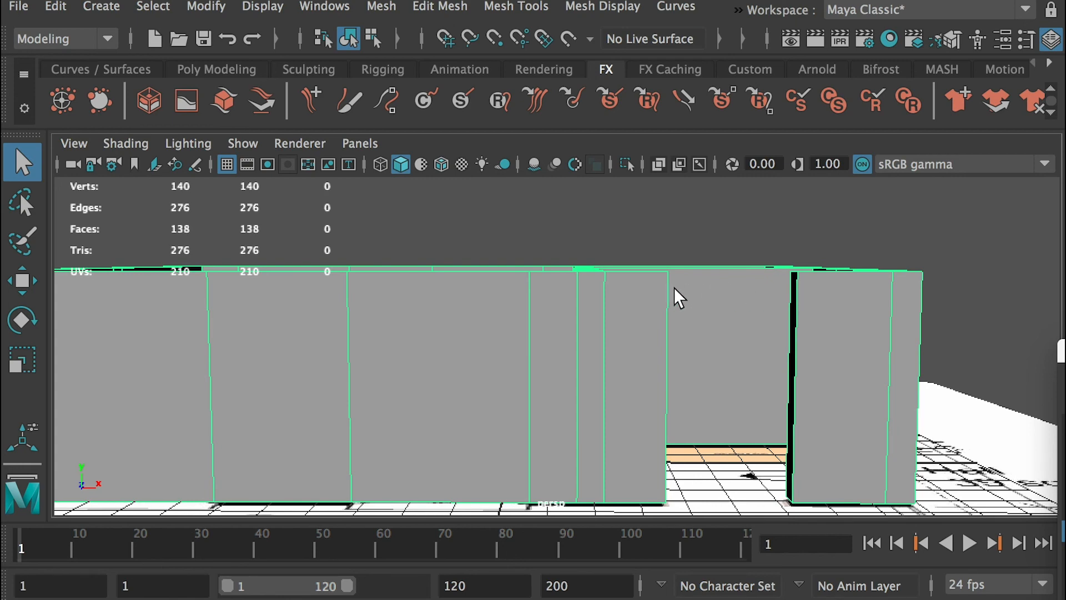
pyautogui.keyDown('alt'); pyautogui.moveTo(631, 318); pyautogui.dragTo(629, 315); pyautogui.keyUp('alt')
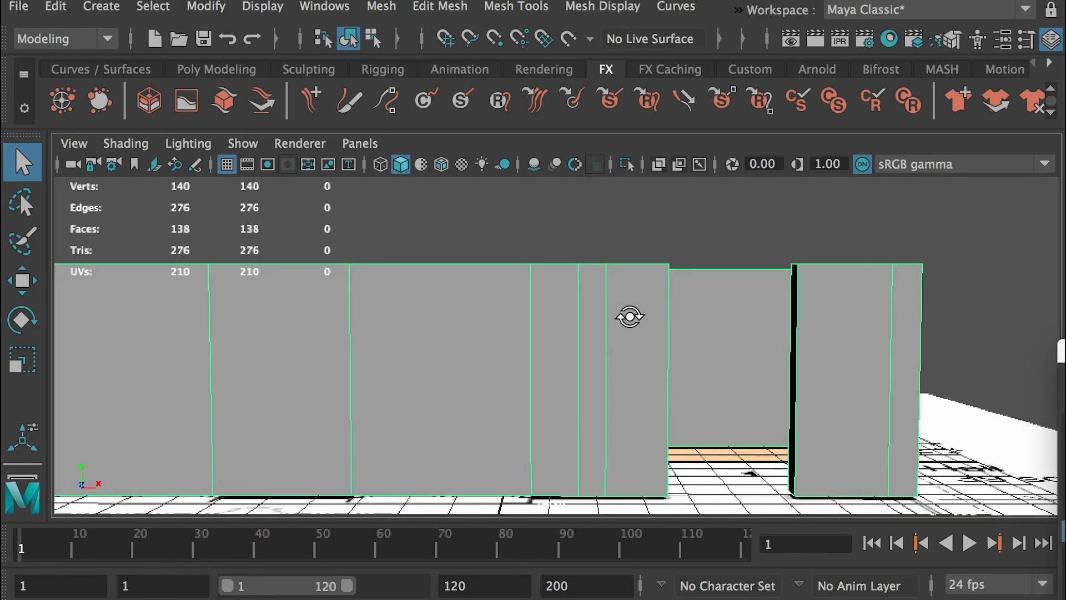
pyautogui.keyDown('alt'); pyautogui.moveTo(632, 316); pyautogui.dragTo(652, 319, button='middle'); pyautogui.keyUp('alt')
pyautogui.keyDown('alt'); pyautogui.moveTo(652, 319); pyautogui.dragTo(618, 322); pyautogui.keyUp('alt')
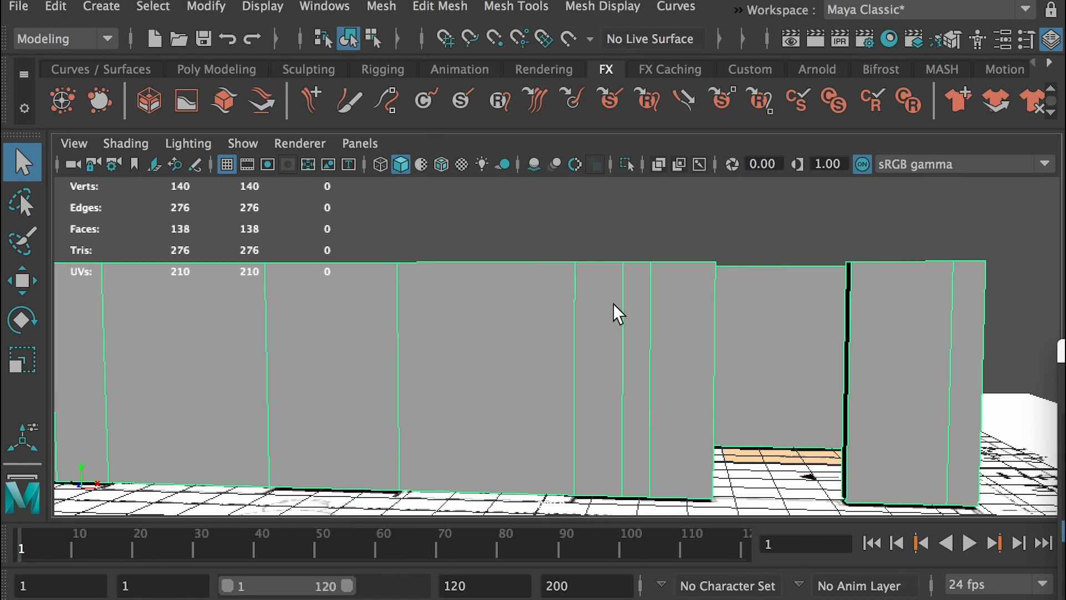
pyautogui.moveTo(637, 294); pyautogui.dragTo(722, 225, button='right')
pyautogui.keyDown('shift'); pyautogui.moveTo(638, 291); pyautogui.dragTo(489, 323, button='right'); pyautogui.keyUp('shift')
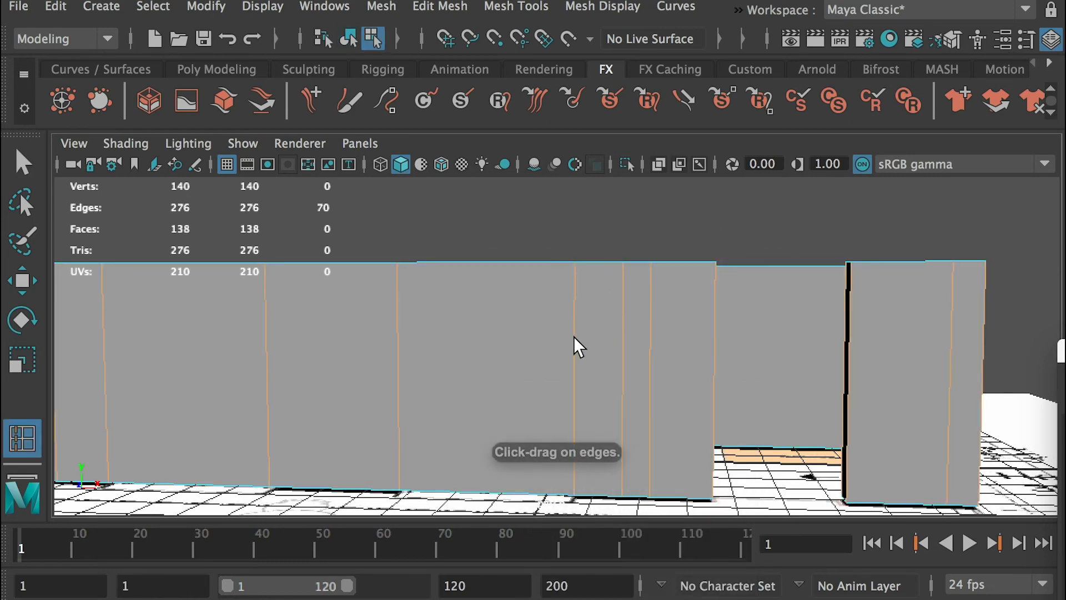
pyautogui.keyDown('alt'); pyautogui.moveTo(586, 308); pyautogui.dragTo(616, 291); pyautogui.keyUp('alt')
pyautogui.click(618, 288)
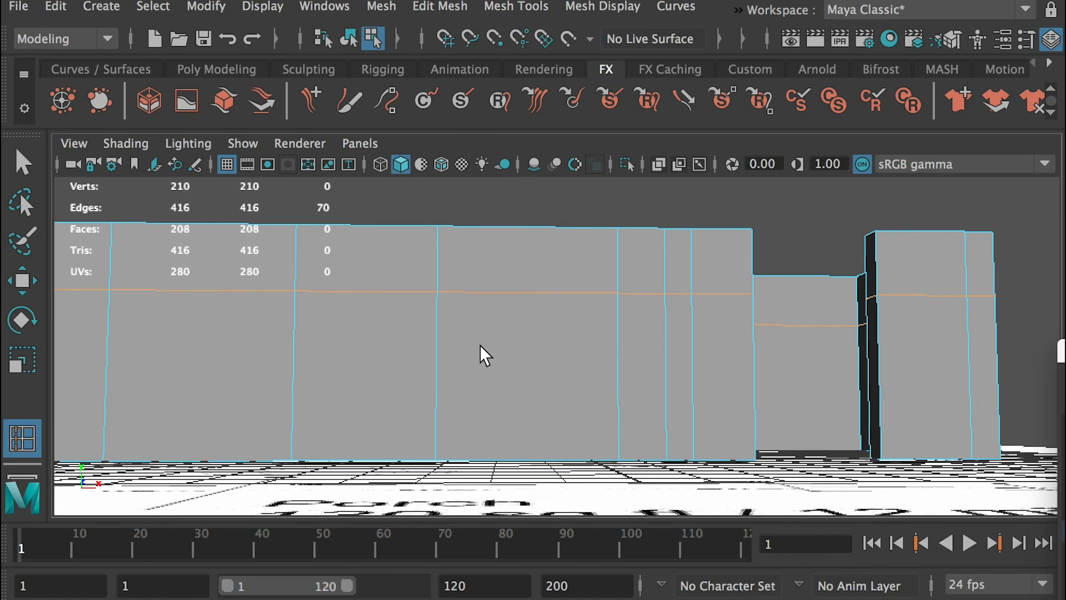
pyautogui.moveTo(434, 385); pyautogui.dragTo(435, 390)
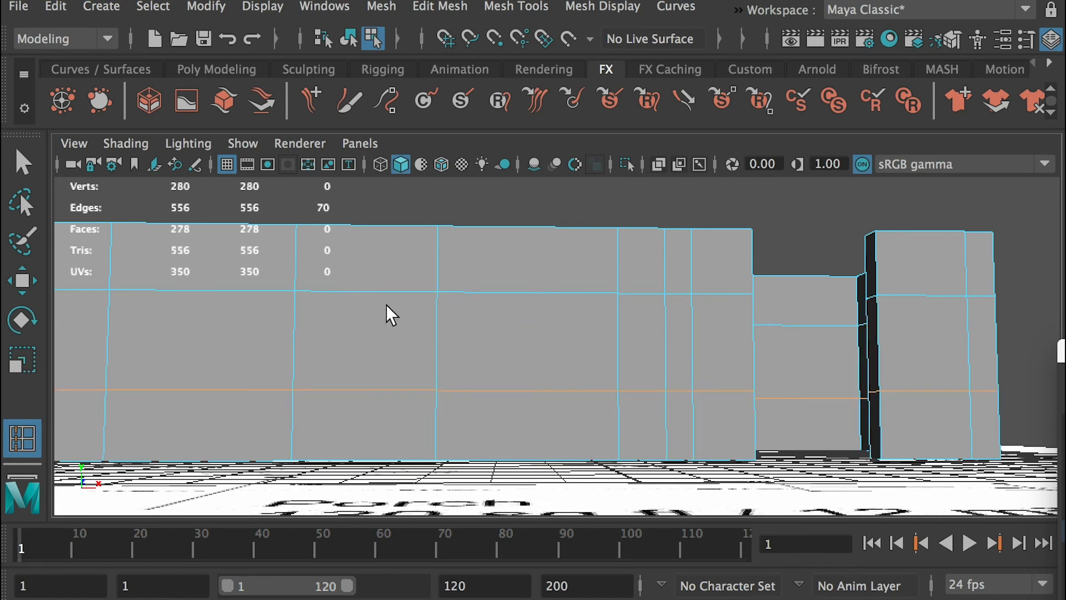
# - Insert a third horizontal edge loop around the walls between the window tops and the upper rim, and leave the tool
pyautogui.keyDown('alt'); pyautogui.moveTo(870, 305); pyautogui.dragTo(668, 355); pyautogui.keyUp('alt')
pyautogui.keyDown('alt'); pyautogui.moveTo(669, 355); pyautogui.dragTo(760, 322, button='right'); pyautogui.keyUp('alt')
pyautogui.keyDown('alt'); pyautogui.moveTo(760, 322); pyautogui.dragTo(613, 392, button='middle'); pyautogui.keyUp('alt')
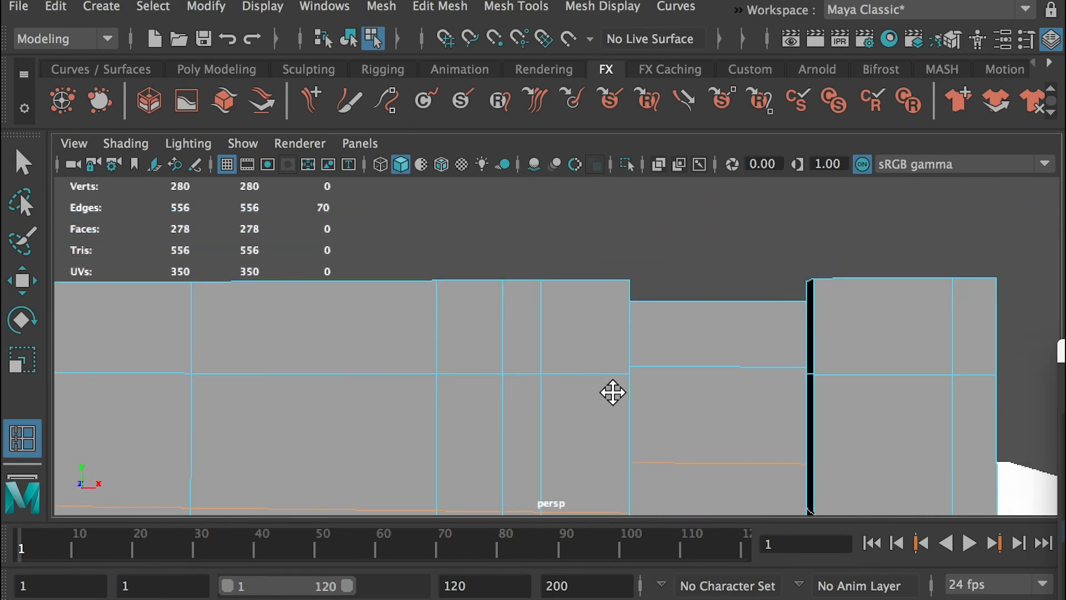
pyautogui.keyDown('alt'); pyautogui.moveTo(612, 392); pyautogui.dragTo(598, 347); pyautogui.keyUp('alt')
pyautogui.moveTo(643, 318)
pyautogui.mouseDown()
pyautogui.moveTo(643, 308)
pyautogui.moveTo(635, 352)
pyautogui.moveTo(583, 303)
pyautogui.mouseUp()
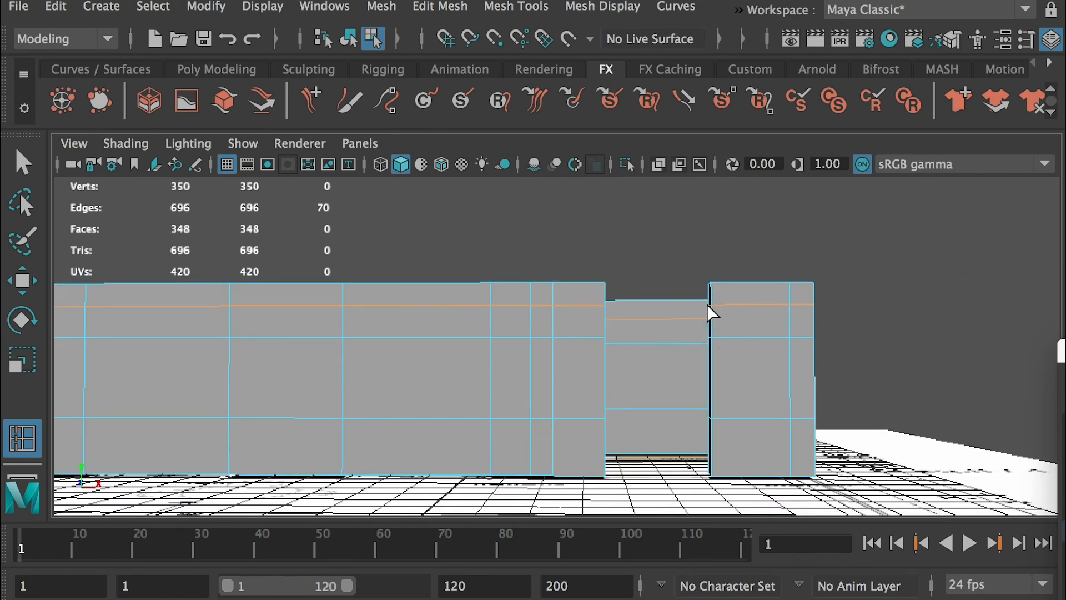
pyautogui.press('q')
pyautogui.click(639, 318)
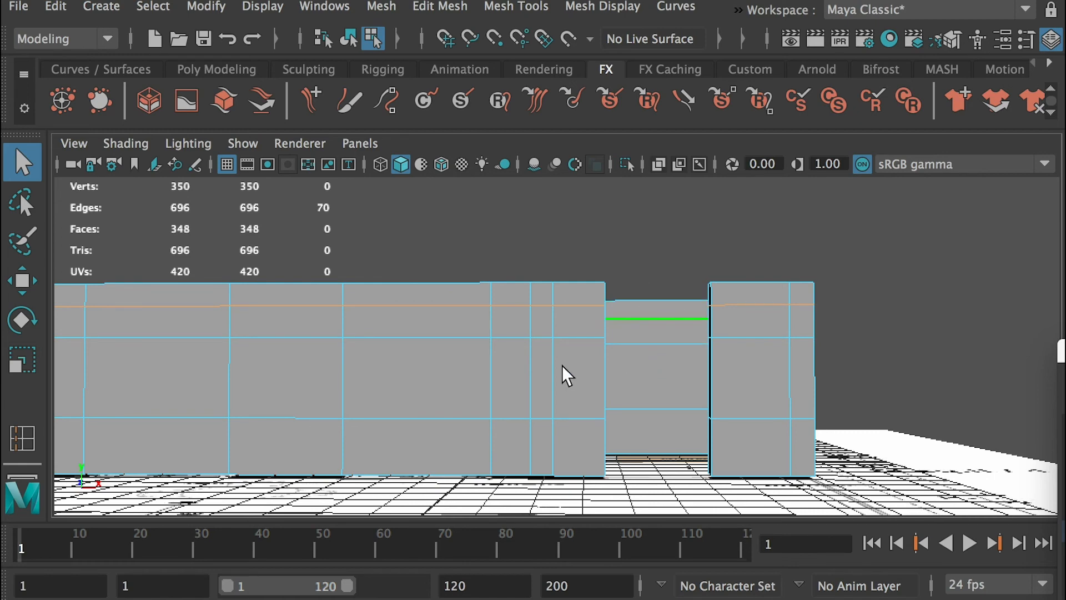
# - Delete the two outer faces at the window positions of the porch-side wall
pyautogui.keyDown('alt'); pyautogui.moveTo(521, 350); pyautogui.dragTo(566, 394); pyautogui.keyUp('alt')
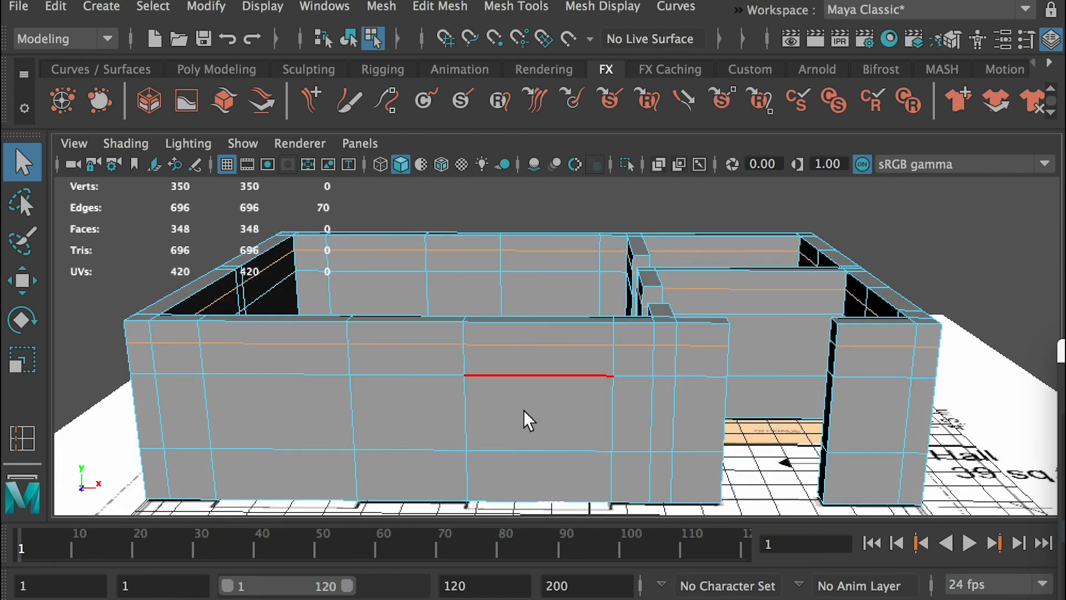
pyautogui.keyDown('alt'); pyautogui.moveTo(524, 409); pyautogui.dragTo(544, 367, button='middle'); pyautogui.keyUp('alt')
pyautogui.keyDown('alt'); pyautogui.moveTo(564, 316); pyautogui.dragTo(552, 275); pyautogui.keyUp('alt')
pyautogui.moveTo(553, 262); pyautogui.dragTo(559, 320, button='right')
pyautogui.scroll(4, 542, 321)
pyautogui.keyDown('alt'); pyautogui.moveTo(544, 323); pyautogui.dragTo(597, 379, button='middle'); pyautogui.keyUp('alt')
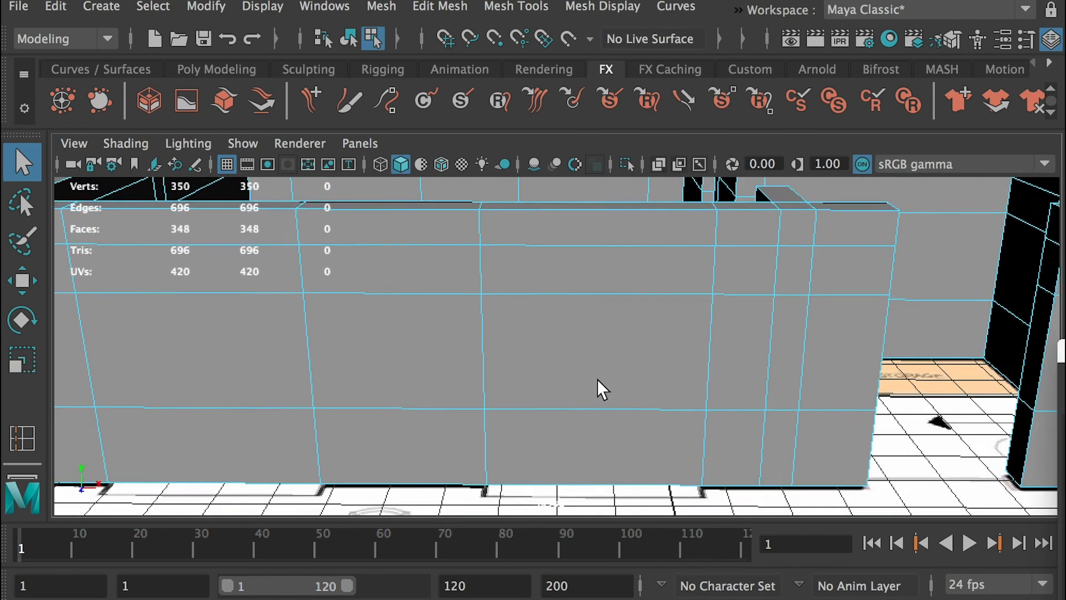
pyautogui.keyDown('alt'); pyautogui.moveTo(597, 379); pyautogui.dragTo(626, 297); pyautogui.keyUp('alt')
pyautogui.click(627, 293)
pyautogui.press('Delete')
pyautogui.click(222, 300)
pyautogui.press('Delete')
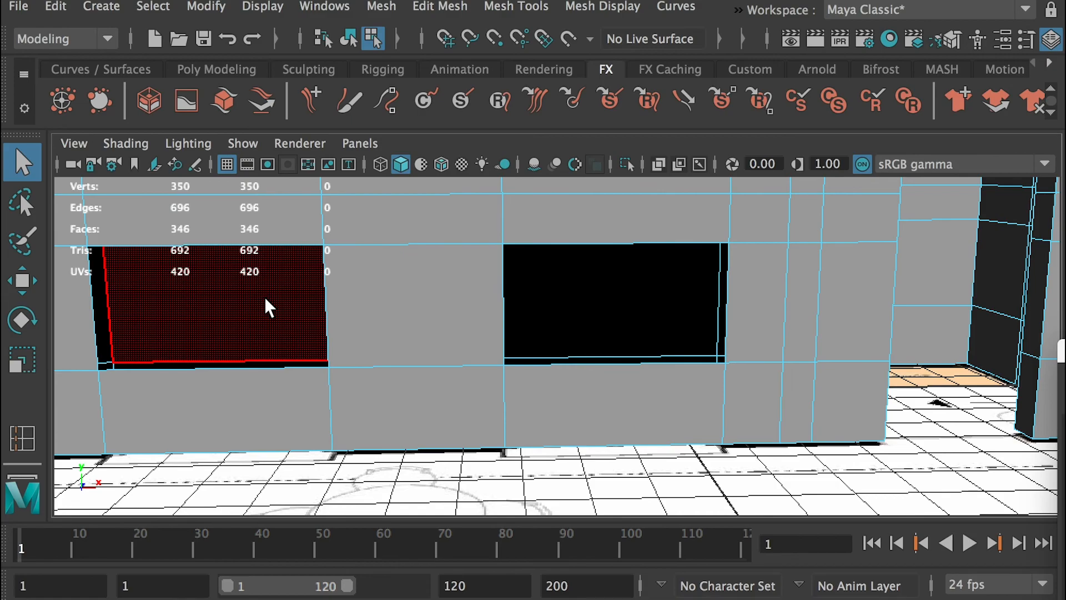
# - Delete the matching inner faces of the porch-side wall so both window openings go right through
pyautogui.keyDown('alt'); pyautogui.moveTo(587, 301); pyautogui.dragTo(345, 324); pyautogui.keyUp('alt')
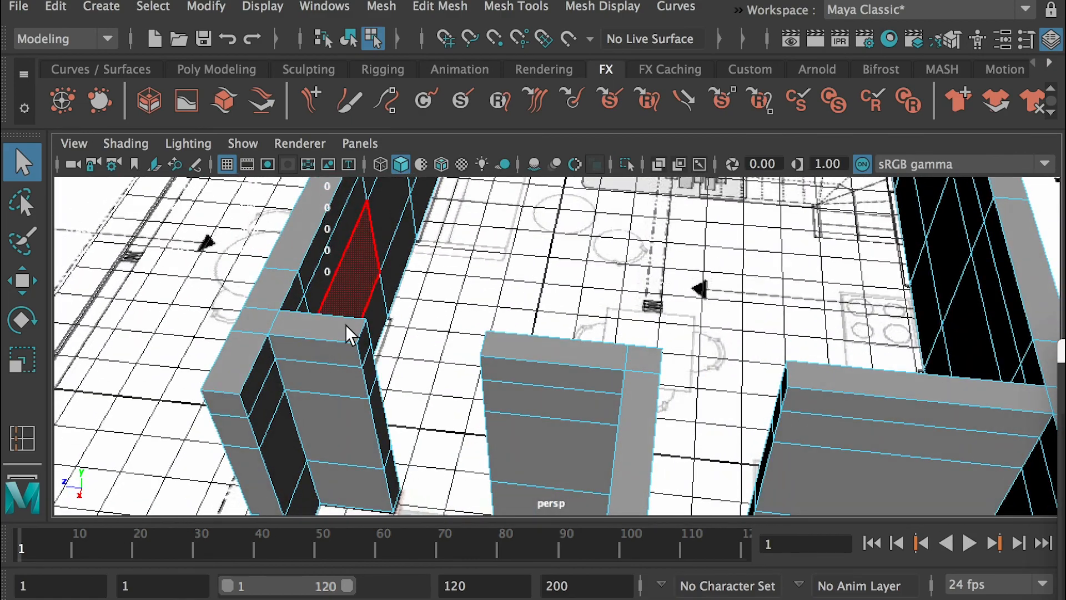
pyautogui.click(355, 283)
pyautogui.keyDown('alt'); pyautogui.moveTo(298, 298); pyautogui.dragTo(571, 297); pyautogui.keyUp('alt')
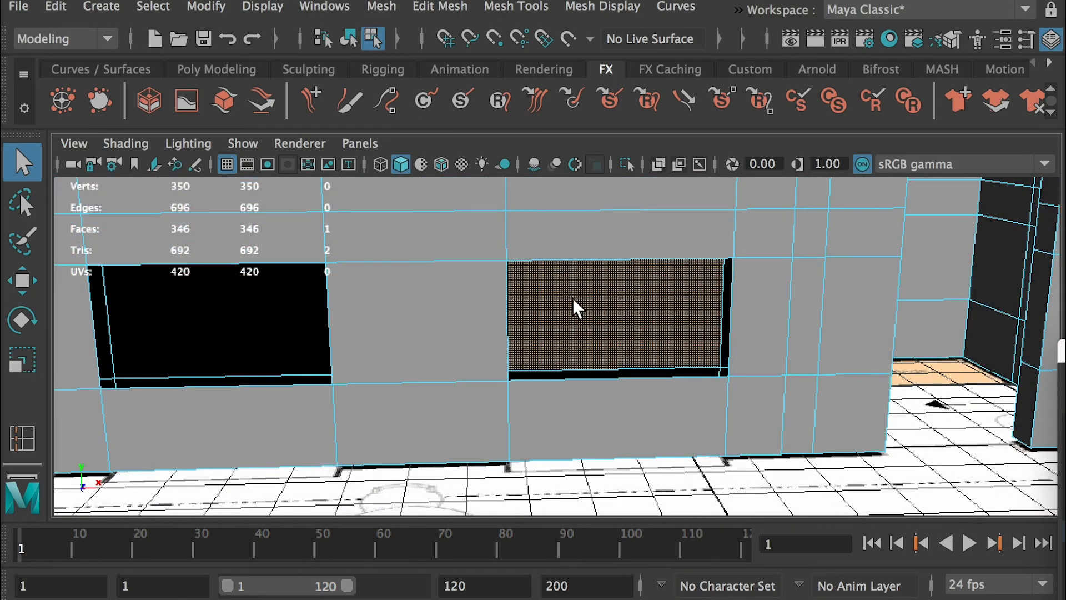
pyautogui.press('Delete')
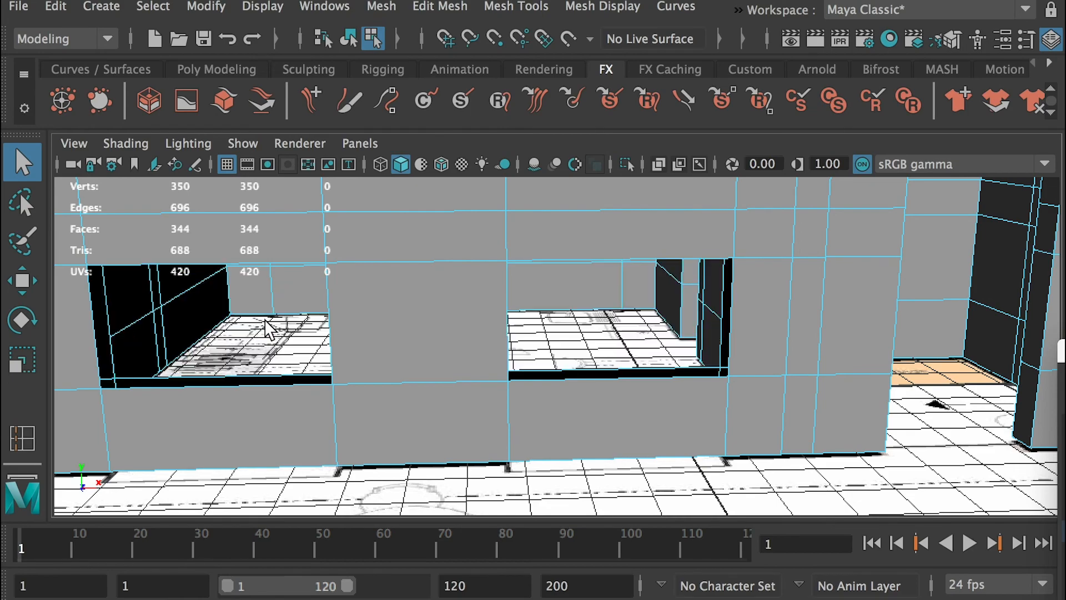
# - Delete the outer and inner faces at the hall and bathroom window positions in the side wall
pyautogui.keyDown('alt'); pyautogui.moveTo(614, 362); pyautogui.dragTo(447, 310); pyautogui.keyUp('alt')
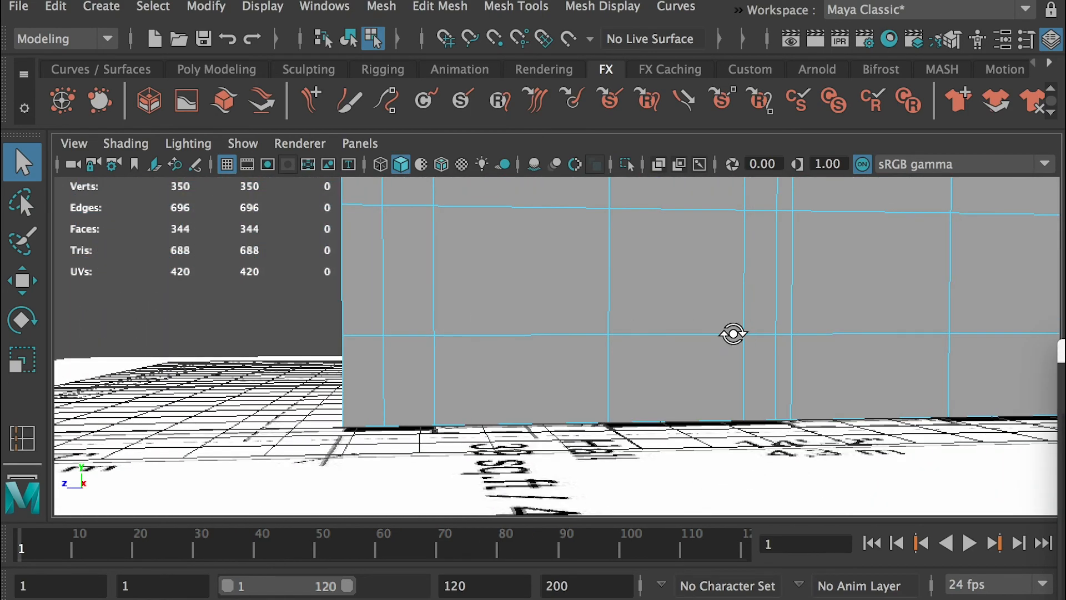
pyautogui.keyDown('alt'); pyautogui.moveTo(735, 330); pyautogui.dragTo(775, 350); pyautogui.keyUp('alt')
pyautogui.keyDown('alt'); pyautogui.moveTo(775, 350); pyautogui.dragTo(613, 368, button='right'); pyautogui.keyUp('alt')
pyautogui.keyDown('alt'); pyautogui.moveTo(613, 368); pyautogui.dragTo(502, 406); pyautogui.keyUp('alt')
pyautogui.keyDown('alt'); pyautogui.moveTo(501, 405); pyautogui.dragTo(569, 322, button='middle'); pyautogui.keyUp('alt')
pyautogui.keyDown('alt'); pyautogui.moveTo(562, 375); pyautogui.dragTo(559, 273); pyautogui.keyUp('alt')
pyautogui.keyDown('alt'); pyautogui.moveTo(590, 238); pyautogui.dragTo(558, 372, button='middle'); pyautogui.keyUp('alt')
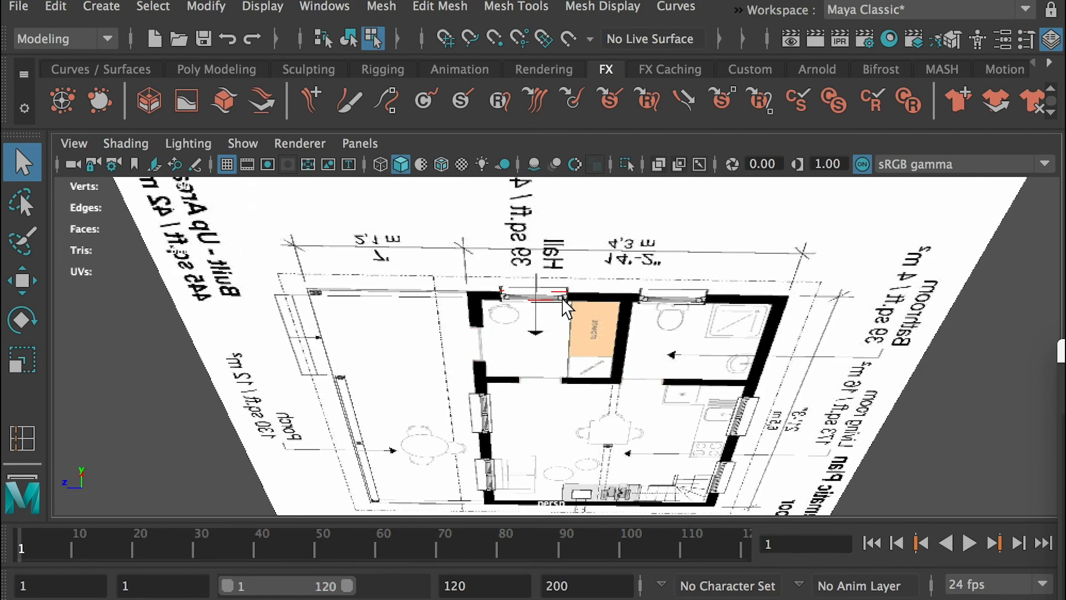
pyautogui.keyDown('alt'); pyautogui.moveTo(659, 300); pyautogui.dragTo(648, 392); pyautogui.keyUp('alt')
pyautogui.keyDown('alt'); pyautogui.moveTo(648, 393); pyautogui.dragTo(625, 405, button='right'); pyautogui.keyUp('alt')
pyautogui.keyDown('alt'); pyautogui.moveTo(626, 405); pyautogui.dragTo(618, 371); pyautogui.keyUp('alt')
pyautogui.click(549, 346)
pyautogui.press('Delete')
pyautogui.click(742, 329)
pyautogui.press('Delete')
pyautogui.click(538, 347)
pyautogui.press('Delete')
# - Cut the two living room windows through the back wall by deleting their outer and inner faces
pyautogui.keyDown('alt'); pyautogui.moveTo(849, 345); pyautogui.dragTo(678, 356); pyautogui.keyUp('alt')
pyautogui.keyDown('alt'); pyautogui.moveTo(687, 409); pyautogui.dragTo(691, 383); pyautogui.keyUp('alt')
pyautogui.keyDown('alt'); pyautogui.moveTo(853, 256); pyautogui.dragTo(749, 324); pyautogui.keyUp('alt')
pyautogui.click(597, 357)
pyautogui.press('Delete')
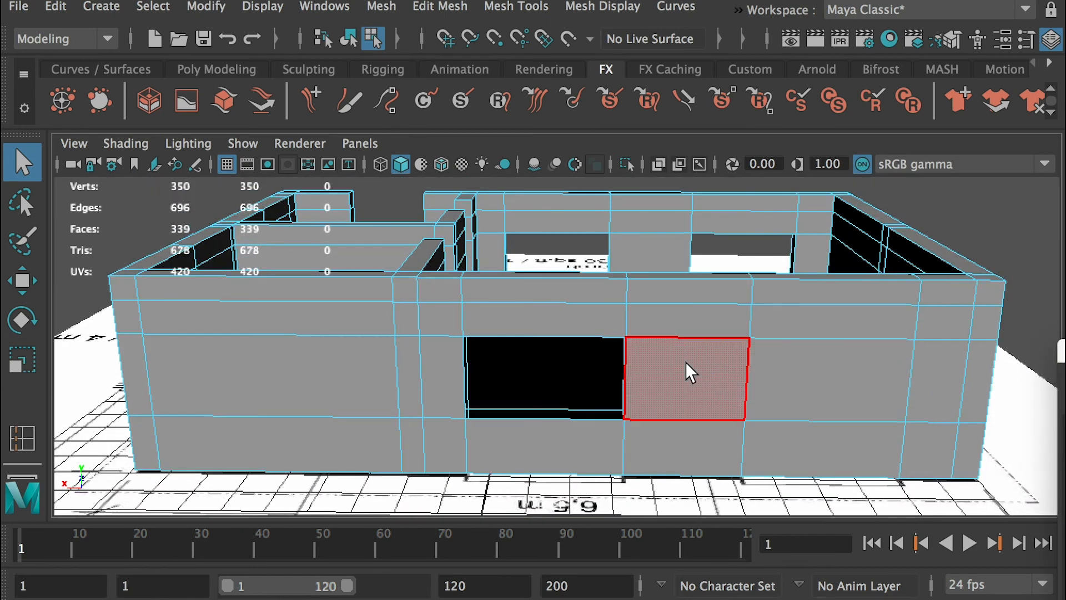
pyautogui.click(596, 365)
pyautogui.press('Delete')
pyautogui.click(862, 373)
pyautogui.press('Delete')
pyautogui.click(820, 367)
pyautogui.press('Delete')
# - Examine the floor plan from below and the wall ends beside the entrance doorway for the door header's position
pyautogui.keyDown('alt'); pyautogui.moveTo(914, 375); pyautogui.dragTo(682, 348, button='right'); pyautogui.keyUp('alt')
pyautogui.keyDown('alt'); pyautogui.moveTo(681, 348); pyautogui.dragTo(1027, 244); pyautogui.keyUp('alt')
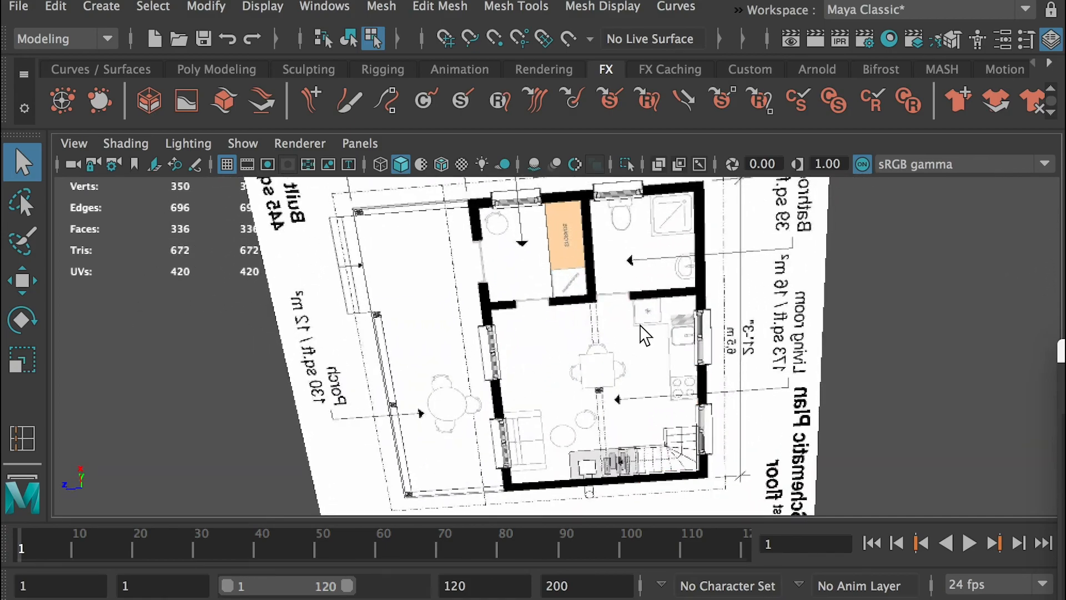
pyautogui.keyDown('alt'); pyautogui.moveTo(634, 342); pyautogui.dragTo(972, 446); pyautogui.keyUp('alt')
pyautogui.keyDown('alt'); pyautogui.moveTo(778, 353); pyautogui.dragTo(769, 391, button='middle'); pyautogui.keyUp('alt')
pyautogui.scroll(5, 770, 392)
pyautogui.keyDown('alt'); pyautogui.moveTo(770, 391); pyautogui.dragTo(743, 331); pyautogui.keyUp('alt')
pyautogui.keyDown('alt'); pyautogui.moveTo(606, 240); pyautogui.dragTo(611, 314, button='middle'); pyautogui.keyUp('alt')
pyautogui.scroll(5, 611, 314)
pyautogui.keyDown('alt'); pyautogui.moveTo(668, 344); pyautogui.dragTo(789, 369); pyautogui.keyUp('alt')
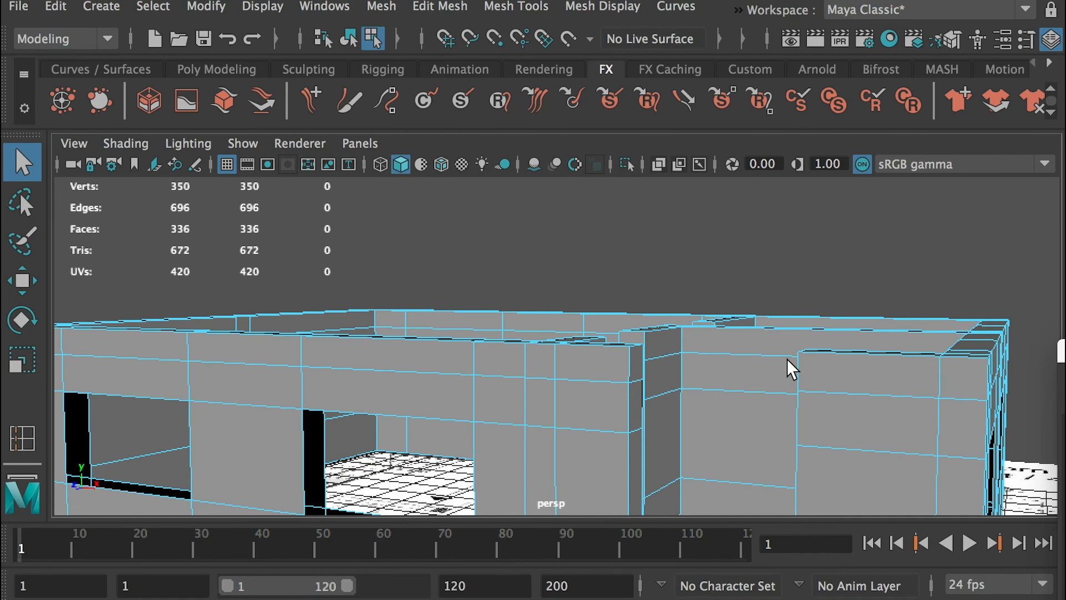
pyautogui.scroll(-5, 435, 323)
pyautogui.moveTo(435, 324)
pyautogui.keyDown('alt'); pyautogui.mouseDown()
pyautogui.moveTo(502, 311)
pyautogui.moveTo(438, 311)
pyautogui.mouseUp(); pyautogui.keyUp('alt')
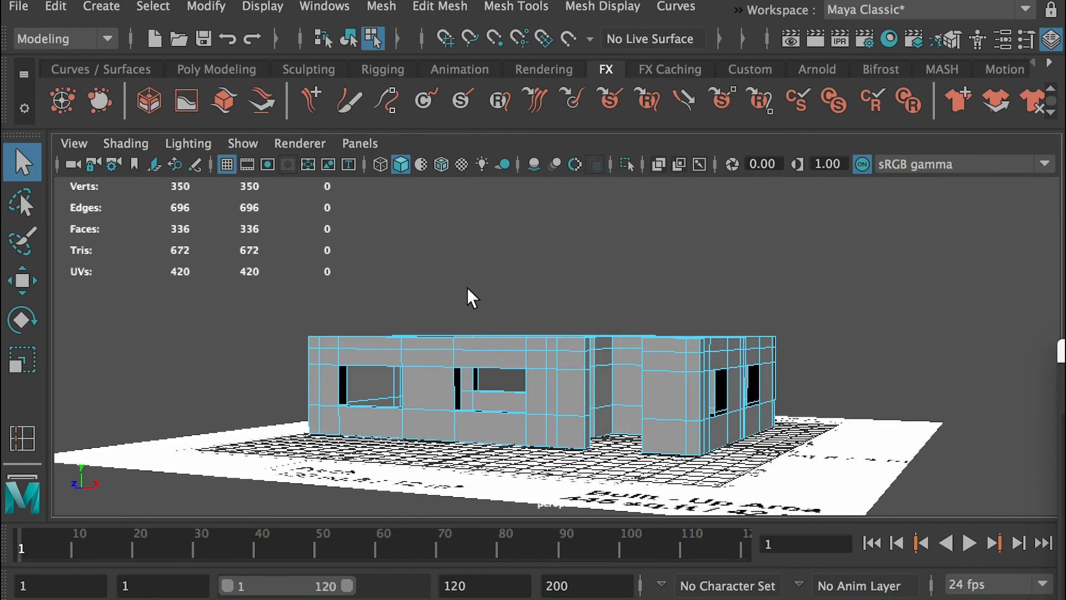
pyautogui.scroll(5, 449, 302)
pyautogui.click(678, 342)
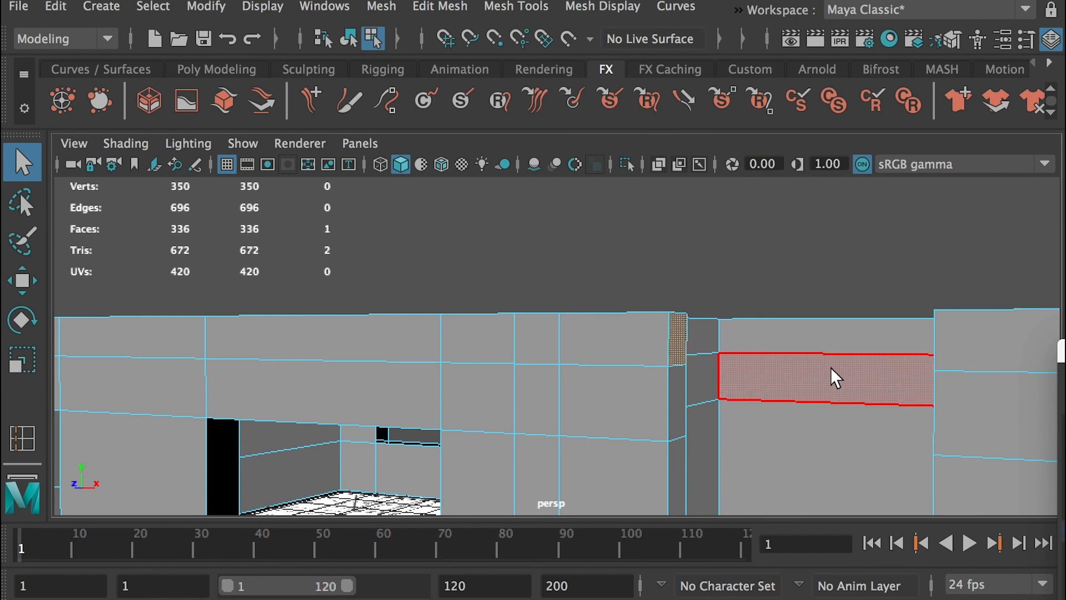
# - Select the uppermost horizontal edge loop around the walls and lower it slightly to the door header height
pyautogui.scroll(-5, 576, 351)
pyautogui.keyDown('alt'); pyautogui.moveTo(575, 352); pyautogui.dragTo(601, 369); pyautogui.keyUp('alt')
pyautogui.moveTo(597, 357); pyautogui.dragTo(586, 202, button='right')
pyautogui.doubleClick(611, 350)
pyautogui.keyDown('alt'); pyautogui.moveTo(801, 348); pyautogui.dragTo(730, 345); pyautogui.keyUp('alt')
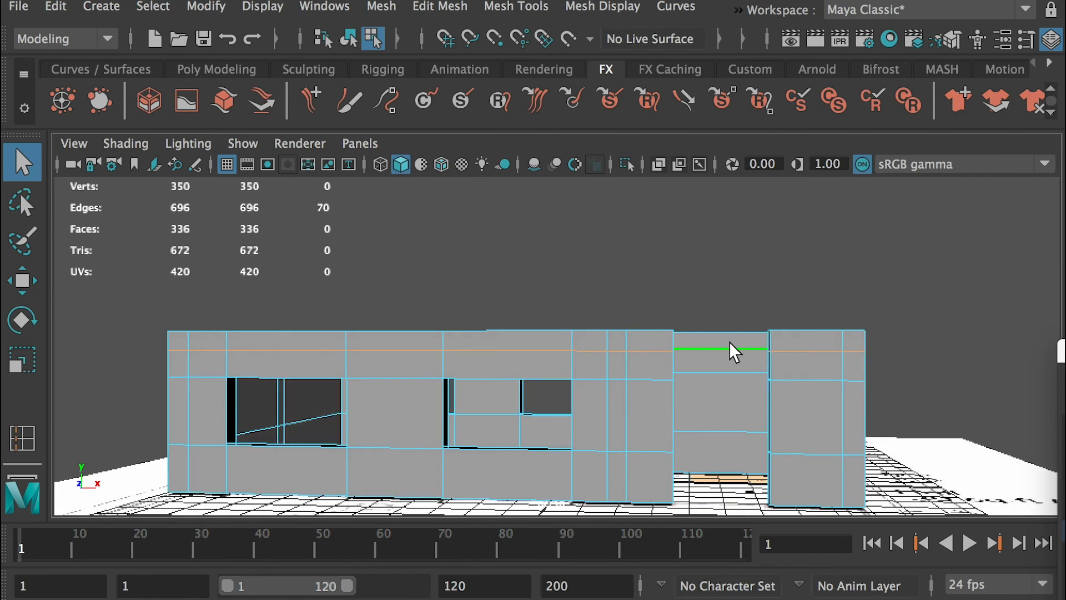
pyautogui.press('w')
pyautogui.scroll(3, 725, 330)
pyautogui.moveTo(533, 245); pyautogui.dragTo(531, 252)
pyautogui.keyDown('alt'); pyautogui.moveTo(822, 292); pyautogui.dragTo(666, 300); pyautogui.keyUp('alt')
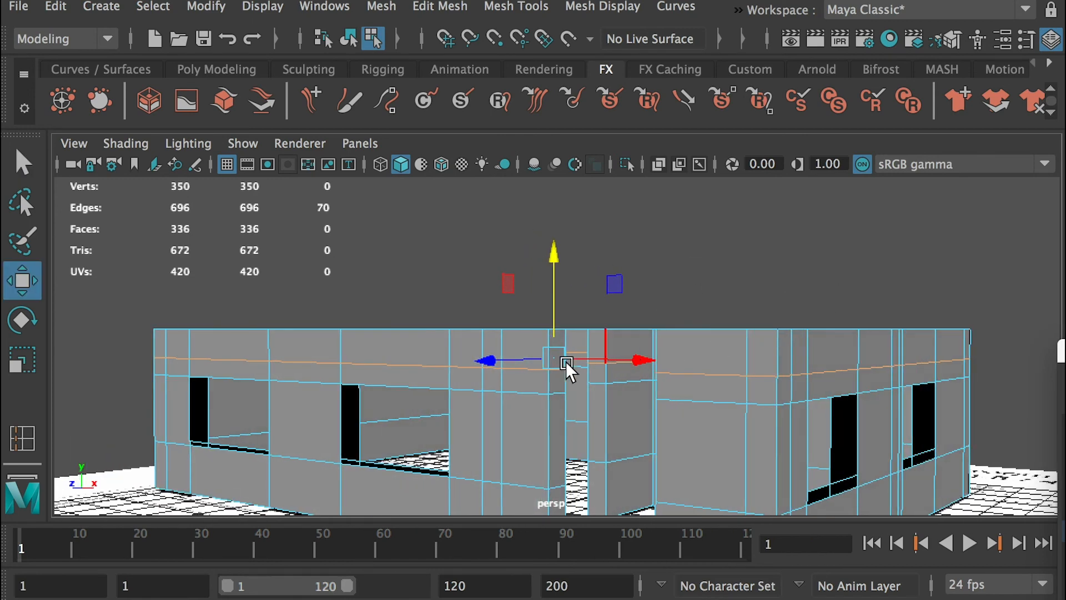
# - Delete the two facing wall-end faces above door height on either side of the entrance doorway
pyautogui.keyDown('alt'); pyautogui.moveTo(588, 351); pyautogui.dragTo(614, 341); pyautogui.keyUp('alt')
pyautogui.moveTo(614, 341); pyautogui.dragTo(638, 312, button='right')
pyautogui.click(631, 338)
pyautogui.press('Delete')
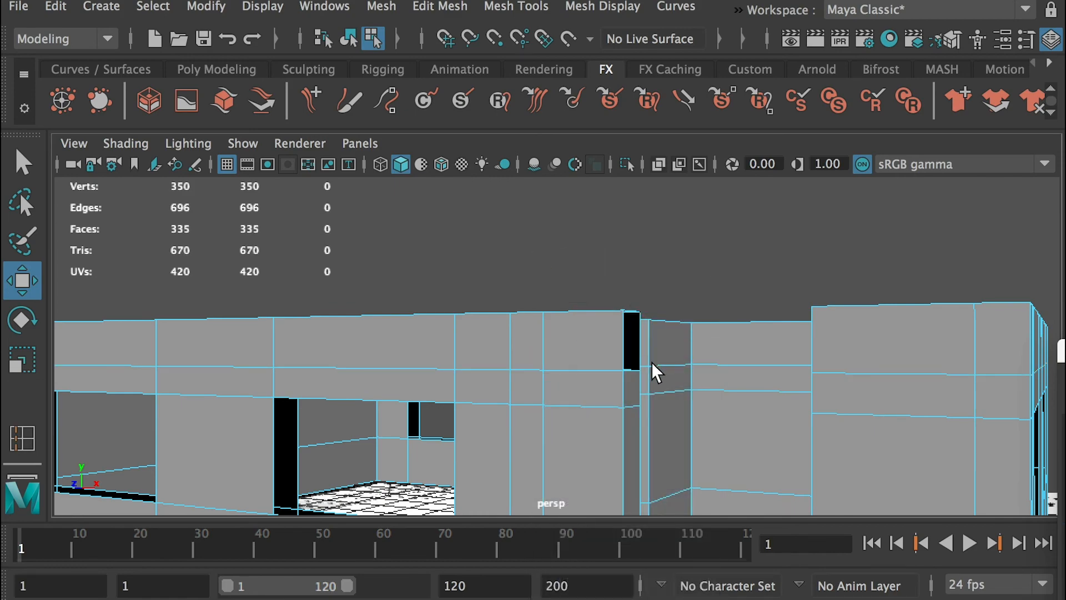
pyautogui.keyDown('alt'); pyautogui.moveTo(680, 366); pyautogui.dragTo(860, 409); pyautogui.keyUp('alt')
pyautogui.click(715, 290)
pyautogui.press('Delete')
# - Bridge the open border edges of the two facing wall ends above the entrance doorway with 0 divisions
pyautogui.keyDown('alt'); pyautogui.moveTo(754, 301); pyautogui.dragTo(599, 328); pyautogui.keyUp('alt')
pyautogui.moveTo(572, 261); pyautogui.dragTo(569, 186, button='right')
pyautogui.keyDown('alt'); pyautogui.moveTo(597, 325); pyautogui.dragTo(562, 332); pyautogui.keyUp('alt')
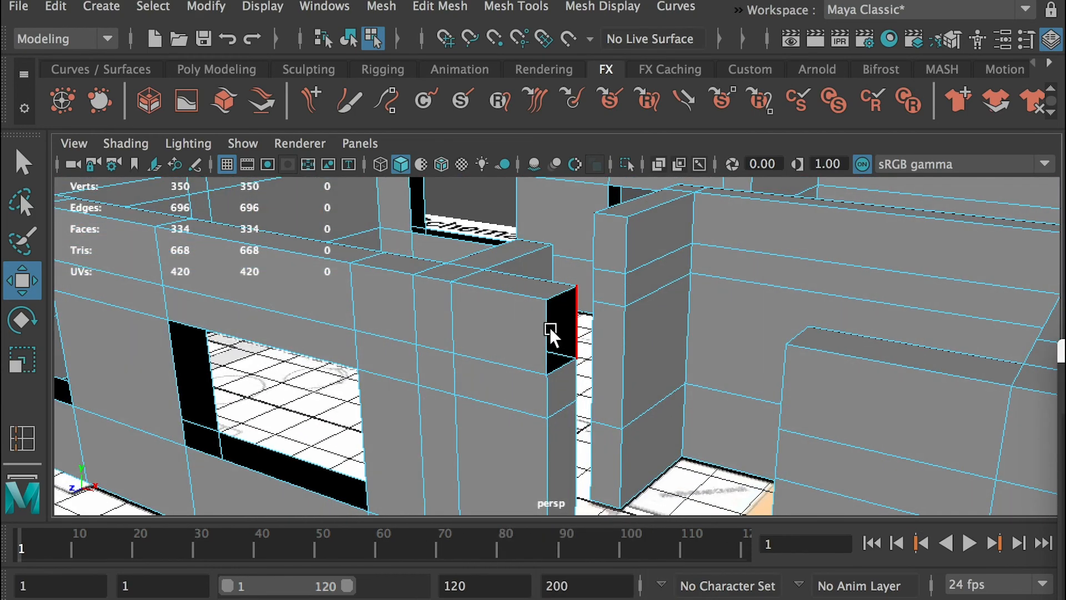
pyautogui.click(544, 324)
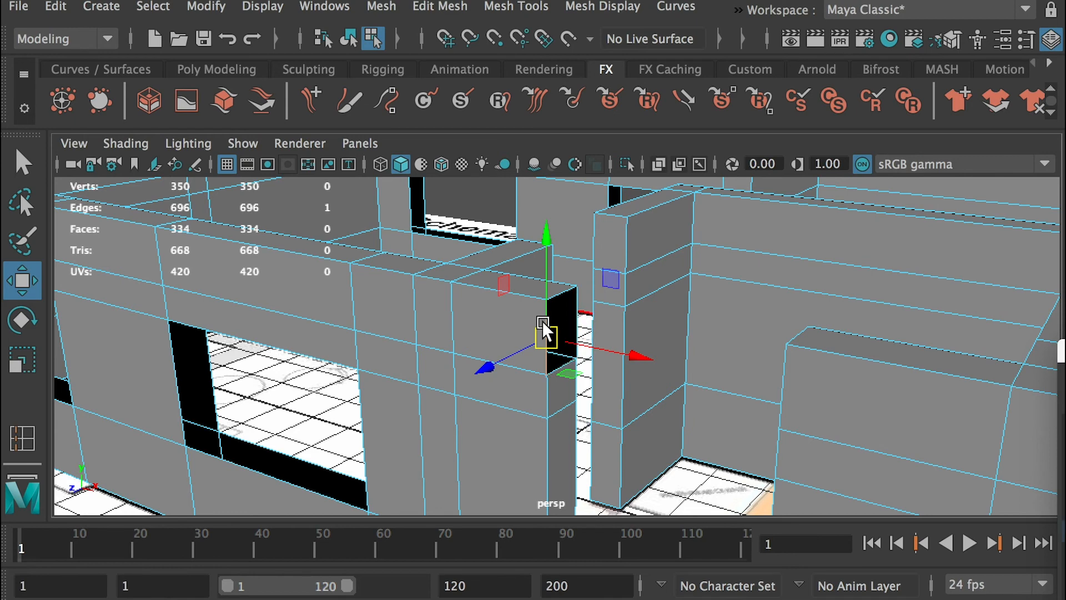
pyautogui.keyDown('alt'); pyautogui.moveTo(542, 321); pyautogui.dragTo(497, 298); pyautogui.keyUp('alt')
pyautogui.click(500, 303)
pyautogui.doubleClick(498, 360)
pyautogui.keyDown('alt'); pyautogui.moveTo(498, 360); pyautogui.dragTo(538, 336); pyautogui.keyUp('alt')
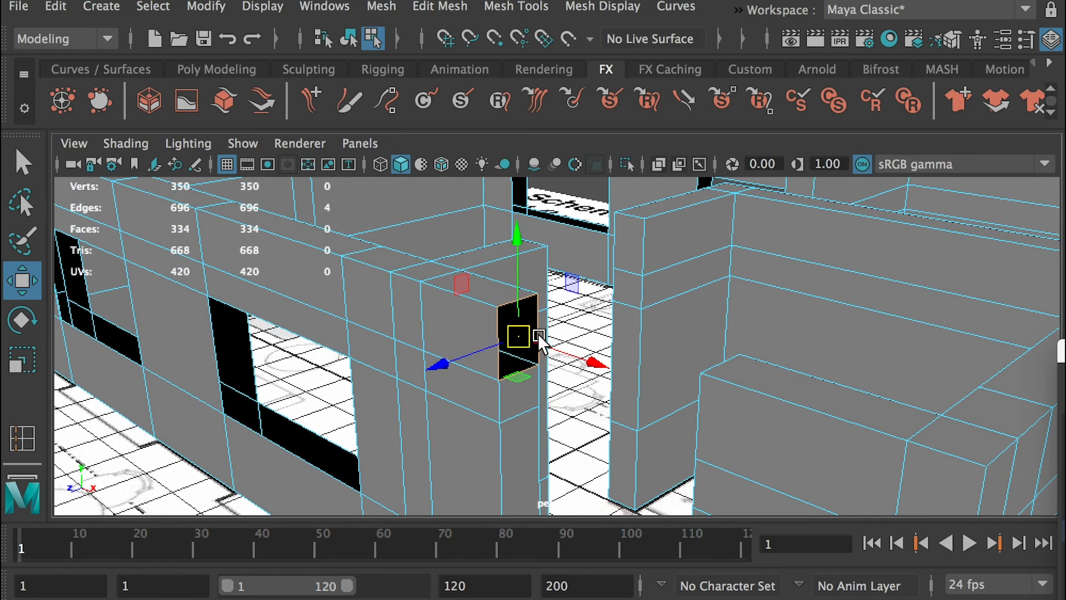
pyautogui.click(499, 322)
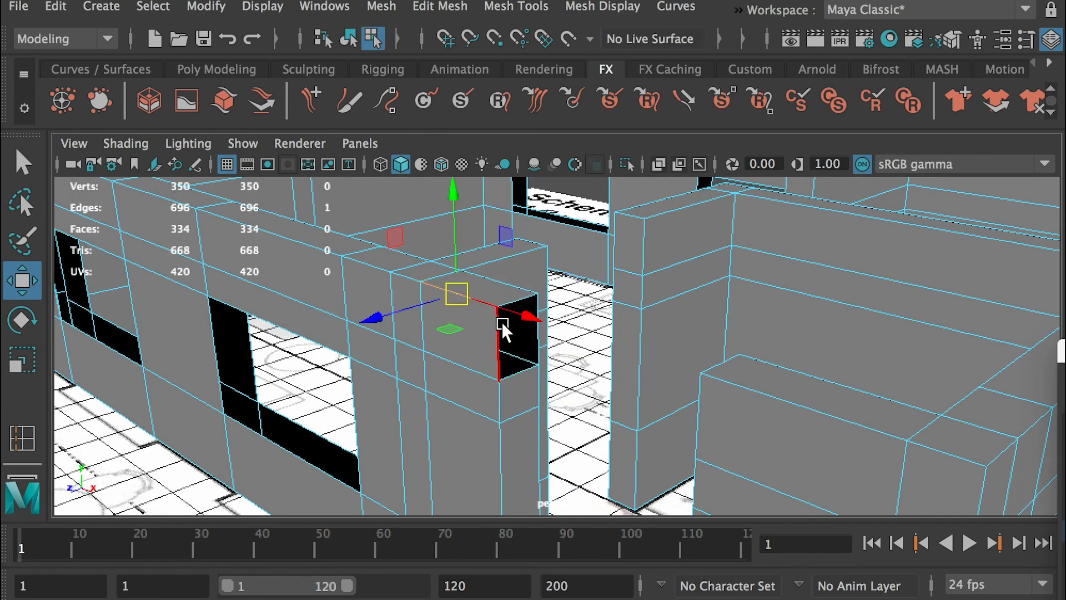
pyautogui.doubleClick(499, 328)
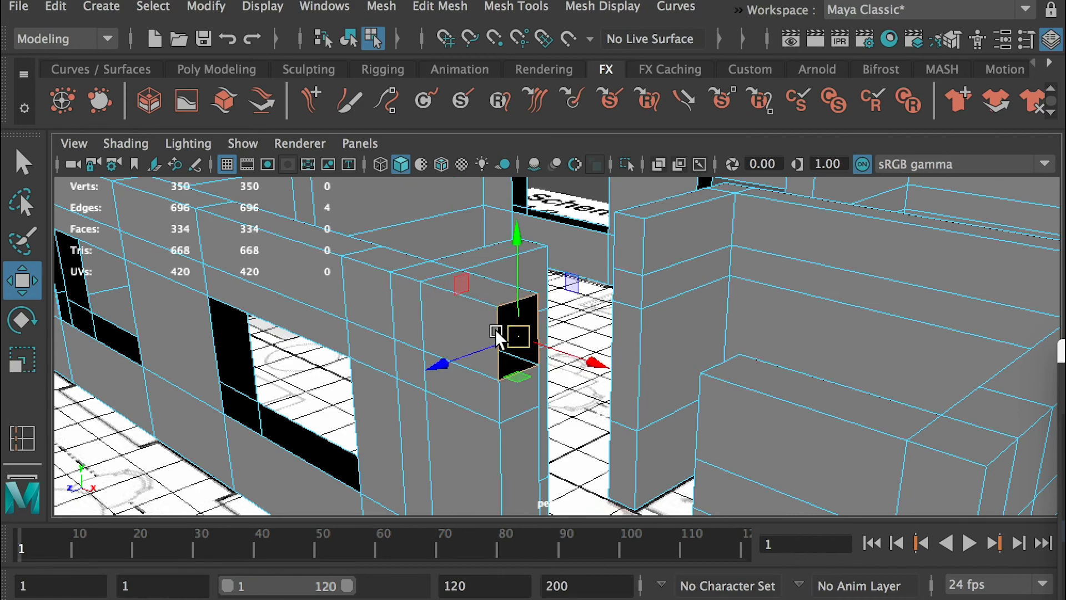
pyautogui.keyDown('alt'); pyautogui.moveTo(583, 309); pyautogui.dragTo(821, 305); pyautogui.keyUp('alt')
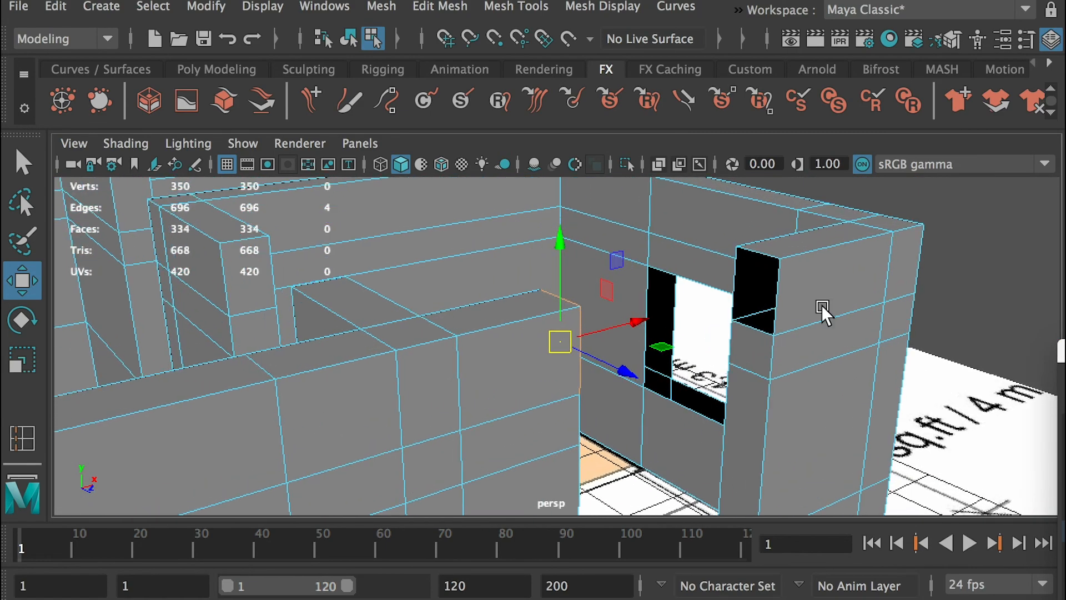
pyautogui.keyDown('shift'); pyautogui.doubleClick(778, 278); pyautogui.keyUp('shift')
pyautogui.keyDown('alt'); pyautogui.moveTo(831, 334); pyautogui.dragTo(770, 330); pyautogui.keyUp('alt')
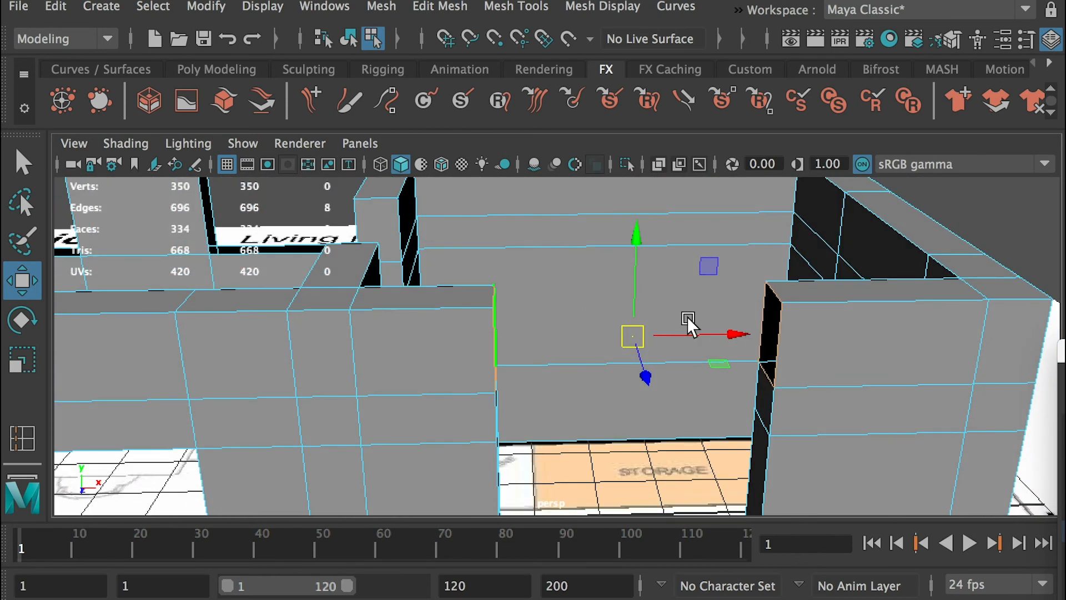
pyautogui.click(435, 9)
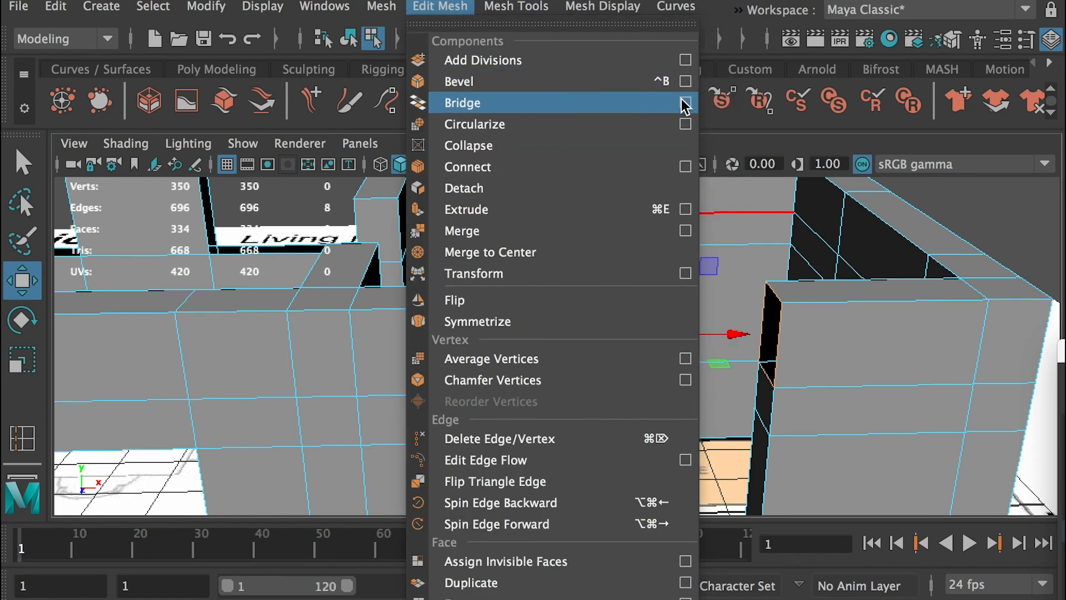
pyautogui.click(685, 104)
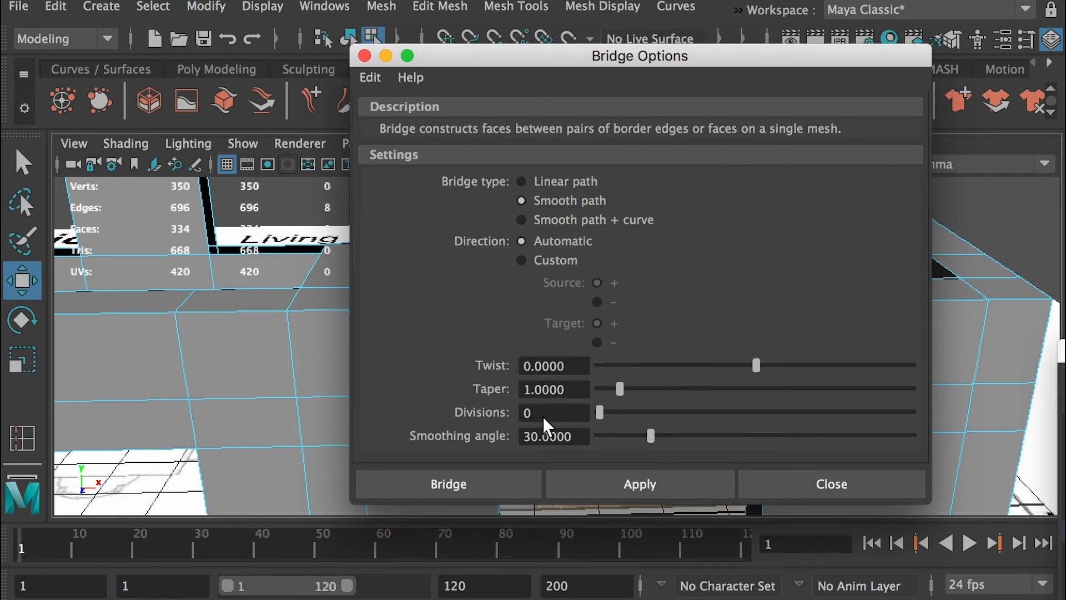
pyautogui.click(489, 483)
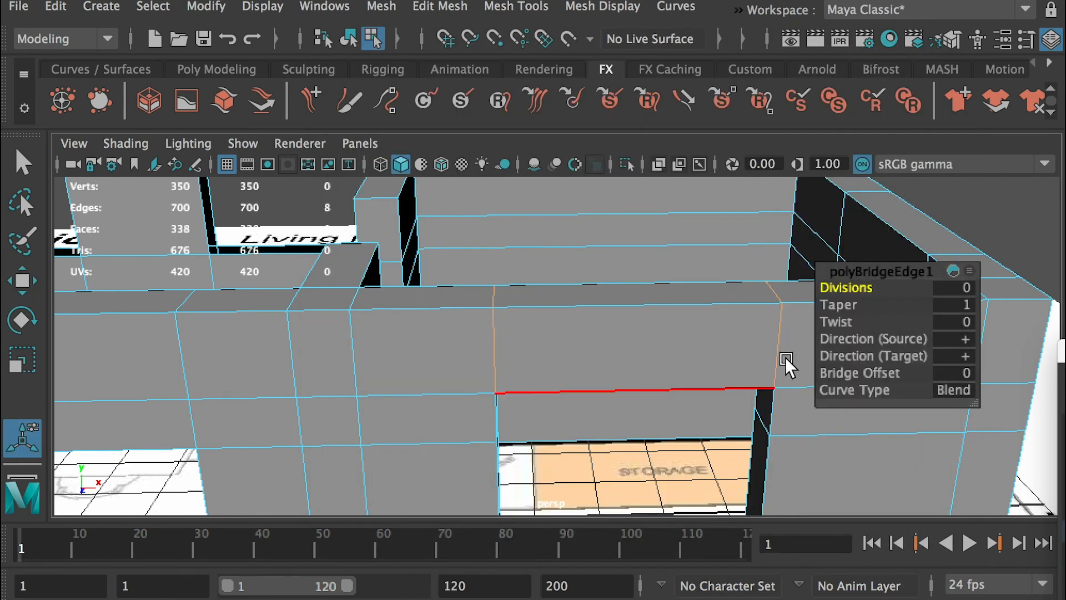
# - Bridge the outer and inner border edges of the front wall's window nearer the entrance to close its frame
pyautogui.keyDown('alt'); pyautogui.moveTo(607, 345); pyautogui.dragTo(619, 245); pyautogui.keyUp('alt')
pyautogui.keyDown('alt'); pyautogui.moveTo(701, 311); pyautogui.dragTo(710, 350); pyautogui.keyUp('alt')
pyautogui.keyDown('alt'); pyautogui.moveTo(718, 368); pyautogui.dragTo(476, 393, button='right'); pyautogui.keyUp('alt')
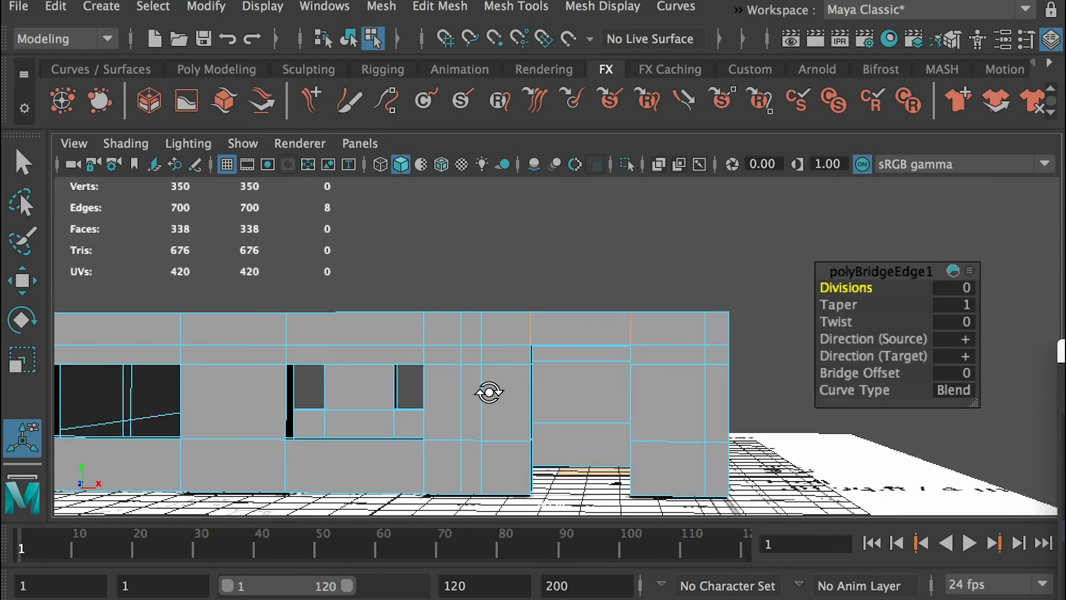
pyautogui.keyDown('alt'); pyautogui.moveTo(476, 393); pyautogui.dragTo(565, 377); pyautogui.keyUp('alt')
pyautogui.keyDown('alt'); pyautogui.moveTo(496, 416); pyautogui.dragTo(439, 396); pyautogui.keyUp('alt')
pyautogui.keyDown('alt'); pyautogui.moveTo(444, 393); pyautogui.dragTo(727, 375, button='middle'); pyautogui.keyUp('alt')
pyautogui.keyDown('alt'); pyautogui.moveTo(556, 362); pyautogui.dragTo(689, 483, button='right'); pyautogui.keyUp('alt')
pyautogui.keyDown('alt'); pyautogui.moveTo(689, 483); pyautogui.dragTo(513, 438); pyautogui.keyUp('alt')
pyautogui.keyDown('alt'); pyautogui.moveTo(447, 409); pyautogui.dragTo(502, 337, button='middle'); pyautogui.keyUp('alt')
pyautogui.keyDown('alt'); pyautogui.moveTo(502, 337); pyautogui.dragTo(549, 400, button='right'); pyautogui.keyUp('alt')
pyautogui.keyDown('alt'); pyautogui.moveTo(549, 401); pyautogui.dragTo(507, 395); pyautogui.keyUp('alt')
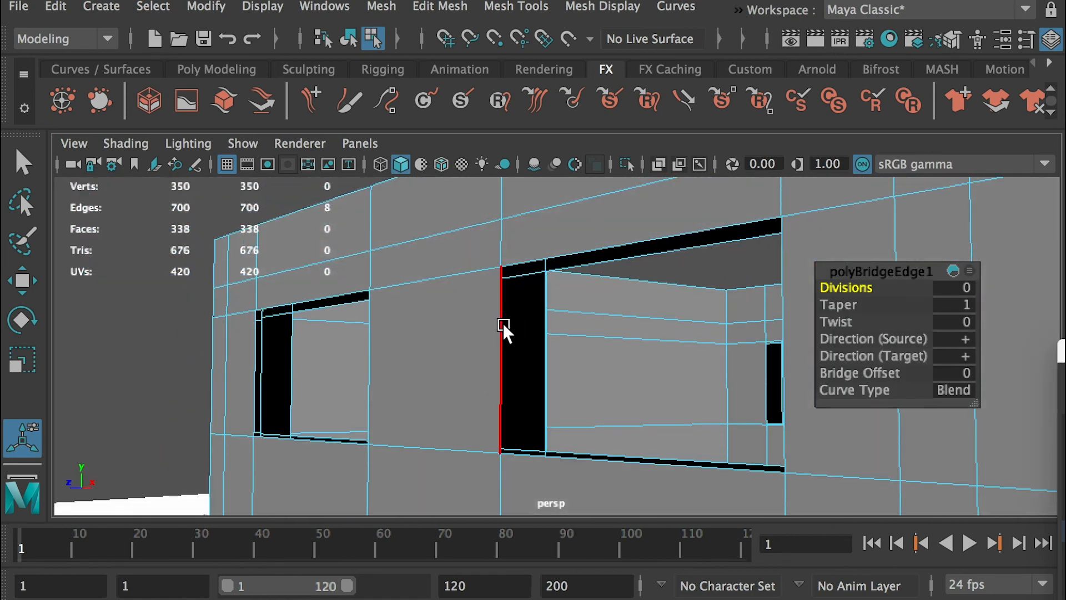
pyautogui.click(501, 323)
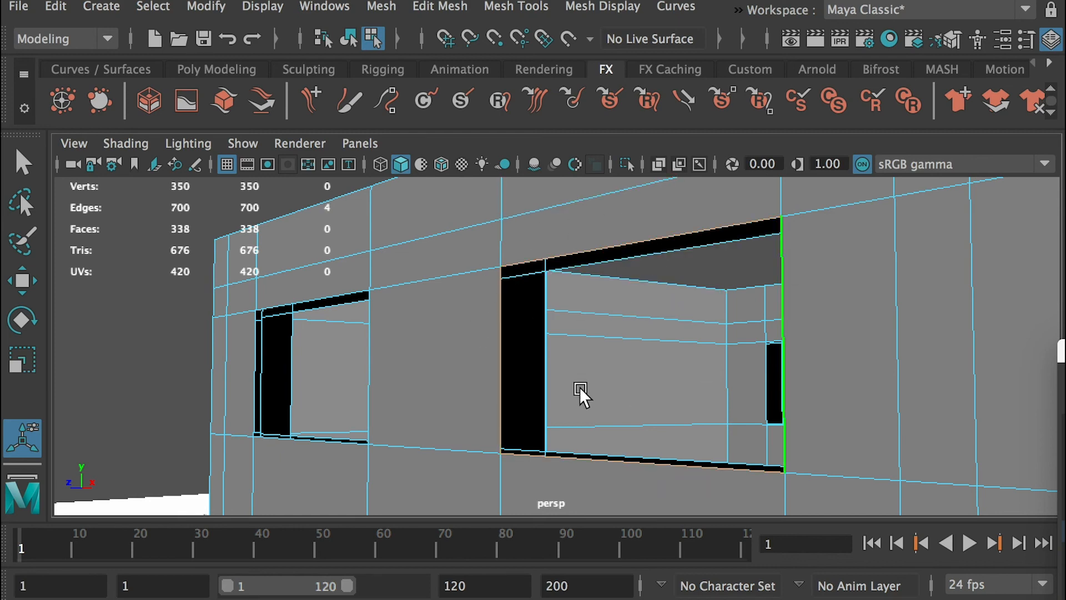
pyautogui.keyDown('shift'); pyautogui.doubleClick(545, 303); pyautogui.keyUp('shift')
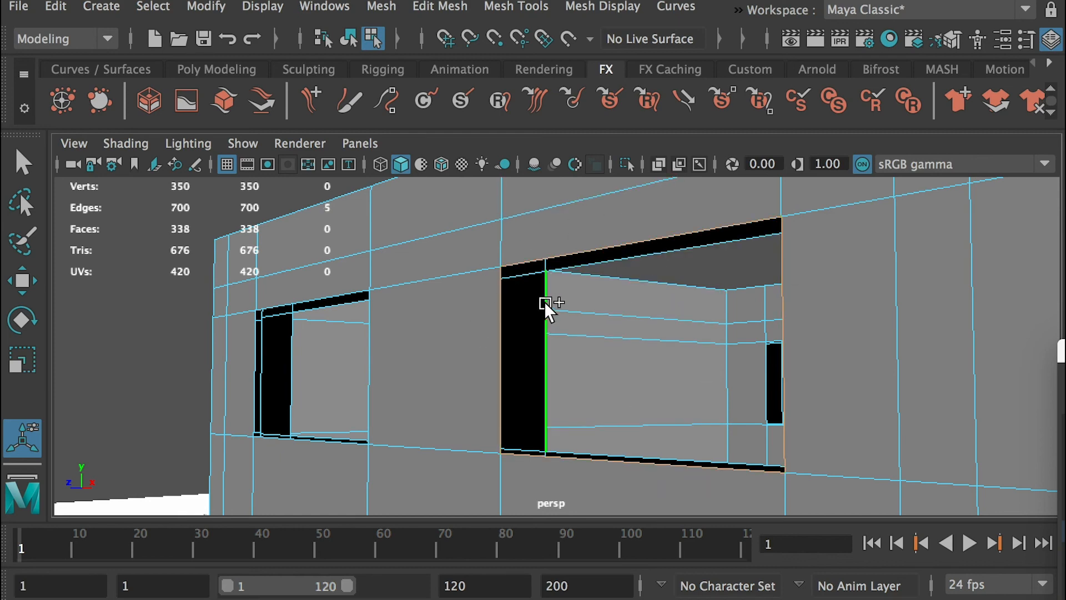
pyautogui.keyDown('alt'); pyautogui.moveTo(543, 301); pyautogui.dragTo(772, 376); pyautogui.keyUp('alt')
pyautogui.keyDown('alt'); pyautogui.moveTo(694, 411); pyautogui.dragTo(637, 384); pyautogui.keyUp('alt')
pyautogui.click(441, 6)
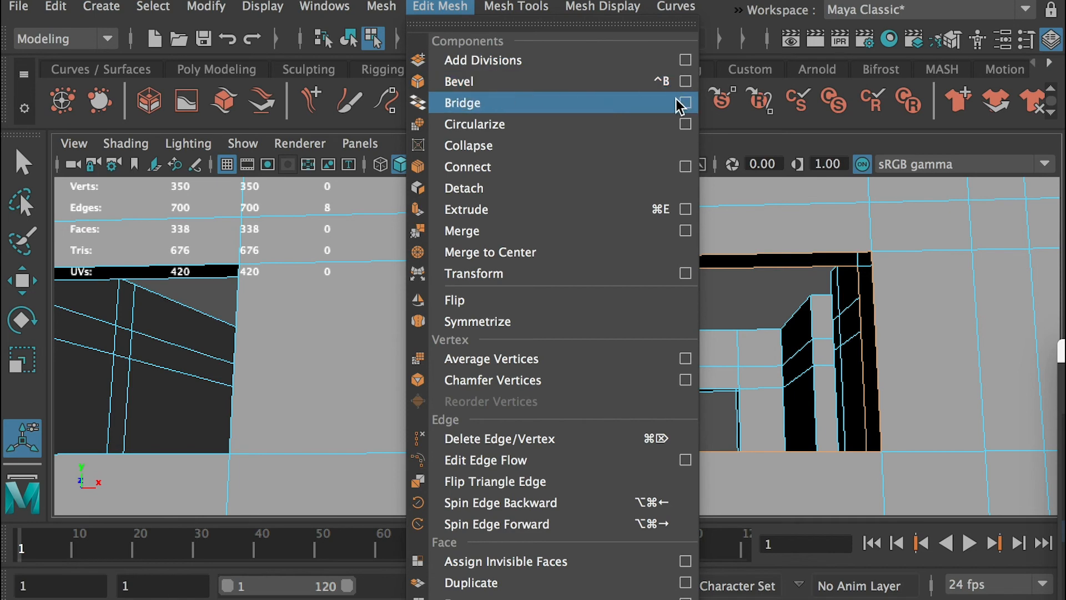
pyautogui.click(654, 102)
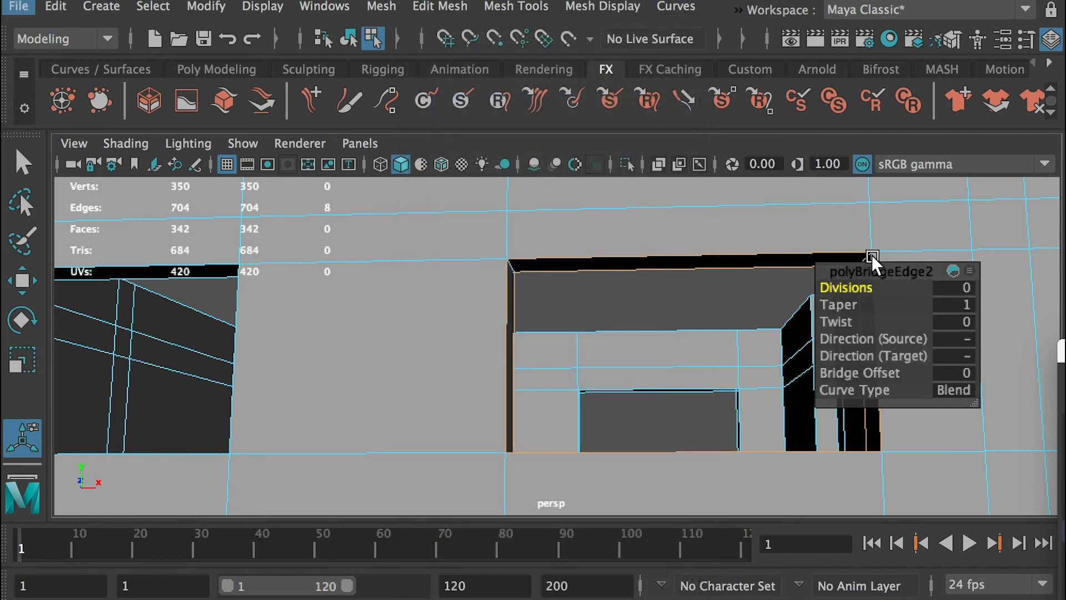
# - Bridge the outer and inner border edges of the front wall's other window, near the far corner
pyautogui.keyDown('alt'); pyautogui.moveTo(682, 277); pyautogui.dragTo(600, 283); pyautogui.keyUp('alt')
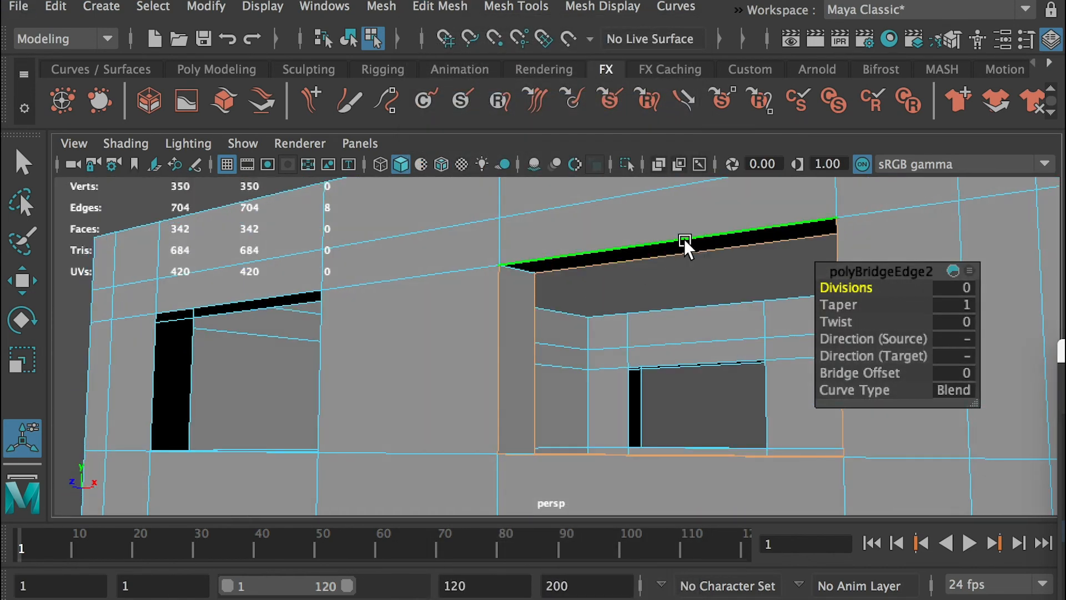
pyautogui.keyDown('alt'); pyautogui.moveTo(532, 279); pyautogui.dragTo(437, 274); pyautogui.keyUp('alt')
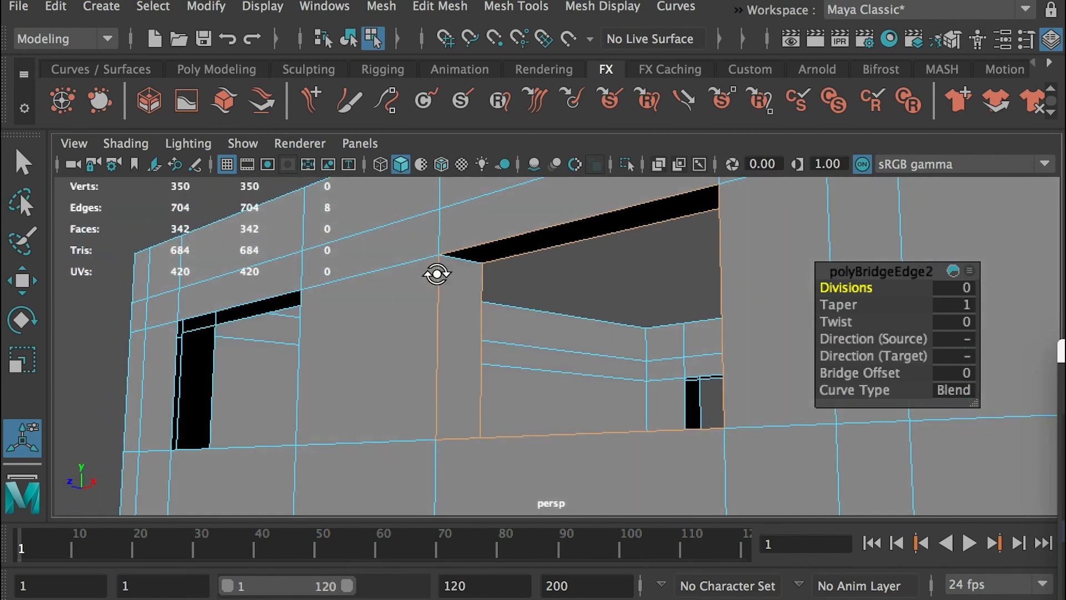
pyautogui.keyDown('alt'); pyautogui.moveTo(297, 328); pyautogui.dragTo(404, 267); pyautogui.keyUp('alt')
pyautogui.doubleClick(363, 253)
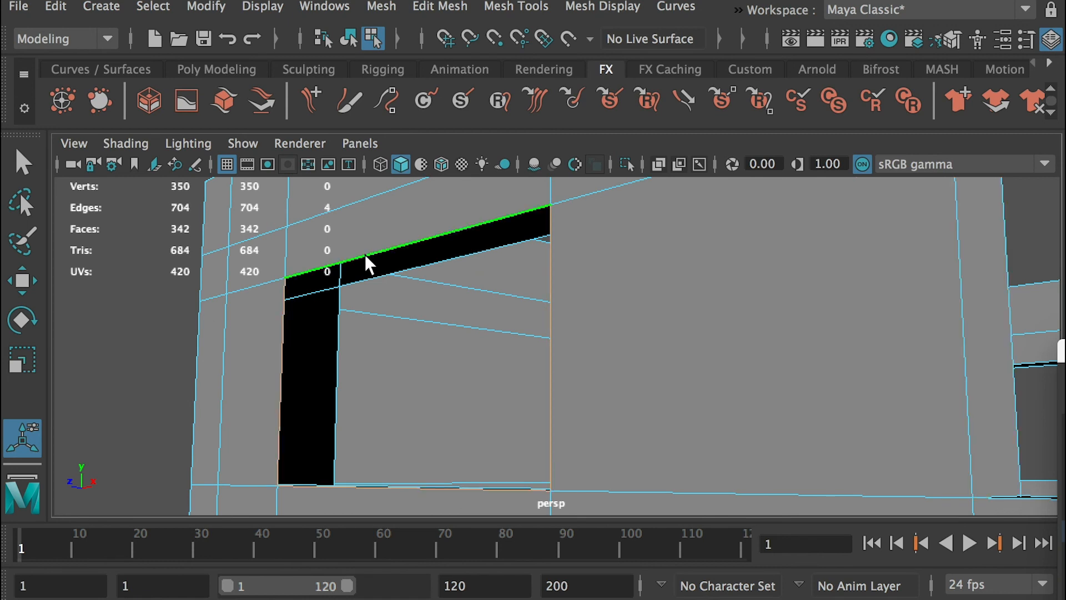
pyautogui.keyDown('shift'); pyautogui.doubleClick(372, 272); pyautogui.keyUp('shift')
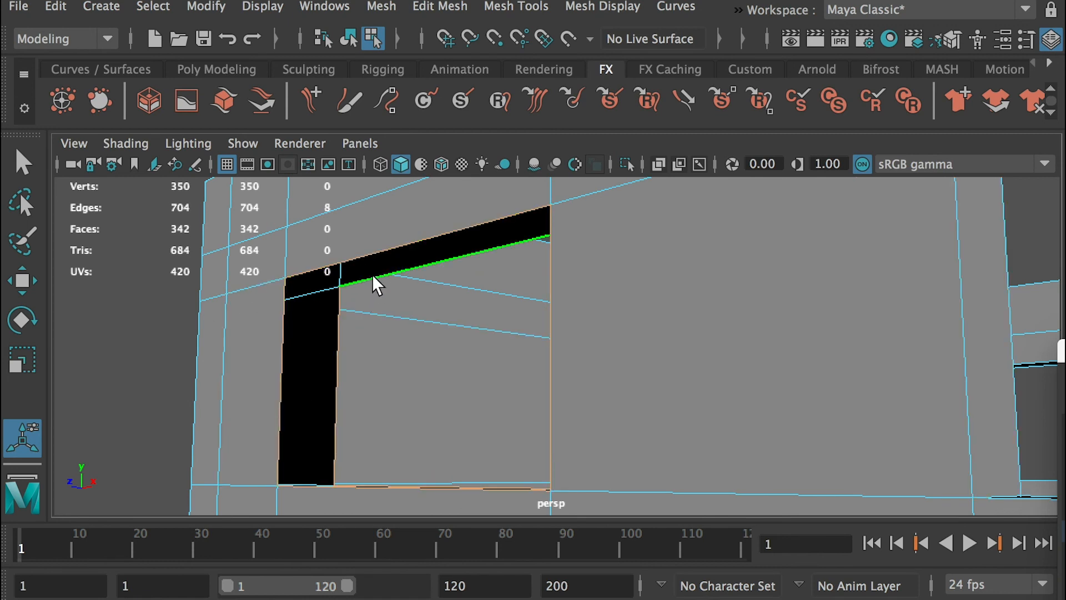
pyautogui.keyDown('alt'); pyautogui.moveTo(340, 325); pyautogui.dragTo(342, 334); pyautogui.keyUp('alt')
pyautogui.keyDown('alt'); pyautogui.moveTo(343, 336); pyautogui.dragTo(336, 357, button='middle'); pyautogui.keyUp('alt')
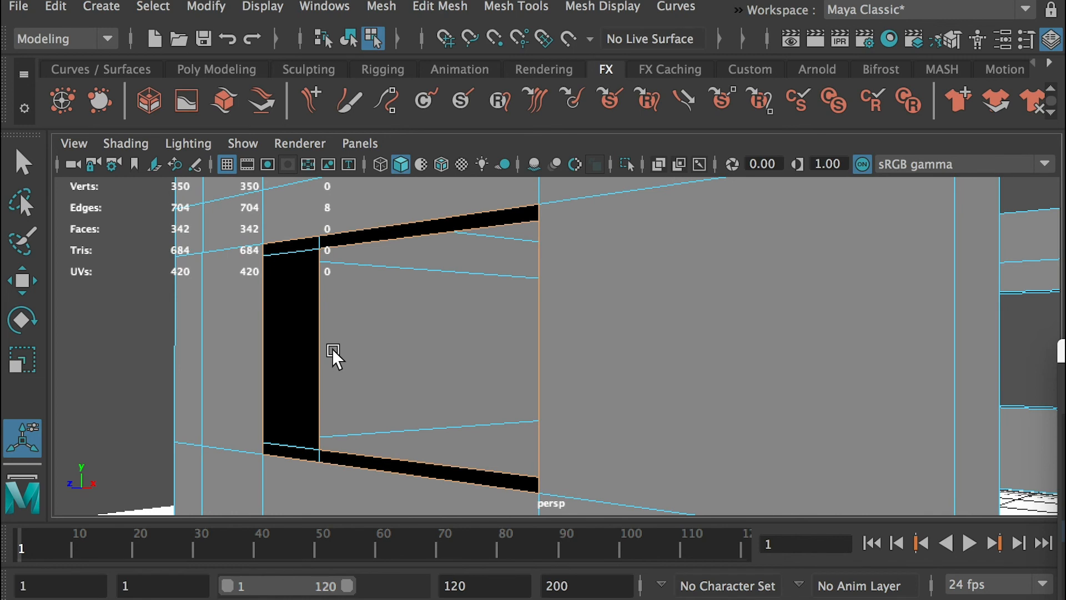
pyautogui.press('g')
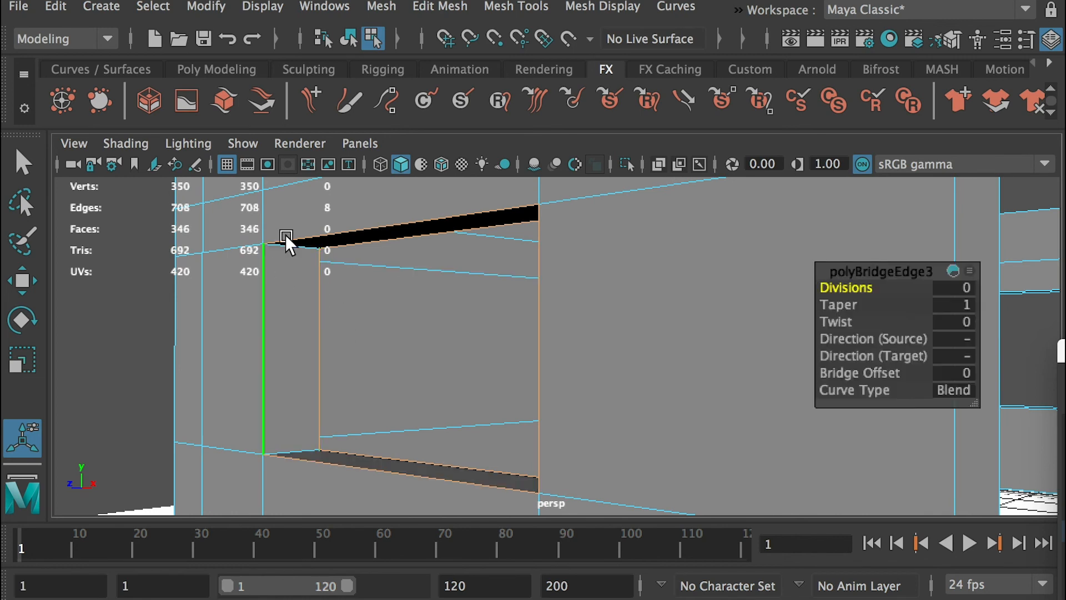
# - Bridge the outer and inner border edges of the back wall's window nearest the corner at the windowless end
pyautogui.keyDown('alt'); pyautogui.moveTo(647, 367); pyautogui.dragTo(394, 361, button='right'); pyautogui.keyUp('alt')
pyautogui.keyDown('alt'); pyautogui.moveTo(395, 361); pyautogui.dragTo(645, 359); pyautogui.keyUp('alt')
pyautogui.keyDown('alt'); pyautogui.moveTo(645, 359); pyautogui.dragTo(144, 321, button='right'); pyautogui.keyUp('alt')
pyautogui.keyDown('alt'); pyautogui.moveTo(144, 320); pyautogui.dragTo(382, 335); pyautogui.keyUp('alt')
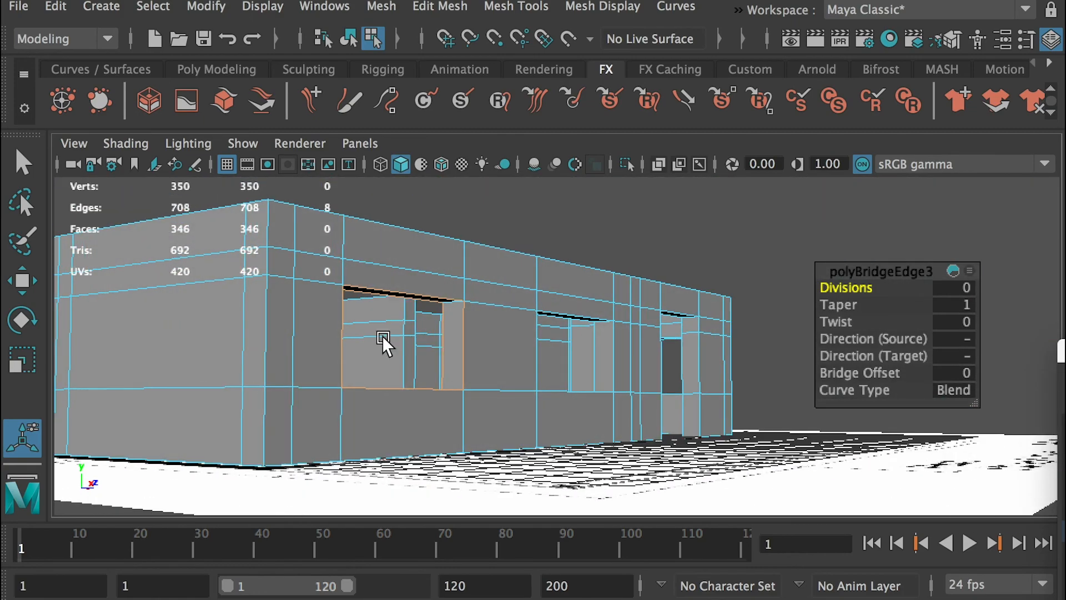
pyautogui.keyDown('alt'); pyautogui.moveTo(581, 364); pyautogui.dragTo(372, 353, button='right'); pyautogui.keyUp('alt')
pyautogui.keyDown('alt'); pyautogui.moveTo(371, 353); pyautogui.dragTo(666, 351); pyautogui.keyUp('alt')
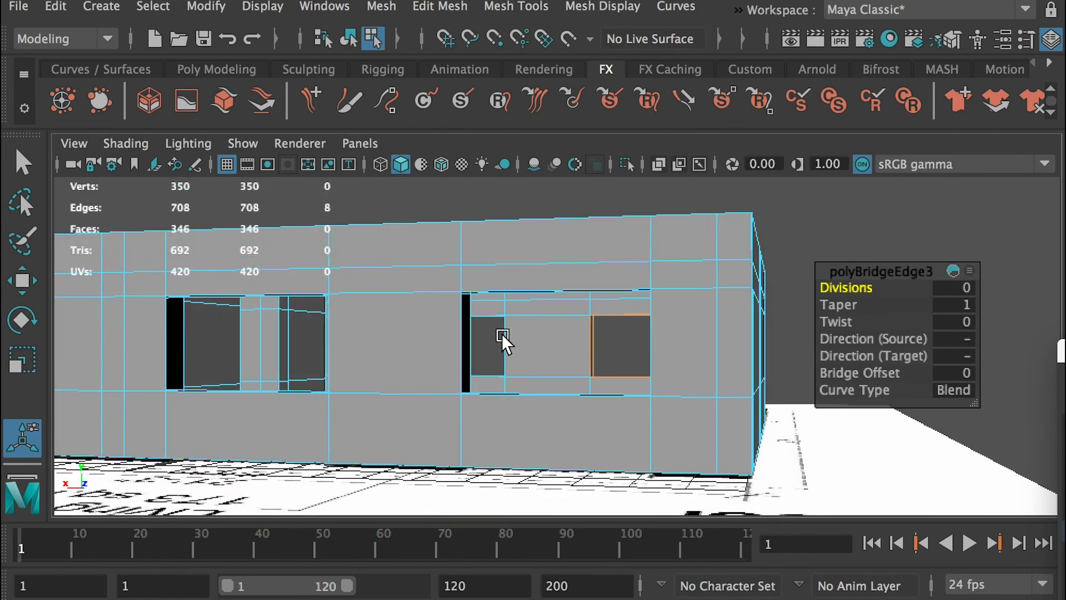
pyautogui.keyDown('alt'); pyautogui.moveTo(502, 334); pyautogui.dragTo(510, 400, button='right'); pyautogui.keyUp('alt')
pyautogui.keyDown('alt'); pyautogui.moveTo(511, 400); pyautogui.dragTo(282, 384); pyautogui.keyUp('alt')
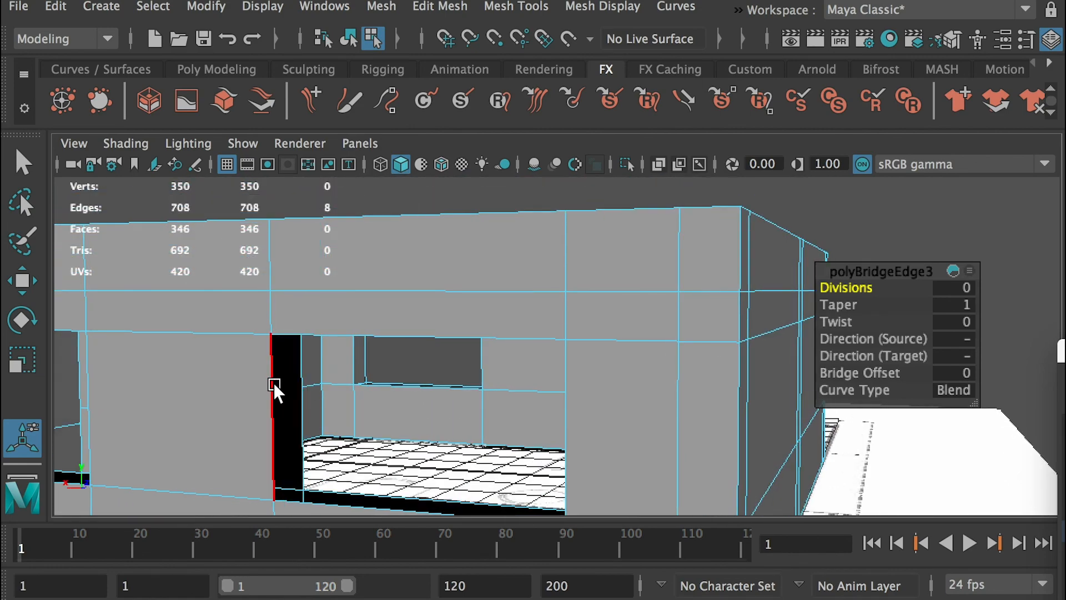
pyautogui.doubleClick(274, 384)
pyautogui.keyDown('shift'); pyautogui.doubleClick(300, 370); pyautogui.keyUp('shift')
pyautogui.keyDown('alt'); pyautogui.moveTo(331, 411); pyautogui.dragTo(345, 399); pyautogui.keyUp('alt')
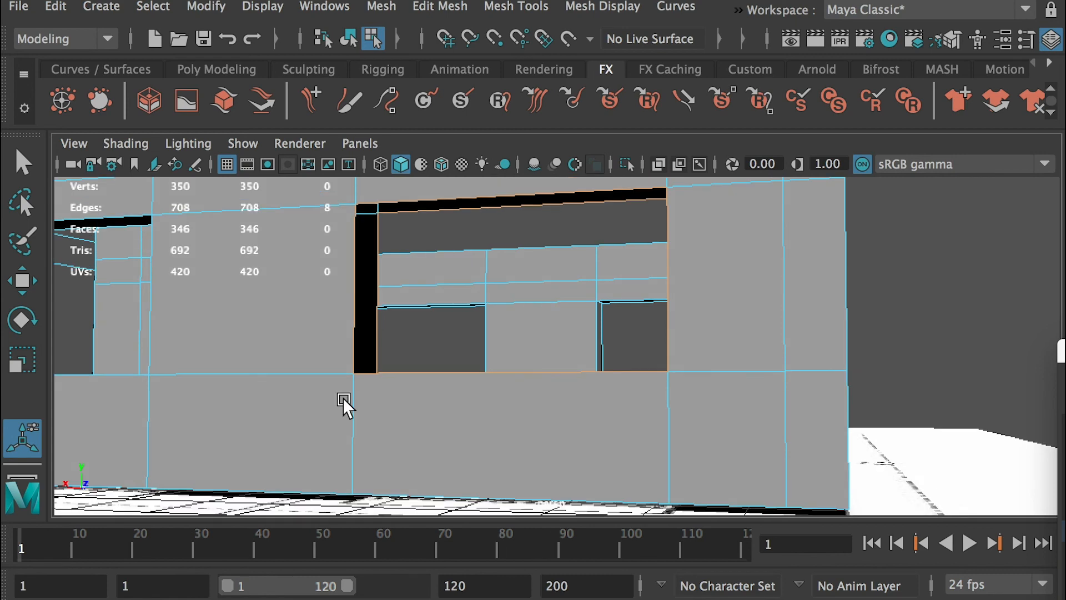
pyautogui.press('g')
# - Bridge the outer and inner border edges of the second window in the back wall
pyautogui.keyDown('alt'); pyautogui.moveTo(551, 311); pyautogui.dragTo(517, 300); pyautogui.keyUp('alt')
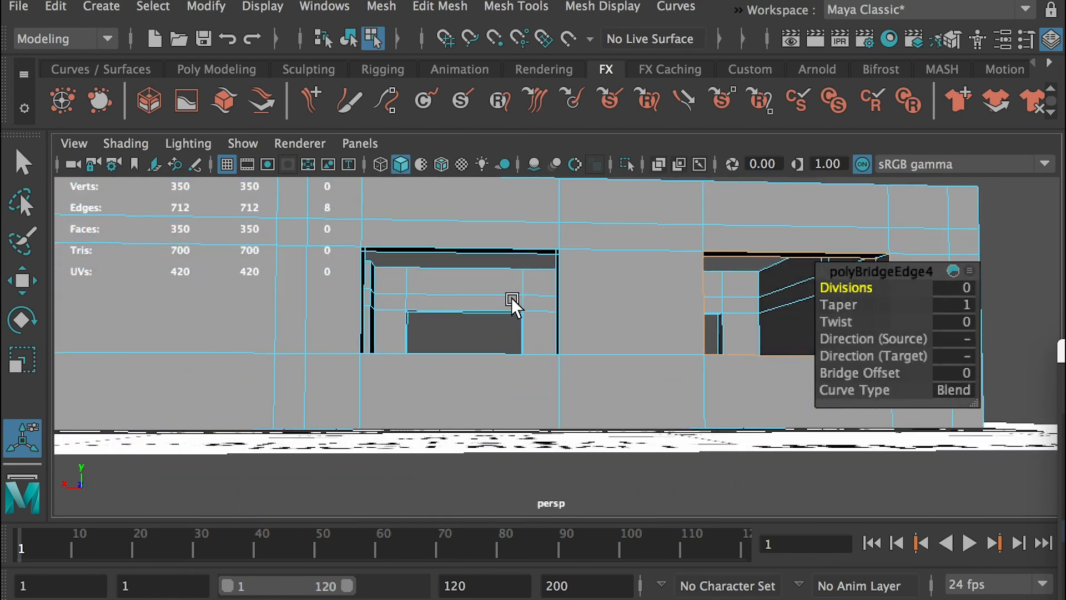
pyautogui.doubleClick(445, 244)
pyautogui.keyDown('alt'); pyautogui.moveTo(445, 245); pyautogui.dragTo(417, 339, button='right'); pyautogui.keyUp('alt')
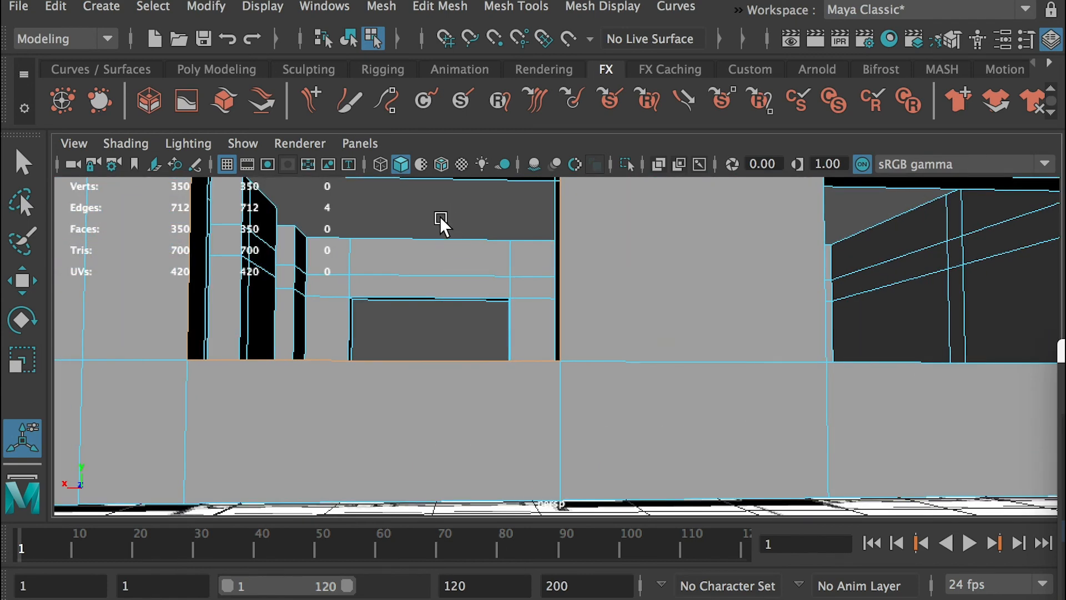
pyautogui.keyDown('alt'); pyautogui.moveTo(442, 212); pyautogui.dragTo(433, 311, button='right'); pyautogui.keyUp('alt')
pyautogui.keyDown('alt'); pyautogui.moveTo(361, 346); pyautogui.dragTo(286, 326, button='right'); pyautogui.keyUp('alt')
pyautogui.keyDown('alt'); pyautogui.moveTo(285, 256); pyautogui.dragTo(287, 294, button='middle'); pyautogui.keyUp('alt')
pyautogui.keyDown('alt'); pyautogui.moveTo(286, 293); pyautogui.dragTo(385, 195, button='right'); pyautogui.keyUp('alt')
pyautogui.keyDown('shift'); pyautogui.doubleClick(380, 198); pyautogui.keyUp('shift')
pyautogui.press('g')
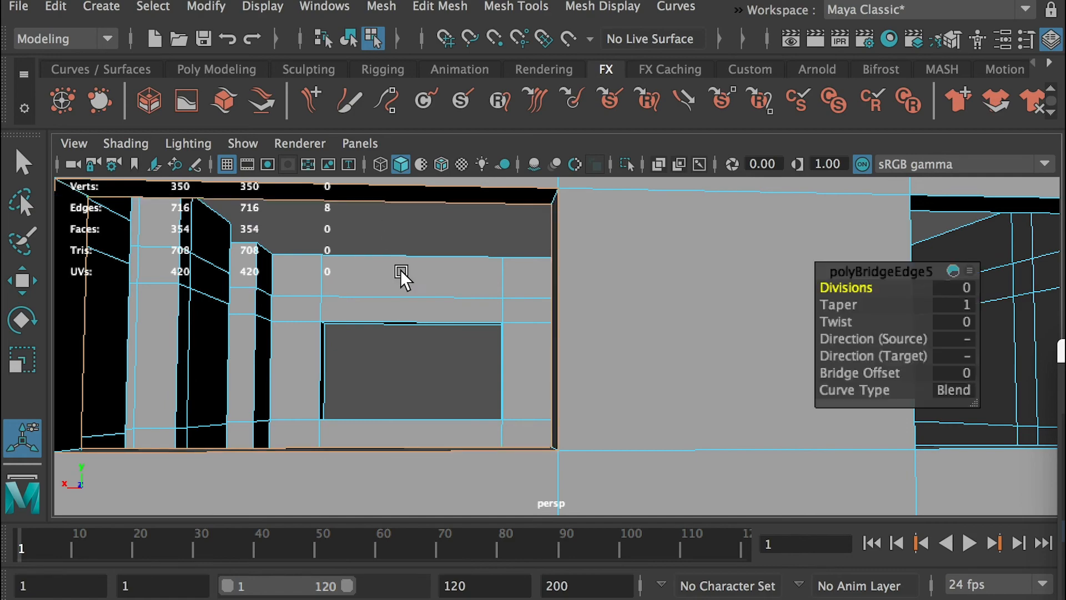
# - Bridge the outer and inner border edges of the smaller window near the corner of the entrance-end side wall
pyautogui.keyDown('alt'); pyautogui.moveTo(526, 321); pyautogui.dragTo(508, 333); pyautogui.keyUp('alt')
pyautogui.keyDown('alt'); pyautogui.moveTo(369, 367); pyautogui.dragTo(428, 374, button='right'); pyautogui.keyUp('alt')
pyautogui.keyDown('alt'); pyautogui.moveTo(428, 373); pyautogui.dragTo(329, 315, button='middle'); pyautogui.keyUp('alt')
pyautogui.scroll(2, 178, 323)
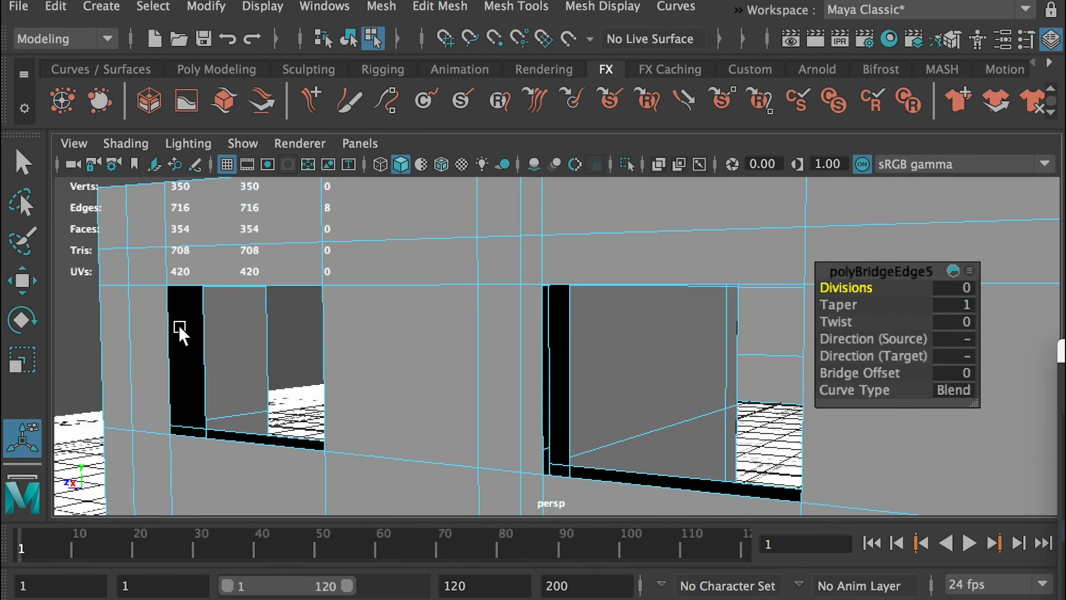
pyautogui.doubleClick(167, 329)
pyautogui.keyDown('shift'); pyautogui.doubleClick(203, 318); pyautogui.keyUp('shift')
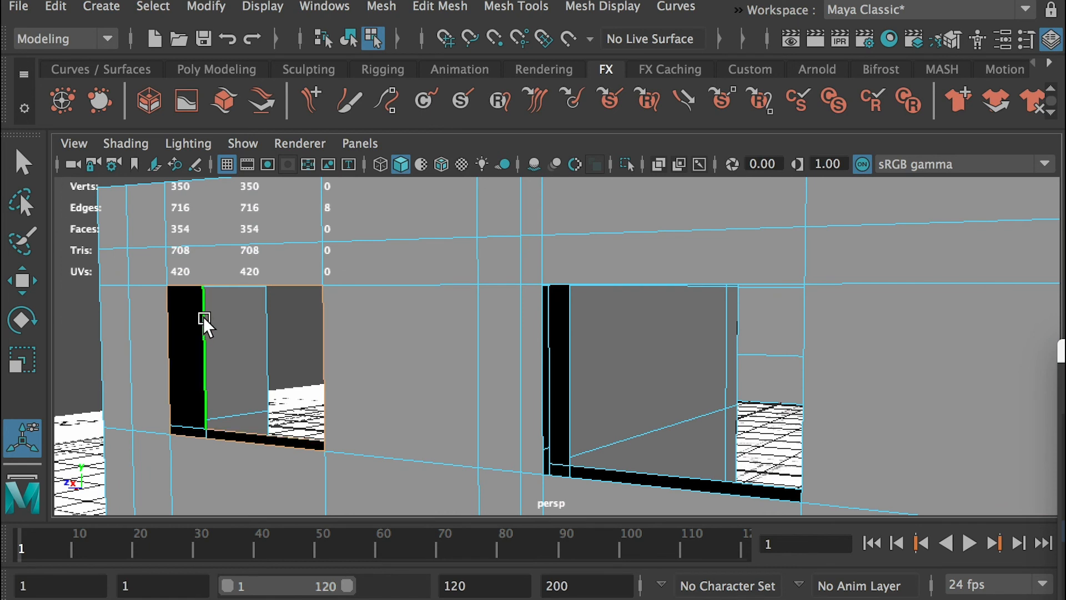
pyautogui.press('g')
# - Bridge the outer and inner border edges of the larger window in the same side wall, and return to object mode
pyautogui.doubleClick(541, 344)
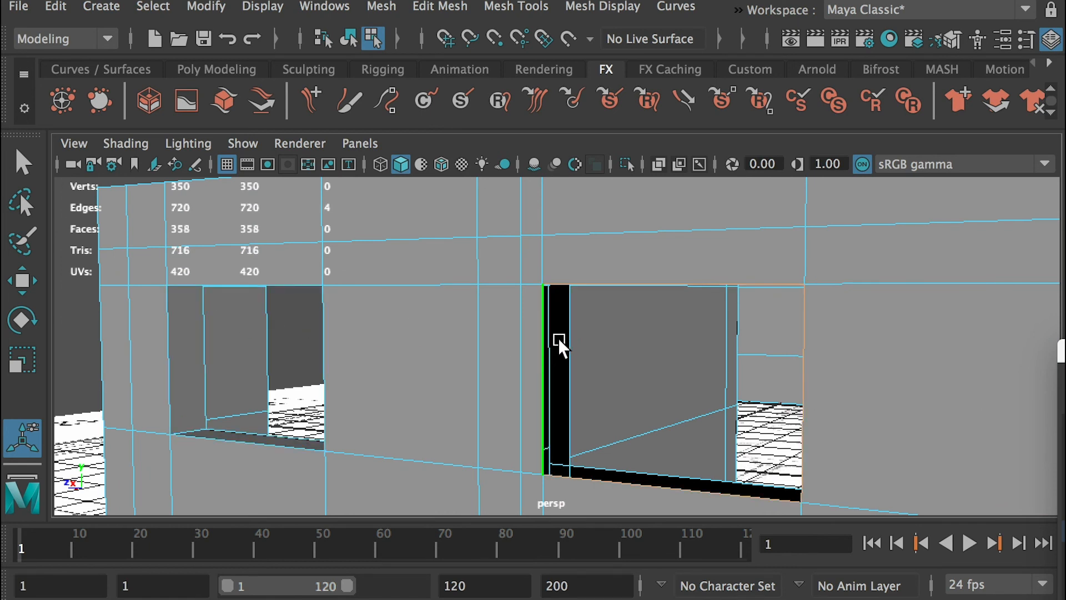
pyautogui.keyDown('shift'); pyautogui.doubleClick(566, 337); pyautogui.keyUp('shift')
pyautogui.press('g')
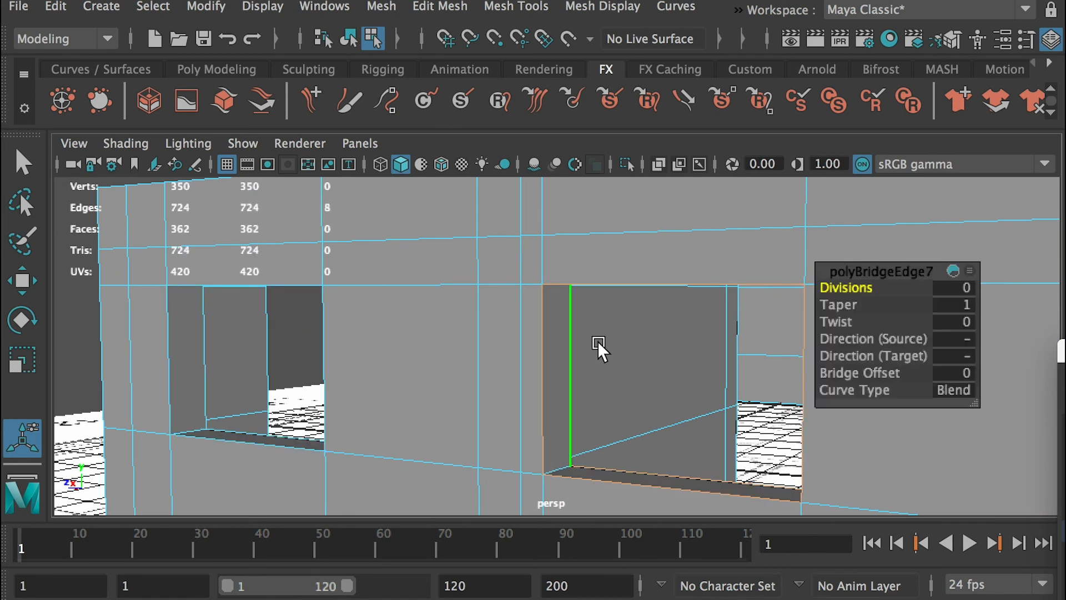
pyautogui.keyDown('alt'); pyautogui.moveTo(717, 358); pyautogui.dragTo(537, 308); pyautogui.keyUp('alt')
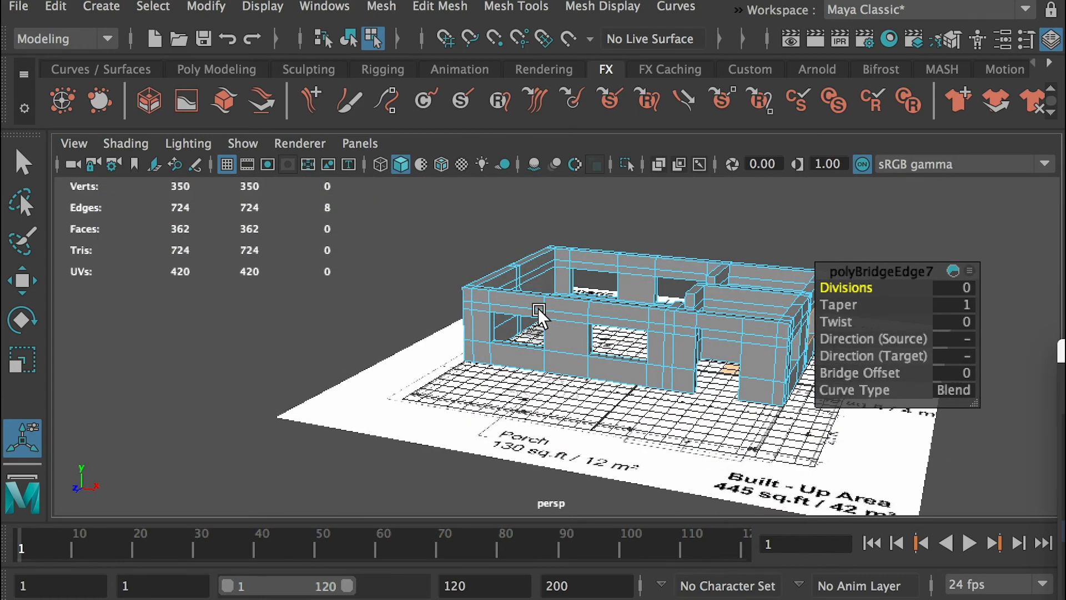
pyautogui.moveTo(529, 262); pyautogui.dragTo(627, 230, button='right')
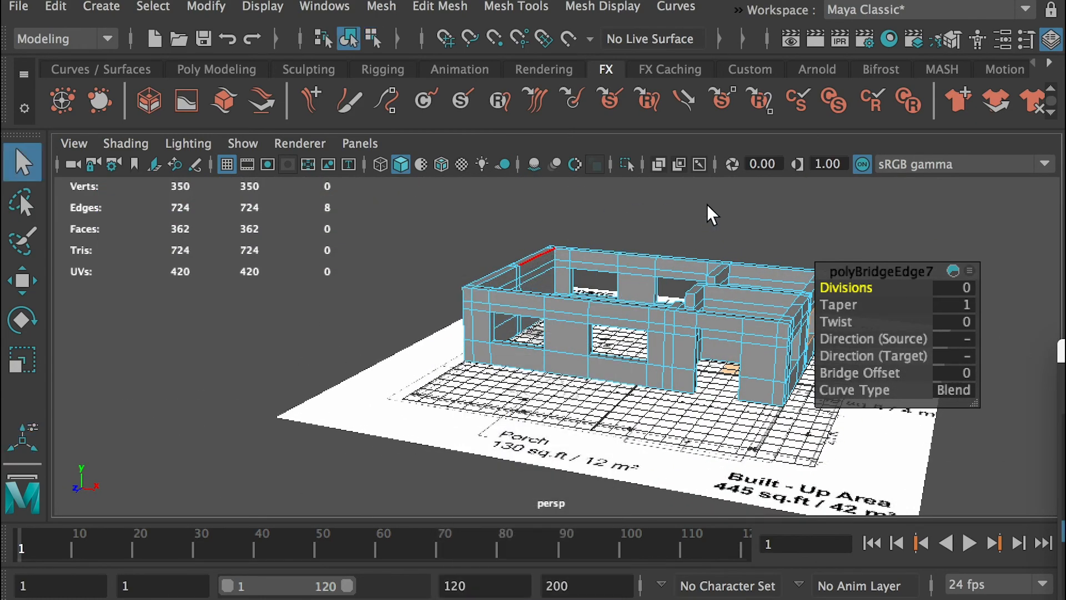
# - Clear the wall selection, create a polygon cube, and raise it above the house walls
pyautogui.click(707, 205)
pyautogui.keyDown('alt'); pyautogui.moveTo(577, 280); pyautogui.dragTo(408, 325); pyautogui.keyUp('alt')
pyautogui.keyDown('alt'); pyautogui.moveTo(333, 341); pyautogui.dragTo(530, 404, button='right'); pyautogui.keyUp('alt')
pyautogui.keyDown('alt'); pyautogui.moveTo(531, 404); pyautogui.dragTo(552, 405, button='middle'); pyautogui.keyUp('alt')
pyautogui.keyDown('alt'); pyautogui.moveTo(552, 405); pyautogui.dragTo(325, 396); pyautogui.keyUp('alt')
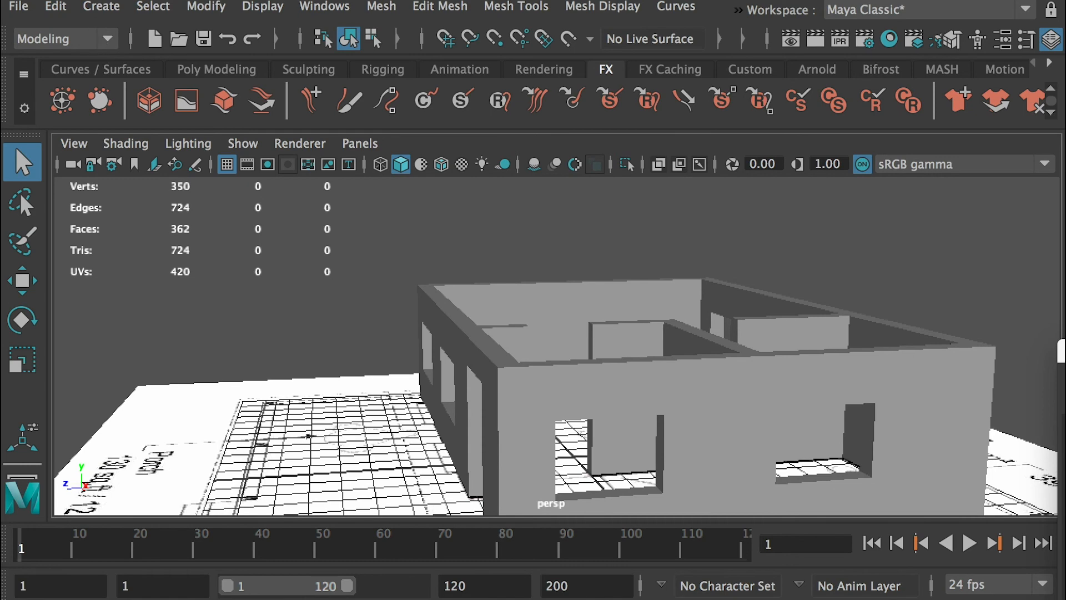
pyautogui.click(84, 7)
pyautogui.moveTo(147, 83)
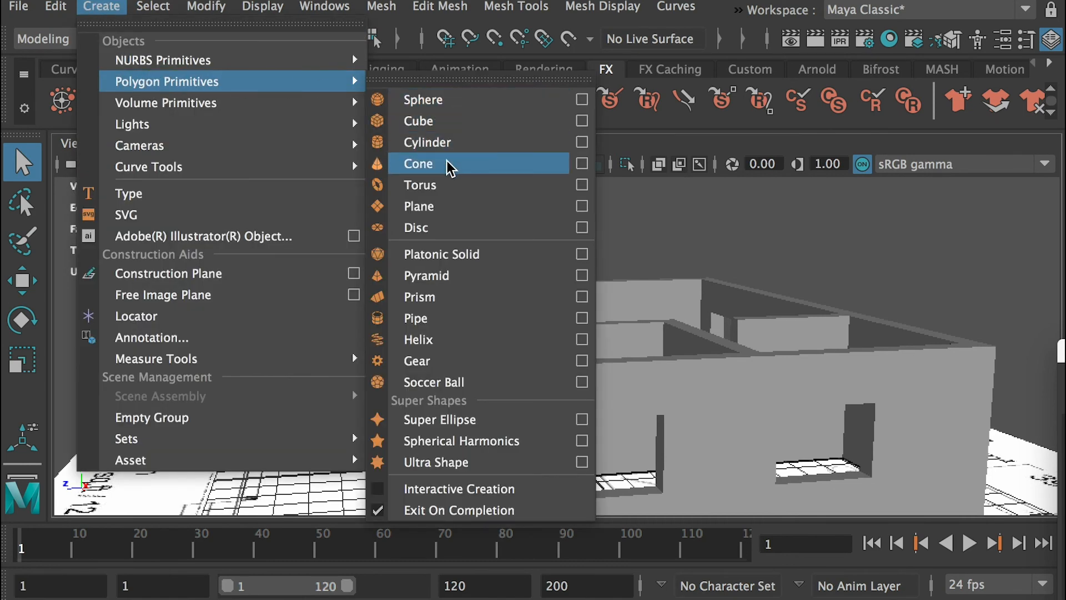
pyautogui.click(441, 124)
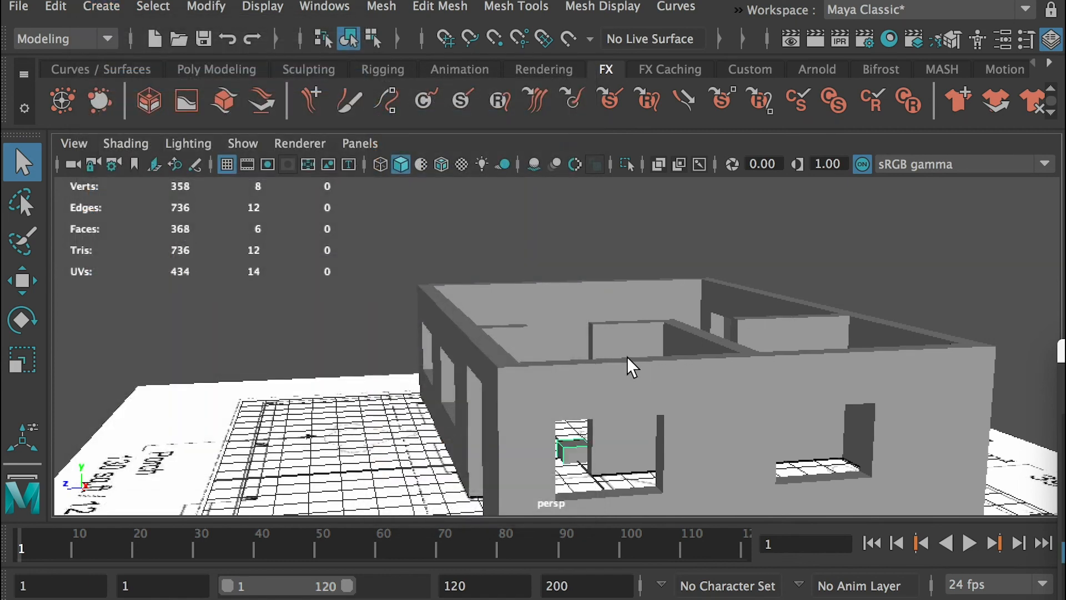
pyautogui.press('w')
pyautogui.moveTo(575, 352); pyautogui.dragTo(578, 147)
# - Check the SmallHouse Ref.jpg photo, and scale the cube into a thin roof slab spanning the house and porch area
pyautogui.press('super+Tab')
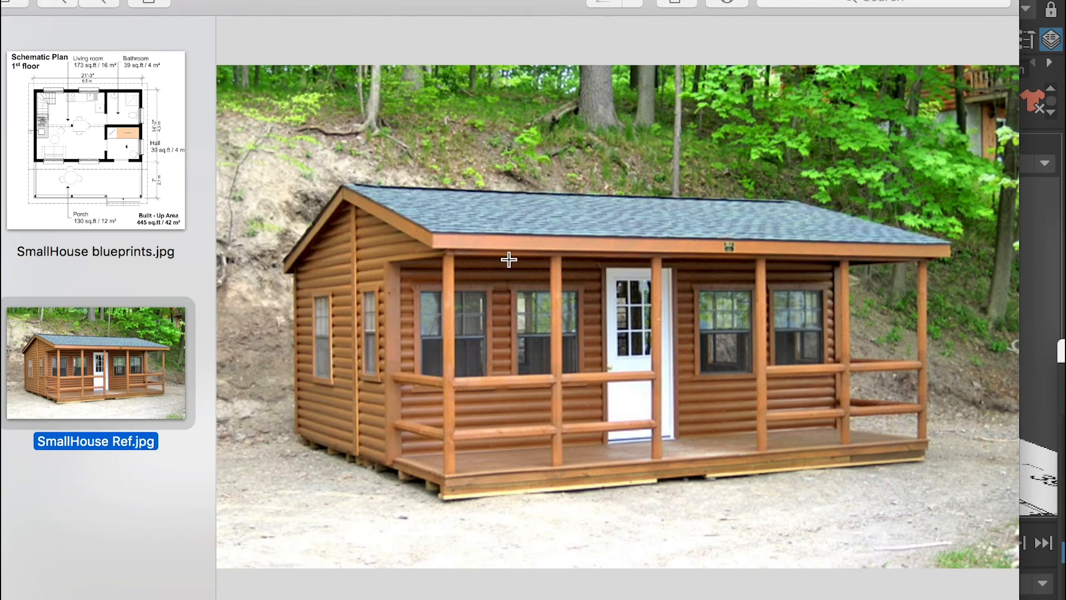
pyautogui.press('super+Tab')
pyautogui.keyDown('alt'); pyautogui.moveTo(625, 282); pyautogui.dragTo(638, 342); pyautogui.keyUp('alt')
pyautogui.press('r')
pyautogui.scroll(-2, 637, 341)
pyautogui.moveTo(480, 325); pyautogui.dragTo(150, 432)
pyautogui.scroll(4, 228, 404)
pyautogui.scroll(4, 614, 372)
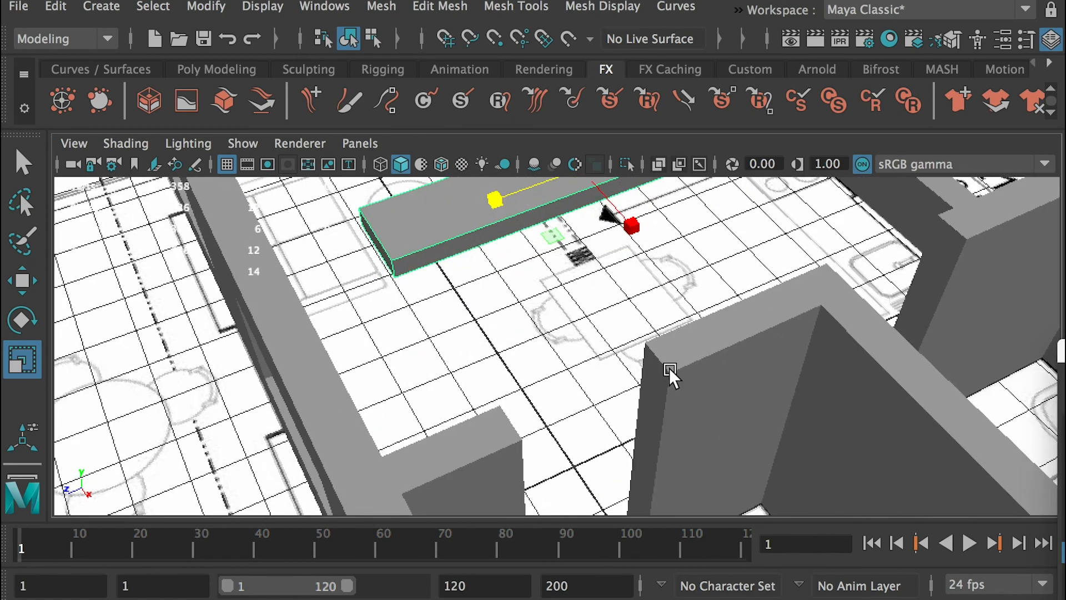
pyautogui.scroll(-10, 615, 308)
pyautogui.moveTo(475, 347); pyautogui.dragTo(341, 410)
pyautogui.moveTo(613, 378); pyautogui.dragTo(836, 534)
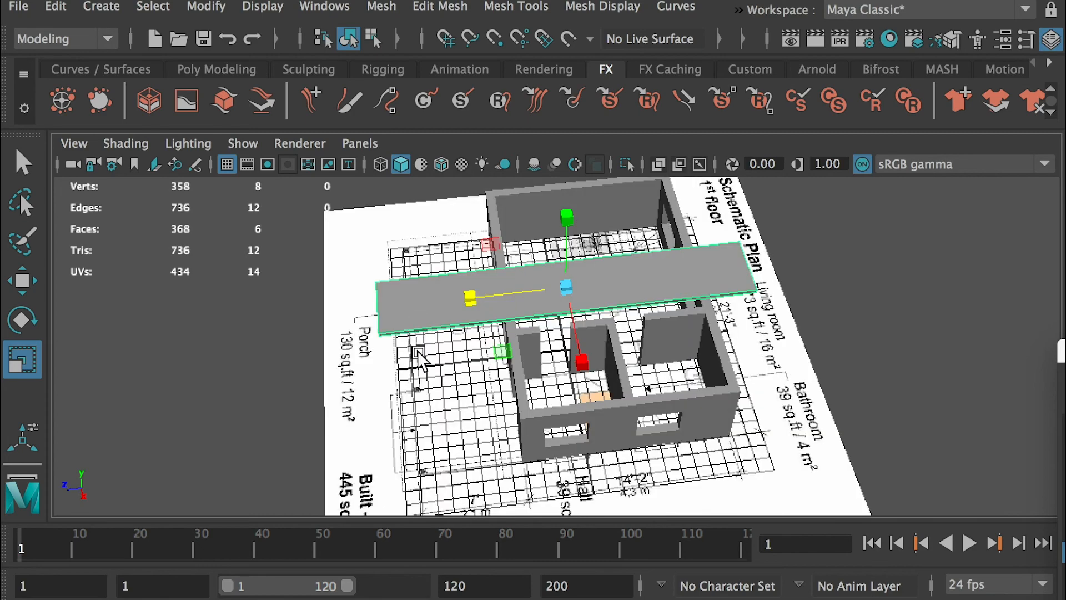
# - Shift the roof slab along the house's length to centre it, and scale its depth to overhang the porch and back wall
pyautogui.keyDown('alt'); pyautogui.moveTo(420, 358); pyautogui.dragTo(466, 351); pyautogui.keyUp('alt')
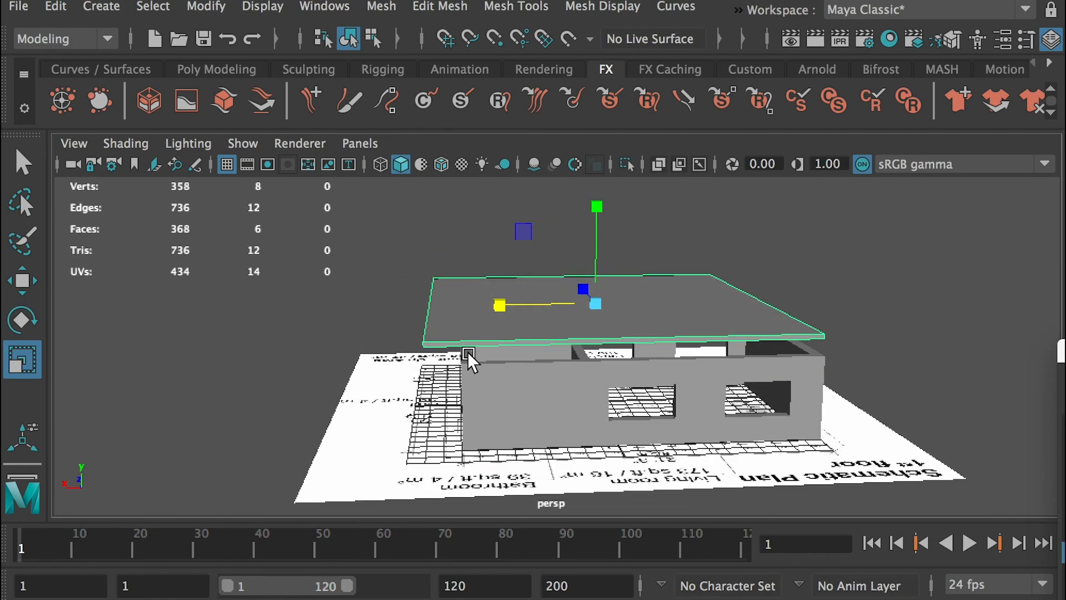
pyautogui.keyDown('alt'); pyautogui.moveTo(680, 351); pyautogui.dragTo(527, 342); pyautogui.keyUp('alt')
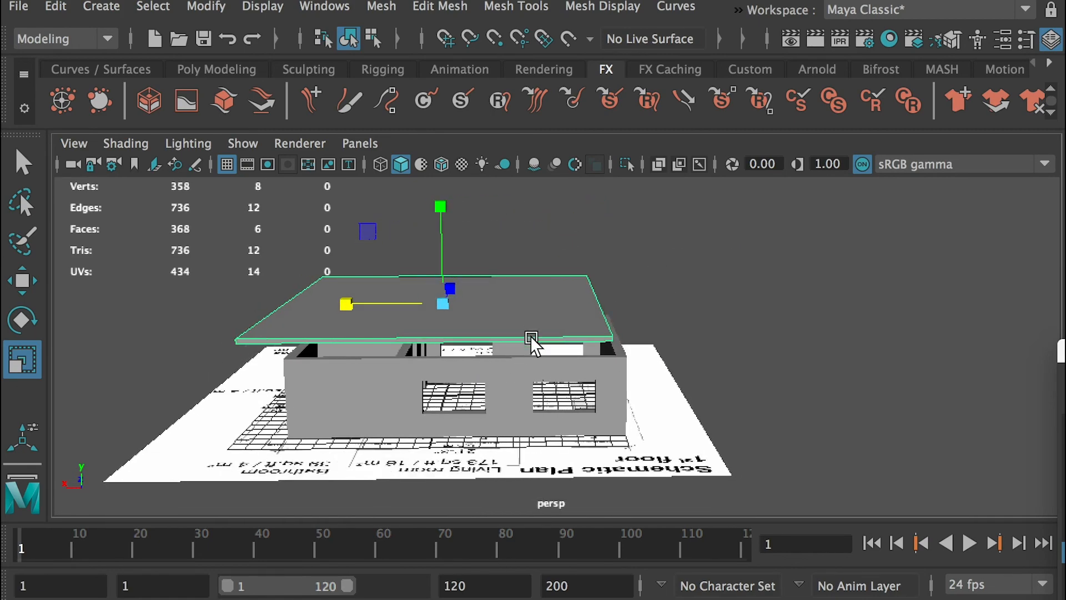
pyautogui.press('w')
pyautogui.moveTo(353, 299)
pyautogui.mouseDown()
pyautogui.moveTo(392, 302)
pyautogui.moveTo(370, 306)
pyautogui.mouseUp()
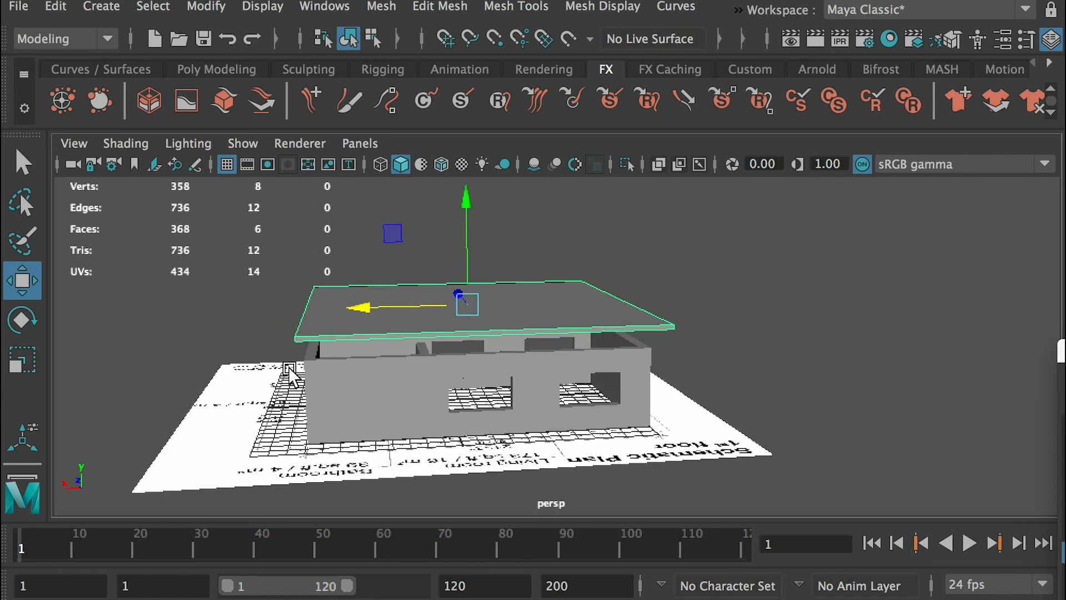
pyautogui.keyDown('alt'); pyautogui.moveTo(341, 344); pyautogui.dragTo(565, 335); pyautogui.keyUp('alt')
pyautogui.press('r')
pyautogui.moveTo(365, 305); pyautogui.dragTo(537, 343)
pyautogui.moveTo(467, 315); pyautogui.dragTo(433, 310)
pyautogui.keyDown('alt'); pyautogui.moveTo(505, 335); pyautogui.dragTo(442, 356); pyautogui.keyUp('alt')
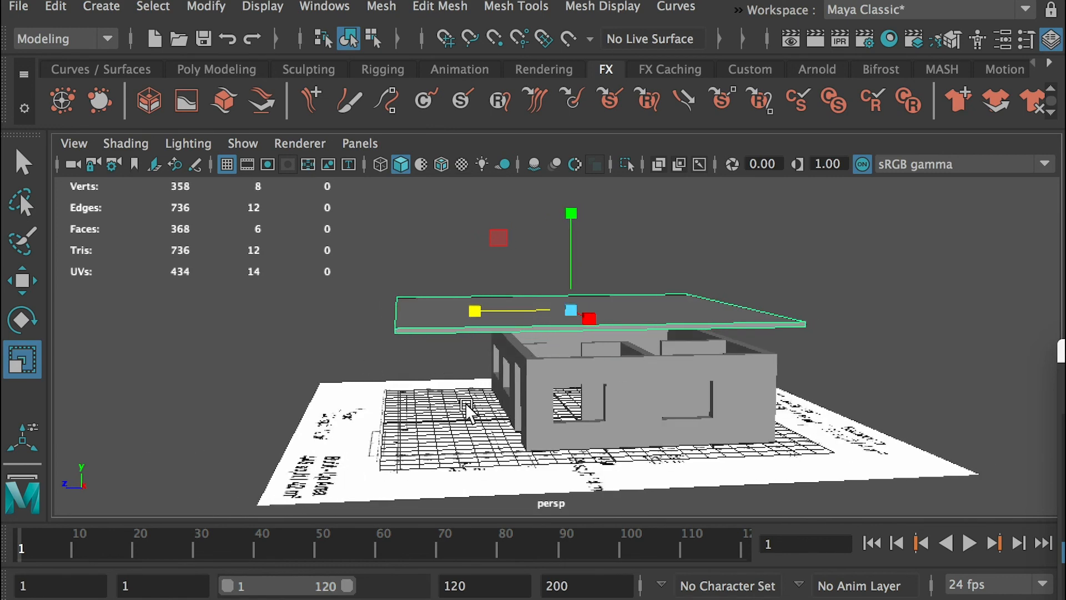
# - Insert an edge loop running lengthwise along the roof slab, in line with the middle of the house
pyautogui.keyDown('alt'); pyautogui.moveTo(541, 307); pyautogui.dragTo(611, 293); pyautogui.keyUp('alt')
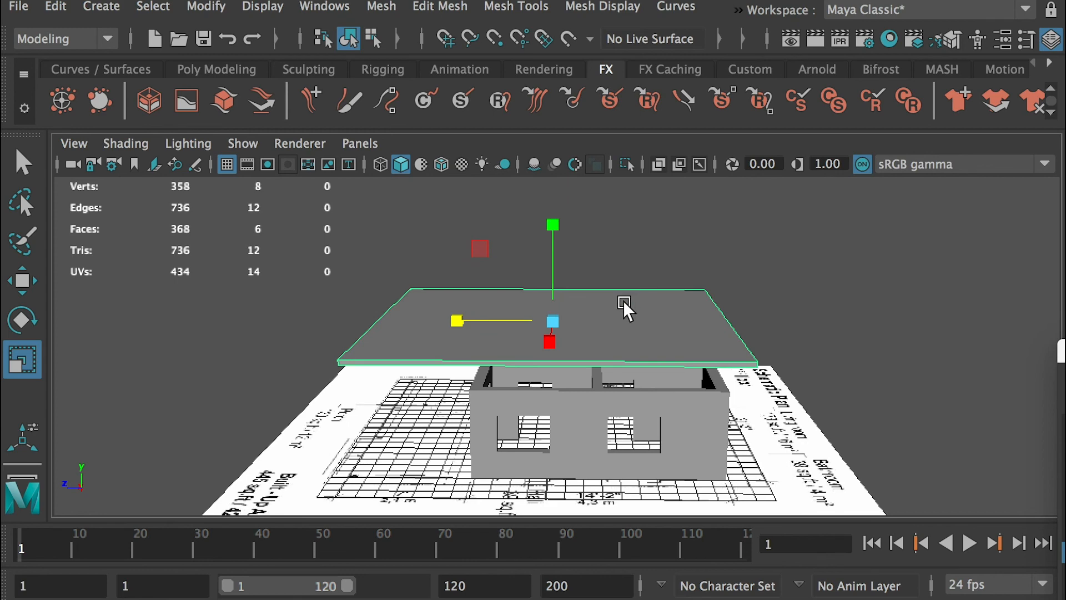
pyautogui.keyDown('shift'); pyautogui.rightClick(624, 303); pyautogui.keyUp('shift')
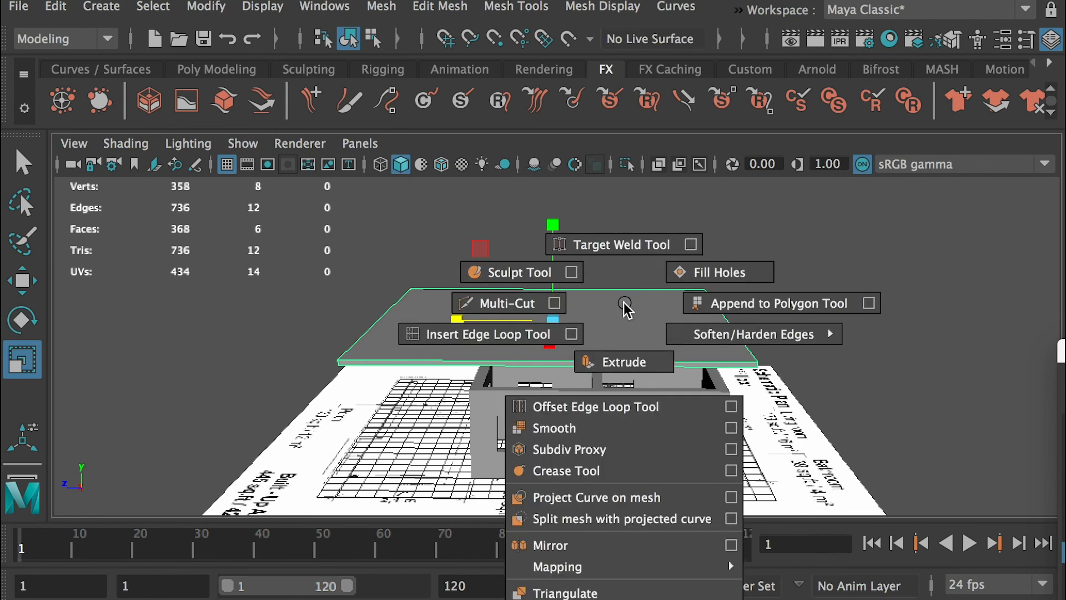
pyautogui.click(499, 332)
pyautogui.keyDown('alt'); pyautogui.moveTo(628, 354); pyautogui.dragTo(604, 347); pyautogui.keyUp('alt')
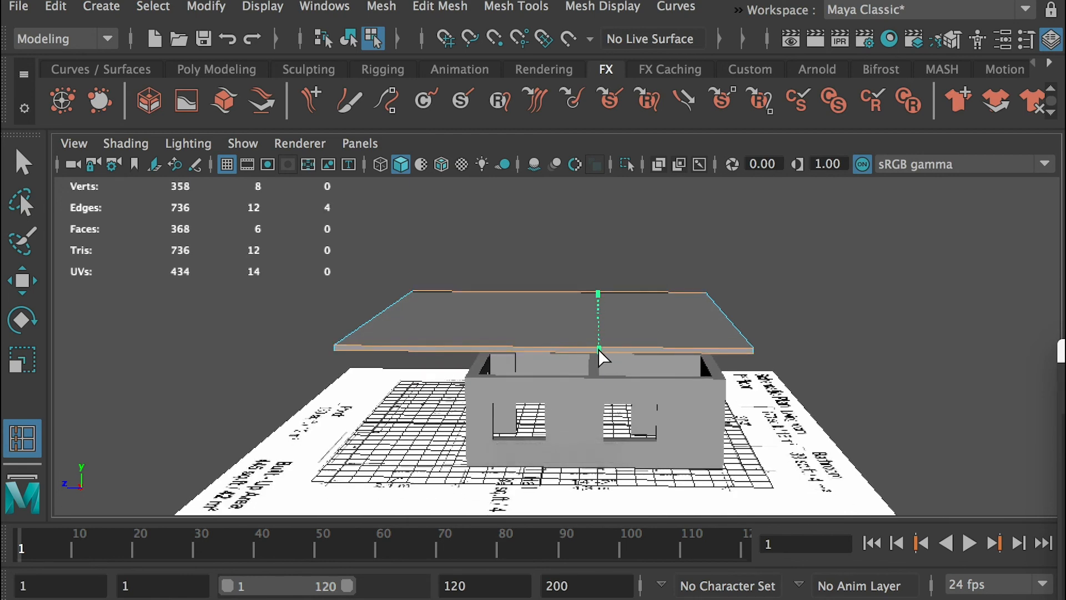
pyautogui.click(595, 349)
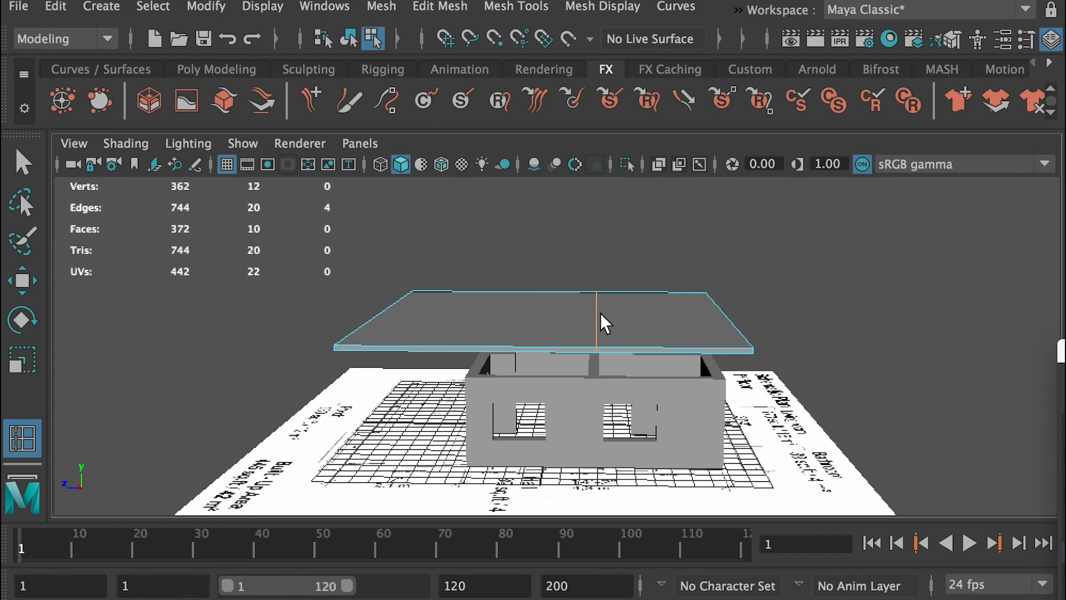
# - Raise the new middle edge loop to form the ridge of a gable roof
pyautogui.press('q')
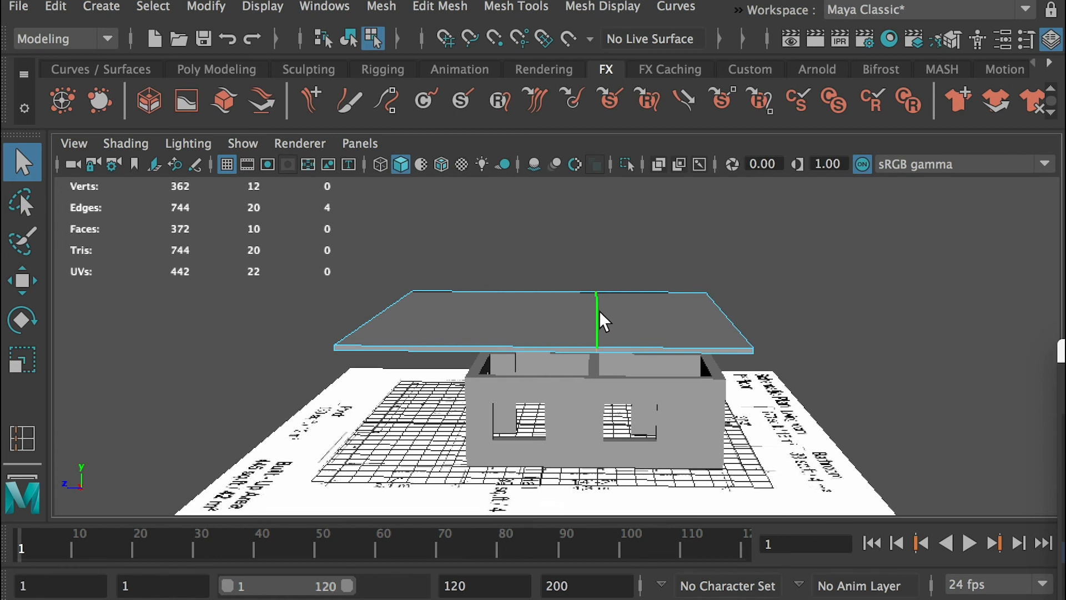
pyautogui.press('w')
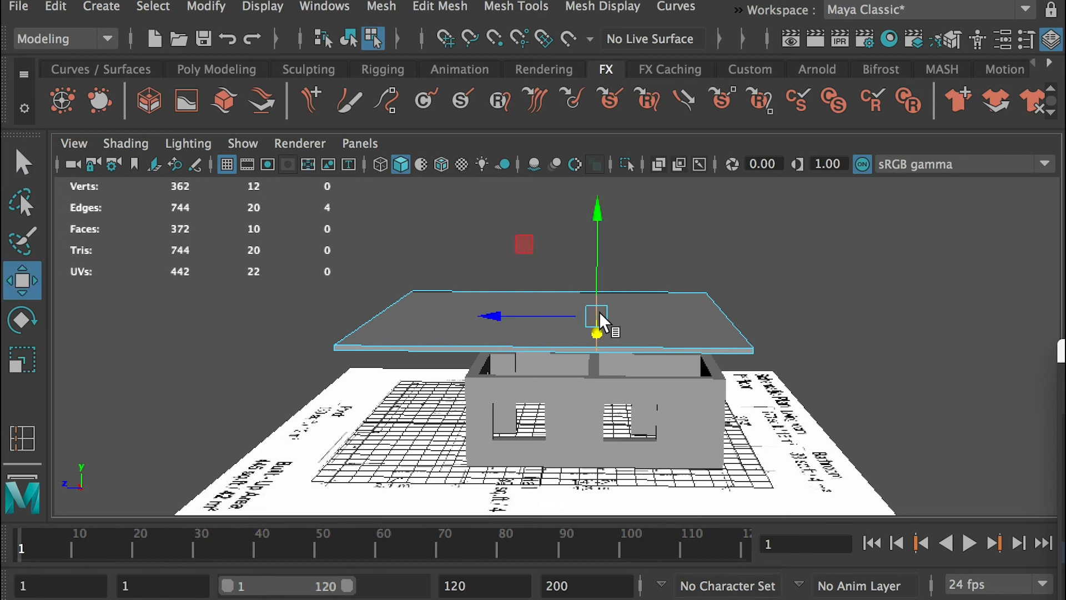
pyautogui.moveTo(599, 265); pyautogui.dragTo(598, 196)
pyautogui.keyDown('alt'); pyautogui.moveTo(611, 248); pyautogui.dragTo(608, 288); pyautogui.keyUp('alt')
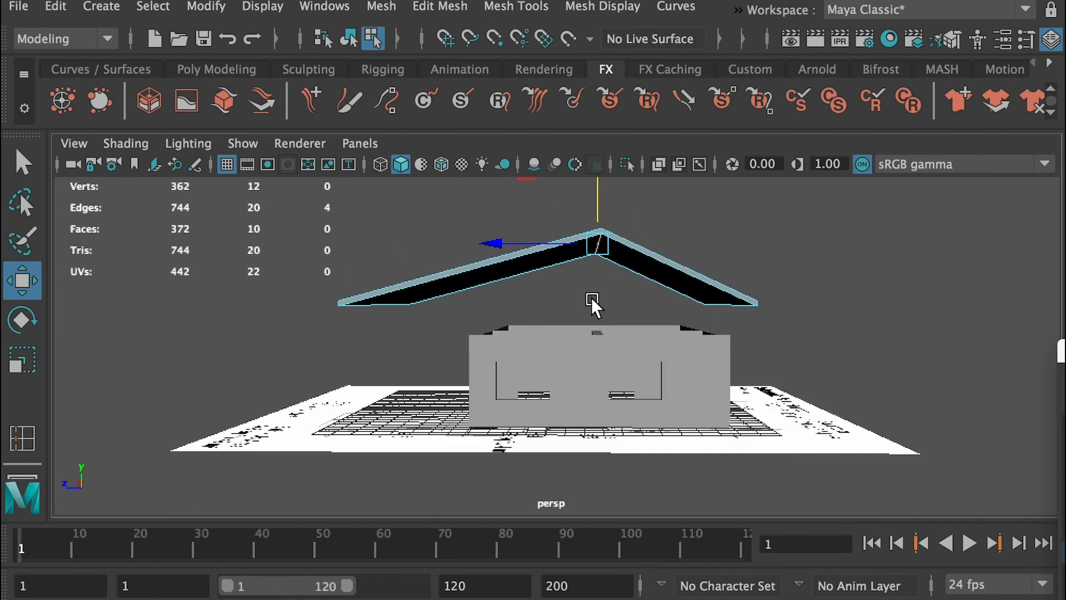
# - Compare the roof with the reference photo, return to object mode, and lower the whole roof onto the walls
pyautogui.press('super+Tab')
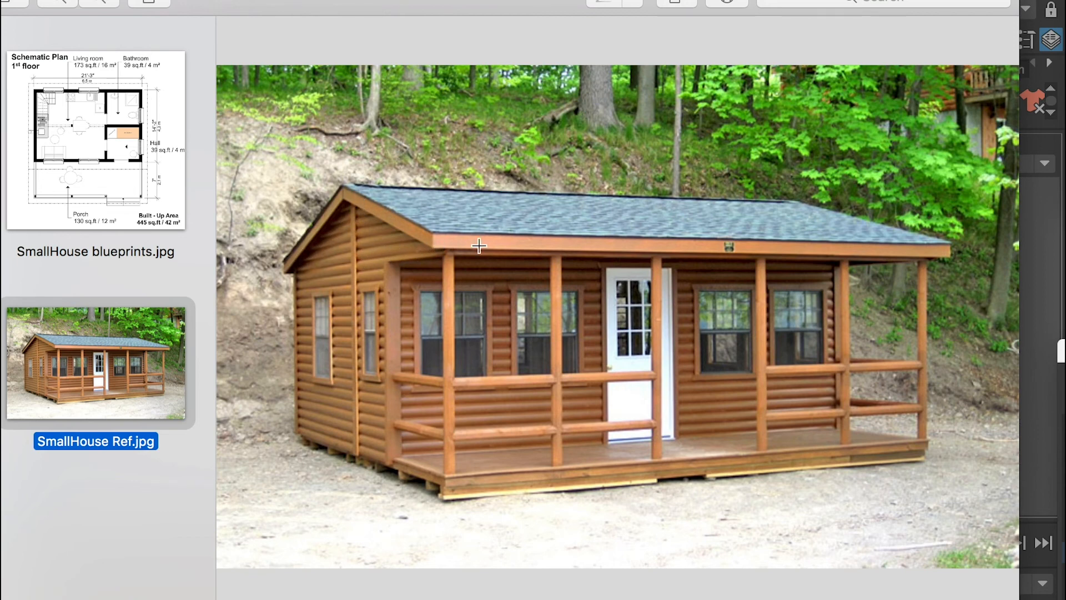
pyautogui.press('super+Tab')
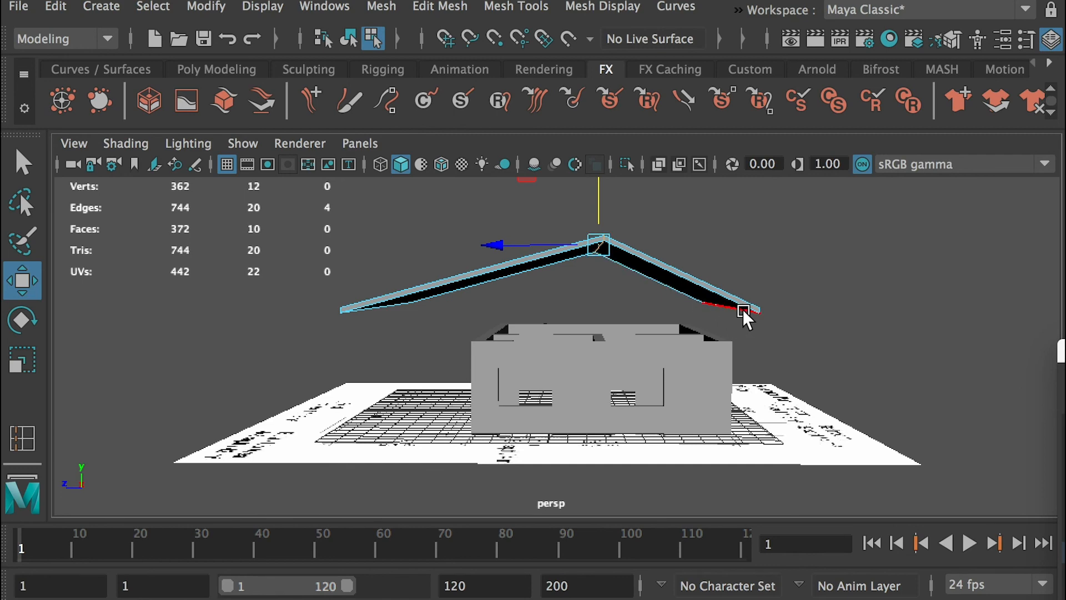
pyautogui.keyDown('alt'); pyautogui.moveTo(743, 310); pyautogui.dragTo(747, 315); pyautogui.keyUp('alt')
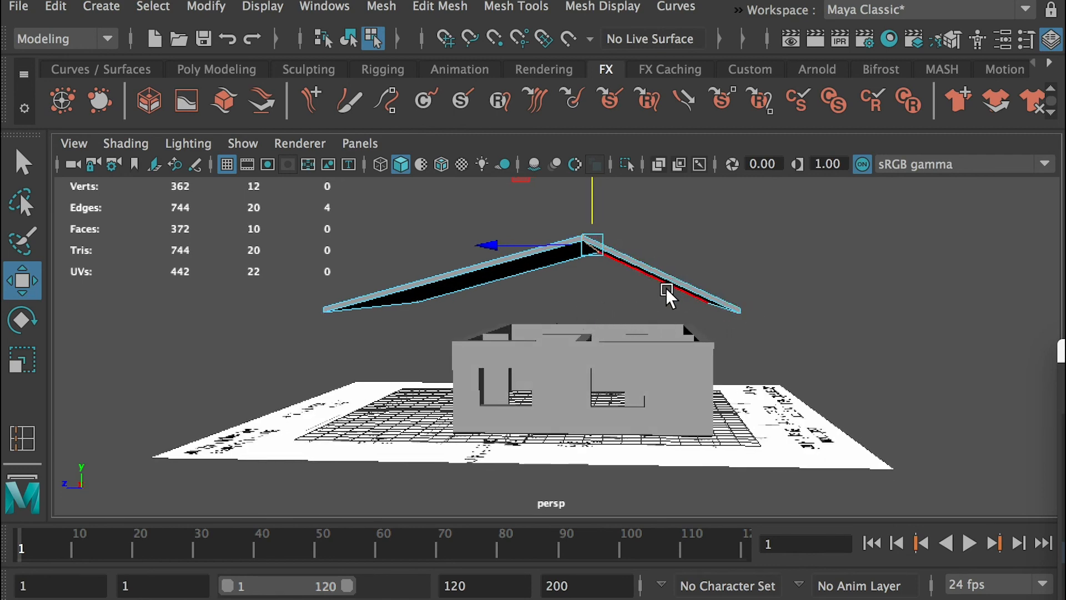
pyautogui.moveTo(642, 272); pyautogui.dragTo(741, 231, button='right')
pyautogui.moveTo(548, 196); pyautogui.dragTo(602, 308)
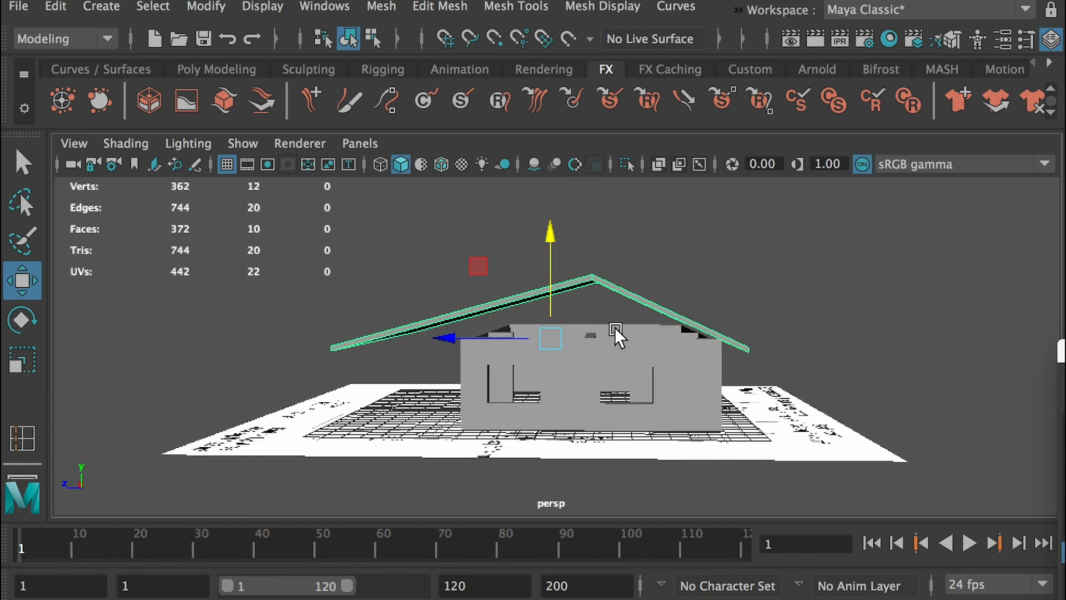
pyautogui.keyDown('alt'); pyautogui.moveTo(614, 328); pyautogui.dragTo(669, 370, button='right'); pyautogui.keyUp('alt')
pyautogui.keyDown('alt'); pyautogui.moveTo(668, 370); pyautogui.dragTo(665, 370); pyautogui.keyUp('alt')
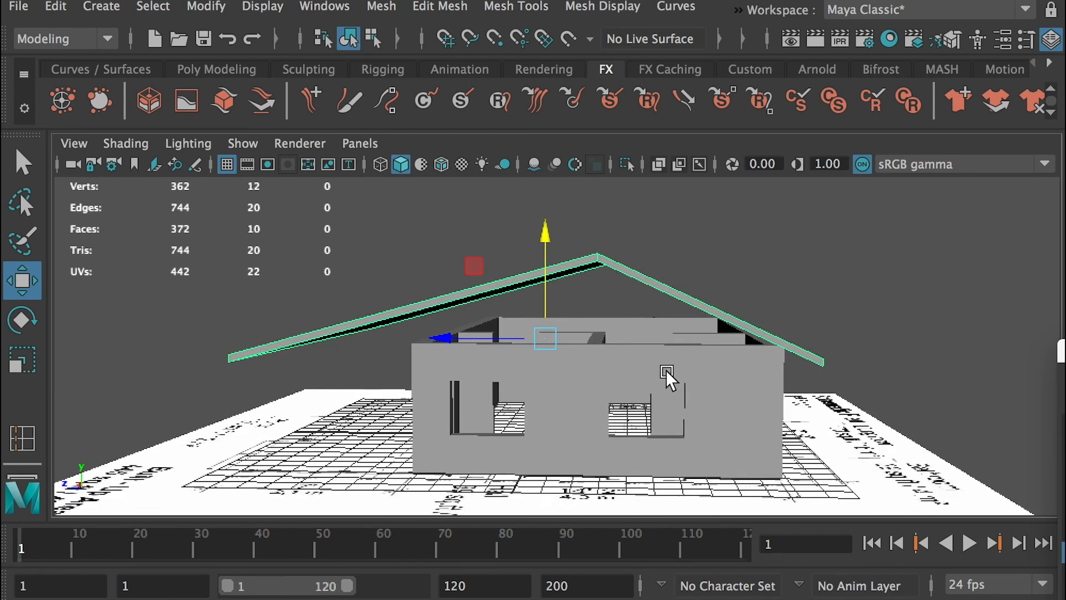
# - Select the roof's ridge edges and lower them slightly to flatten the pitch
pyautogui.moveTo(619, 275); pyautogui.dragTo(600, 208, button='right')
pyautogui.click(596, 254)
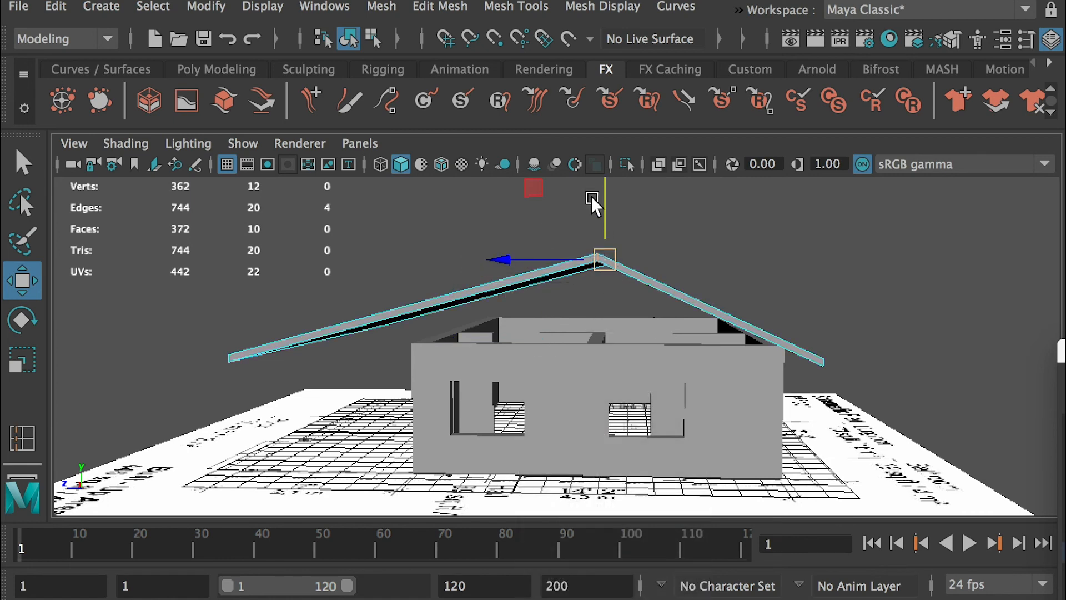
pyautogui.moveTo(603, 195); pyautogui.dragTo(602, 204)
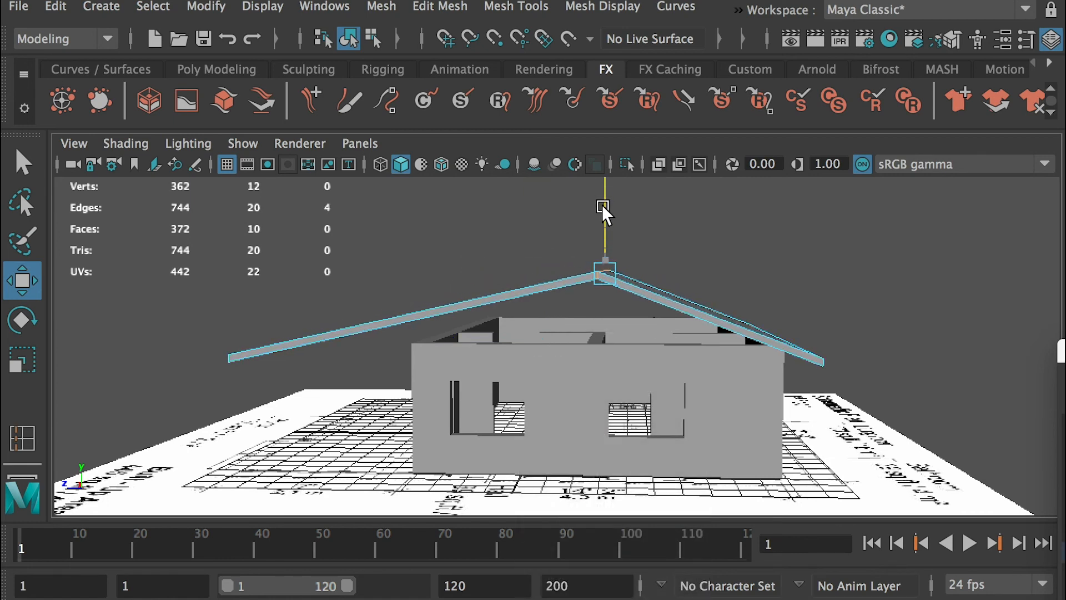
pyautogui.keyDown('alt'); pyautogui.moveTo(486, 284); pyautogui.dragTo(493, 269); pyautogui.keyUp('alt')
pyautogui.keyDown('alt'); pyautogui.moveTo(414, 301); pyautogui.dragTo(417, 307); pyautogui.keyUp('alt')
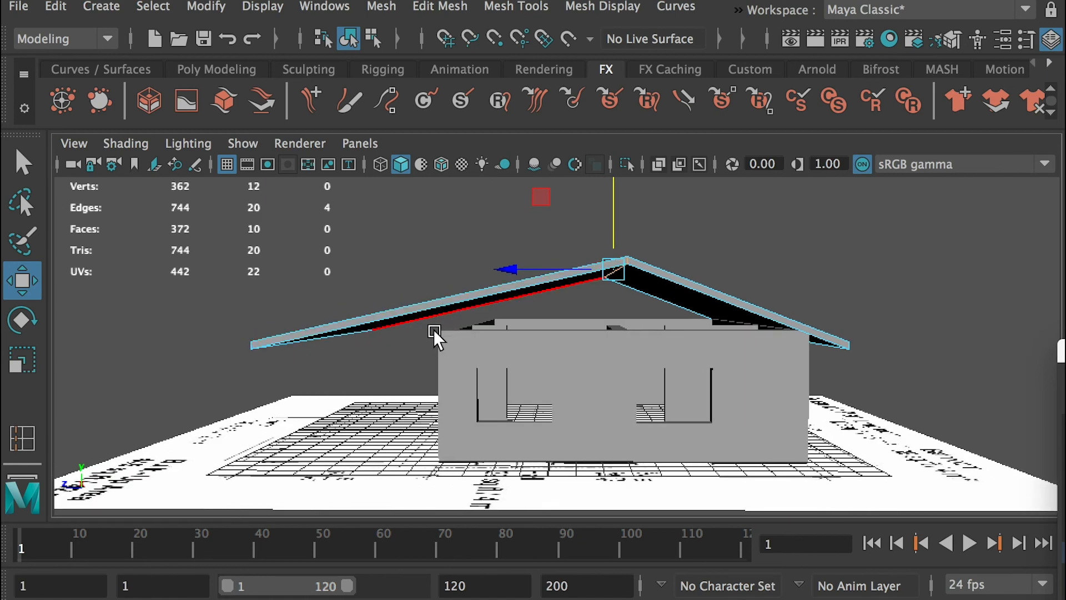
pyautogui.keyDown('alt'); pyautogui.moveTo(444, 329); pyautogui.dragTo(416, 330); pyautogui.keyUp('alt')
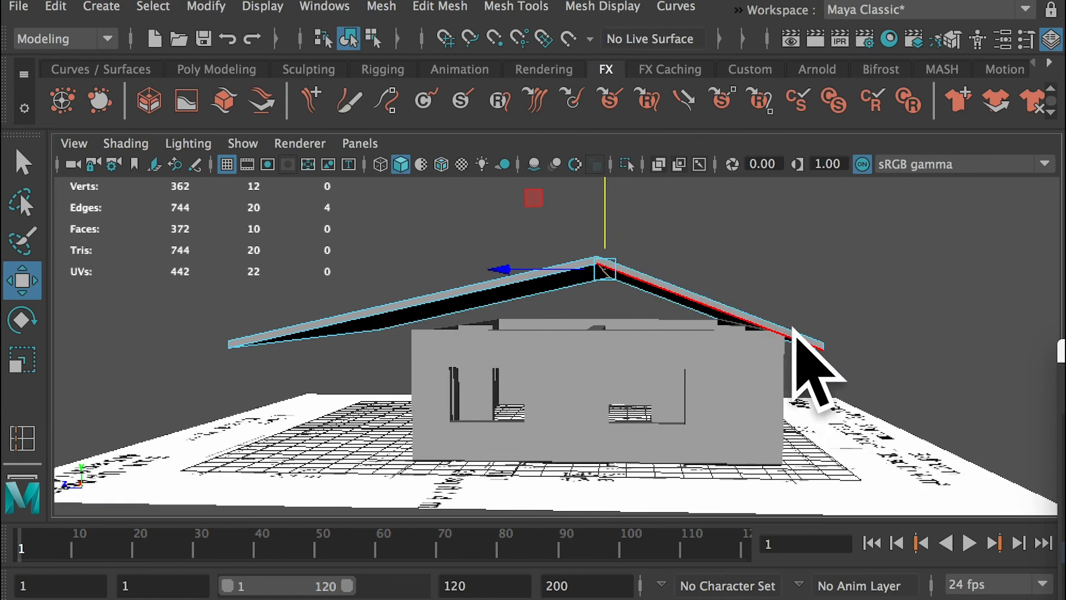
pyautogui.keyDown('alt'); pyautogui.moveTo(566, 352); pyautogui.dragTo(580, 331); pyautogui.keyUp('alt')
# - Select only the edges at the porch-side eave of the roof and lower them
pyautogui.keyDown('alt'); pyautogui.moveTo(361, 310); pyautogui.dragTo(321, 234); pyautogui.keyUp('alt')
pyautogui.click(351, 338)
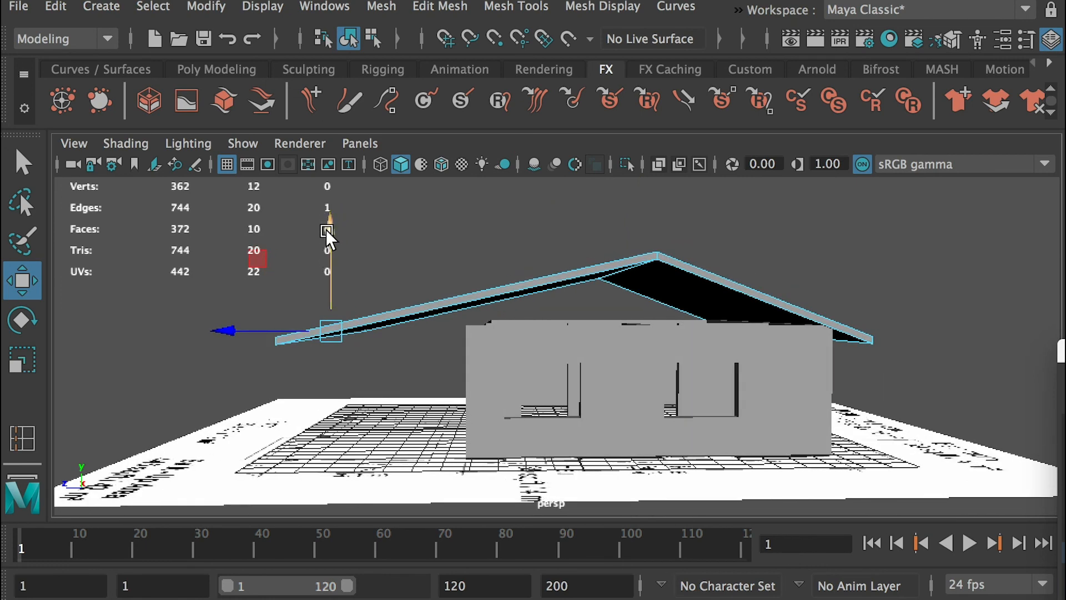
pyautogui.keyDown('alt'); pyautogui.moveTo(233, 297); pyautogui.dragTo(273, 332, button='right'); pyautogui.keyUp('alt')
pyautogui.keyDown('alt'); pyautogui.moveTo(272, 331); pyautogui.dragTo(340, 317); pyautogui.keyUp('alt')
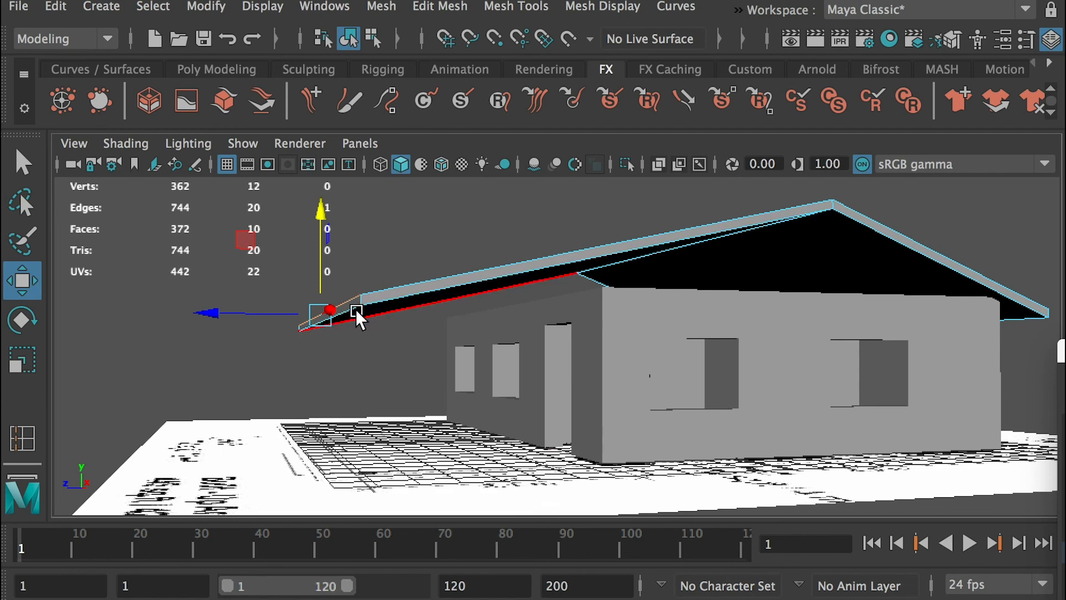
pyautogui.press('q')
pyautogui.keyDown('alt'); pyautogui.moveTo(355, 294); pyautogui.dragTo(306, 321); pyautogui.keyUp('alt')
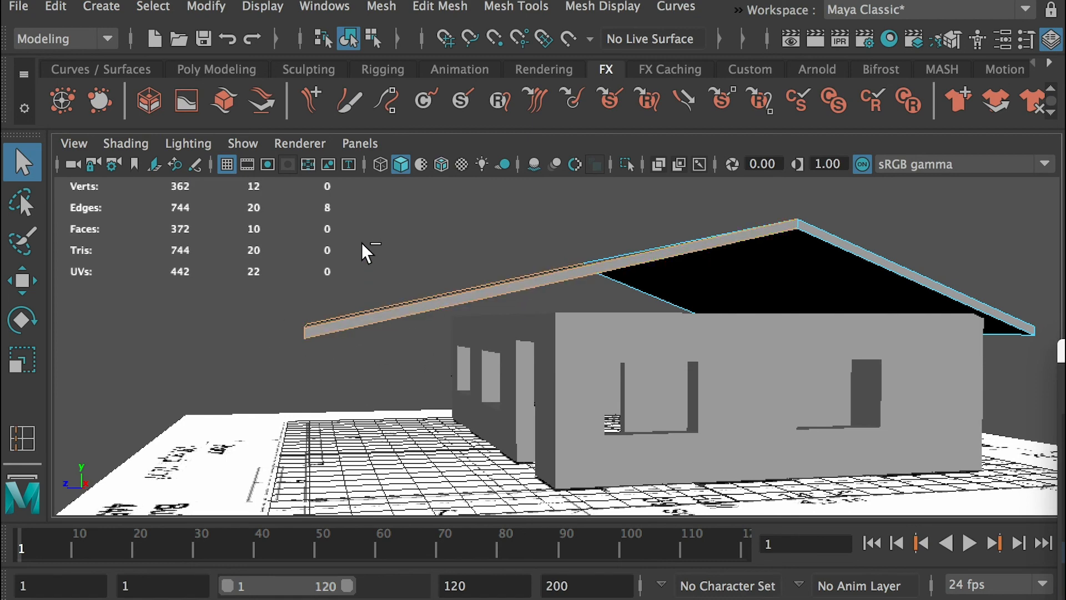
pyautogui.keyDown('ctrl'); pyautogui.moveTo(350, 238); pyautogui.dragTo(428, 375); pyautogui.keyUp('ctrl')
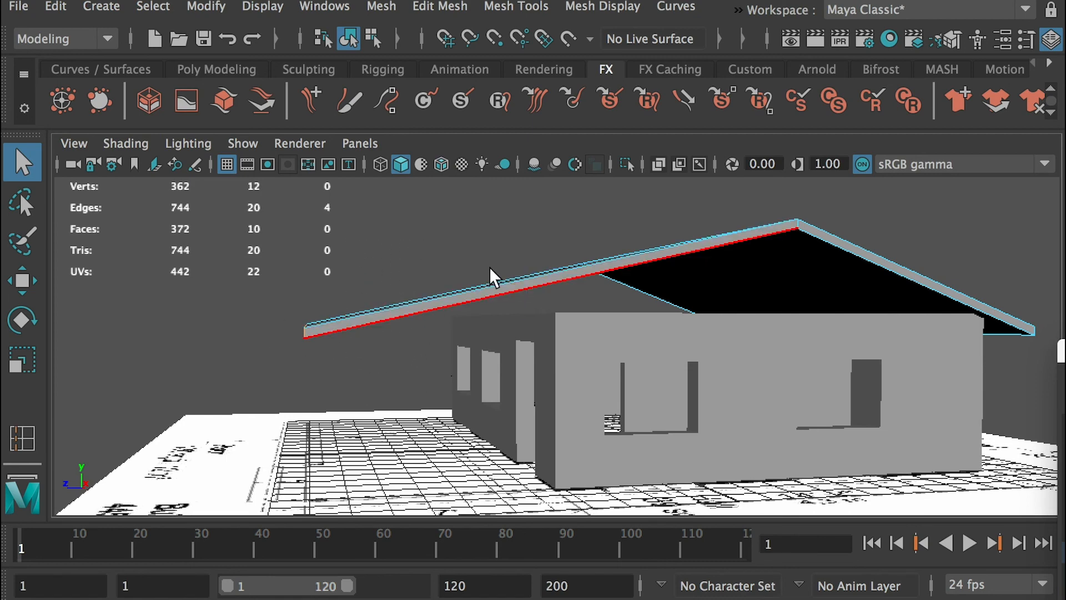
pyautogui.keyDown('alt'); pyautogui.moveTo(376, 312); pyautogui.dragTo(324, 317); pyautogui.keyUp('alt')
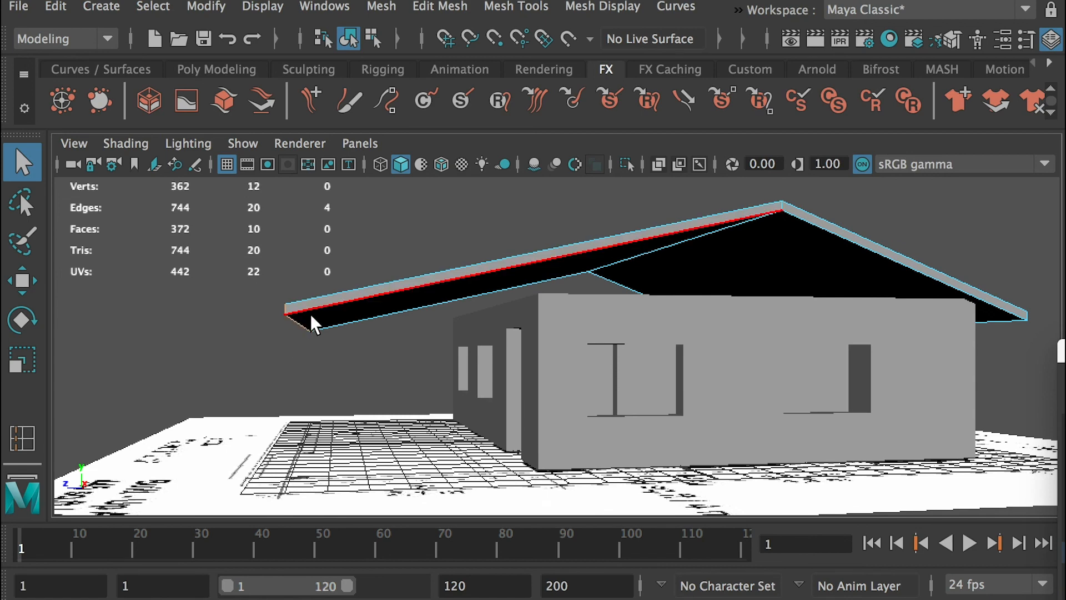
pyautogui.press('w')
pyautogui.moveTo(303, 216); pyautogui.dragTo(297, 261)
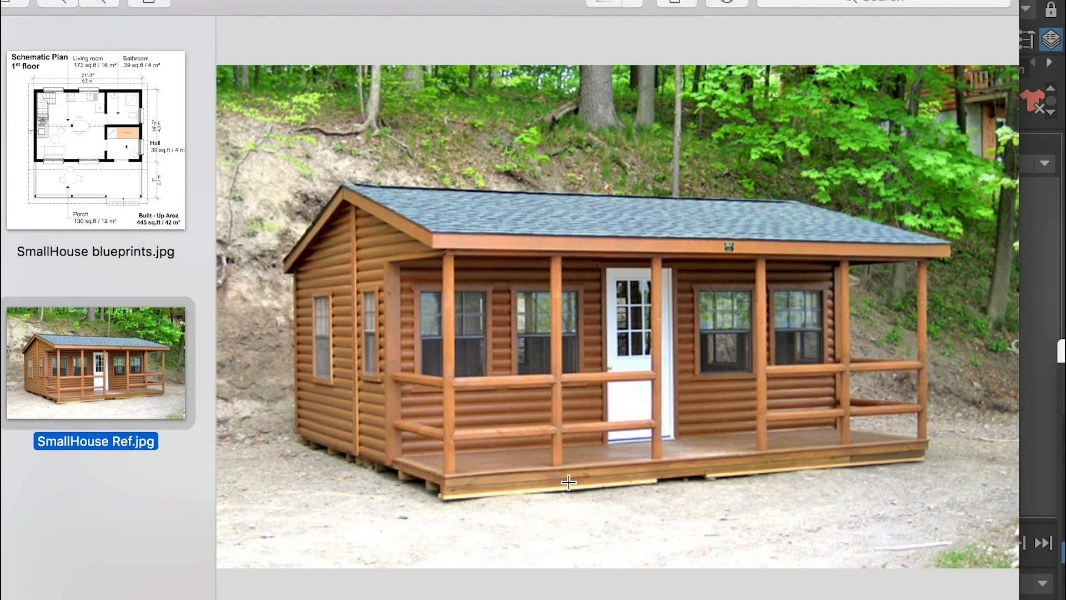
# - Select the porch-side eave face, pull it in toward the house, and adjust its height to match the reference photo
pyautogui.press('super+Tab')
pyautogui.keyDown('alt'); pyautogui.moveTo(332, 415); pyautogui.dragTo(373, 410); pyautogui.keyUp('alt')
pyautogui.moveTo(397, 359); pyautogui.dragTo(404, 321, button='right')
pyautogui.keyDown('alt'); pyautogui.moveTo(404, 320); pyautogui.dragTo(350, 376); pyautogui.keyUp('alt')
pyautogui.click(355, 357)
pyautogui.moveTo(258, 364); pyautogui.dragTo(299, 357)
pyautogui.moveTo(377, 268); pyautogui.dragTo(371, 242)
pyautogui.moveTo(298, 342); pyautogui.dragTo(291, 347)
pyautogui.moveTo(380, 245); pyautogui.dragTo(405, 257)
pyautogui.keyDown('alt'); pyautogui.moveTo(438, 340); pyautogui.dragTo(387, 361); pyautogui.keyUp('alt')
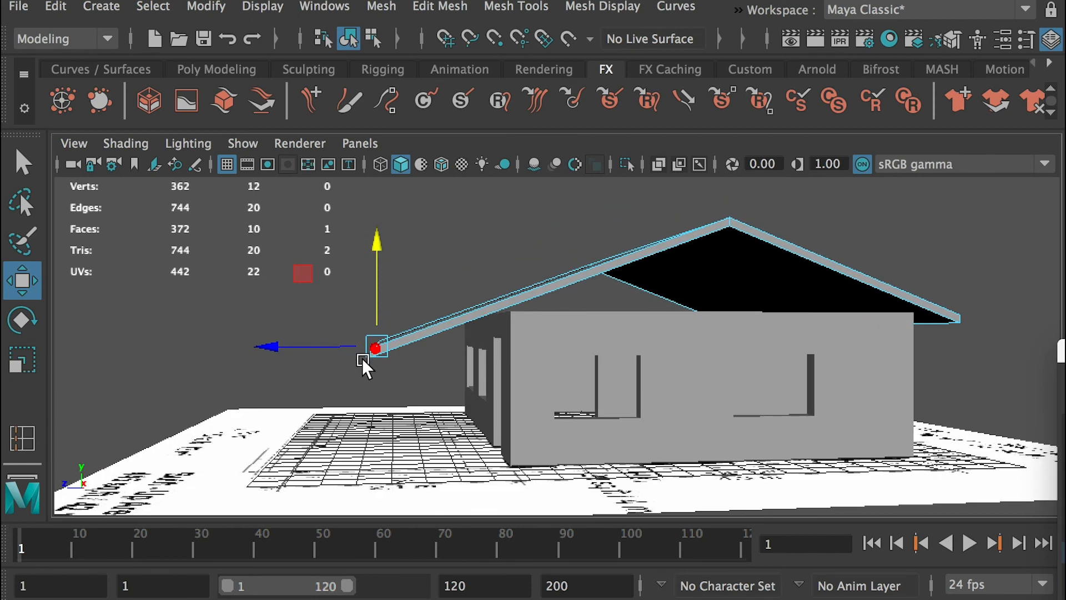
# - Nudge the porch-side eave face slightly outward and up, and return the roof to object mode
pyautogui.moveTo(305, 339); pyautogui.dragTo(300, 339)
pyautogui.moveTo(370, 240); pyautogui.dragTo(369, 235)
pyautogui.moveTo(417, 284)
pyautogui.keyDown('alt'); pyautogui.mouseDown()
pyautogui.moveTo(404, 282)
pyautogui.moveTo(418, 284)
pyautogui.mouseUp(); pyautogui.keyUp('alt')
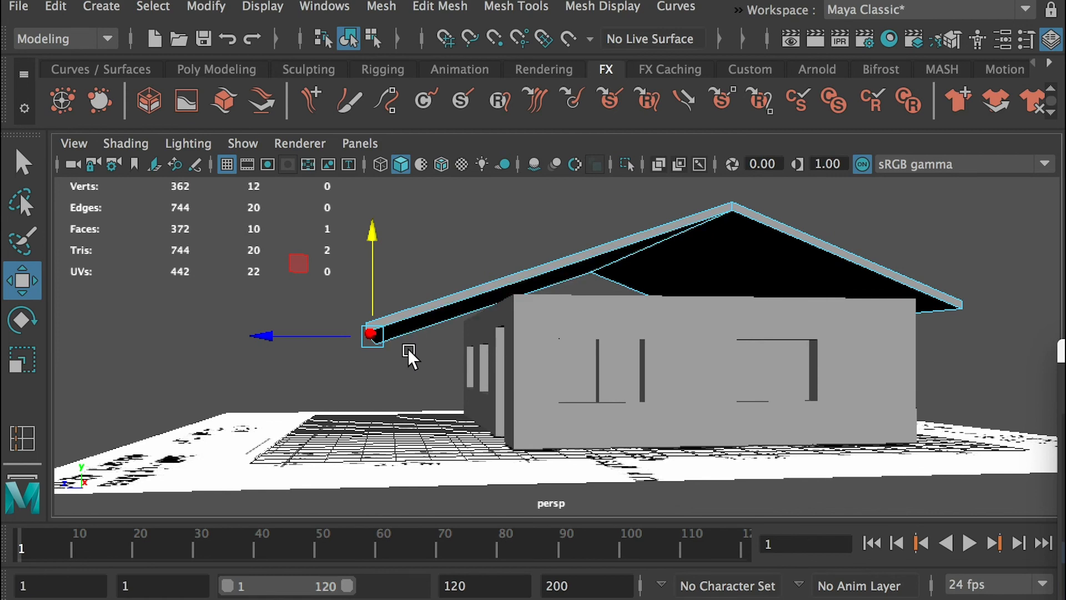
pyautogui.keyDown('alt'); pyautogui.moveTo(443, 414); pyautogui.dragTo(644, 362); pyautogui.keyUp('alt')
pyautogui.moveTo(673, 256); pyautogui.dragTo(724, 225, button='right')
pyautogui.keyDown('alt'); pyautogui.moveTo(723, 339); pyautogui.dragTo(787, 281); pyautogui.keyUp('alt')
pyautogui.keyDown('alt'); pyautogui.moveTo(786, 351); pyautogui.dragTo(721, 355); pyautogui.keyUp('alt')
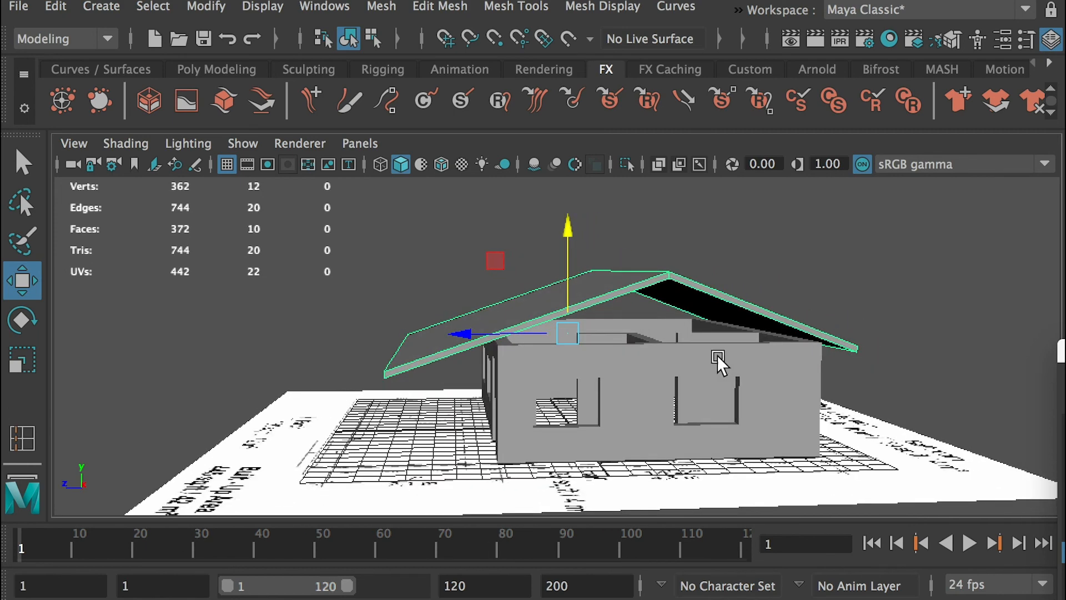
# - Create a polygon cube and move it out to the end of the porch beneath the roof corner
pyautogui.click(101, 6)
pyautogui.moveTo(167, 81)
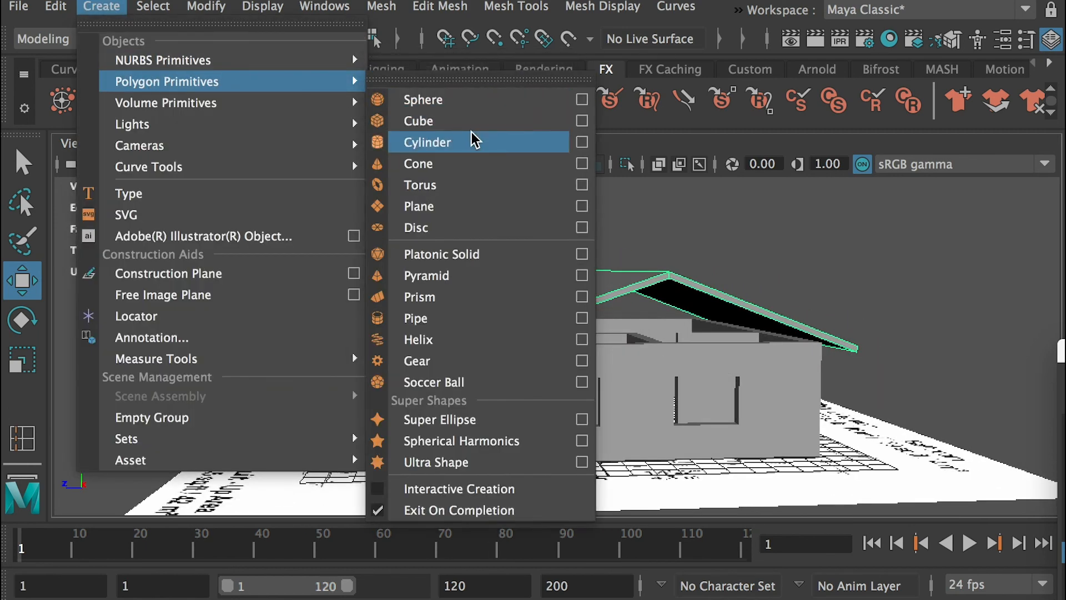
pyautogui.click(455, 121)
pyautogui.moveTo(452, 429); pyautogui.dragTo(694, 439)
pyautogui.moveTo(822, 442); pyautogui.dragTo(994, 443)
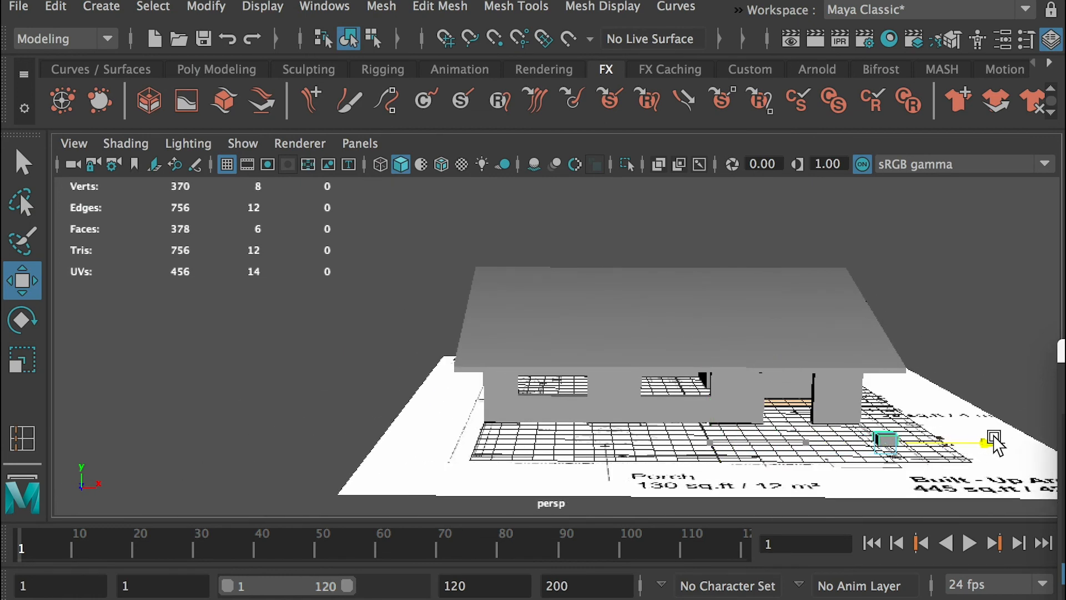
pyautogui.press('f')
pyautogui.keyDown('alt'); pyautogui.moveTo(754, 404); pyautogui.dragTo(609, 428); pyautogui.keyUp('alt')
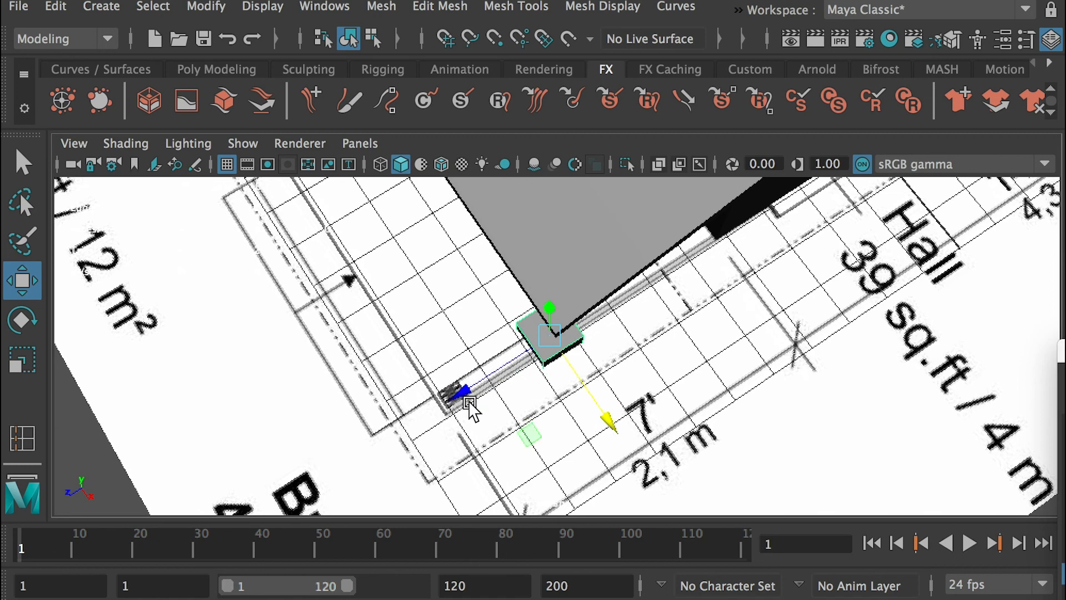
# - Stretch the cube vertically into a tall porch post and adjust its height position so it stands on the floor plan
pyautogui.press('r')
pyautogui.keyDown('alt'); pyautogui.moveTo(566, 368); pyautogui.dragTo(555, 356); pyautogui.keyUp('alt')
pyautogui.moveTo(557, 428); pyautogui.dragTo(582, 107)
pyautogui.press('w')
pyautogui.moveTo(571, 307); pyautogui.dragTo(591, 401)
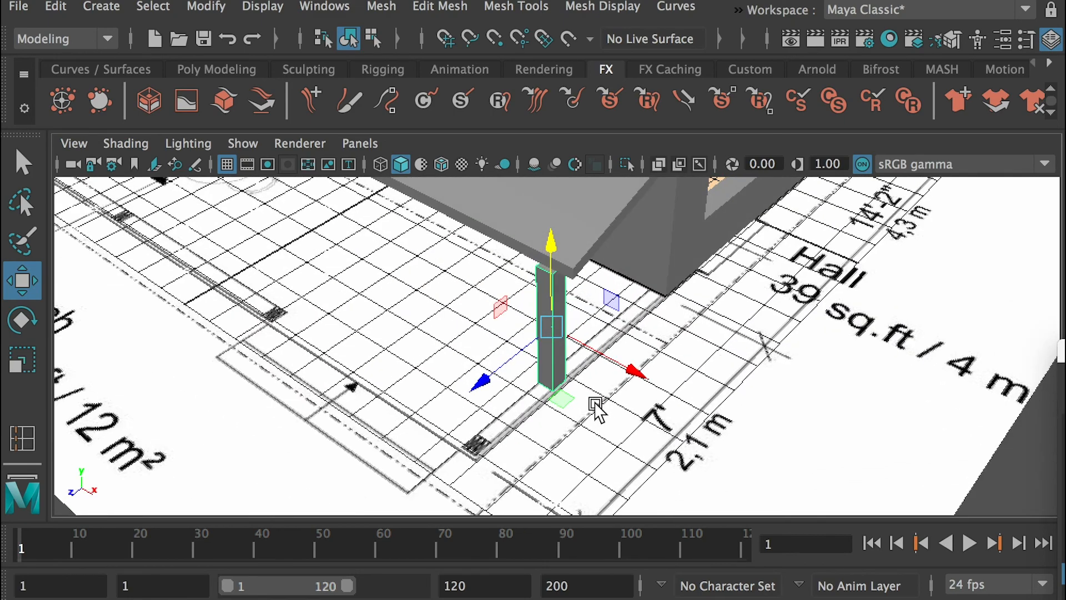
# - Scale the porch post's horizontal cross-section down to make it slimmer
pyautogui.click(558, 400)
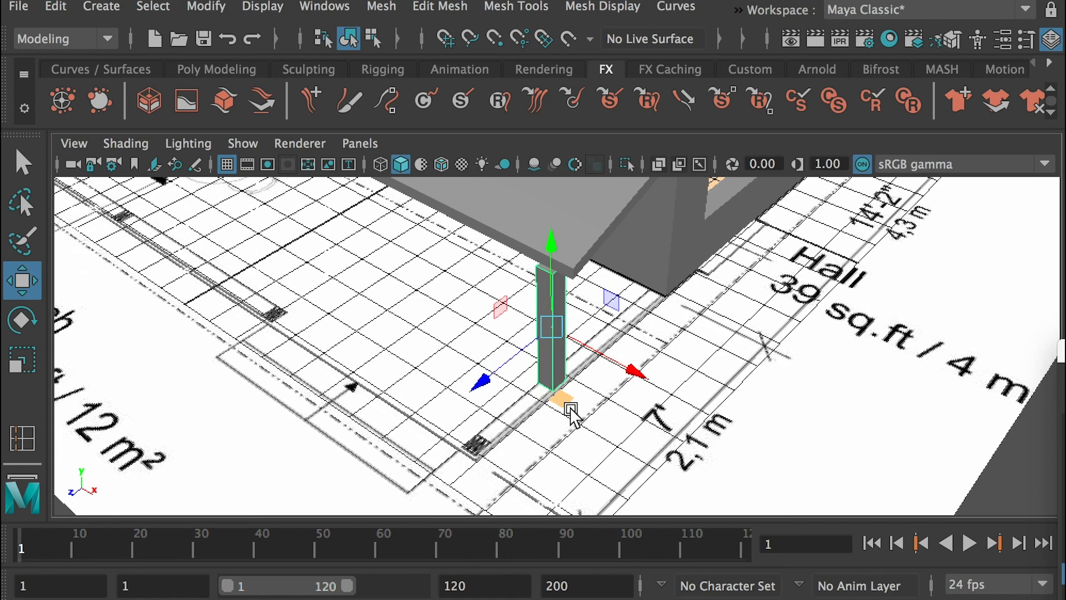
pyautogui.press('r')
pyautogui.moveTo(560, 399); pyautogui.dragTo(523, 397)
# - Adjust the post vertically to meet the underside of the porch eave, and keep it selected as an object
pyautogui.keyDown('alt'); pyautogui.moveTo(530, 338); pyautogui.dragTo(428, 228); pyautogui.keyUp('alt')
pyautogui.keyDown('alt'); pyautogui.moveTo(570, 367); pyautogui.dragTo(577, 414, button='middle'); pyautogui.keyUp('alt')
pyautogui.keyDown('alt'); pyautogui.moveTo(576, 412); pyautogui.dragTo(608, 302); pyautogui.keyUp('alt')
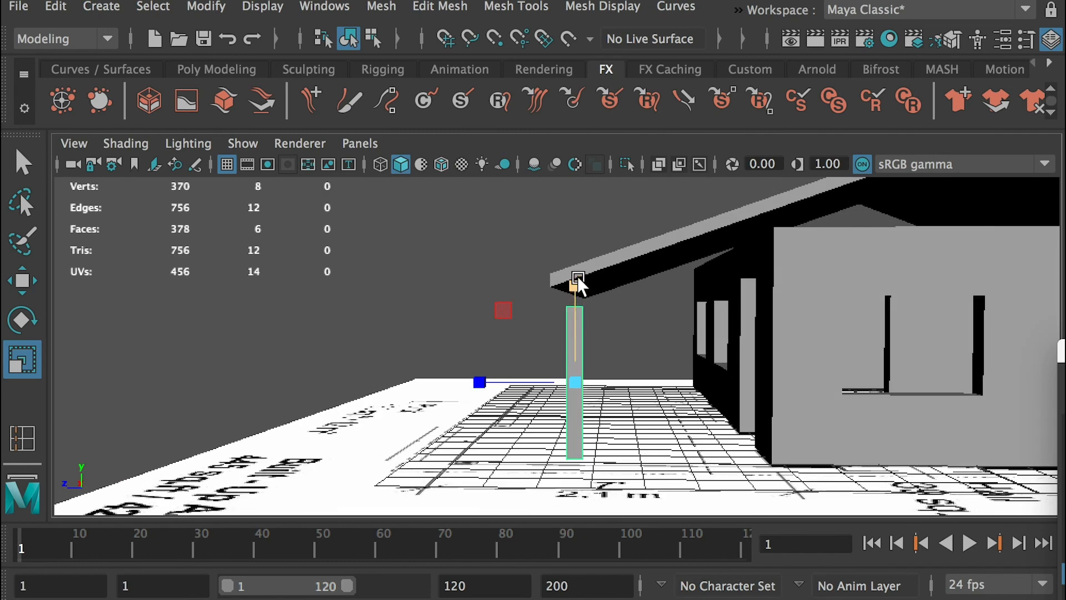
pyautogui.press('w')
pyautogui.moveTo(577, 278); pyautogui.dragTo(839, 297)
pyautogui.click(885, 326)
pyautogui.moveTo(885, 326); pyautogui.dragTo(323, 310, button='right')
pyautogui.keyDown('alt'); pyautogui.moveTo(476, 346); pyautogui.dragTo(509, 364); pyautogui.keyUp('alt')
pyautogui.keyDown('alt'); pyautogui.moveTo(508, 364); pyautogui.dragTo(608, 435, button='right'); pyautogui.keyUp('alt')
pyautogui.click(548, 375)
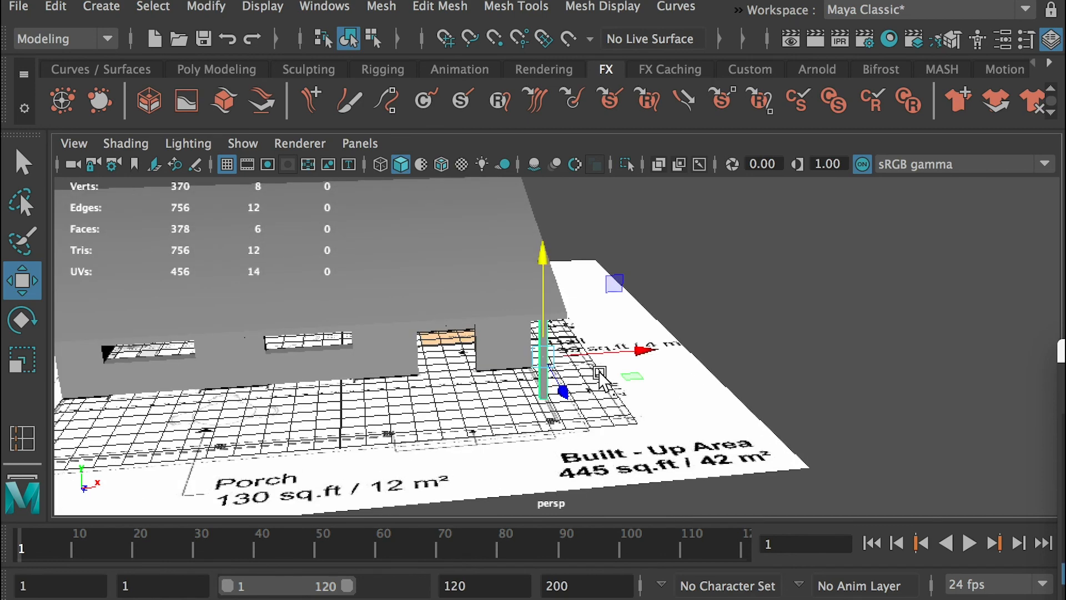
# - Duplicate the porch's right corner post and place the copy at the porch's left front corner
pyautogui.hotkey('ctrl', 'd')
pyautogui.moveTo(632, 350); pyautogui.dragTo(230, 384)
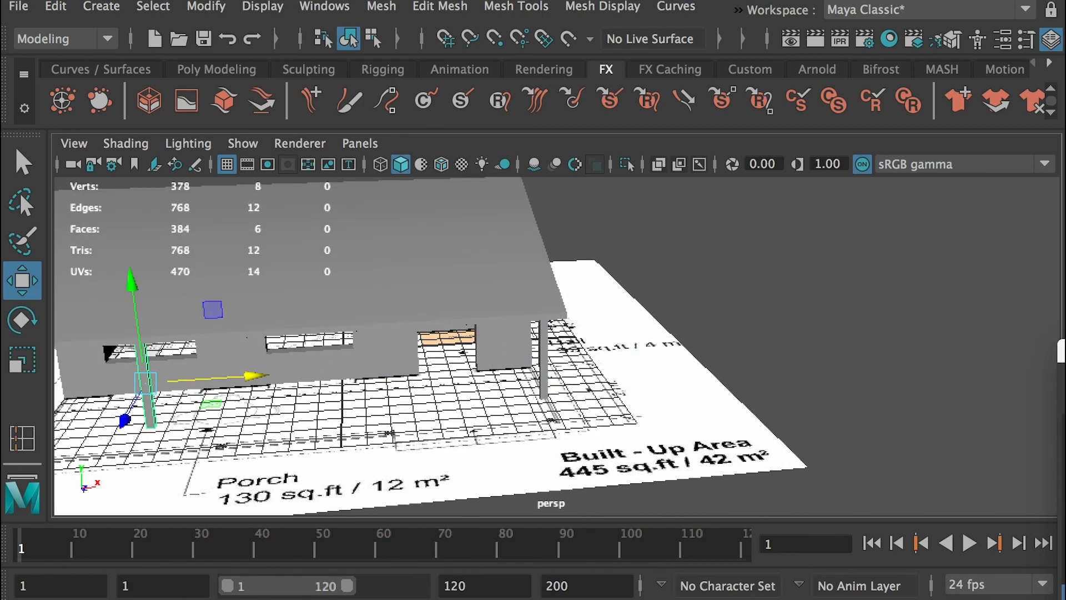
pyautogui.keyDown('alt'); pyautogui.moveTo(247, 388); pyautogui.dragTo(577, 395, button='middle'); pyautogui.keyUp('alt')
pyautogui.keyDown('alt'); pyautogui.moveTo(482, 375); pyautogui.dragTo(536, 422, button='right'); pyautogui.keyUp('alt')
pyautogui.moveTo(540, 392); pyautogui.dragTo(578, 399)
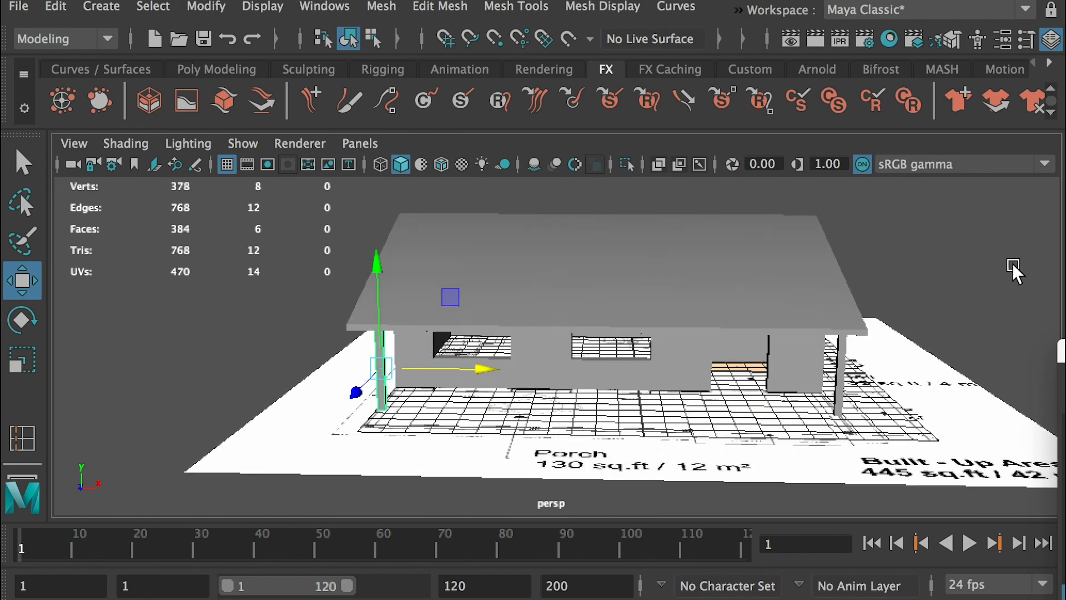
pyautogui.click(973, 309)
pyautogui.keyDown('alt'); pyautogui.moveTo(974, 309); pyautogui.dragTo(866, 311); pyautogui.keyUp('alt')
pyautogui.keyDown('alt'); pyautogui.moveTo(794, 379); pyautogui.dragTo(582, 389); pyautogui.keyUp('alt')
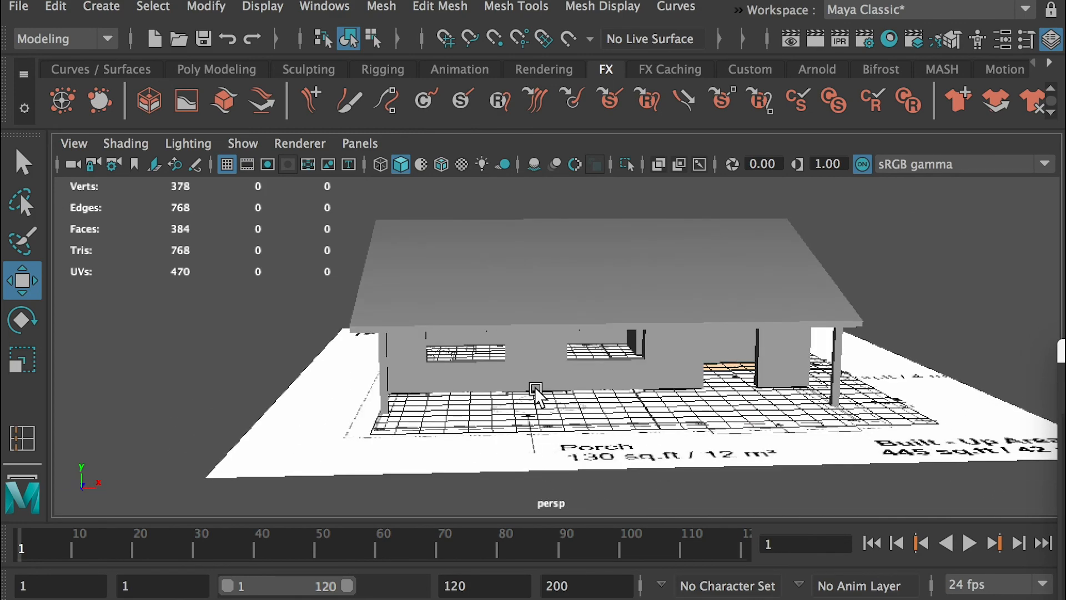
# - Duplicate the left corner post, shift the copy inward and set its Rotate Z to 90 to make a horizontal rail
pyautogui.click(380, 383)
pyautogui.hotkey('ctrl', 'd')
pyautogui.moveTo(471, 368); pyautogui.dragTo(534, 365)
pyautogui.press('r')
pyautogui.press('e')
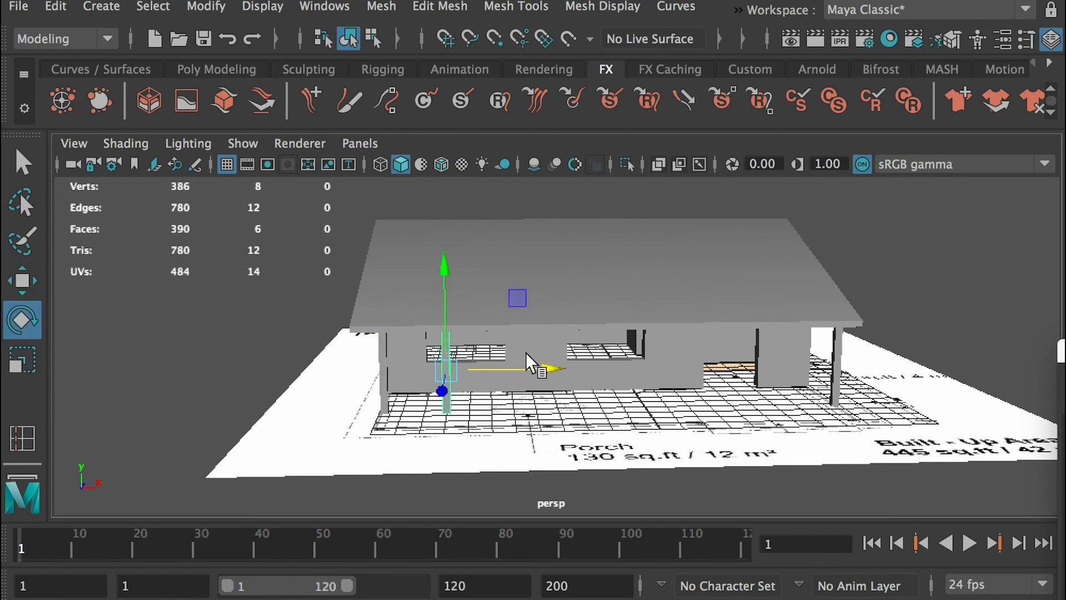
pyautogui.moveTo(502, 286); pyautogui.dragTo(599, 372)
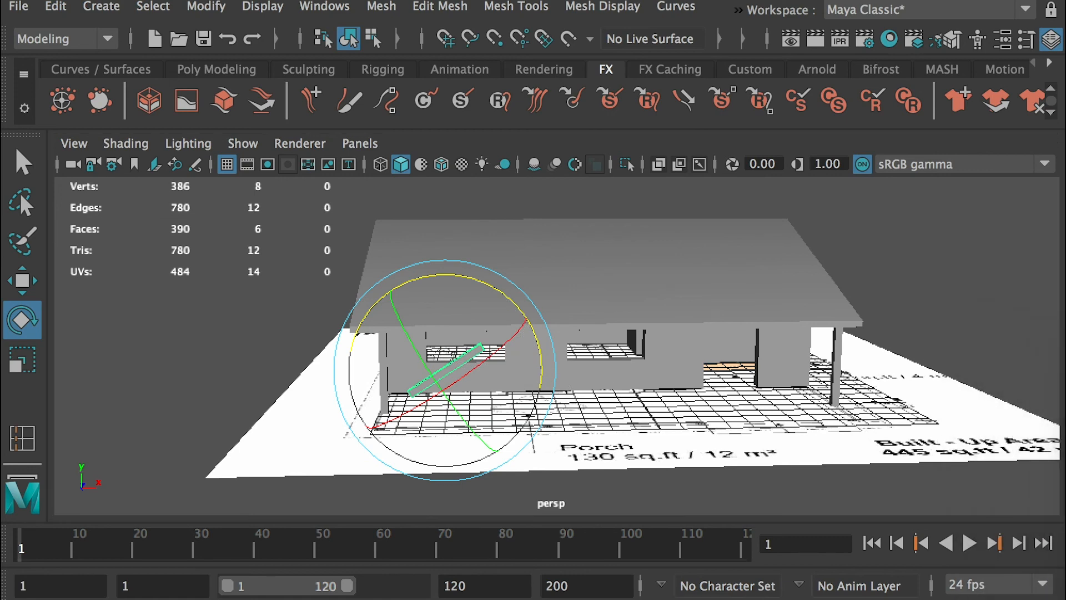
pyautogui.moveTo(1064, 145); pyautogui.dragTo(733, 69)
pyautogui.click(891, 240)
pyautogui.click(894, 240)
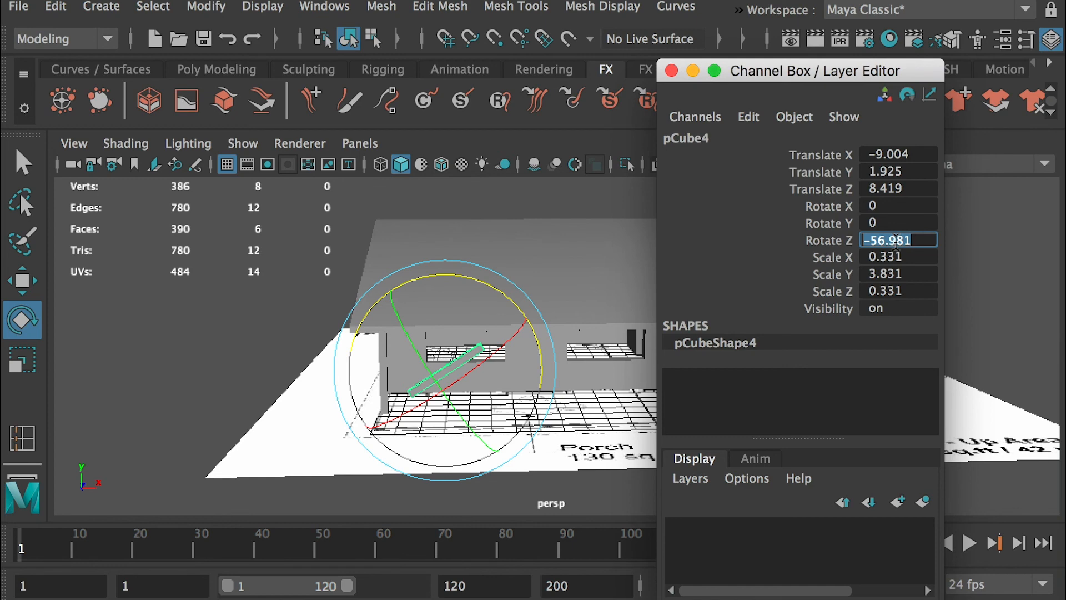
pyautogui.press('Return')
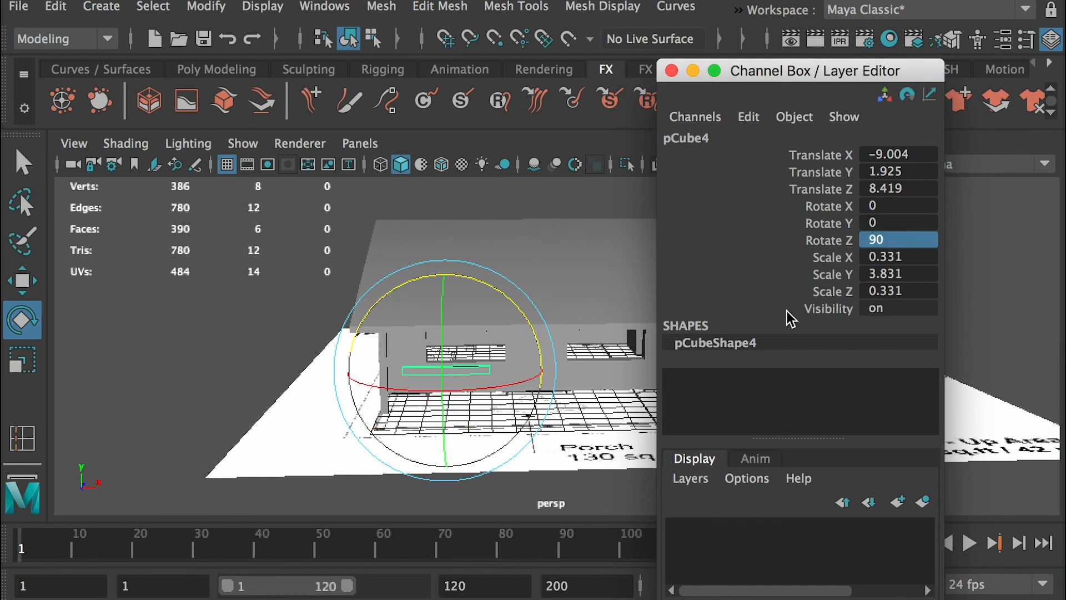
pyautogui.moveTo(752, 72); pyautogui.dragTo(1065, 122)
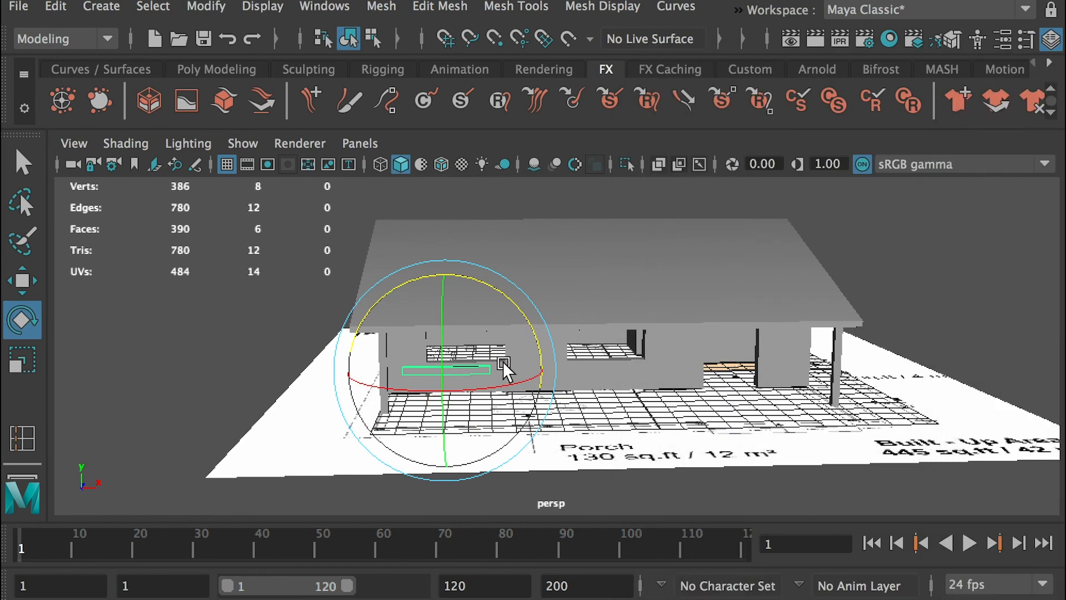
# - Stretch the horizontal rail to a Scale Y of about 9.1 and position it beside the left corner post
pyautogui.press('r')
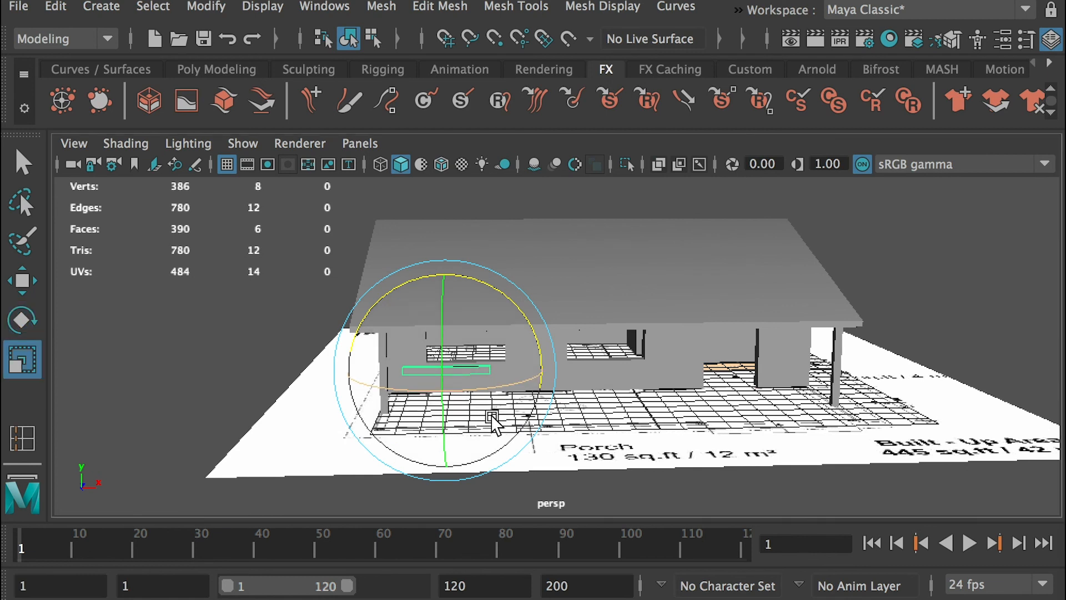
pyautogui.moveTo(352, 368); pyautogui.dragTo(235, 363)
pyautogui.press('w')
pyautogui.moveTo(534, 364); pyautogui.dragTo(585, 360)
# - Following the reference photo, duplicate the front rail and slide the copy along the porch until it meets the right corner post
pyautogui.press('super+Tab')
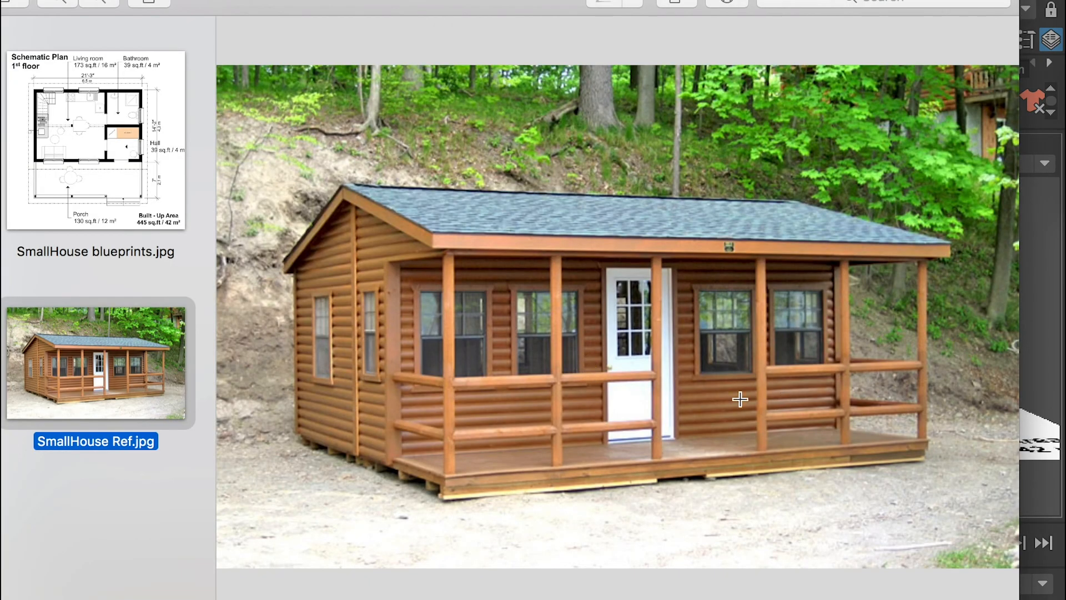
pyautogui.press('super+Tab')
pyautogui.moveTo(742, 398)
pyautogui.keyDown('alt'); pyautogui.mouseDown()
pyautogui.moveTo(718, 390)
pyautogui.moveTo(736, 401)
pyautogui.mouseUp(); pyautogui.keyUp('alt')
pyautogui.hotkey('ctrl', 'd')
pyautogui.moveTo(599, 366); pyautogui.dragTo(841, 373)
pyautogui.press('f')
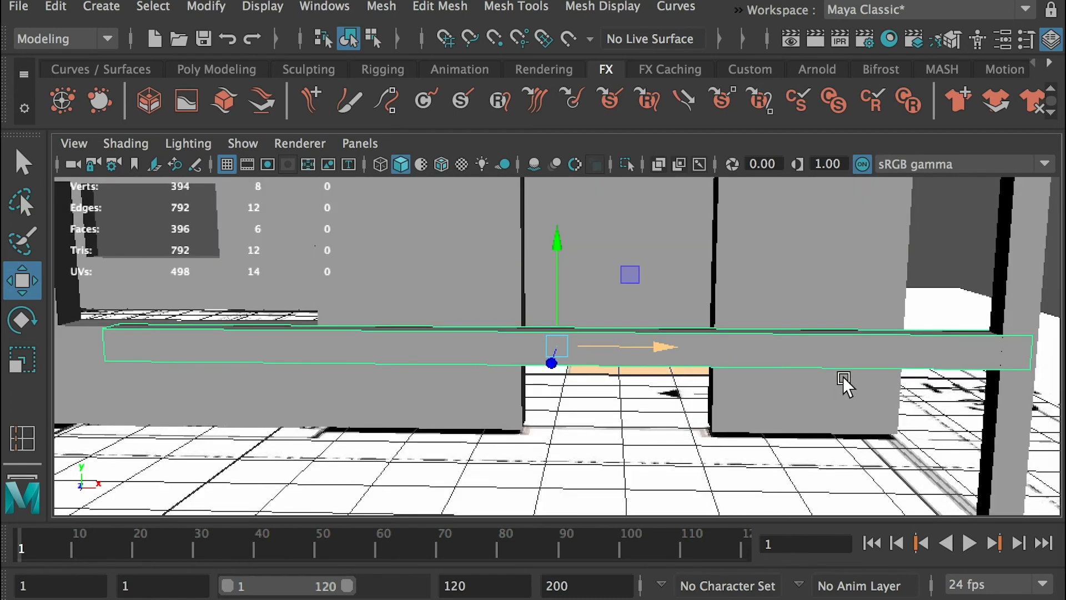
pyautogui.keyDown('alt'); pyautogui.moveTo(914, 386); pyautogui.dragTo(672, 354, button='right'); pyautogui.keyUp('alt')
pyautogui.moveTo(665, 350)
pyautogui.mouseDown()
pyautogui.moveTo(651, 350)
pyautogui.moveTo(659, 349)
pyautogui.mouseUp()
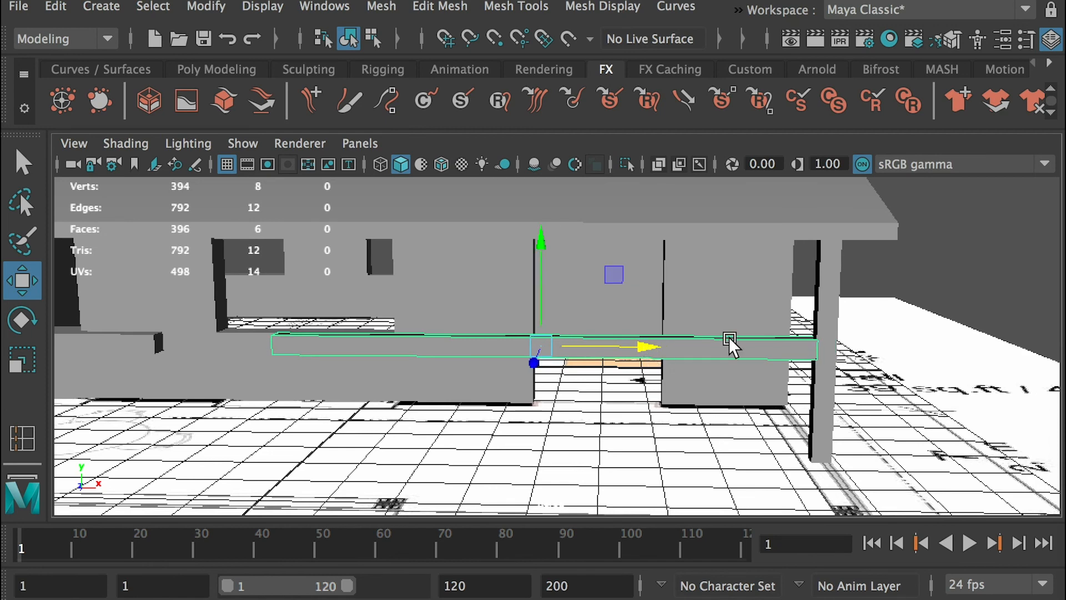
pyautogui.click(831, 333)
pyautogui.keyDown('alt'); pyautogui.moveTo(854, 349); pyautogui.dragTo(641, 366, button='right'); pyautogui.keyUp('alt')
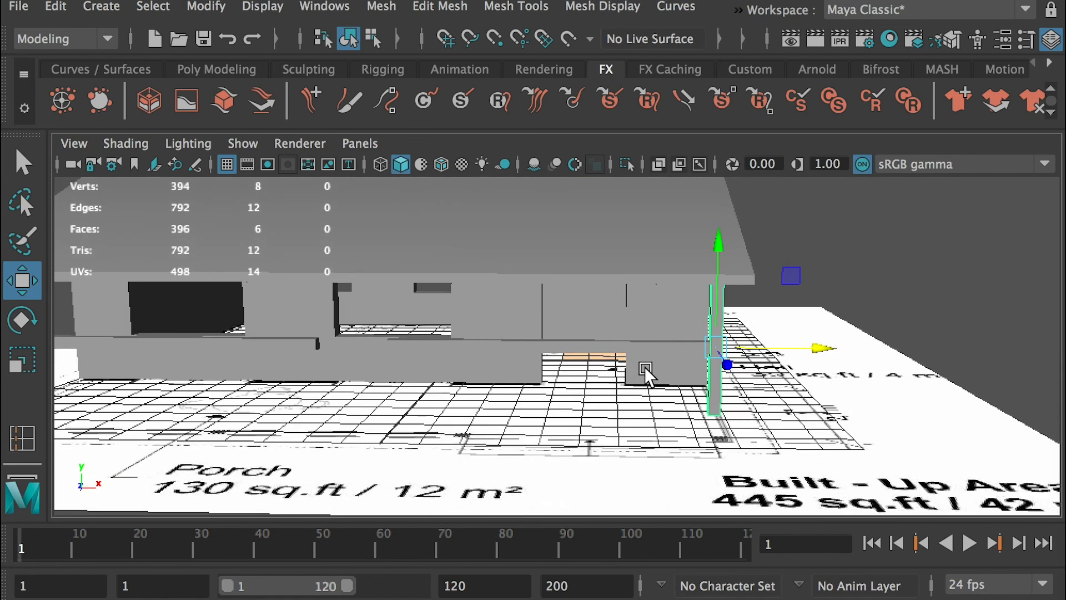
pyautogui.press('super+Tab')
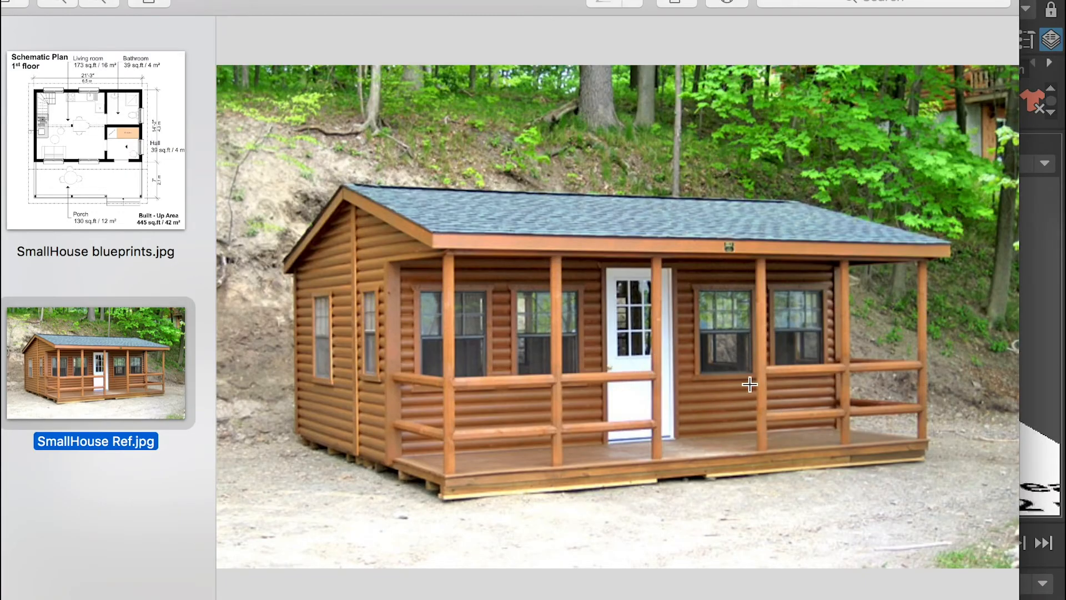
pyautogui.press('super+Tab')
pyautogui.keyDown('alt'); pyautogui.moveTo(642, 361); pyautogui.dragTo(583, 332); pyautogui.keyUp('alt')
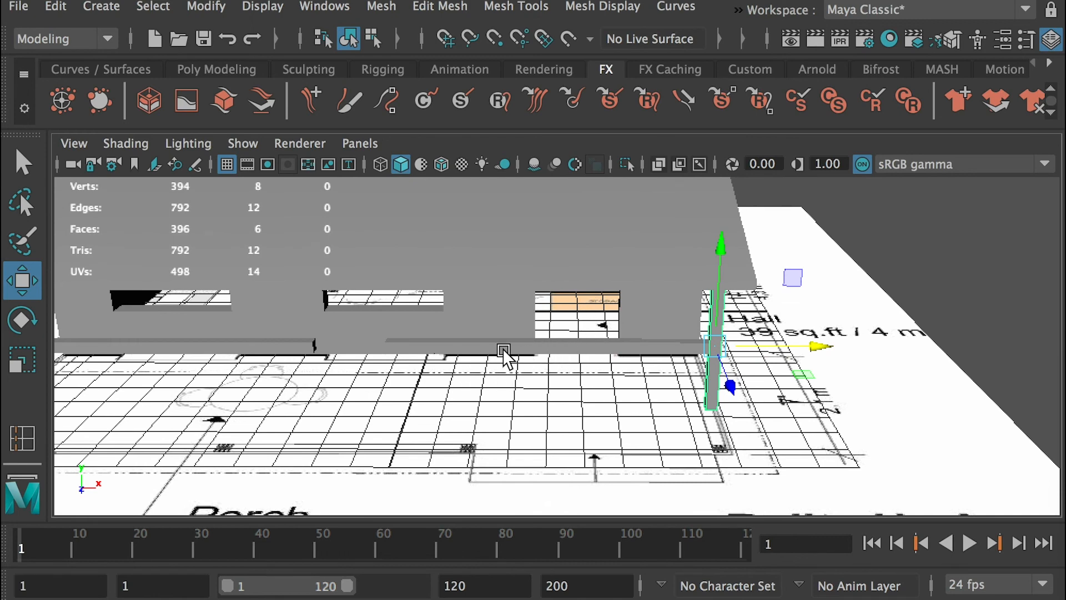
pyautogui.moveTo(421, 355); pyautogui.dragTo(400, 338, button='right')
pyautogui.click(386, 350)
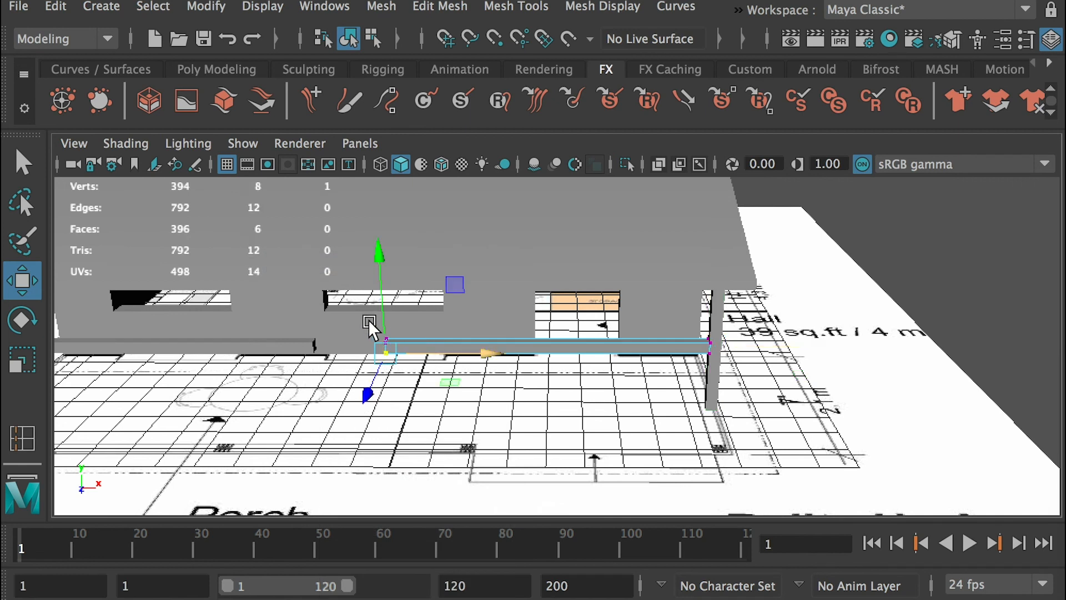
pyautogui.hotkey('ctrl', 'z')
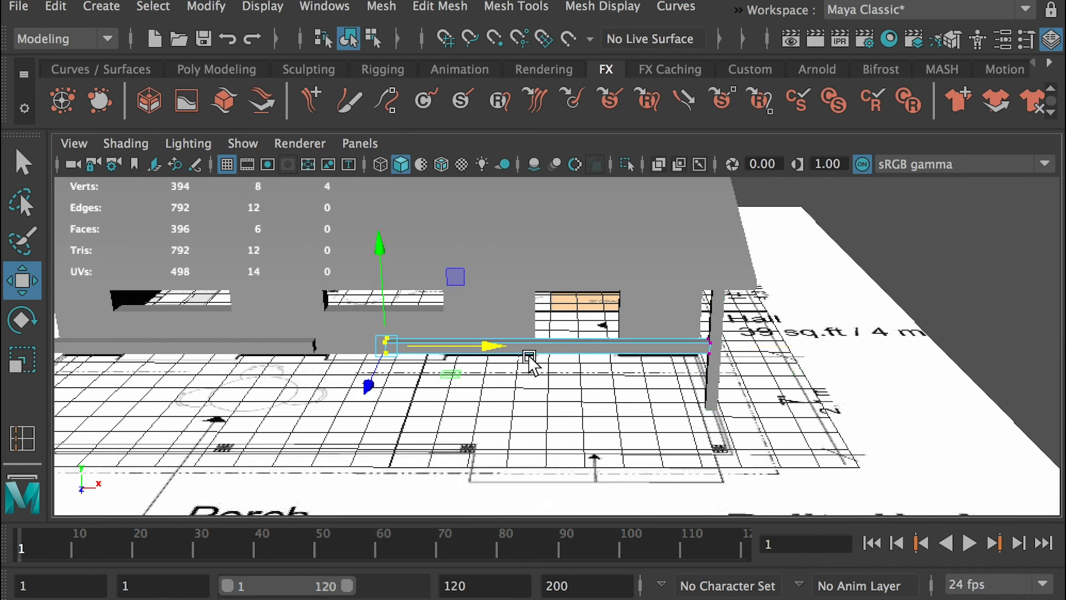
pyautogui.moveTo(509, 350); pyautogui.dragTo(525, 348)
pyautogui.hotkey('ctrl', 'z')
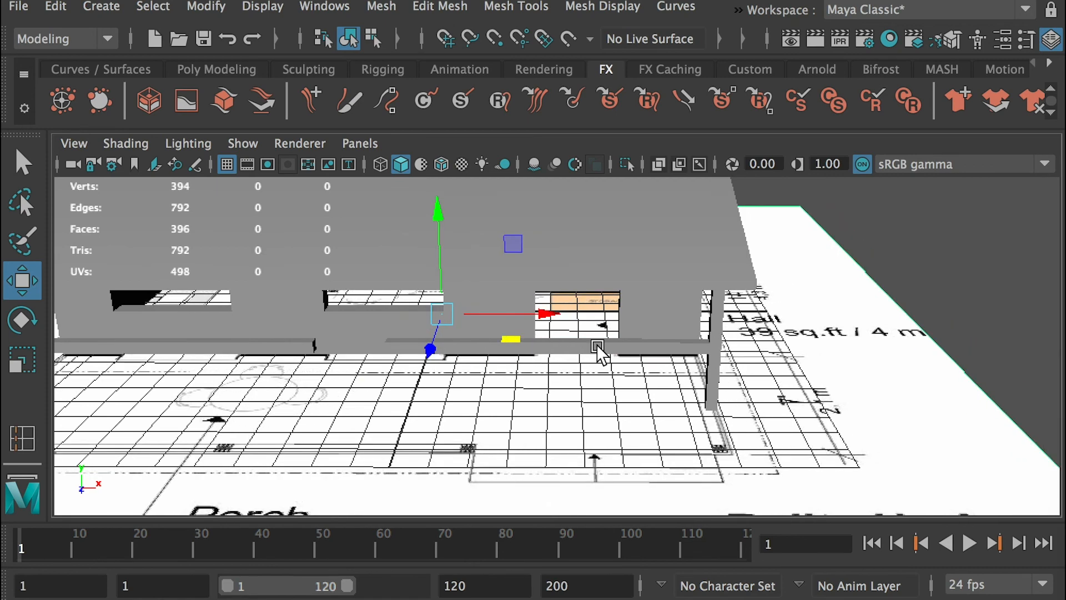
# - Shorten the right front rail by moving its inner end vertices toward the right corner post
pyautogui.click(598, 349)
pyautogui.moveTo(594, 262); pyautogui.dragTo(415, 302, button='right')
pyautogui.moveTo(347, 308); pyautogui.dragTo(441, 395)
pyautogui.scroll(3, 470, 393)
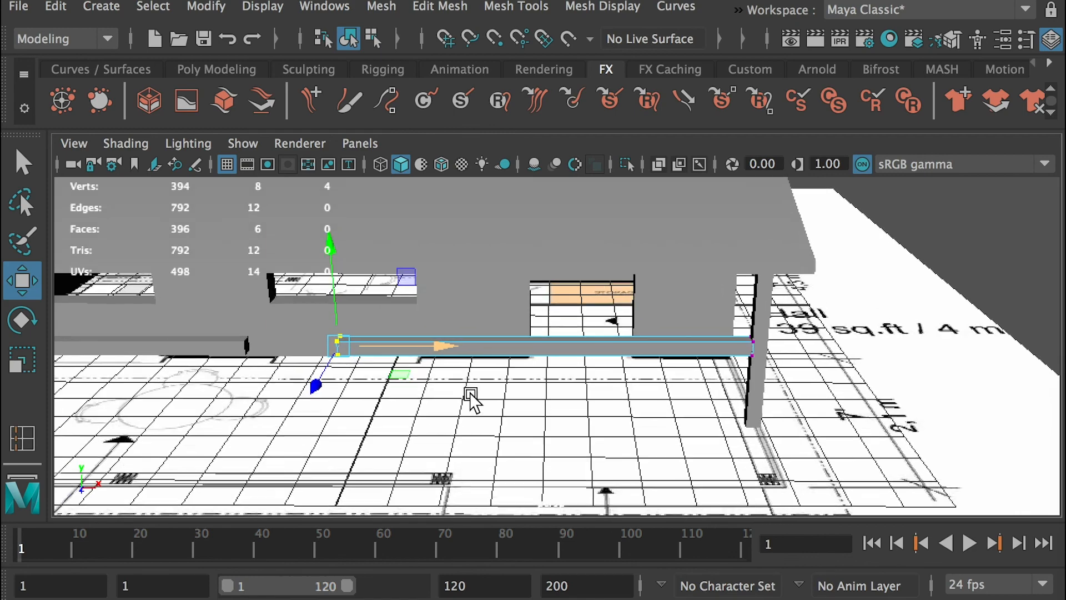
pyautogui.moveTo(437, 349); pyautogui.dragTo(635, 350)
pyautogui.moveTo(702, 345); pyautogui.dragTo(732, 350)
# - Lengthen the left front rail by moving its inner end vertices toward the middle of the porch
pyautogui.moveTo(403, 406)
pyautogui.keyDown('alt'); pyautogui.mouseDown(button='right')
pyautogui.moveTo(346, 355)
pyautogui.moveTo(389, 415)
pyautogui.mouseUp(button='right'); pyautogui.keyUp('alt')
pyautogui.click(328, 348)
pyautogui.moveTo(308, 350); pyautogui.dragTo(198, 258, button='right')
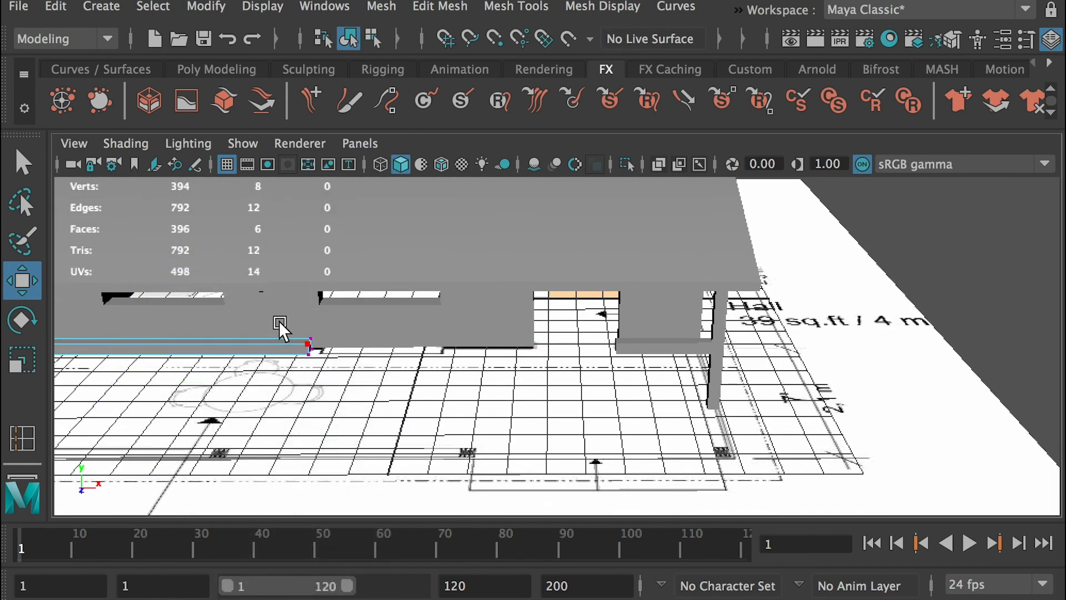
pyautogui.moveTo(286, 317); pyautogui.dragTo(346, 387)
pyautogui.moveTo(411, 349); pyautogui.dragTo(564, 339)
# - Duplicate the right corner post twice and place the copies at the inner ends of the two front rails
pyautogui.keyDown('alt'); pyautogui.moveTo(581, 421); pyautogui.dragTo(579, 397); pyautogui.keyUp('alt')
pyautogui.keyDown('alt'); pyautogui.moveTo(579, 398); pyautogui.dragTo(637, 383, button='right'); pyautogui.keyUp('alt')
pyautogui.moveTo(693, 331); pyautogui.dragTo(698, 301, button='right')
pyautogui.click(688, 304)
pyautogui.keyDown('alt'); pyautogui.moveTo(797, 340); pyautogui.dragTo(589, 340); pyautogui.keyUp('alt')
pyautogui.scroll(3, 603, 441)
pyautogui.scroll(1, 602, 442)
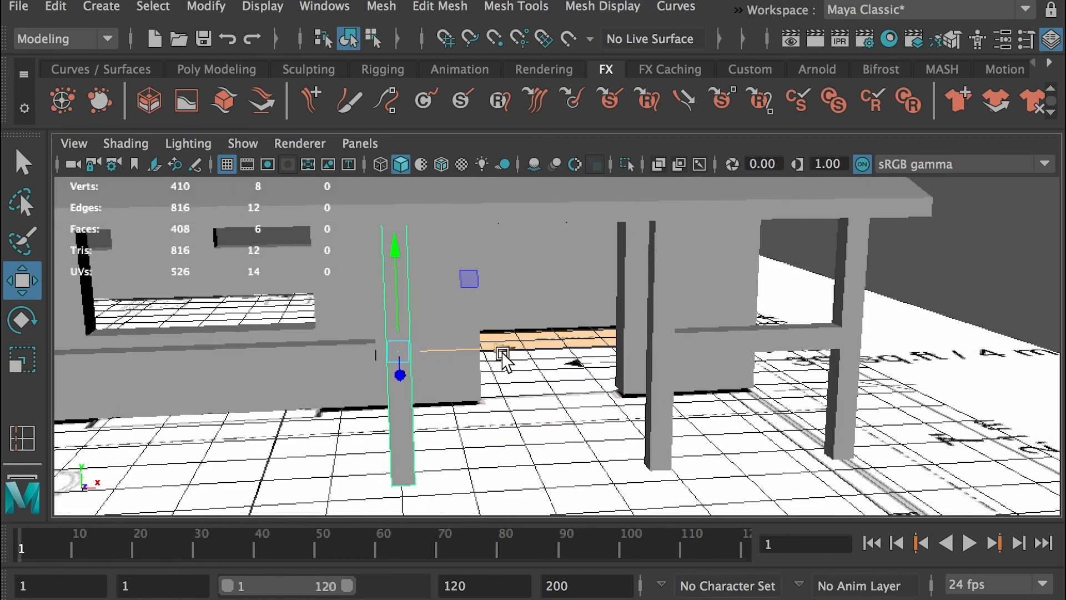
pyautogui.moveTo(497, 349); pyautogui.dragTo(492, 350)
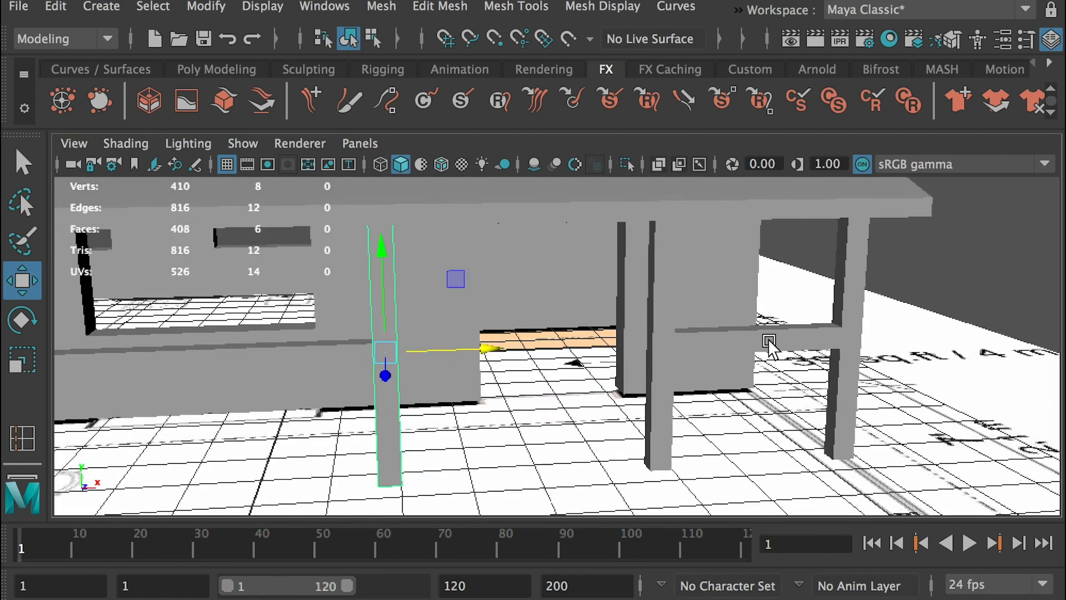
# - Duplicate the short front rail at the right end of the porch
pyautogui.scroll(-5, 508, 318)
pyautogui.click(801, 316)
pyautogui.scroll(-5, 800, 317)
pyautogui.keyDown('alt'); pyautogui.moveTo(541, 308); pyautogui.dragTo(635, 357); pyautogui.keyUp('alt')
pyautogui.click(638, 353)
pyautogui.hotkey('ctrl', 'd')
# - Turn the duplicated rail perpendicular to the porch front by setting its Rotate X to 90
pyautogui.scroll(3, 655, 402)
pyautogui.press('e')
pyautogui.moveTo(599, 355); pyautogui.dragTo(954, 321)
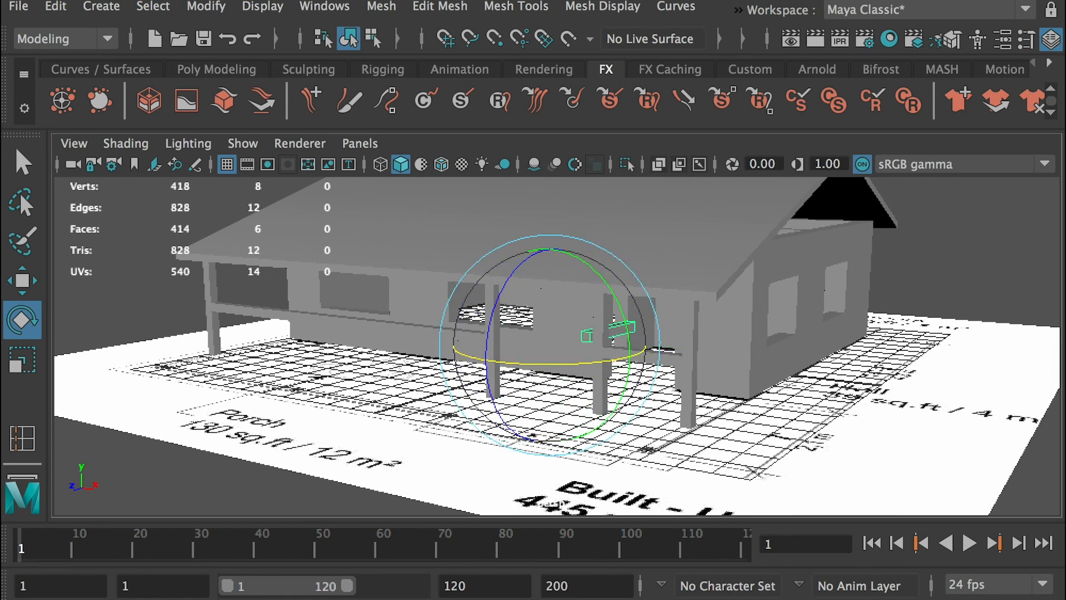
pyautogui.hotkey('ctrl', 'a')
pyautogui.click(1004, 256)
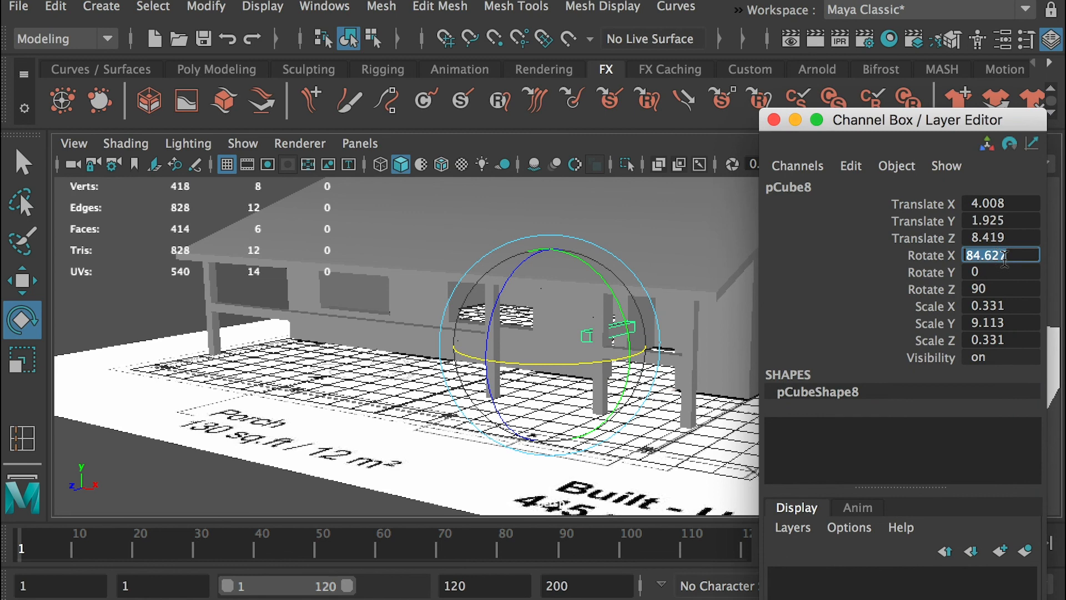
pyautogui.write('90')
pyautogui.press('Return')
pyautogui.click(796, 119)
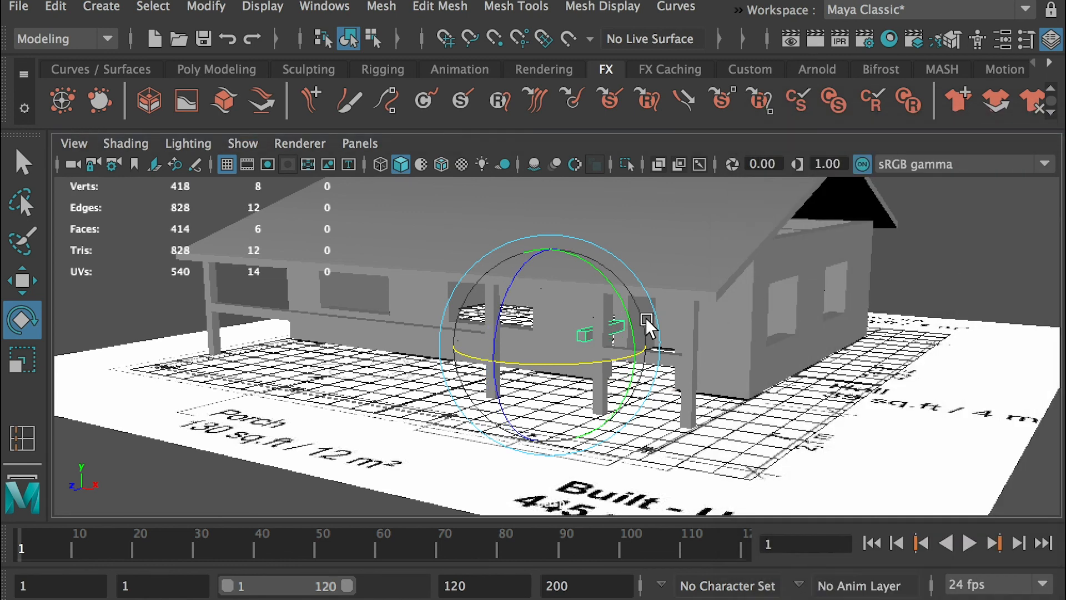
# - Move the crosswise rail away from the front posts and center its pivot
pyautogui.press('w')
pyautogui.moveTo(665, 351); pyautogui.dragTo(507, 344)
pyautogui.press('f')
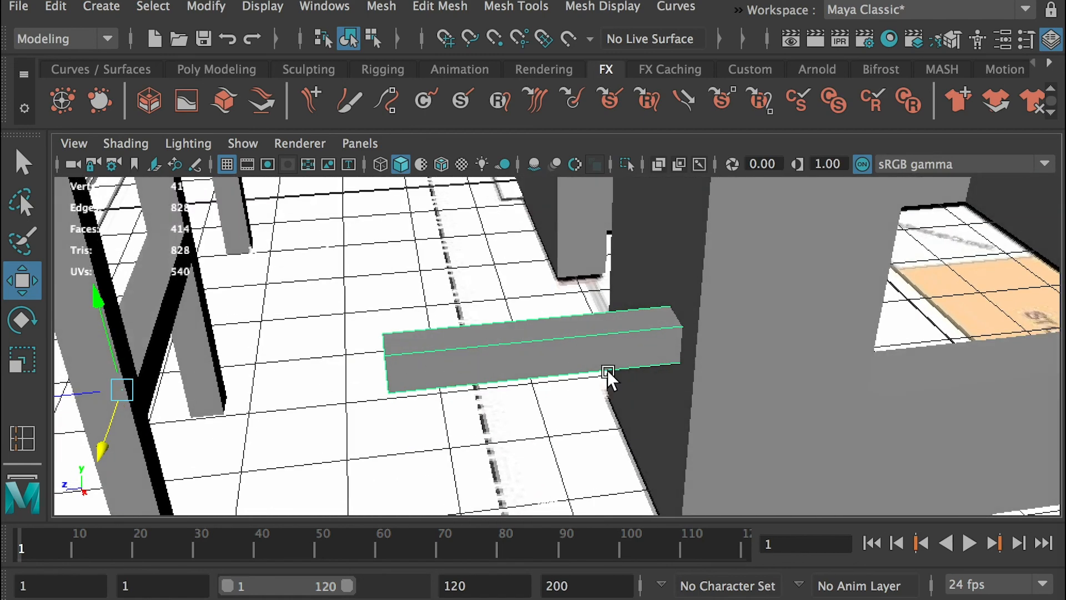
pyautogui.keyDown('alt'); pyautogui.moveTo(607, 370); pyautogui.dragTo(514, 347); pyautogui.keyUp('alt')
pyautogui.click(201, 5)
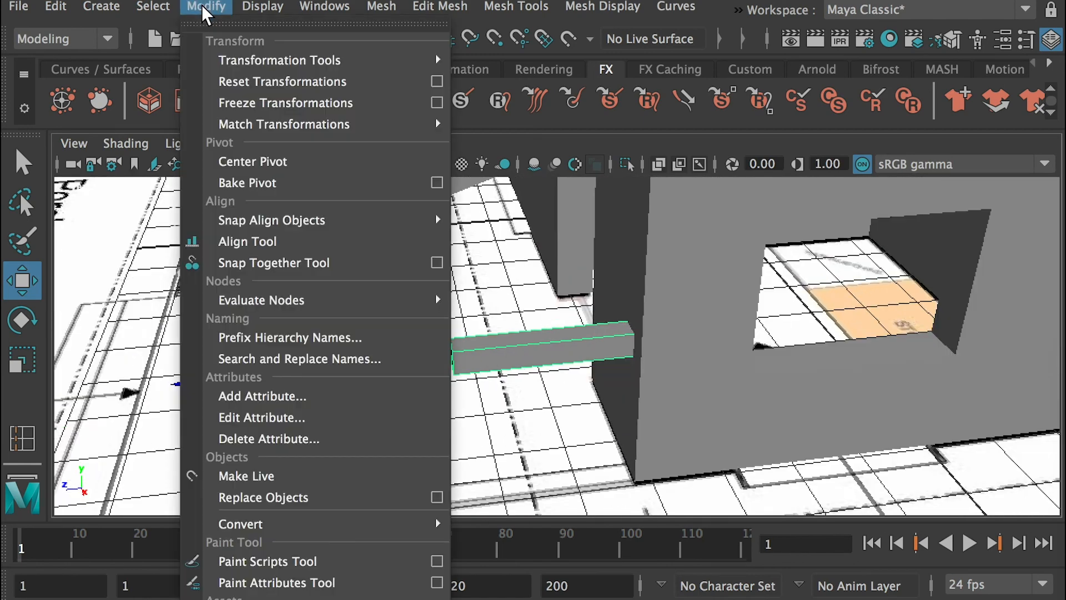
pyautogui.click(263, 164)
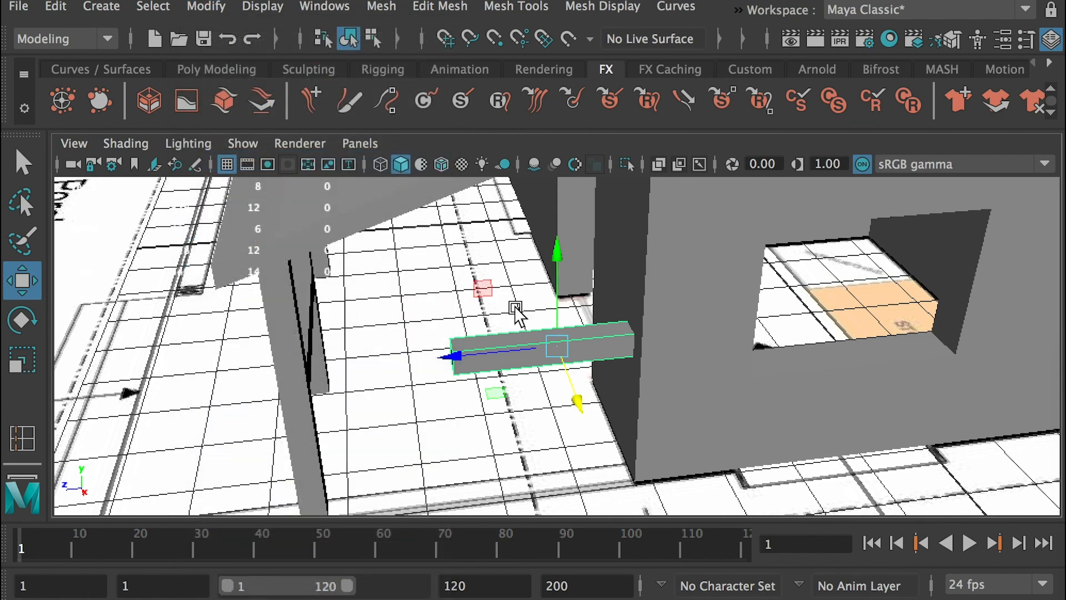
# - Position the crosswise rail on the right side of the porch with its front end against the corner post
pyautogui.moveTo(465, 352); pyautogui.dragTo(431, 373)
pyautogui.moveTo(484, 413); pyautogui.dragTo(501, 447)
pyautogui.moveTo(386, 405); pyautogui.dragTo(661, 358)
pyautogui.press('f')
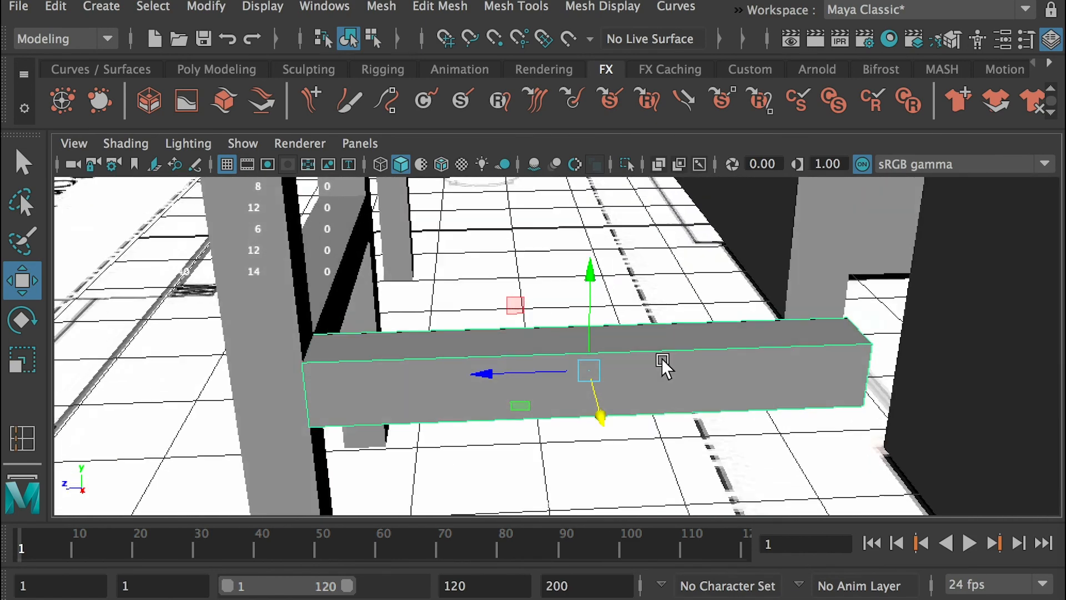
# - Extend the right side rail to the house wall by moving its rear end vertices
pyautogui.moveTo(749, 334); pyautogui.dragTo(786, 271, button='right')
pyautogui.moveTo(788, 273); pyautogui.dragTo(921, 463)
pyautogui.keyDown('alt'); pyautogui.moveTo(924, 420); pyautogui.dragTo(753, 375, button='right'); pyautogui.keyUp('alt')
pyautogui.keyDown('alt'); pyautogui.moveTo(755, 383); pyautogui.dragTo(581, 372); pyautogui.keyUp('alt')
pyautogui.moveTo(655, 379); pyautogui.dragTo(687, 378)
pyautogui.keyDown('alt'); pyautogui.moveTo(687, 378); pyautogui.dragTo(303, 316, button='right'); pyautogui.keyUp('alt')
pyautogui.keyDown('alt'); pyautogui.moveTo(303, 316); pyautogui.dragTo(556, 352); pyautogui.keyUp('alt')
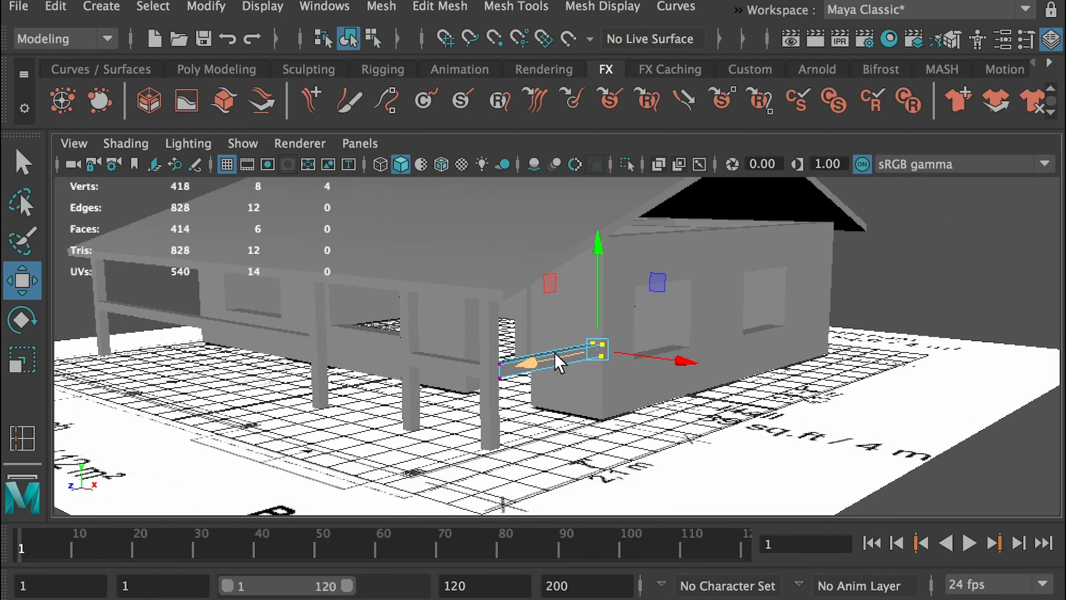
# - Duplicate the right side rail and move the copy to the left end of the porch
pyautogui.press('q')
pyautogui.moveTo(554, 262); pyautogui.dragTo(629, 256, button='right')
pyautogui.moveTo(548, 364); pyautogui.dragTo(627, 265, button='right')
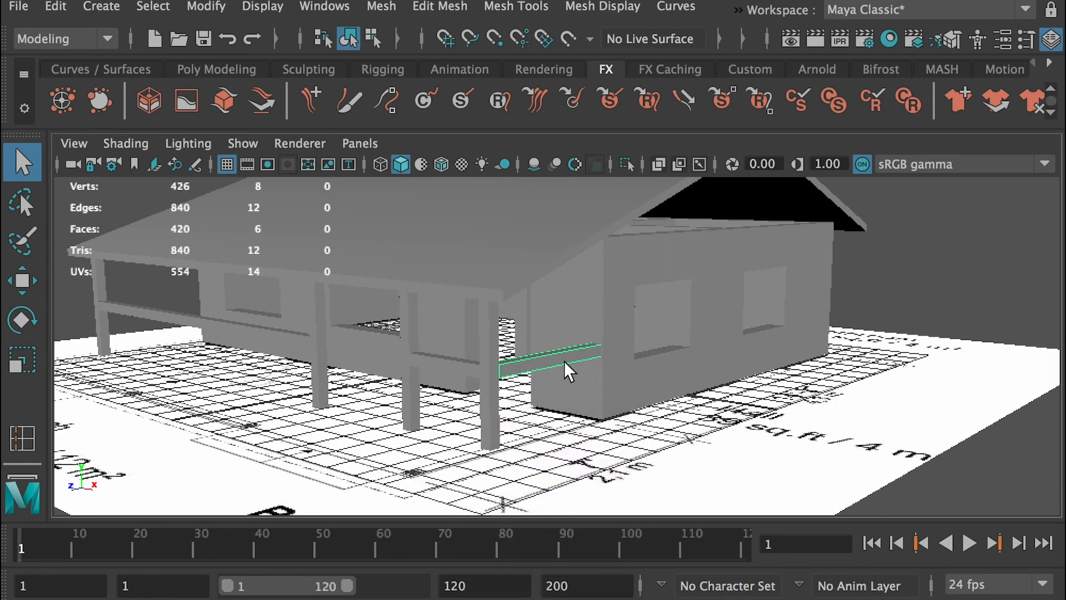
pyautogui.press('w')
pyautogui.press('f')
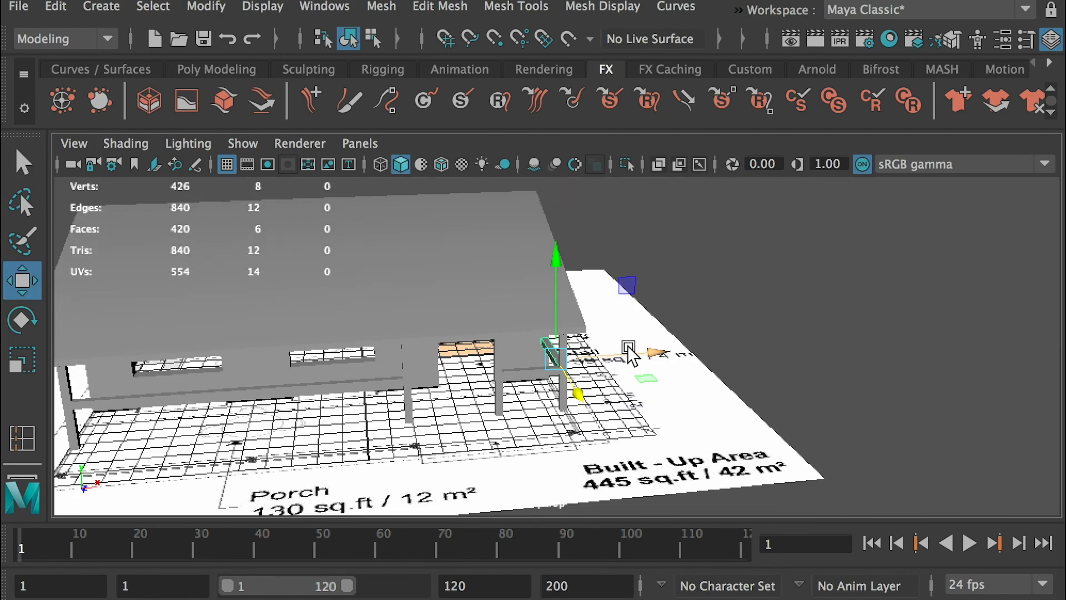
pyautogui.moveTo(657, 356); pyautogui.dragTo(130, 389)
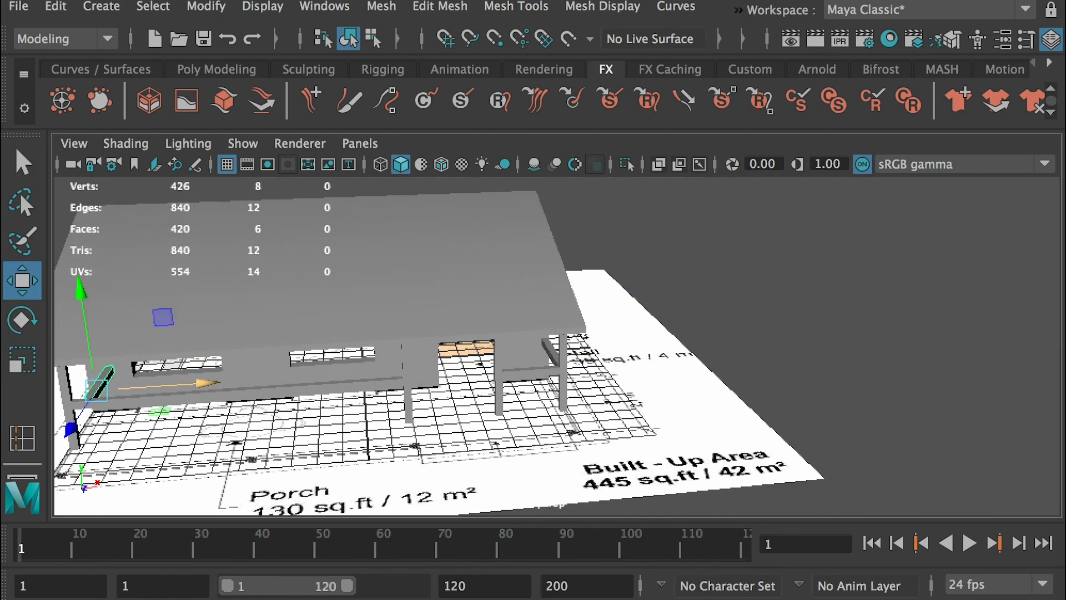
# - Align the copied side rail between the left corner post and the house wall
pyautogui.press('f')
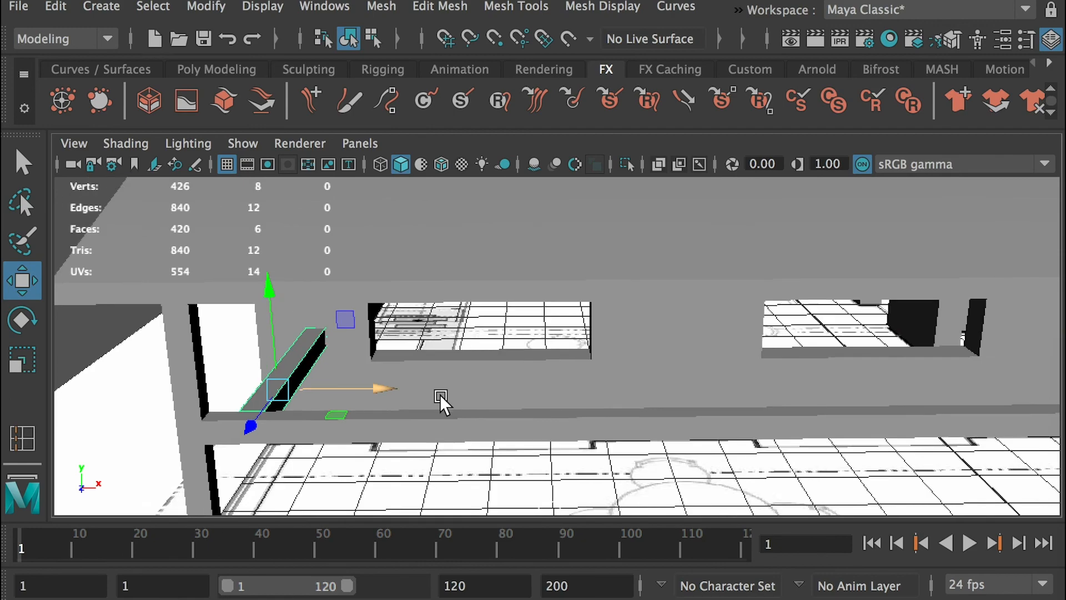
pyautogui.moveTo(511, 390)
pyautogui.mouseDown()
pyautogui.moveTo(459, 393)
pyautogui.moveTo(578, 395)
pyautogui.moveTo(527, 389)
pyautogui.mouseUp()
pyautogui.press('f')
pyautogui.keyDown('alt'); pyautogui.moveTo(728, 339); pyautogui.dragTo(707, 355); pyautogui.keyUp('alt')
pyautogui.keyDown('alt'); pyautogui.moveTo(588, 344); pyautogui.dragTo(311, 333, button='right'); pyautogui.keyUp('alt')
pyautogui.keyDown('alt'); pyautogui.moveTo(877, 358); pyautogui.dragTo(513, 334, button='right'); pyautogui.keyUp('alt')
pyautogui.keyDown('alt'); pyautogui.moveTo(513, 334); pyautogui.dragTo(461, 332); pyautogui.keyUp('alt')
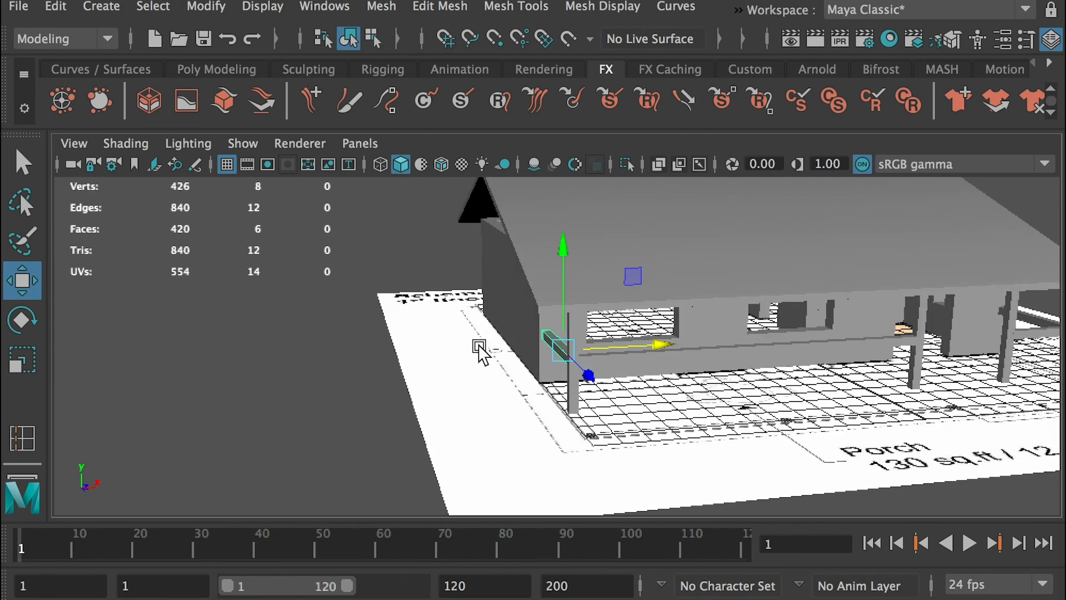
# - Fine-tune the rail alignment where the left side rail meets the front rail at the corner post, and clear the selection
pyautogui.keyDown('alt'); pyautogui.moveTo(461, 332); pyautogui.dragTo(638, 415, button='right'); pyautogui.keyUp('alt')
pyautogui.keyDown('shift'); pyautogui.click(605, 311); pyautogui.keyUp('shift')
pyautogui.moveTo(694, 377); pyautogui.dragTo(691, 370)
pyautogui.click(752, 378)
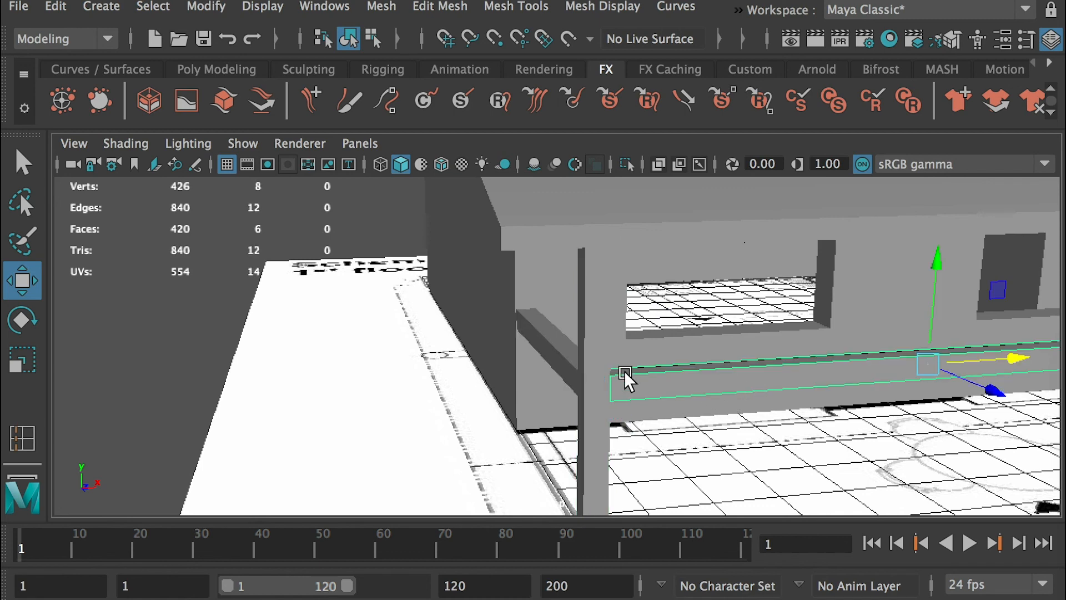
pyautogui.scroll(6, 650, 383)
pyautogui.scroll(1, 604, 414)
pyautogui.click(344, 307)
# - Create a polygon cube at the scene origin as the base for the floor slab
pyautogui.scroll(-10, 558, 338)
pyautogui.keyDown('alt'); pyautogui.moveTo(648, 358); pyautogui.dragTo(686, 369); pyautogui.keyUp('alt')
pyautogui.keyDown('alt'); pyautogui.moveTo(640, 383); pyautogui.dragTo(814, 480, button='right'); pyautogui.keyUp('alt')
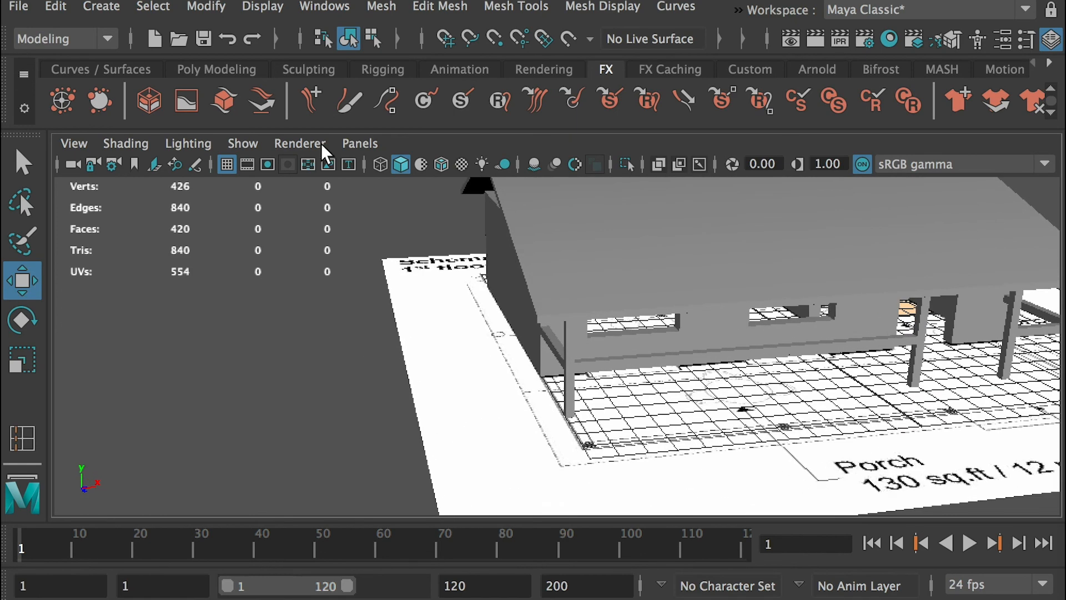
pyautogui.click(104, 7)
pyautogui.moveTo(165, 82)
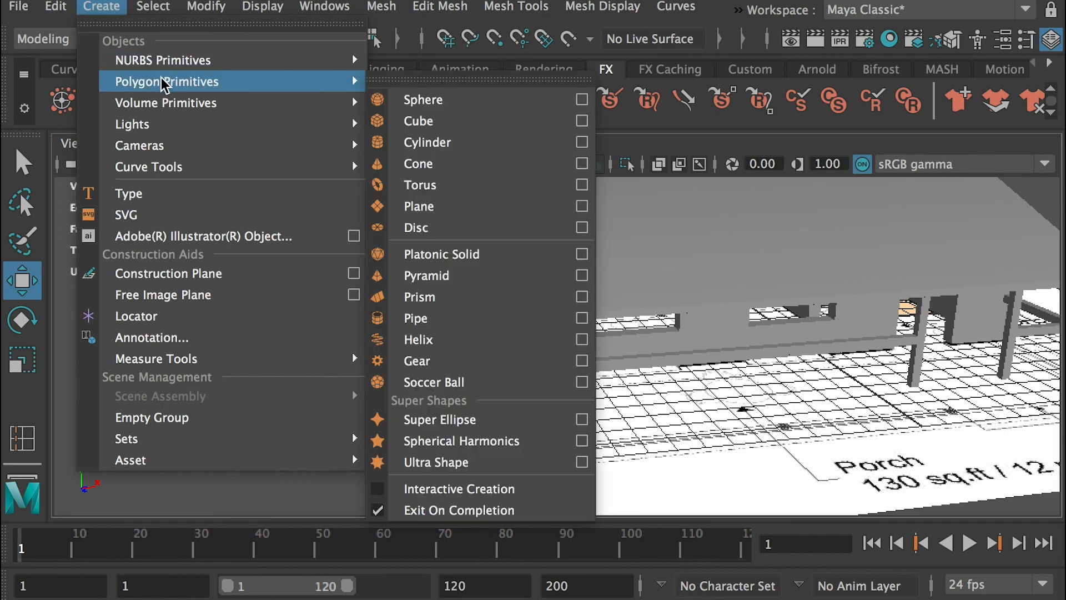
pyautogui.click(453, 121)
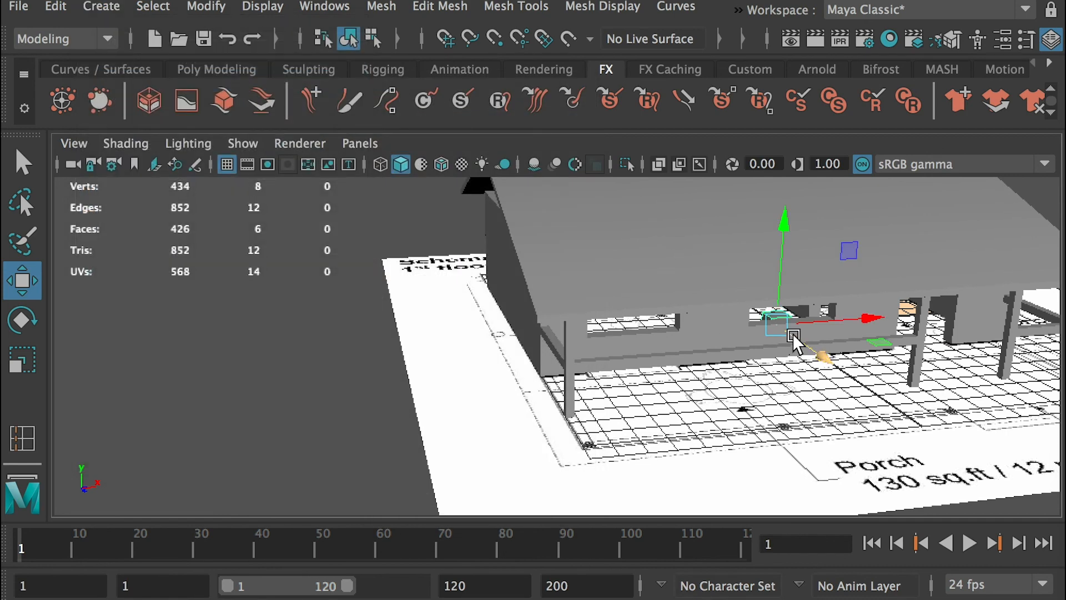
# - Scale the cube horizontally in X and Z into a flat slab covering the footprint of the house and porch
pyautogui.press('r')
pyautogui.moveTo(882, 342); pyautogui.dragTo(1003, 359)
pyautogui.keyDown('alt'); pyautogui.moveTo(960, 364); pyautogui.dragTo(809, 314, button='right'); pyautogui.keyUp('alt')
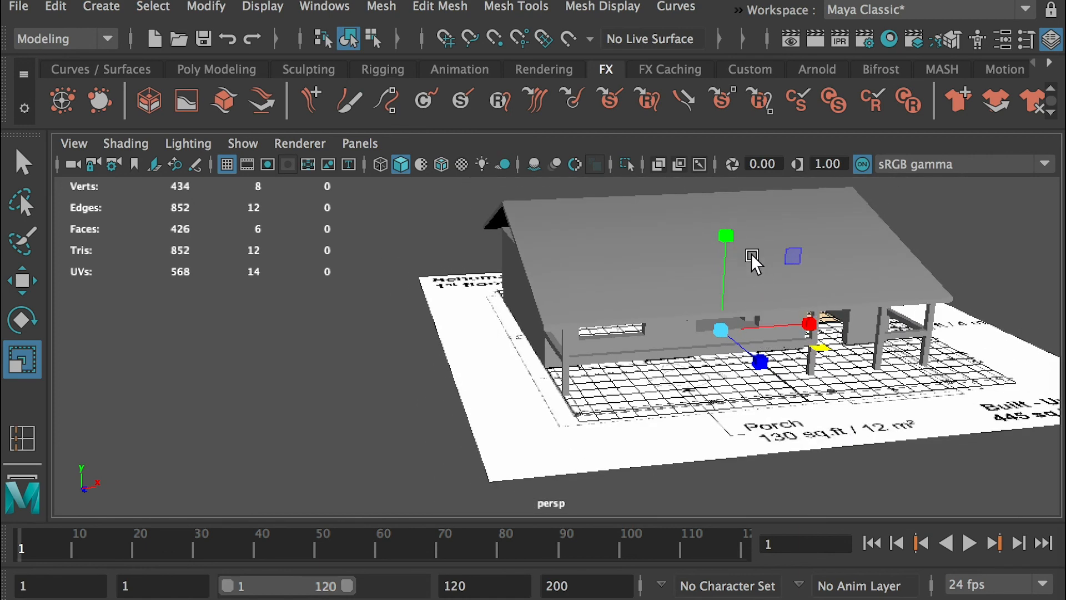
pyautogui.press('w')
pyautogui.press('r')
pyautogui.moveTo(820, 348); pyautogui.dragTo(944, 358)
pyautogui.keyDown('alt'); pyautogui.moveTo(797, 373); pyautogui.dragTo(564, 408); pyautogui.keyUp('alt')
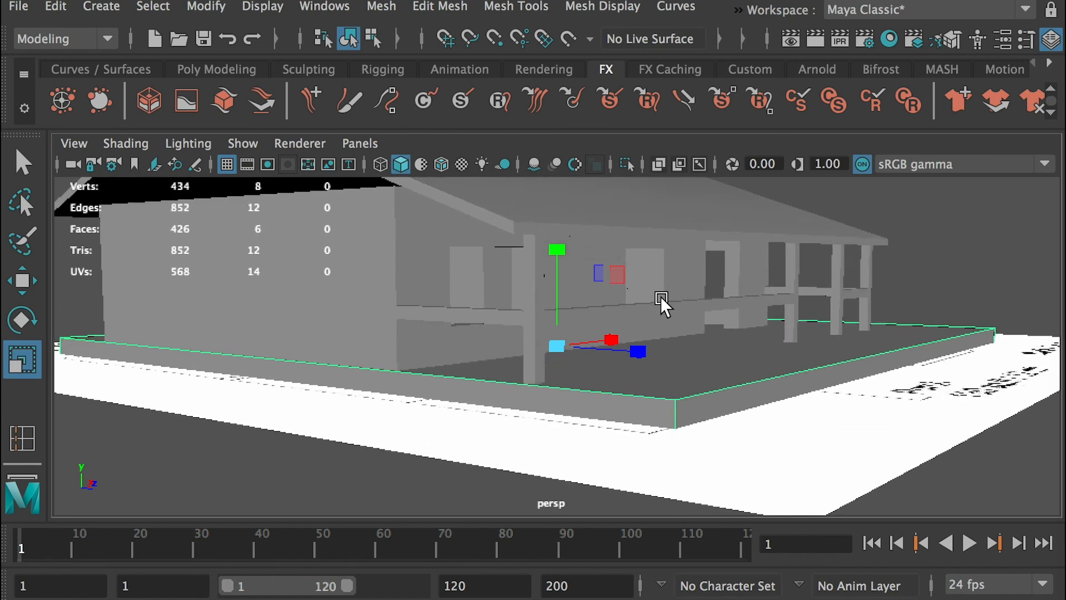
# - Lower the floor slab to the foot of the porch posts and reduce its width slightly in X
pyautogui.press('w')
pyautogui.moveTo(558, 245)
pyautogui.mouseDown()
pyautogui.moveTo(561, 268)
pyautogui.moveTo(561, 257)
pyautogui.mouseUp()
pyautogui.keyDown('alt'); pyautogui.moveTo(651, 362); pyautogui.dragTo(712, 394); pyautogui.keyUp('alt')
pyautogui.scroll(-8, 712, 394)
pyautogui.press('r')
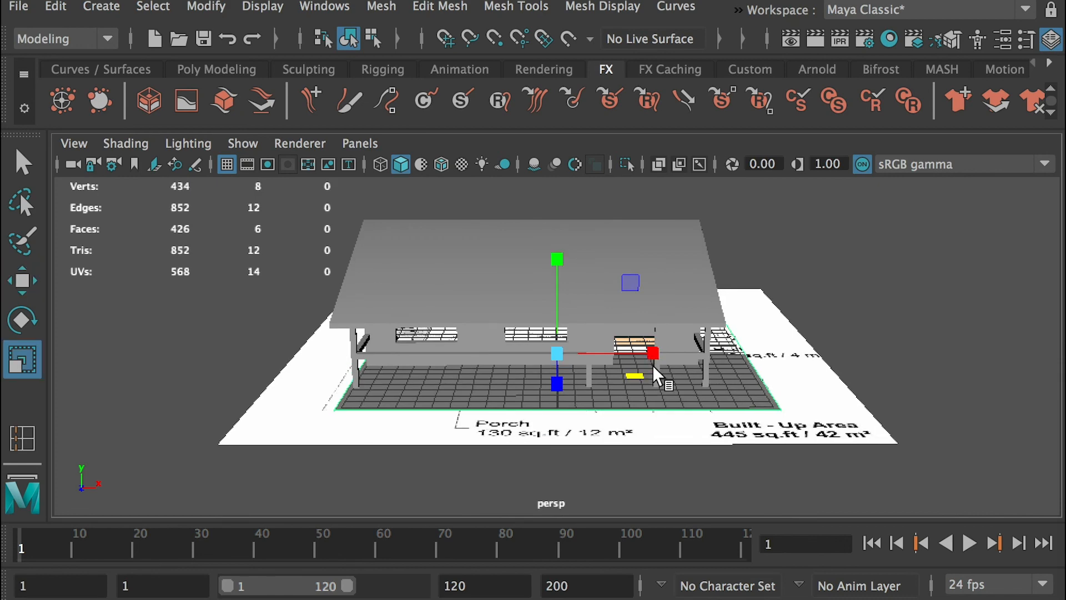
pyautogui.moveTo(654, 354); pyautogui.dragTo(643, 348)
# - Move the vertices of the slab's right edge inward along X to line up with the right corner post
pyautogui.moveTo(742, 384); pyautogui.dragTo(633, 259, button='right')
pyautogui.keyDown('alt'); pyautogui.moveTo(740, 312); pyautogui.dragTo(731, 277); pyautogui.keyUp('alt')
pyautogui.moveTo(844, 487); pyautogui.dragTo(844, 487)
pyautogui.keyDown('alt'); pyautogui.moveTo(751, 410); pyautogui.dragTo(765, 412); pyautogui.keyUp('alt')
pyautogui.press('w')
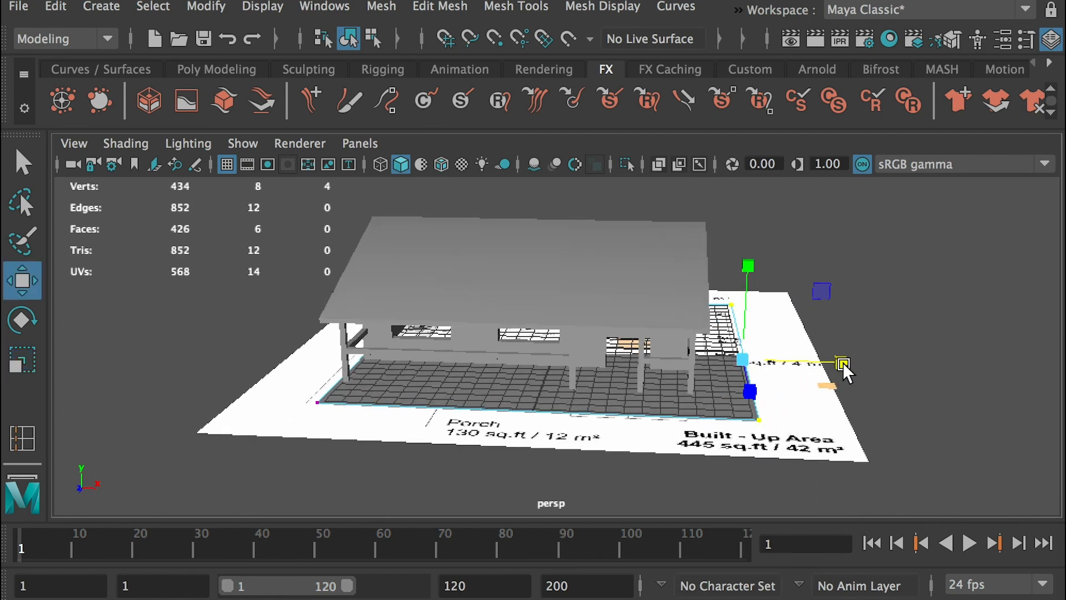
pyautogui.moveTo(843, 358); pyautogui.dragTo(801, 361)
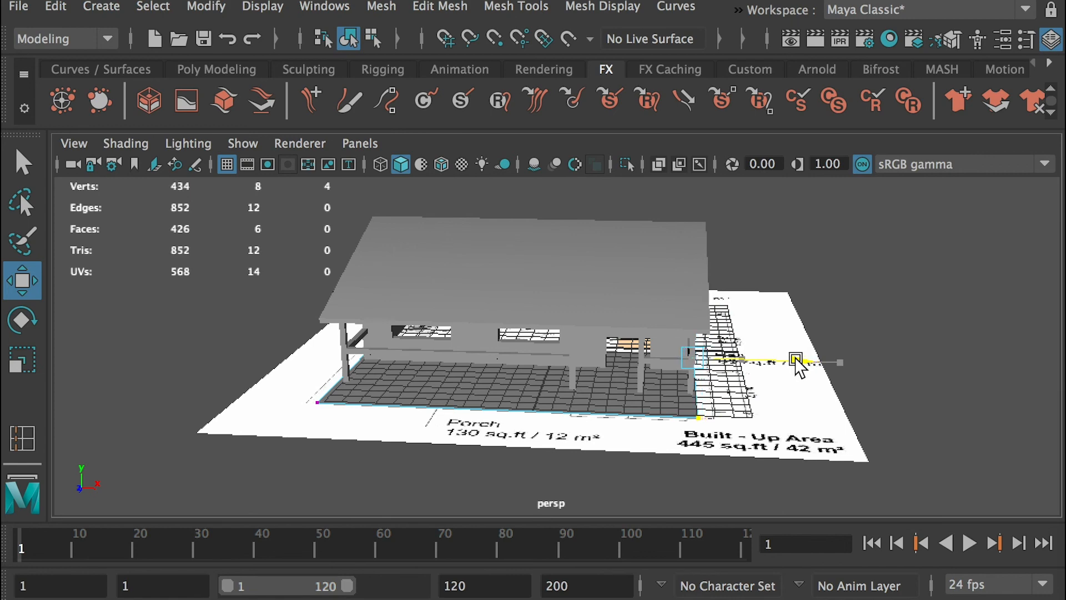
# - Select the slab's rear edge vertices and pull them in to the back wall of the house
pyautogui.keyDown('alt'); pyautogui.moveTo(685, 361); pyautogui.dragTo(816, 289); pyautogui.keyUp('alt')
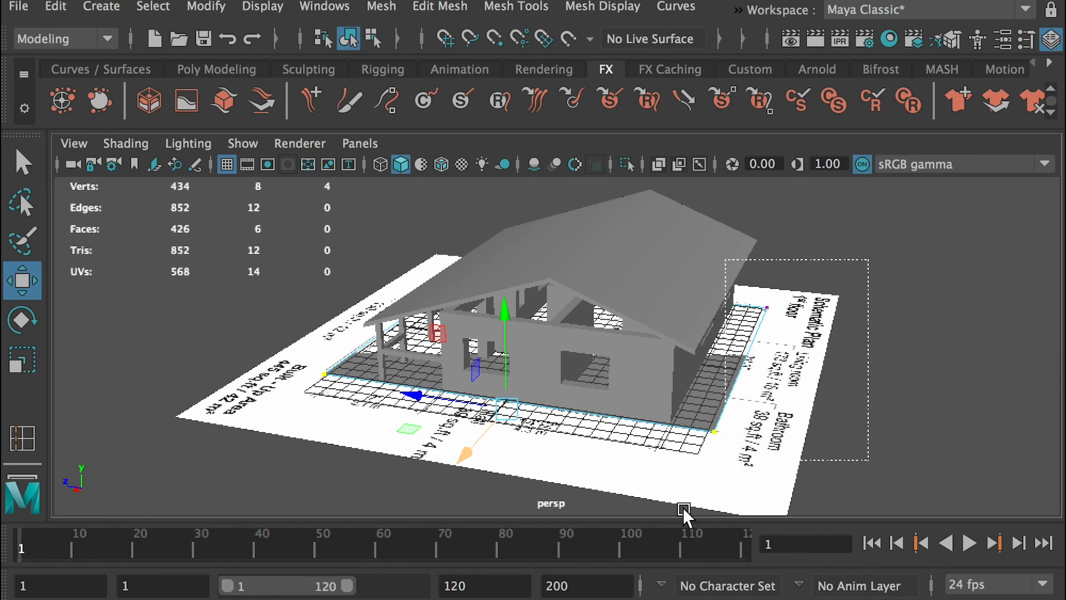
pyautogui.hotkey('ctrl', 'z')
pyautogui.keyDown('alt'); pyautogui.moveTo(641, 357); pyautogui.dragTo(680, 418, button='right'); pyautogui.keyUp('alt')
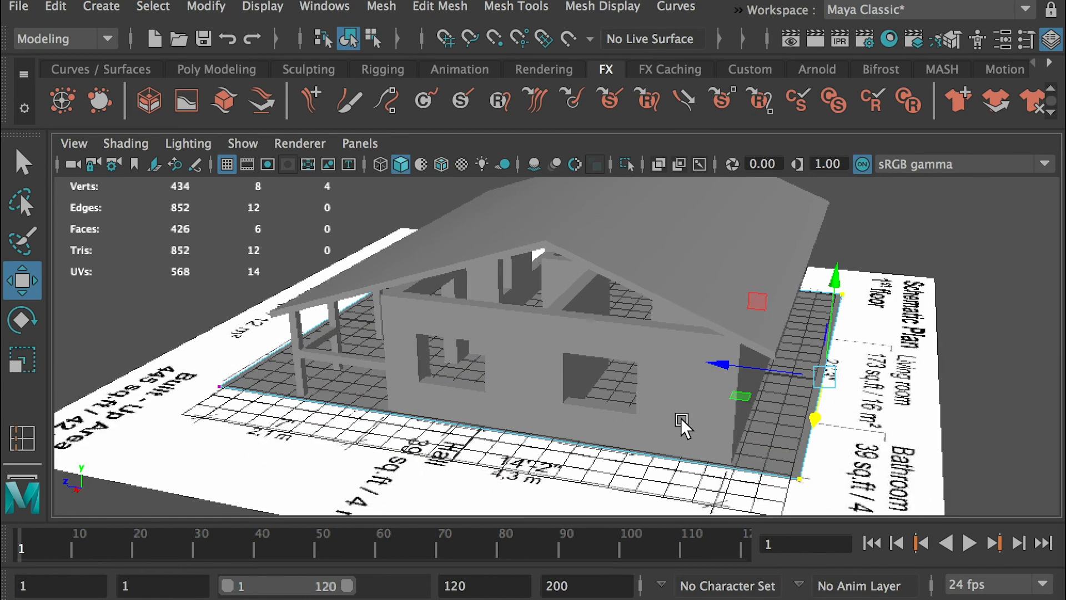
pyautogui.keyDown('alt'); pyautogui.moveTo(680, 417); pyautogui.dragTo(398, 358); pyautogui.keyUp('alt')
# - Pull the slab's front edge vertices in to just beyond the porch posts and return to object mode
pyautogui.moveTo(255, 320); pyautogui.dragTo(288, 386)
pyautogui.moveTo(204, 372); pyautogui.dragTo(276, 373)
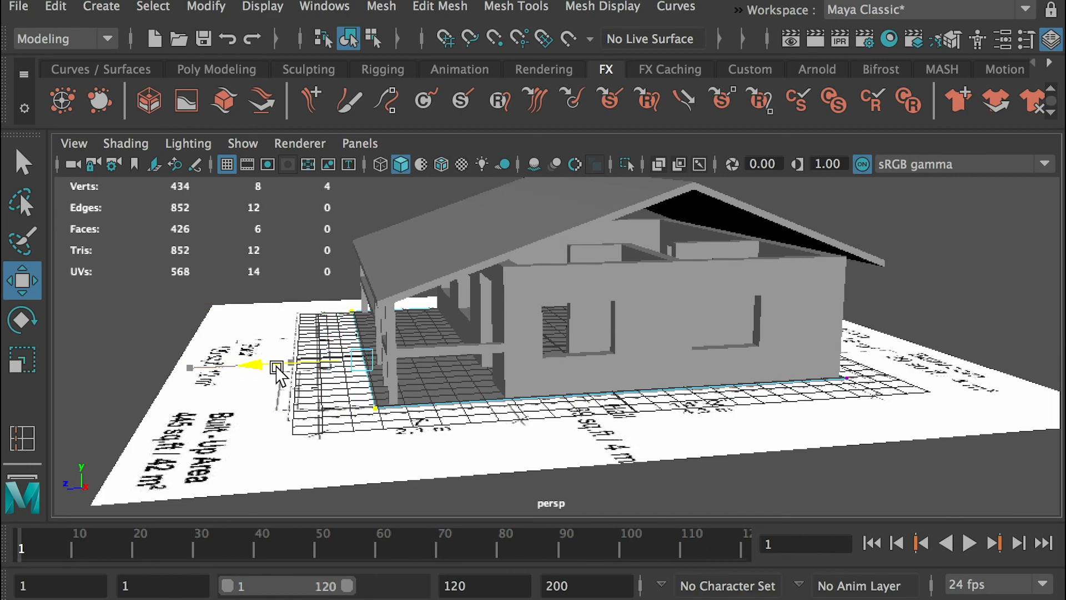
pyautogui.scroll(10, 351, 428)
pyautogui.keyDown('alt'); pyautogui.moveTo(351, 428); pyautogui.dragTo(175, 375); pyautogui.keyUp('alt')
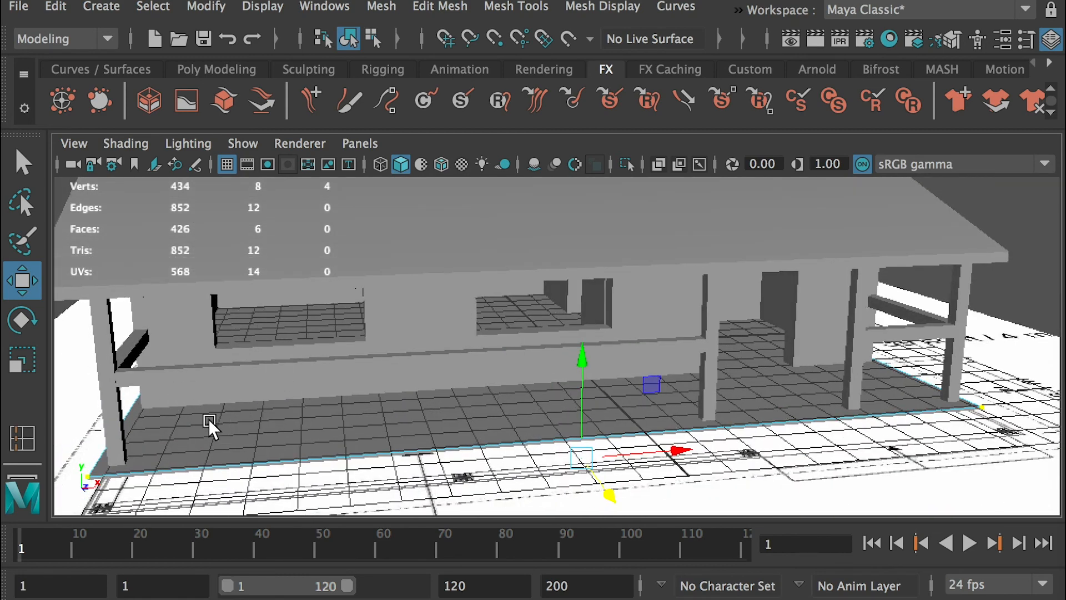
pyautogui.moveTo(157, 373); pyautogui.dragTo(258, 233, button='right')
pyautogui.click(916, 314)
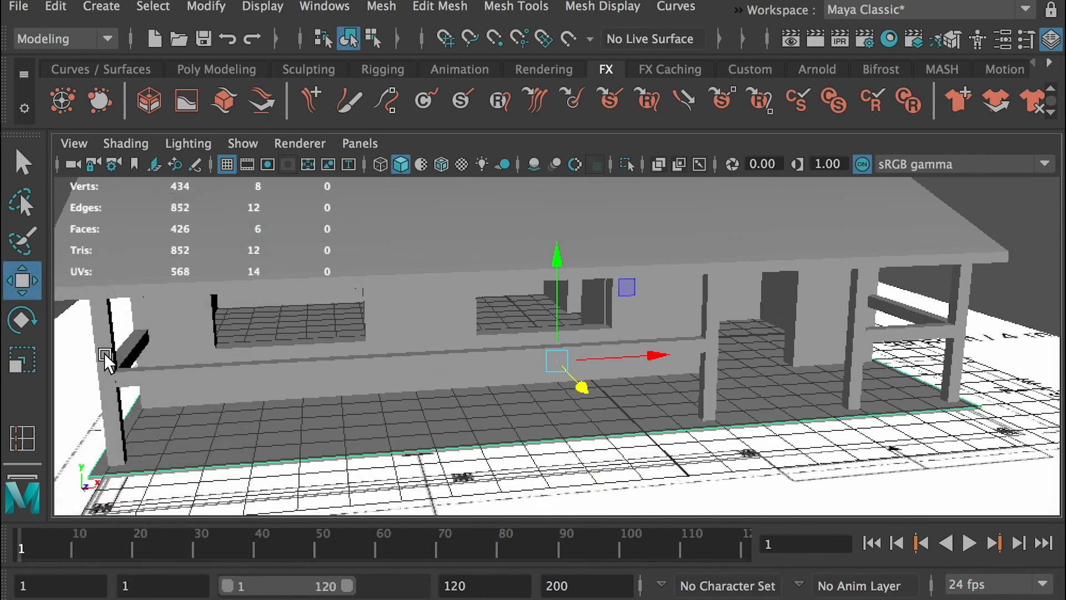
# - Duplicate the left corner post beside itself and shorten the copy into a baluster standing on the porch floor
pyautogui.click(107, 330)
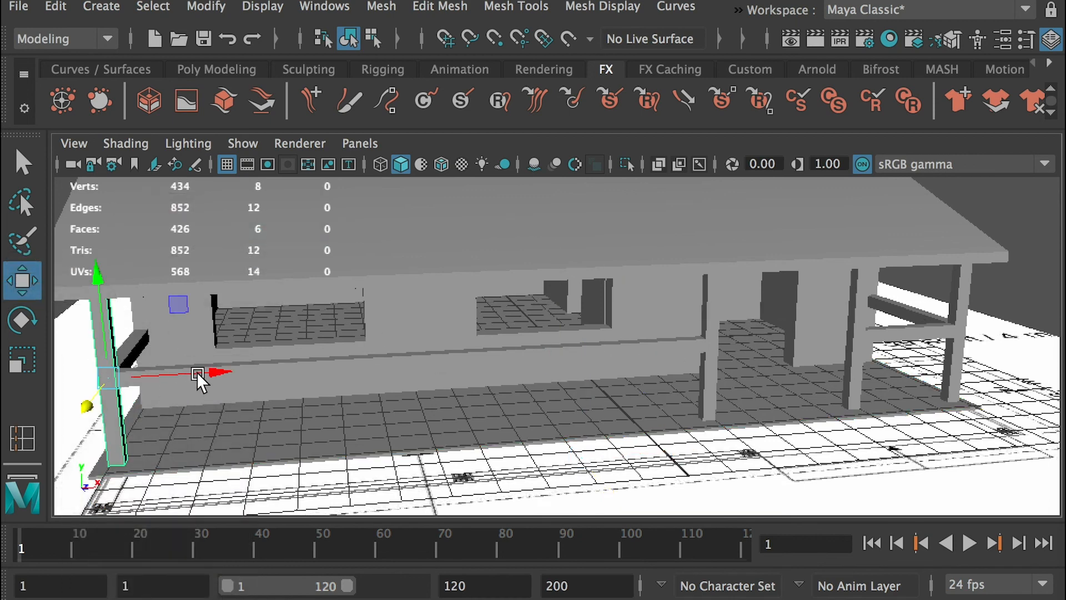
pyautogui.hotkey('ctrl', 'd')
pyautogui.moveTo(215, 372); pyautogui.dragTo(241, 373)
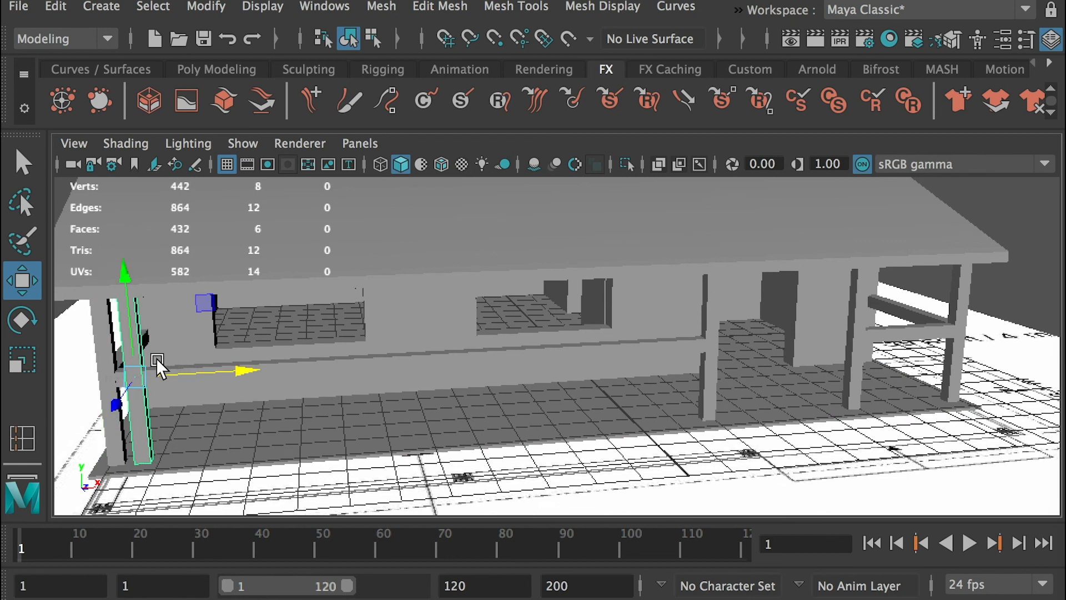
pyautogui.press('r')
pyautogui.moveTo(126, 279); pyautogui.dragTo(134, 333)
pyautogui.press('w')
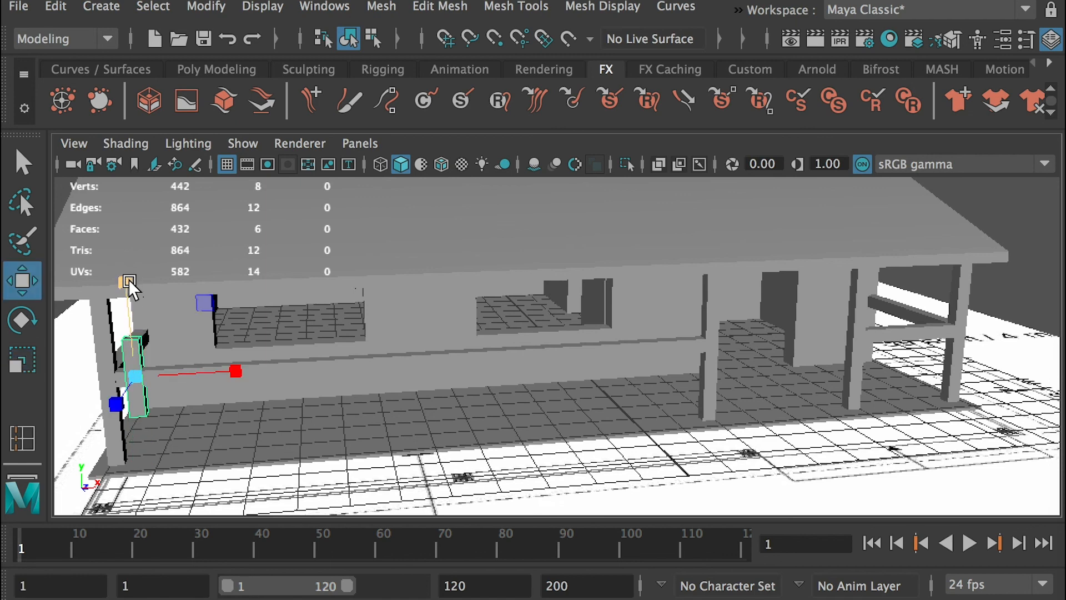
pyautogui.moveTo(125, 278); pyautogui.dragTo(129, 314)
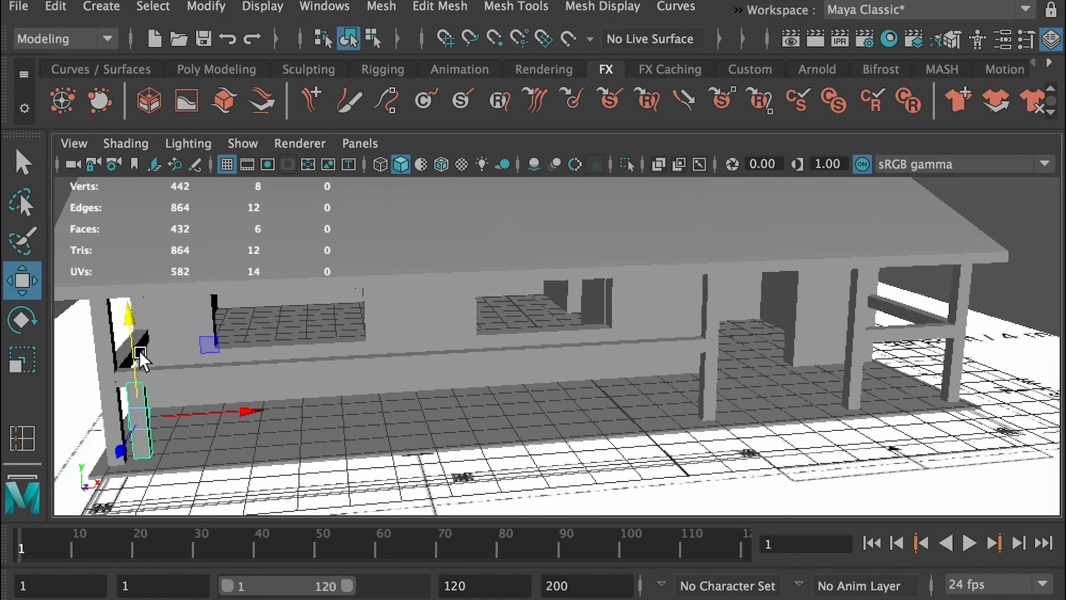
# - Make the baluster narrower and thinner, and adjust its height and position to fit between the floor and the front rail
pyautogui.press('f')
pyautogui.keyDown('alt'); pyautogui.moveTo(492, 349); pyautogui.dragTo(540, 348); pyautogui.keyUp('alt')
pyautogui.press('r')
pyautogui.moveTo(619, 358); pyautogui.dragTo(604, 353)
pyautogui.moveTo(481, 354); pyautogui.dragTo(588, 360)
pyautogui.press('w')
pyautogui.moveTo(555, 242); pyautogui.dragTo(558, 255)
pyautogui.press('r')
pyautogui.keyDown('alt'); pyautogui.moveTo(699, 346); pyautogui.dragTo(428, 324); pyautogui.keyUp('alt')
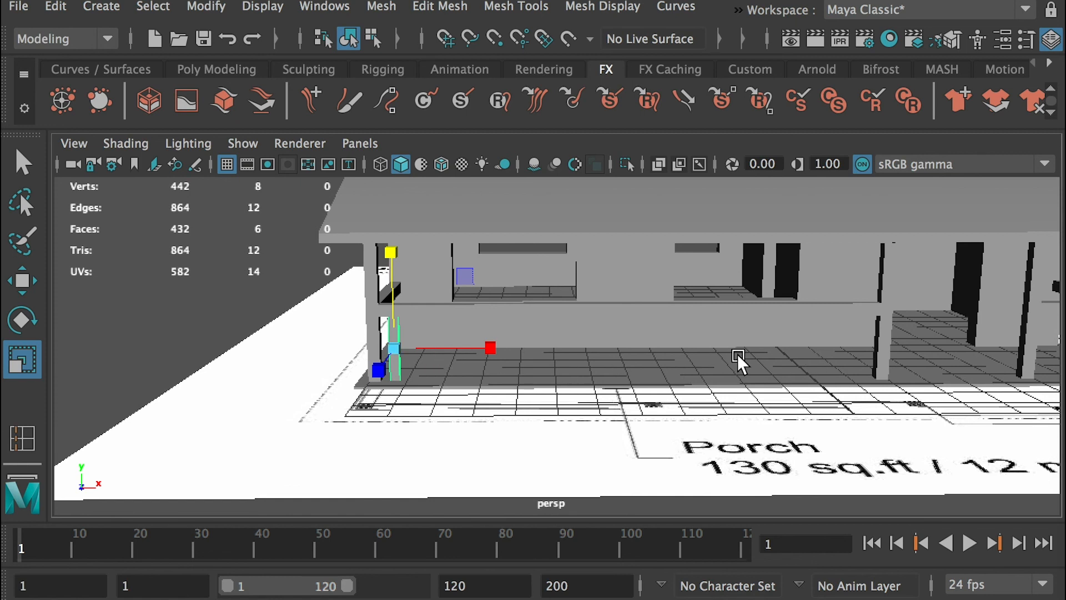
# - Move the baluster along X slightly closer to the left corner post
pyautogui.press('alt')
pyautogui.keyDown('alt'); pyautogui.moveTo(405, 331); pyautogui.dragTo(627, 425, button='right'); pyautogui.keyUp('alt')
pyautogui.keyDown('alt'); pyautogui.moveTo(397, 374); pyautogui.dragTo(547, 382, button='middle'); pyautogui.keyUp('alt')
pyautogui.keyDown('alt'); pyautogui.moveTo(483, 389); pyautogui.dragTo(624, 453, button='right'); pyautogui.keyUp('alt')
pyautogui.keyDown('alt'); pyautogui.moveTo(346, 378); pyautogui.dragTo(460, 390, button='middle'); pyautogui.keyUp('alt')
pyautogui.keyDown('alt'); pyautogui.moveTo(418, 332); pyautogui.dragTo(465, 352, button='right'); pyautogui.keyUp('alt')
pyautogui.keyDown('alt'); pyautogui.moveTo(403, 375); pyautogui.dragTo(436, 378, button='middle'); pyautogui.keyUp('alt')
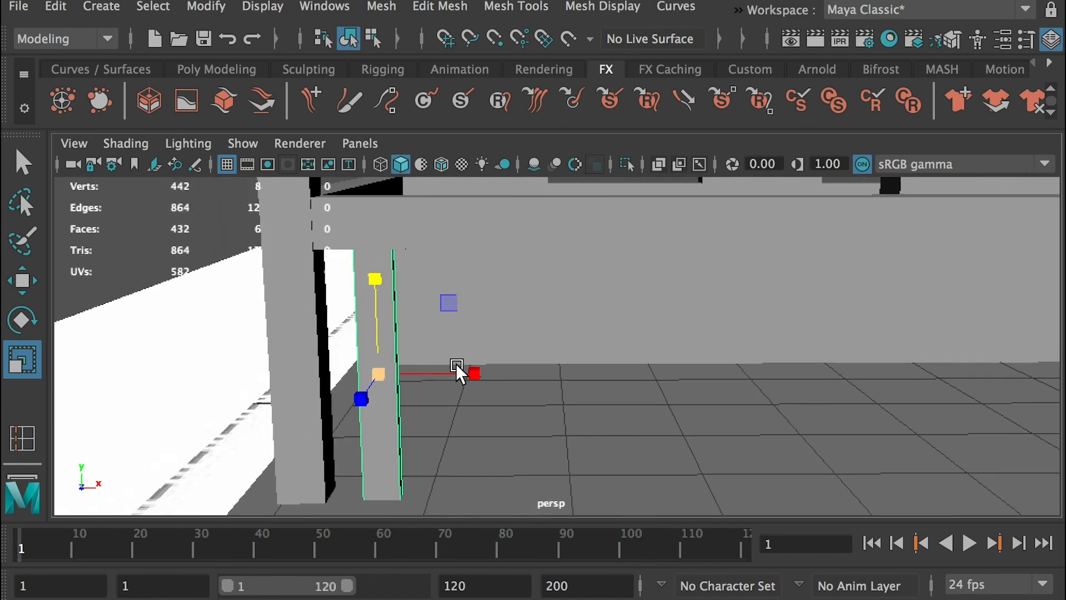
pyautogui.press('w')
pyautogui.moveTo(476, 380); pyautogui.dragTo(467, 381)
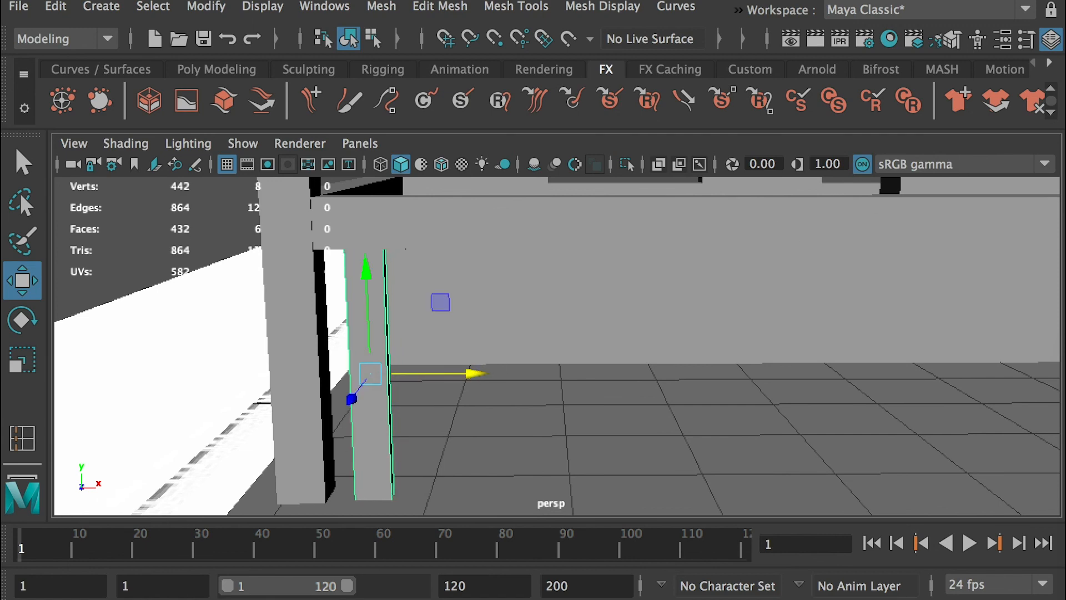
# - Show the baluster's channel values, freeze its transformations and delete its history
pyautogui.moveTo(1065, 117); pyautogui.dragTo(781, 110)
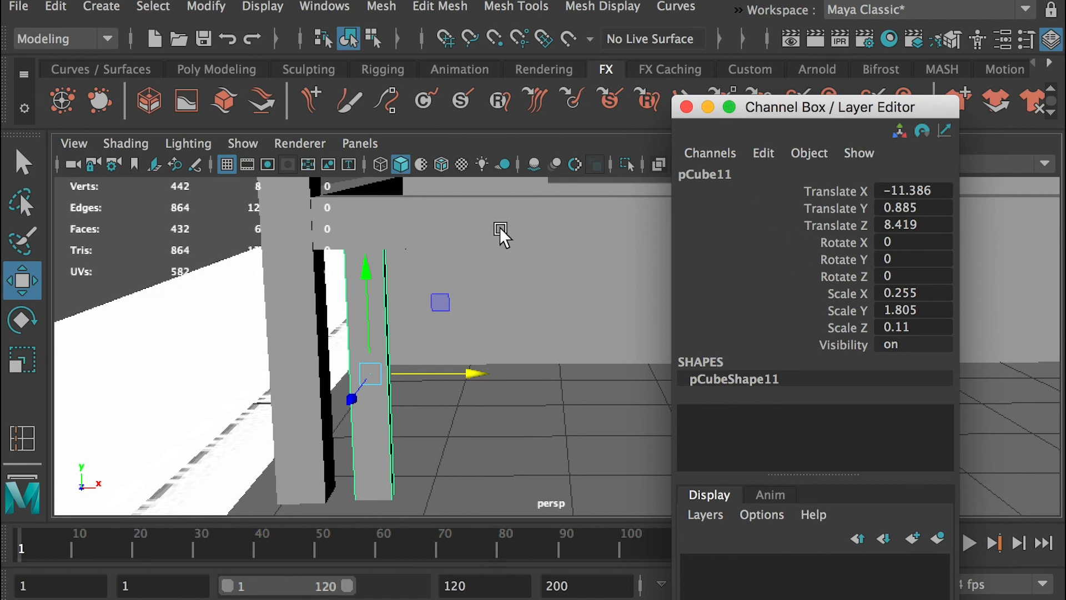
pyautogui.click(205, 8)
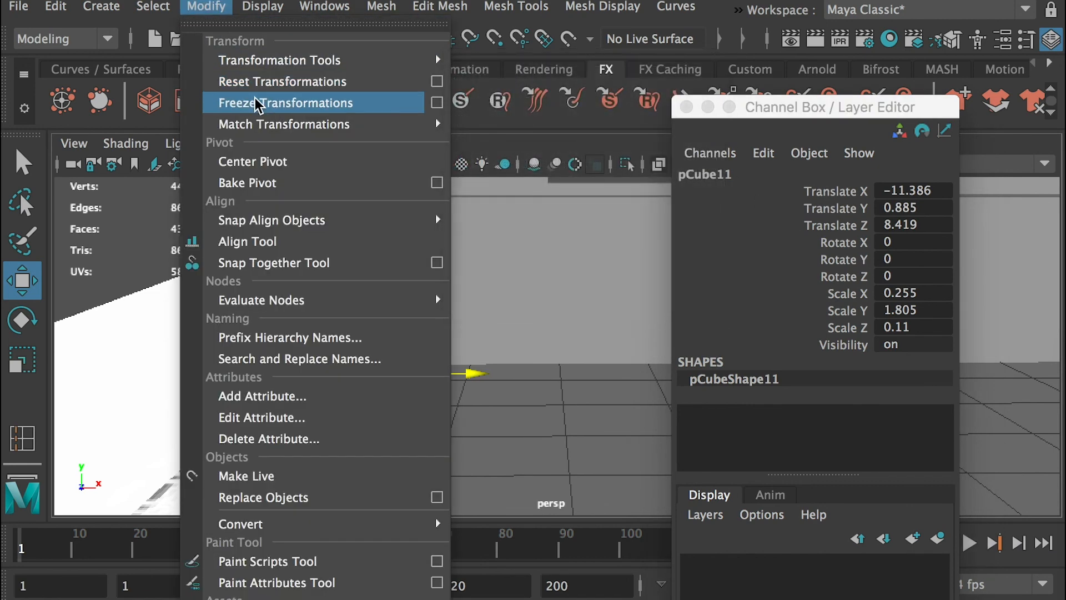
pyautogui.click(254, 100)
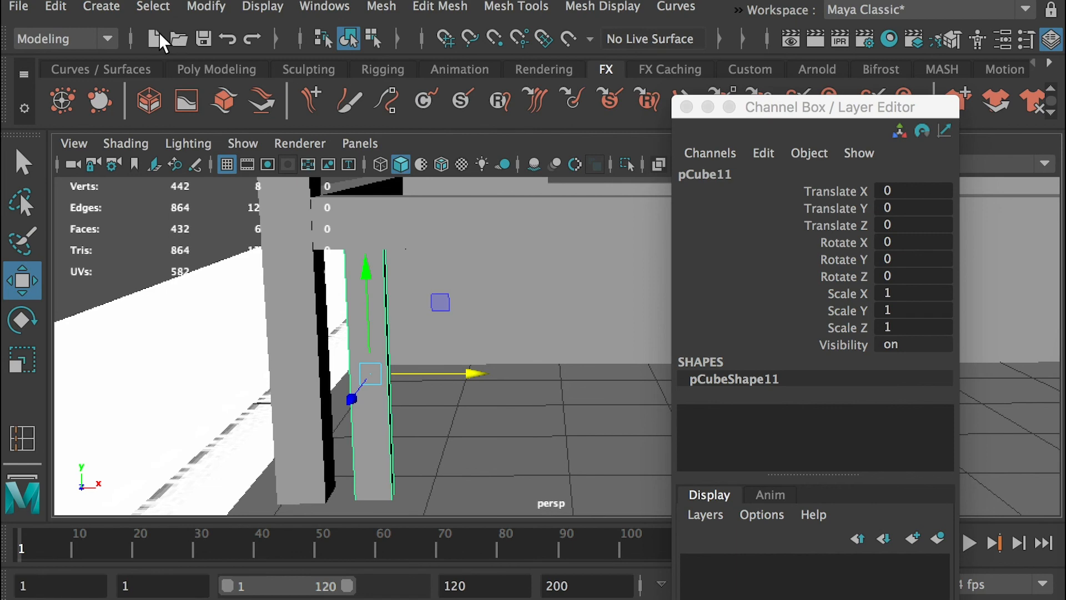
pyautogui.click(55, 6)
pyautogui.moveTo(172, 257)
pyautogui.click(391, 273)
pyautogui.moveTo(757, 108); pyautogui.dragTo(800, 125)
# - Test the baluster spacing with a duplicate at Translate X 0.5, and delete that copy
pyautogui.hotkey('ctrl', 'd')
pyautogui.moveTo(461, 373); pyautogui.dragTo(553, 366)
pyautogui.doubleClick(936, 206)
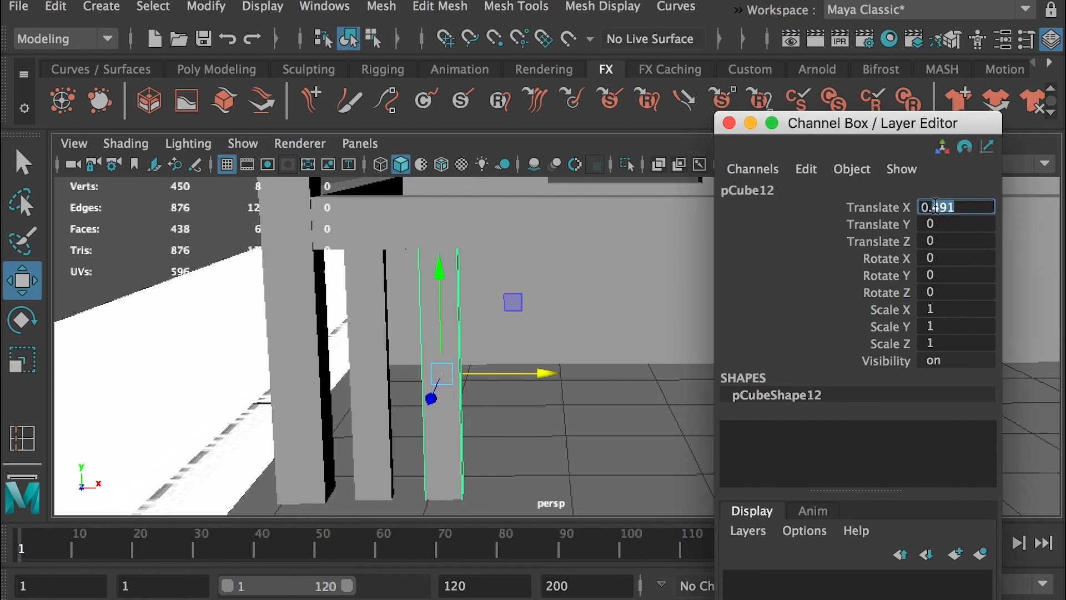
pyautogui.press('BackSpace')
pyautogui.press('BackSpace')
pyautogui.press('BackSpace')
pyautogui.write('5')
pyautogui.press('Return')
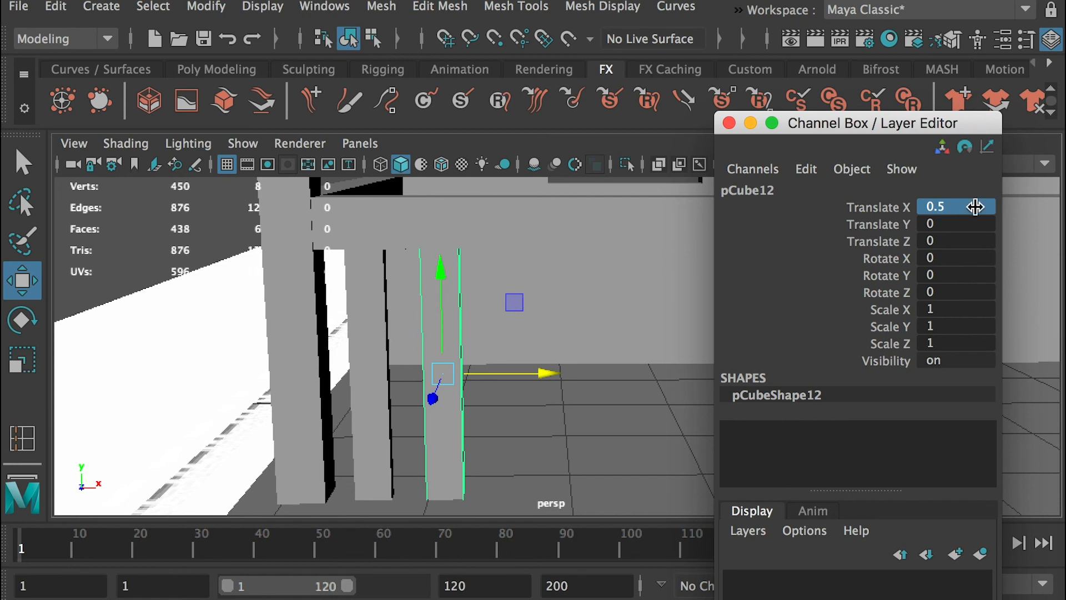
pyautogui.click(428, 315)
pyautogui.press('Delete')
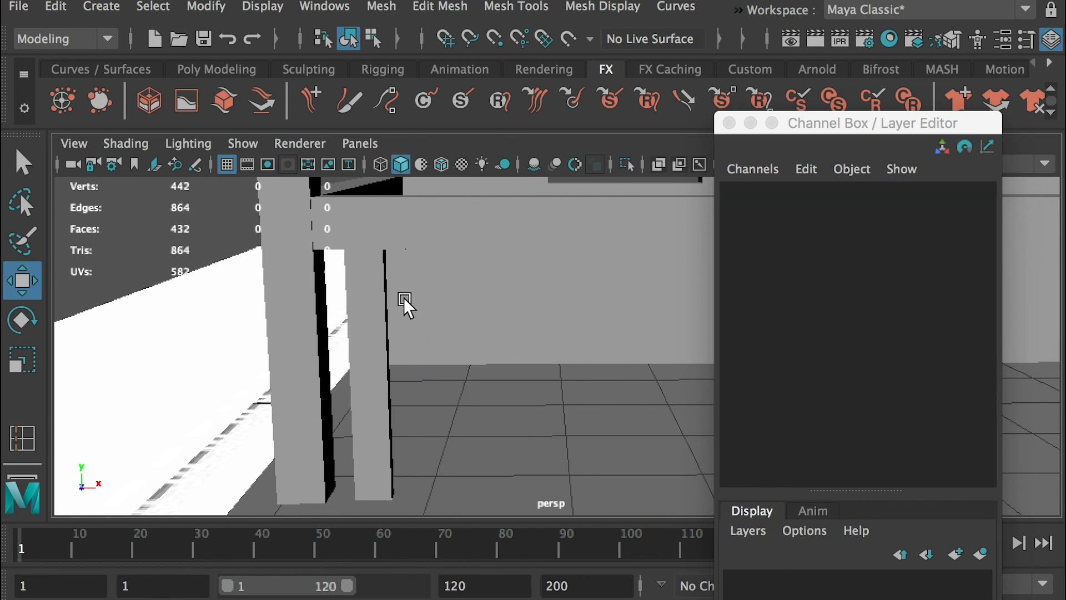
# - Select the original baluster and open the Duplicate Special options
pyautogui.click(368, 285)
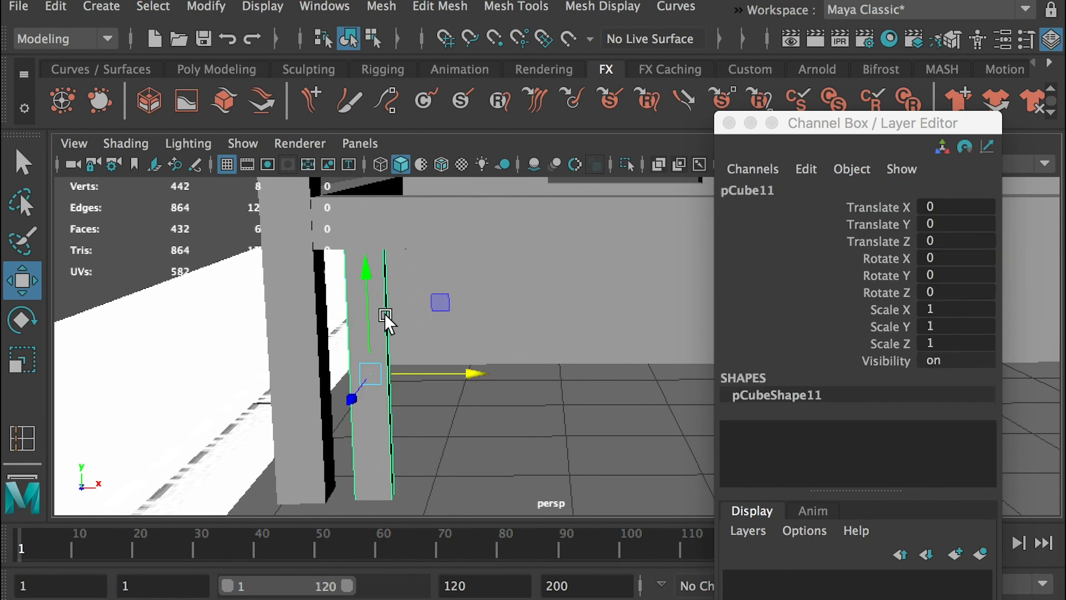
pyautogui.click(200, 7)
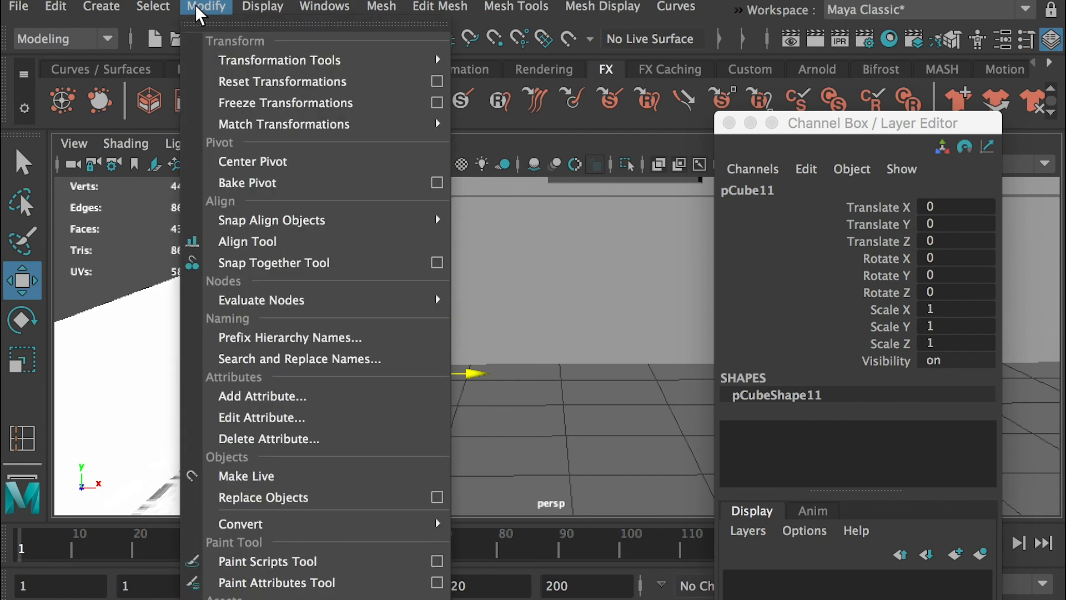
pyautogui.moveTo(47, 7)
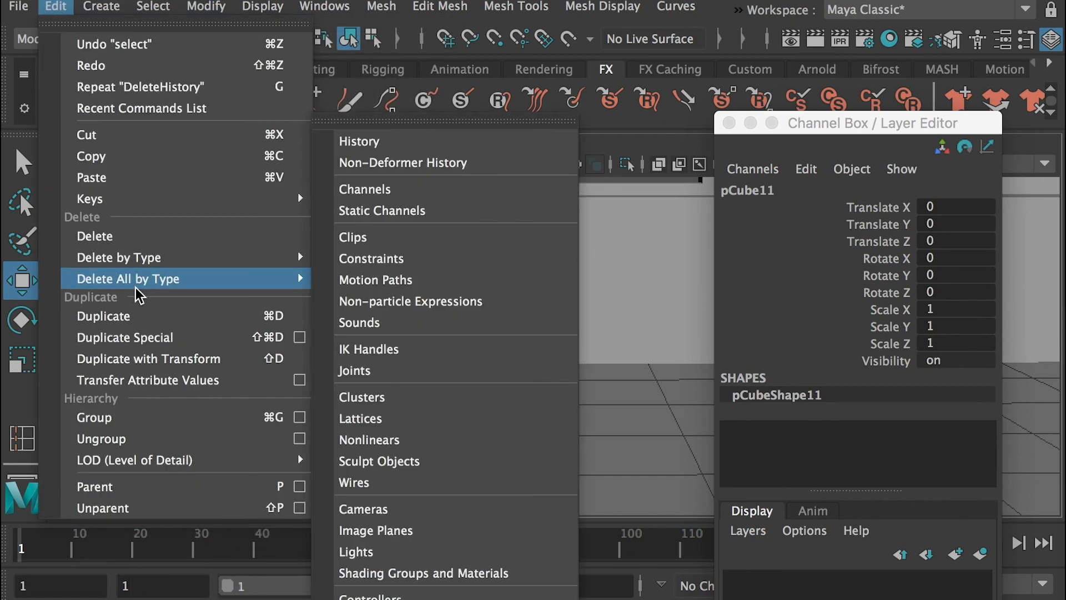
pyautogui.click(292, 336)
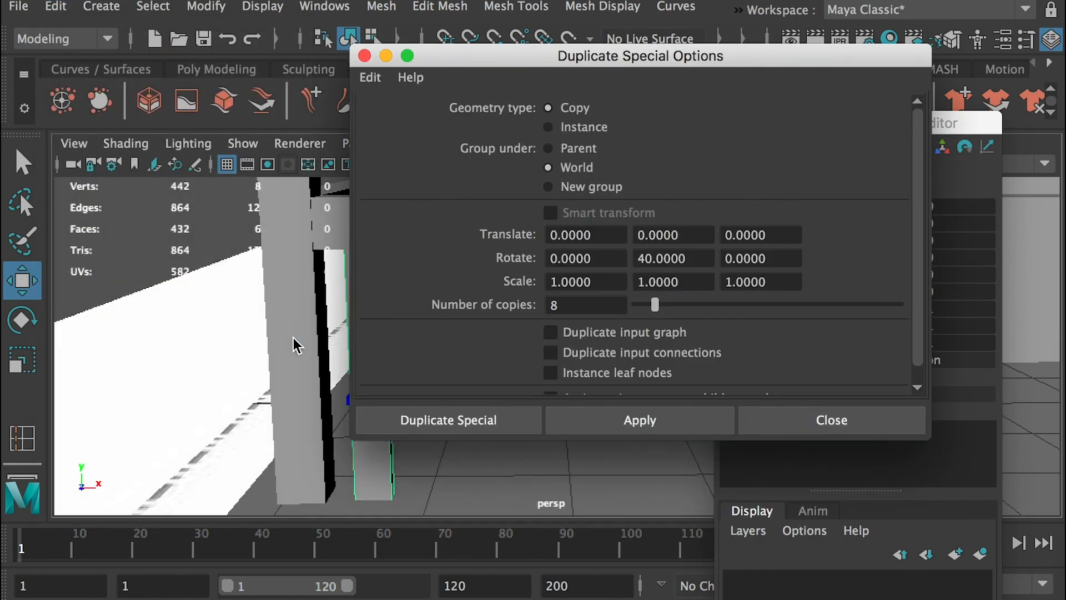
# - Move the Channel Box and Duplicate Special windows aside and frame the porch front so the baluster's railing span is in view
pyautogui.moveTo(626, 60); pyautogui.dragTo(440, 0)
pyautogui.moveTo(837, 125); pyautogui.dragTo(1065, 267)
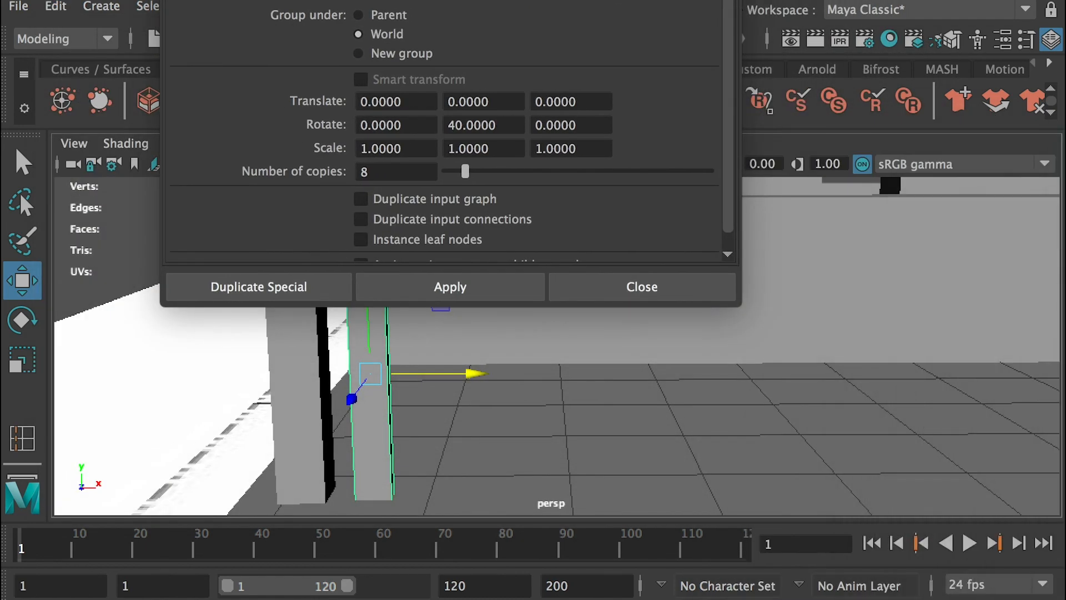
pyautogui.moveTo(553, 0); pyautogui.dragTo(513, 69)
pyautogui.keyDown('alt'); pyautogui.moveTo(928, 353); pyautogui.dragTo(733, 288, button='right'); pyautogui.keyUp('alt')
pyautogui.keyDown('alt'); pyautogui.moveTo(999, 335); pyautogui.dragTo(850, 298, button='right'); pyautogui.keyUp('alt')
pyautogui.keyDown('alt'); pyautogui.moveTo(850, 297); pyautogui.dragTo(905, 299); pyautogui.keyUp('alt')
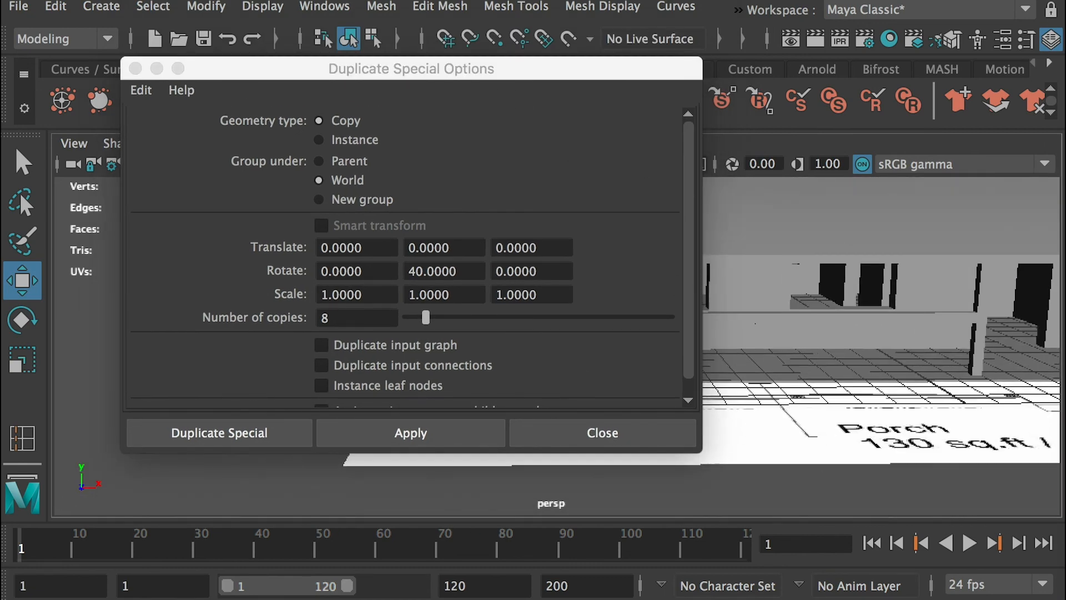
pyautogui.moveTo(655, 68); pyautogui.dragTo(499, 385)
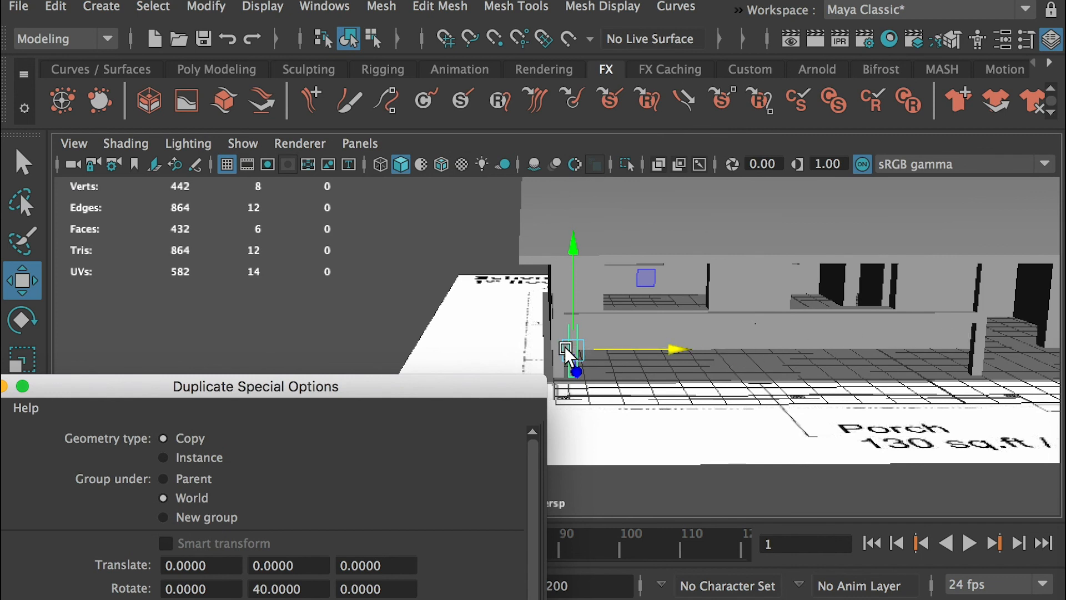
pyautogui.moveTo(490, 385); pyautogui.dragTo(538, 346)
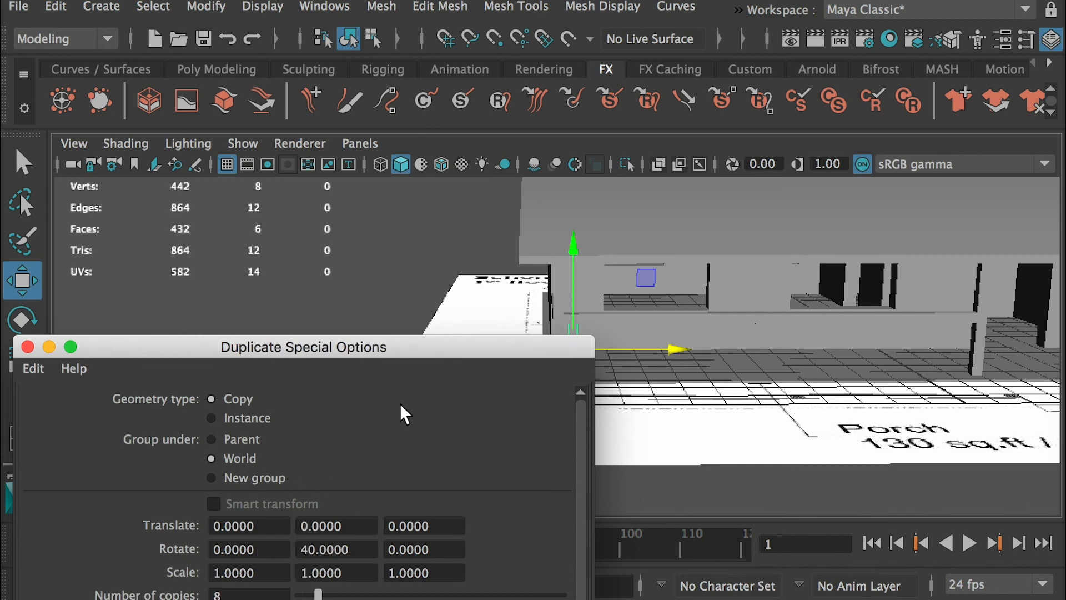
# - Set Duplicate Special to 10 copies with a Translate X offset of 0.5
pyautogui.moveTo(527, 351); pyautogui.dragTo(643, 195)
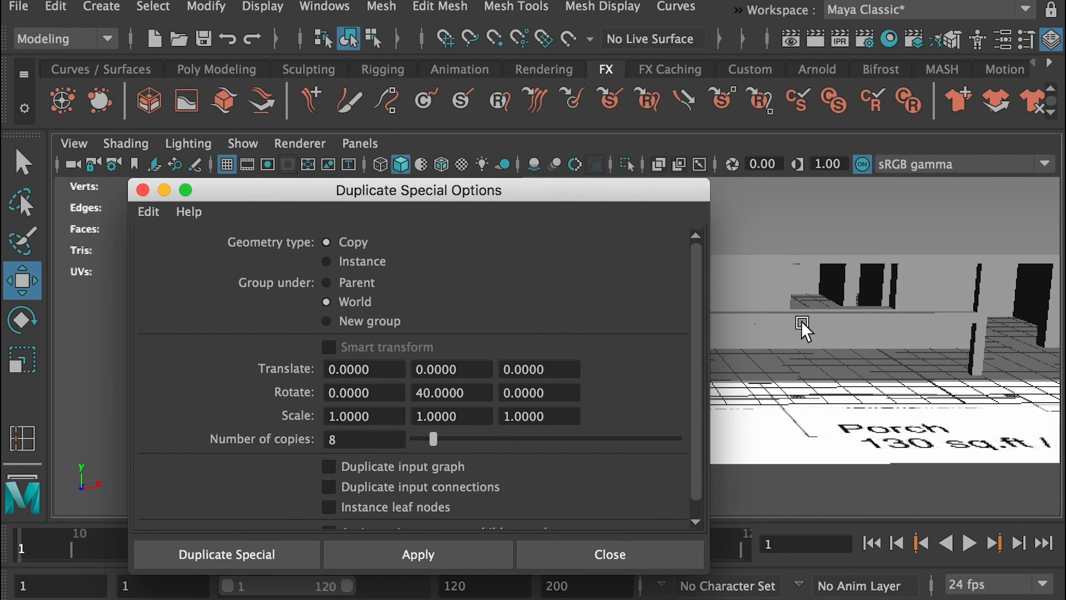
pyautogui.click(327, 440)
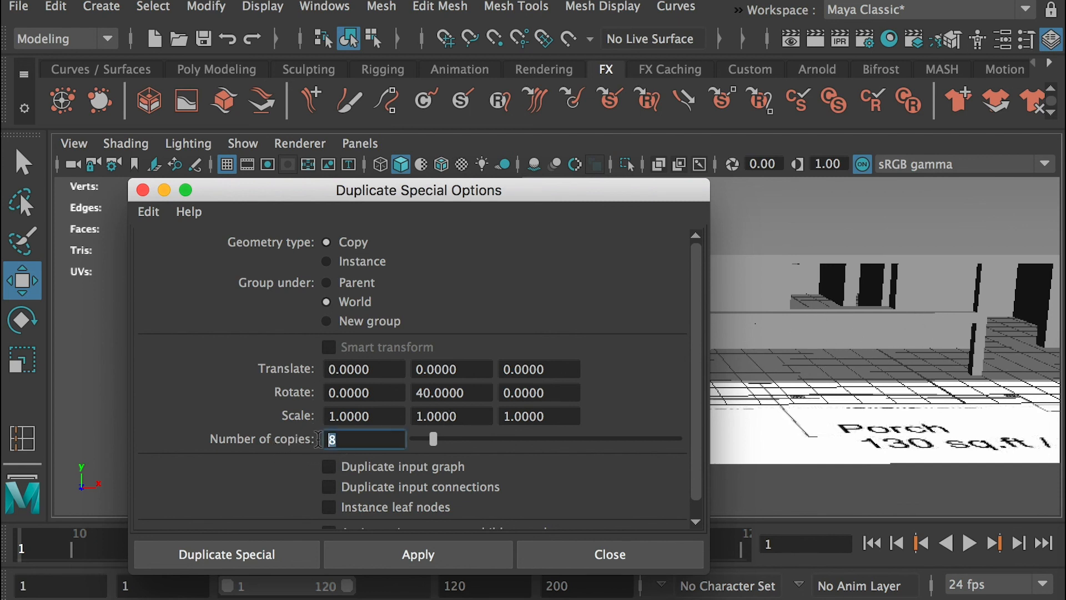
pyautogui.write('10')
pyautogui.click(358, 369)
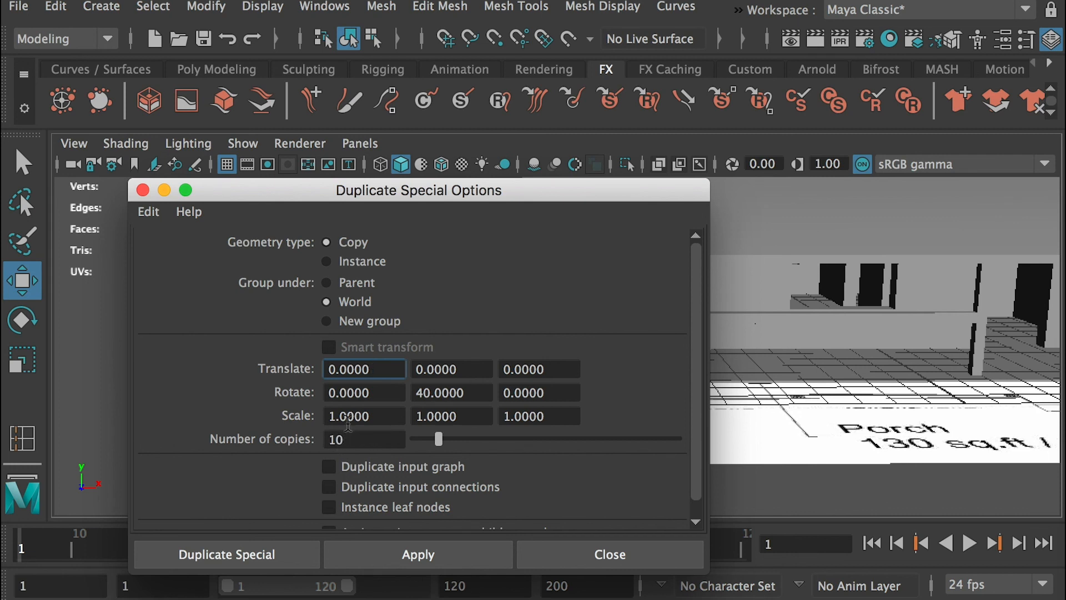
pyautogui.moveTo(381, 370); pyautogui.dragTo(355, 370)
pyautogui.moveTo(344, 368); pyautogui.dragTo(339, 369)
pyautogui.write('5')
# - Try duplicating the baluster along the porch front with these Duplicate Special settings, and undo the copies
pyautogui.click(360, 393)
pyautogui.click(353, 369)
pyautogui.moveTo(371, 393); pyautogui.dragTo(334, 395)
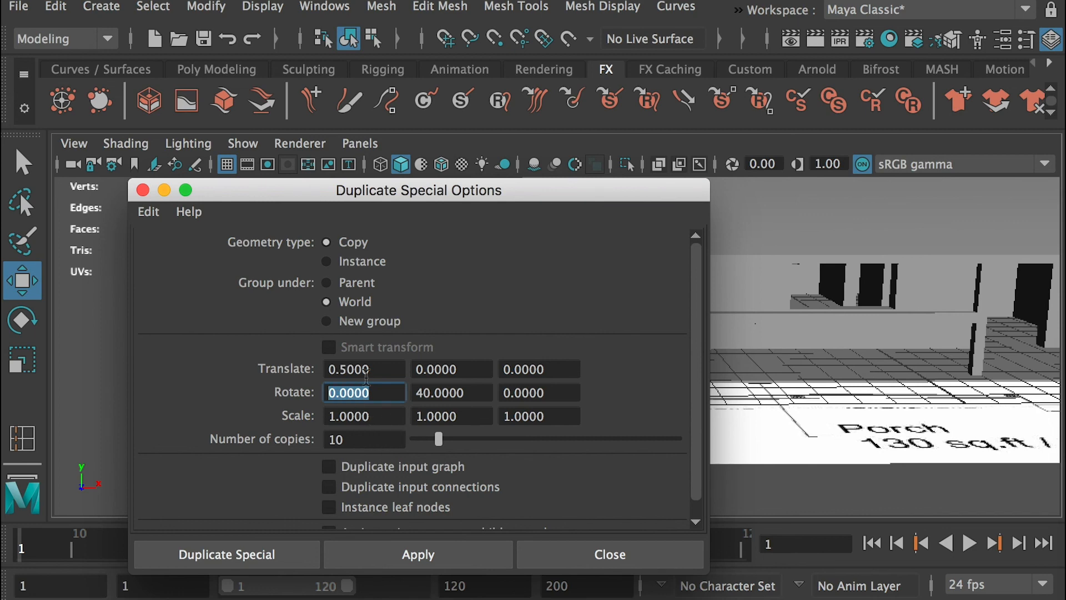
pyautogui.click(368, 370)
pyautogui.moveTo(402, 193); pyautogui.dragTo(240, 46)
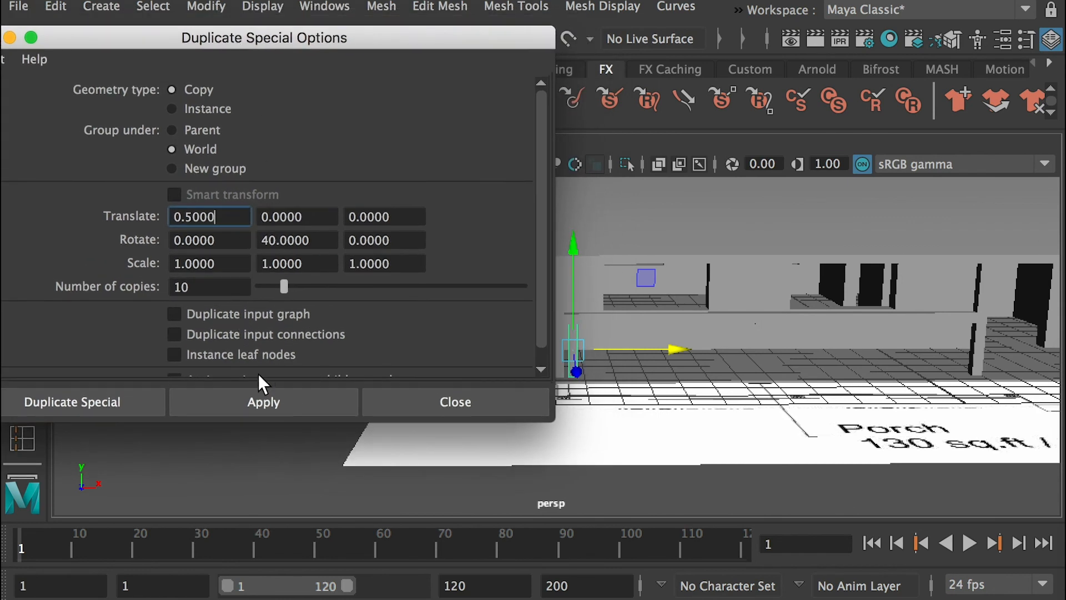
pyautogui.click(269, 404)
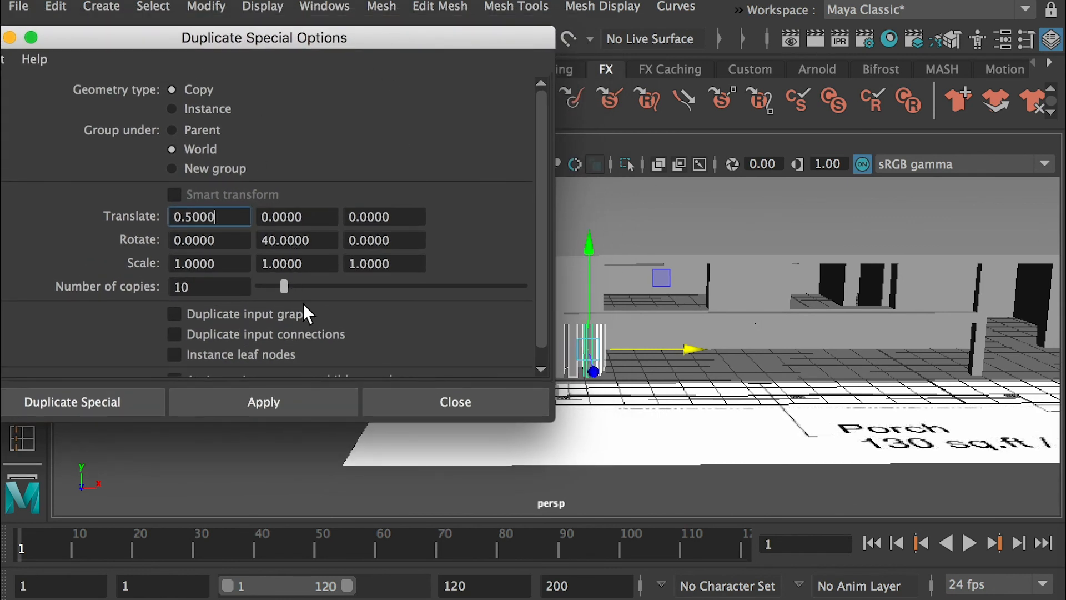
pyautogui.click(468, 402)
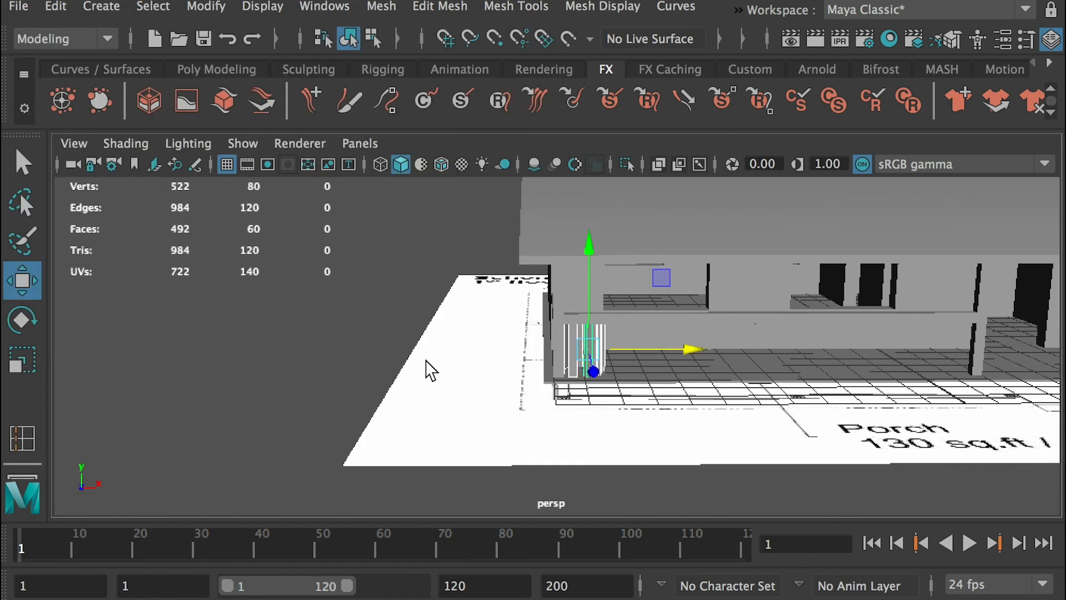
pyautogui.hotkey('ctrl', 'z')
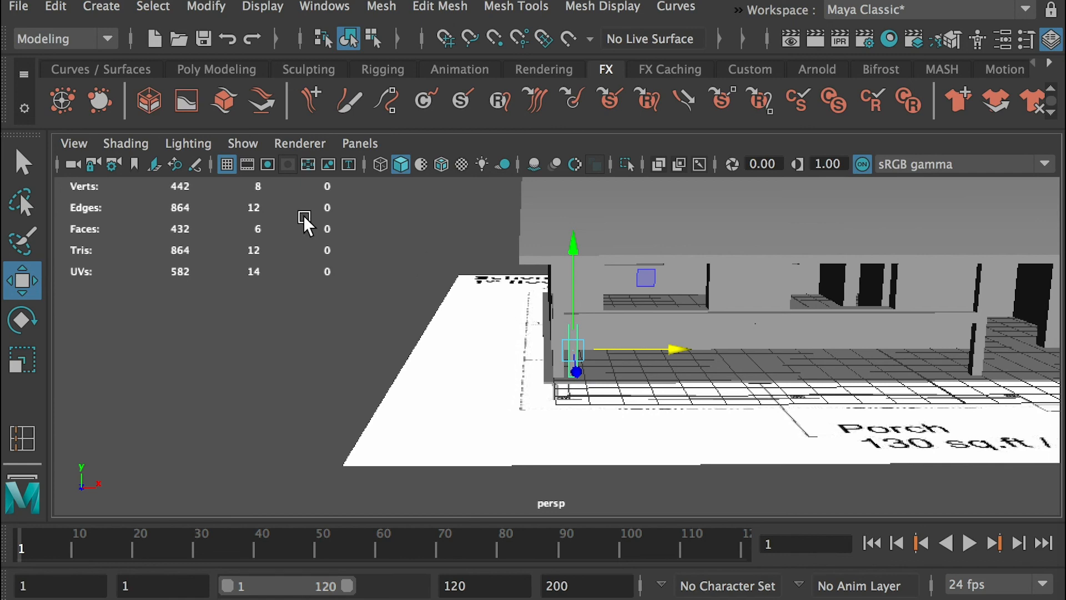
# - Reopen the Duplicate Special options for the original baluster and reset them to their defaults
pyautogui.click(55, 6)
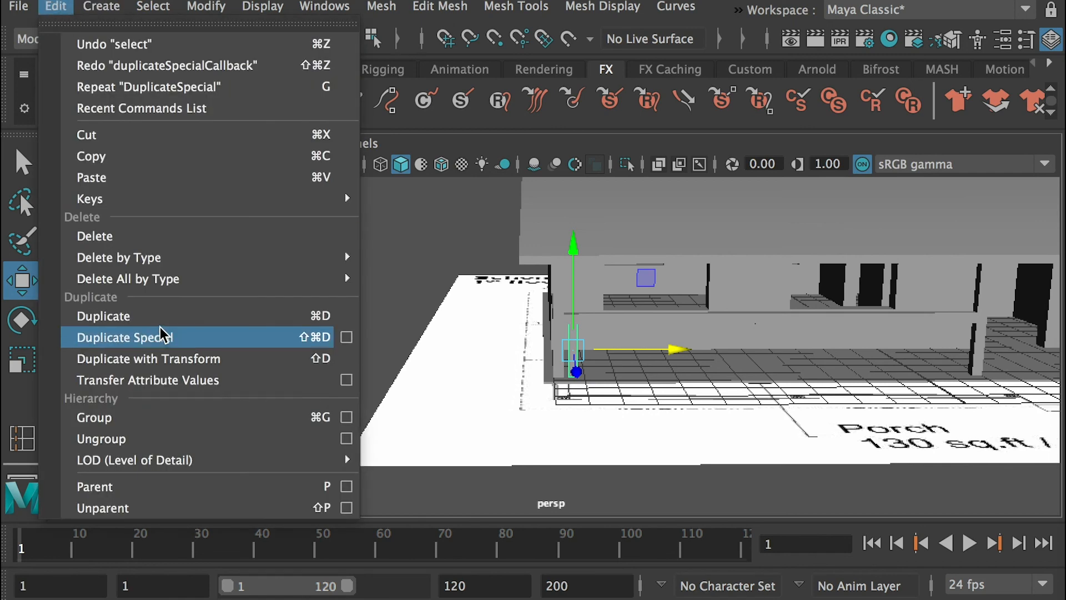
pyautogui.click(346, 337)
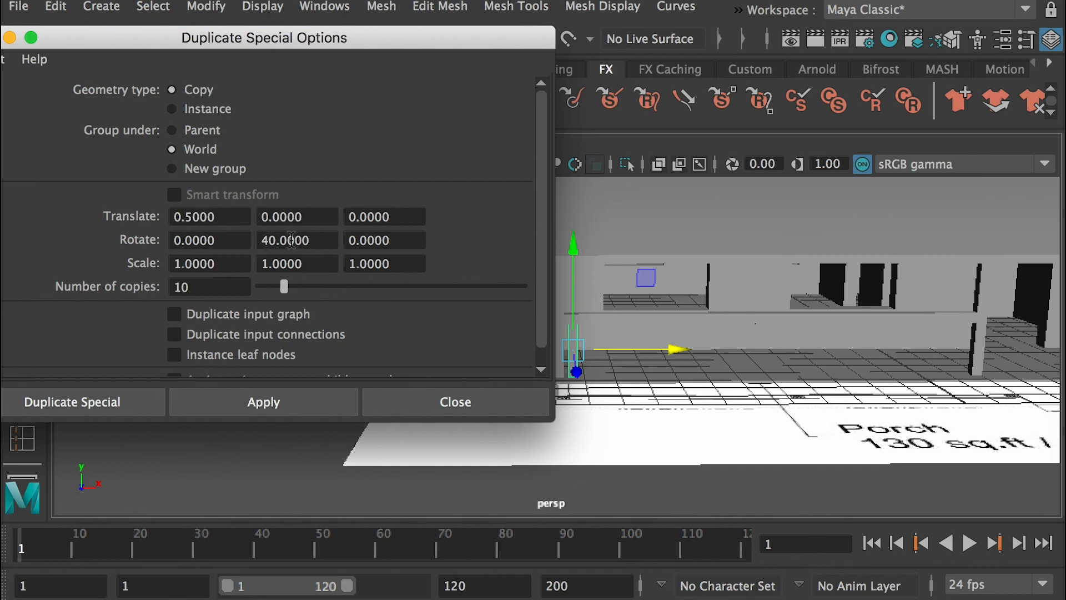
pyautogui.moveTo(159, 43); pyautogui.dragTo(238, 102)
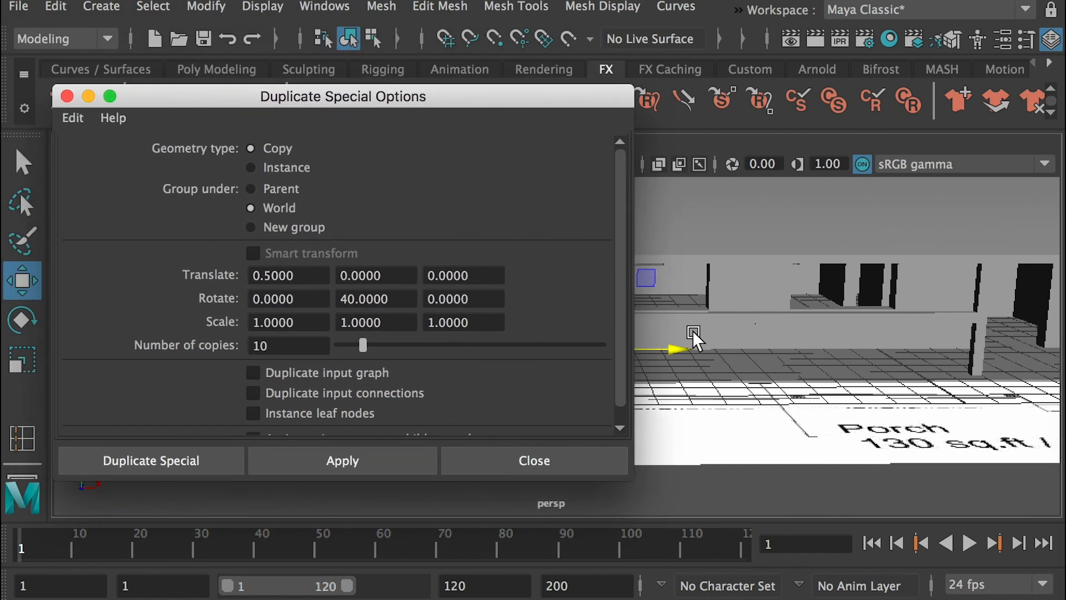
pyautogui.click(73, 118)
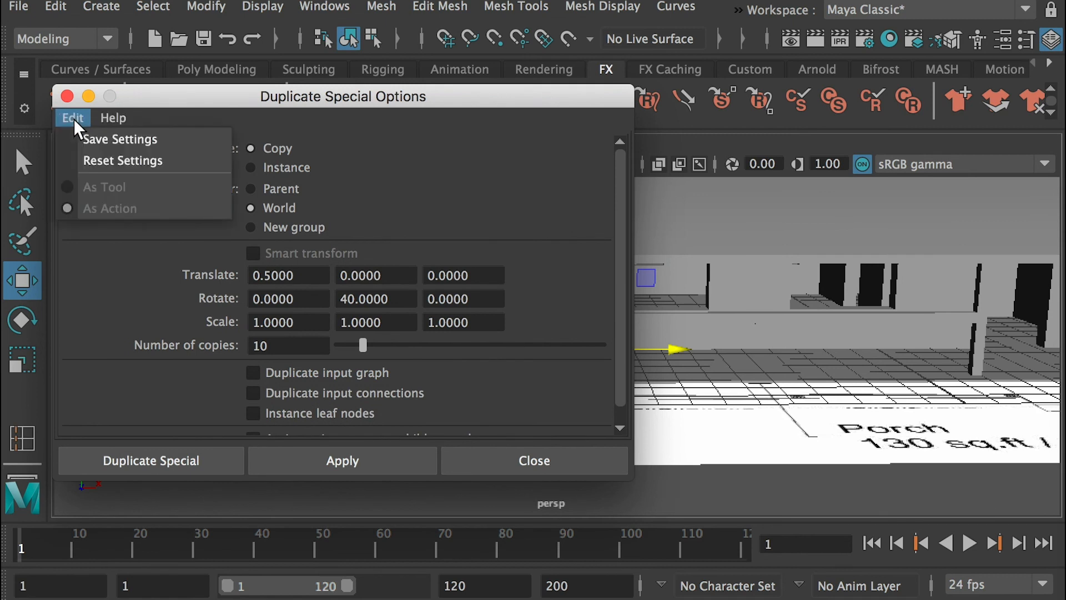
pyautogui.click(105, 158)
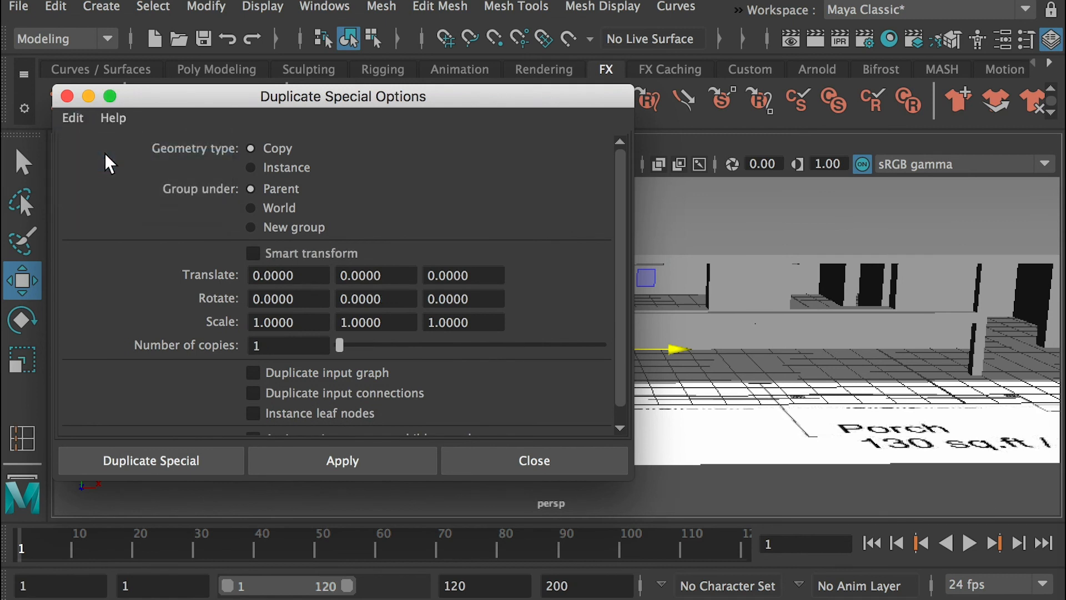
# - Duplicate the baluster into 10 copies, each offset 0.5 in Translate X
pyautogui.click(298, 341)
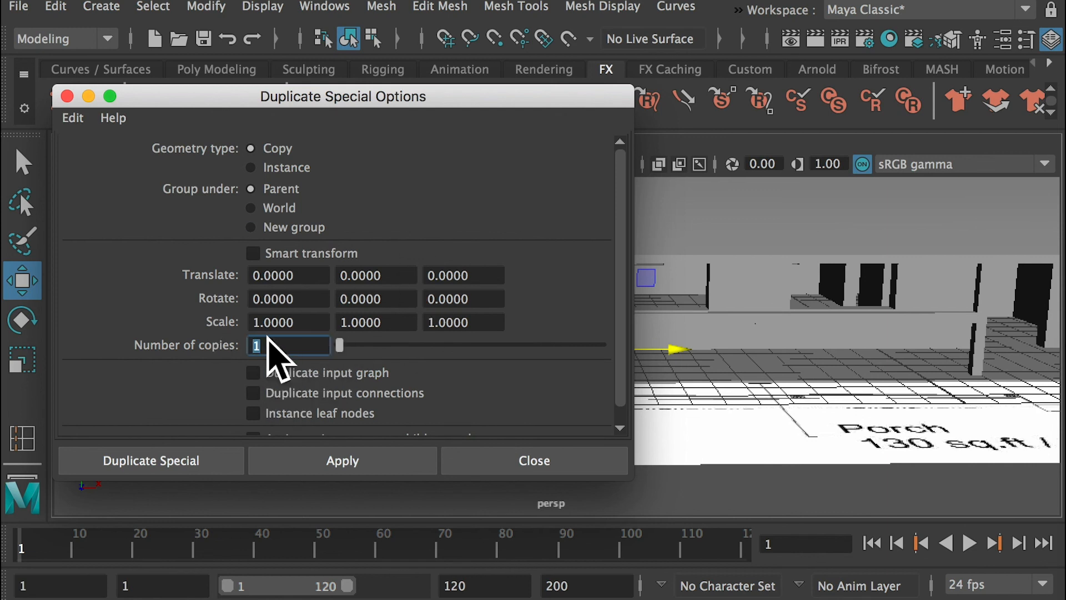
pyautogui.write('10')
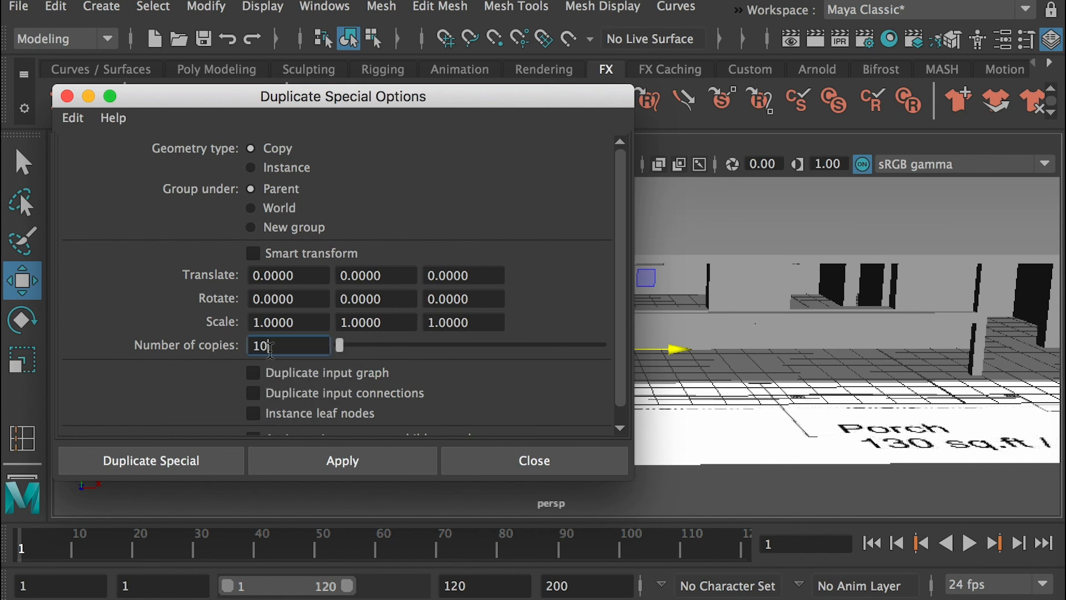
pyautogui.moveTo(290, 278); pyautogui.dragTo(266, 275)
pyautogui.write('5')
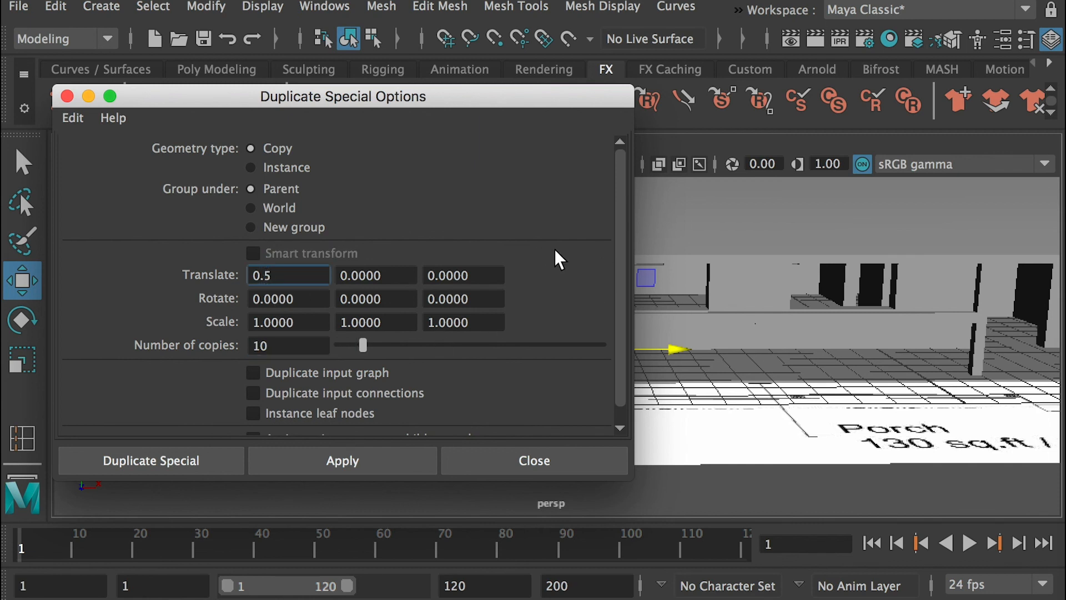
pyautogui.press('Tab')
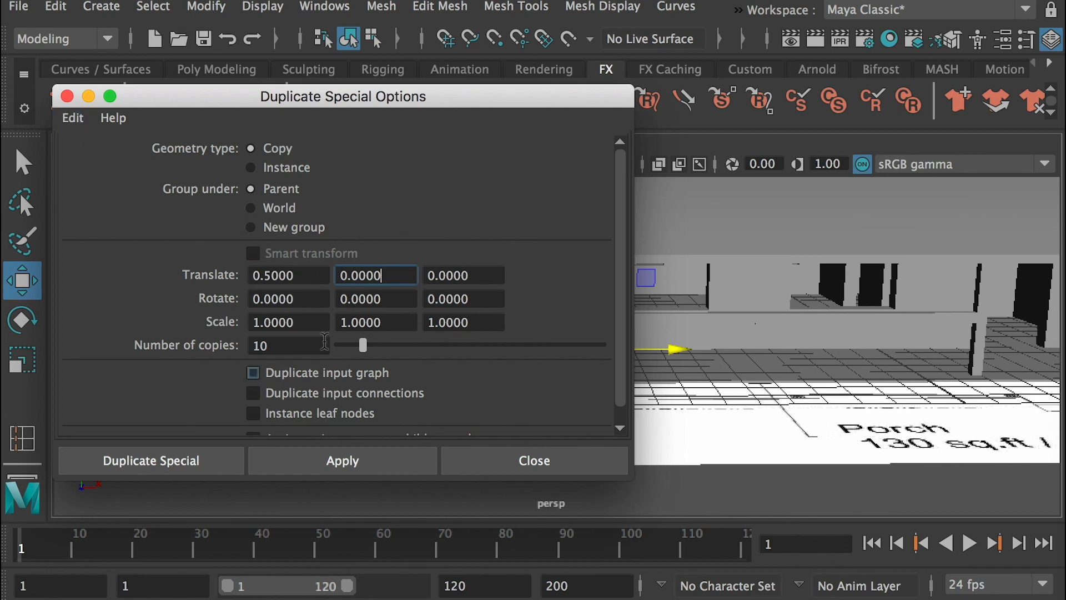
pyautogui.click(333, 463)
# - Examine the spacing of the new balusters and the remaining gap along the porch's front railing
pyautogui.moveTo(388, 99); pyautogui.dragTo(307, 423)
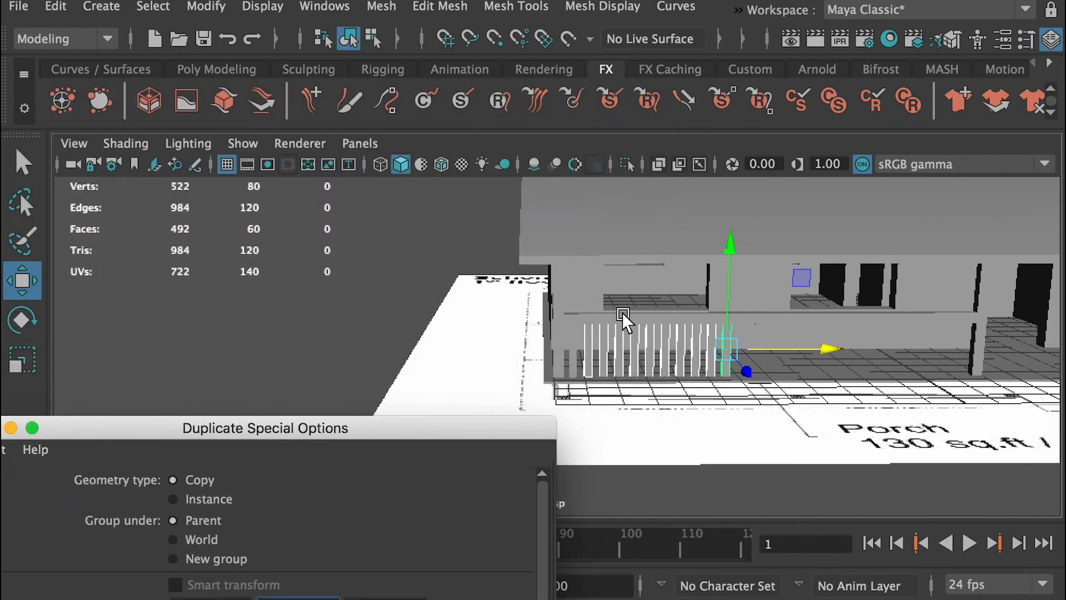
pyautogui.scroll(3, 627, 333)
pyautogui.keyDown('alt'); pyautogui.moveTo(633, 371); pyautogui.dragTo(614, 370, button='middle'); pyautogui.keyUp('alt')
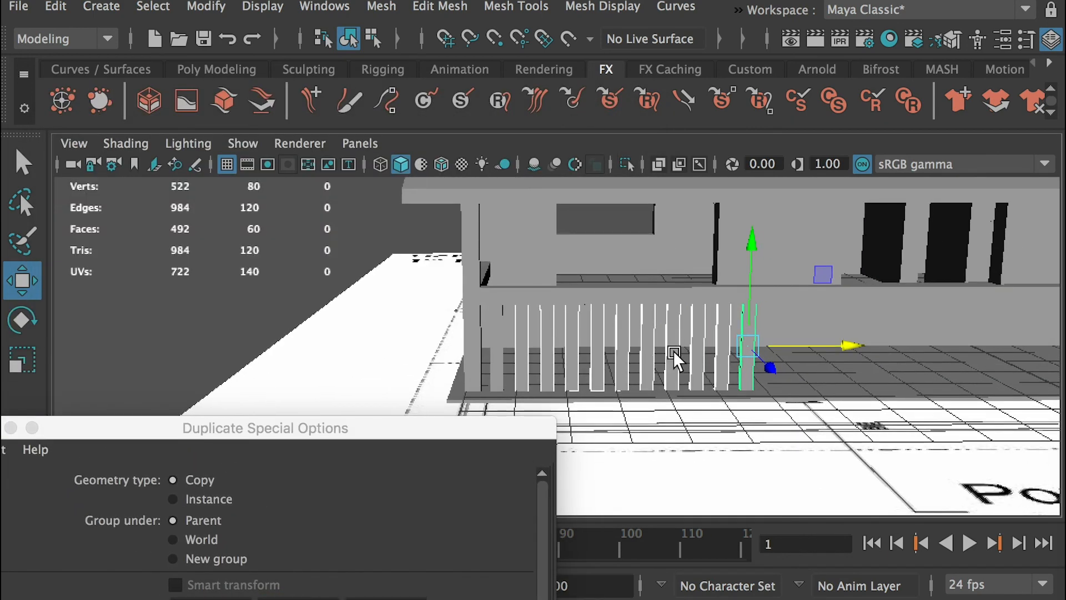
pyautogui.keyDown('alt'); pyautogui.moveTo(779, 361); pyautogui.dragTo(561, 345, button='right'); pyautogui.keyUp('alt')
pyautogui.keyDown('alt'); pyautogui.moveTo(654, 401); pyautogui.dragTo(777, 446, button='right'); pyautogui.keyUp('alt')
pyautogui.keyDown('alt'); pyautogui.moveTo(761, 352); pyautogui.dragTo(684, 340, button='right'); pyautogui.keyUp('alt')
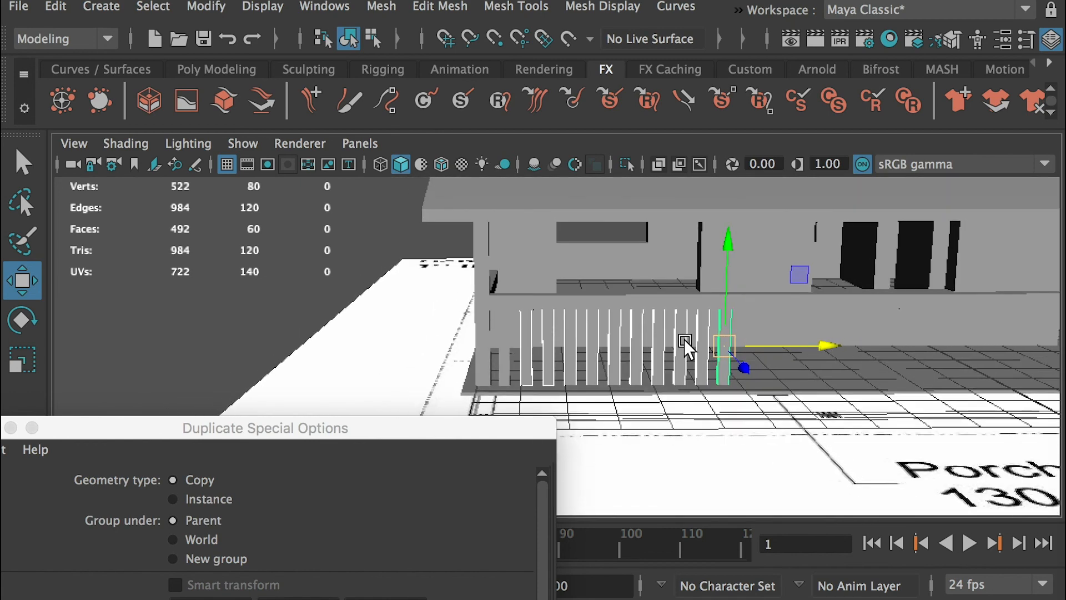
pyautogui.keyDown('alt'); pyautogui.moveTo(685, 340); pyautogui.dragTo(523, 339, button='middle'); pyautogui.keyUp('alt')
pyautogui.keyDown('alt'); pyautogui.moveTo(484, 342); pyautogui.dragTo(500, 347); pyautogui.keyUp('alt')
pyautogui.keyDown('alt'); pyautogui.moveTo(498, 346); pyautogui.dragTo(527, 373, button='right'); pyautogui.keyUp('alt')
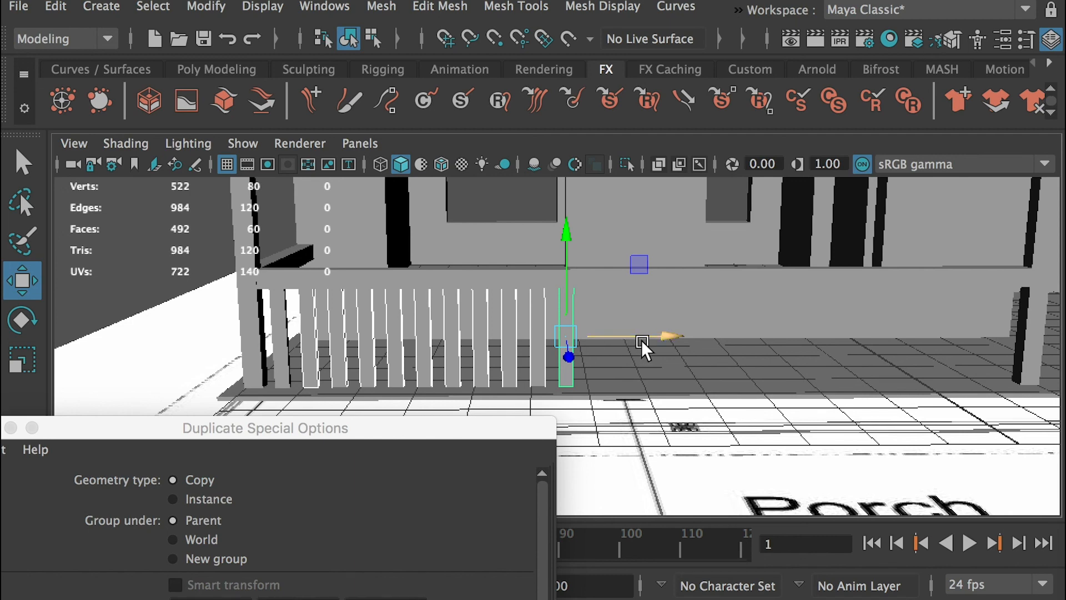
pyautogui.moveTo(461, 428); pyautogui.dragTo(478, 267)
pyautogui.moveTo(415, 256); pyautogui.dragTo(446, 529)
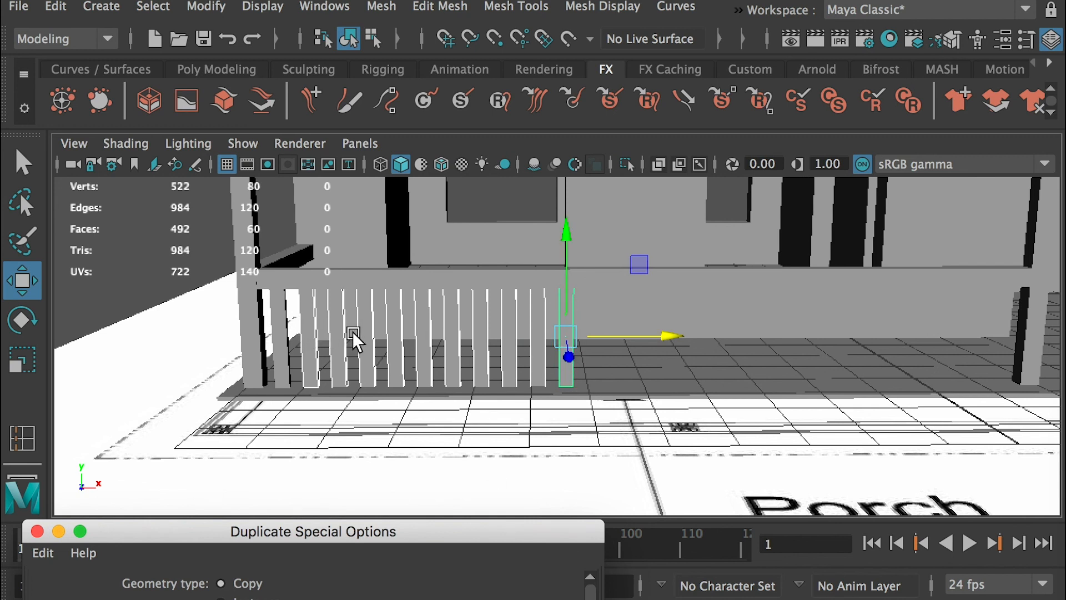
pyautogui.moveTo(420, 532); pyautogui.dragTo(395, 345)
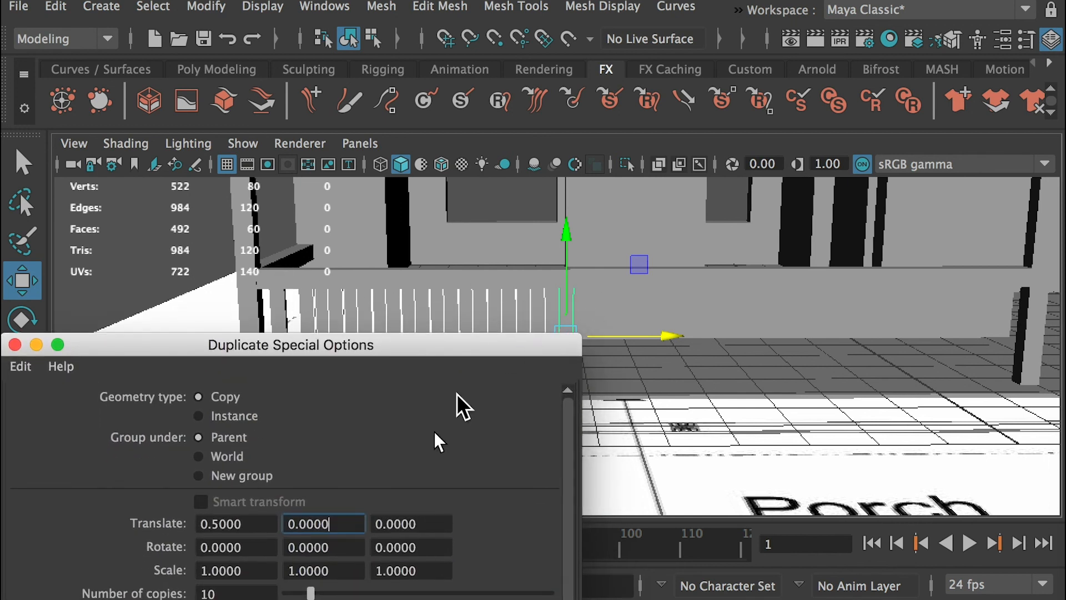
pyautogui.moveTo(388, 346); pyautogui.dragTo(383, 461)
# - Select the last baluster in the row and duplicate it into another 10 copies at the same 0.5 spacing
pyautogui.click(144, 252)
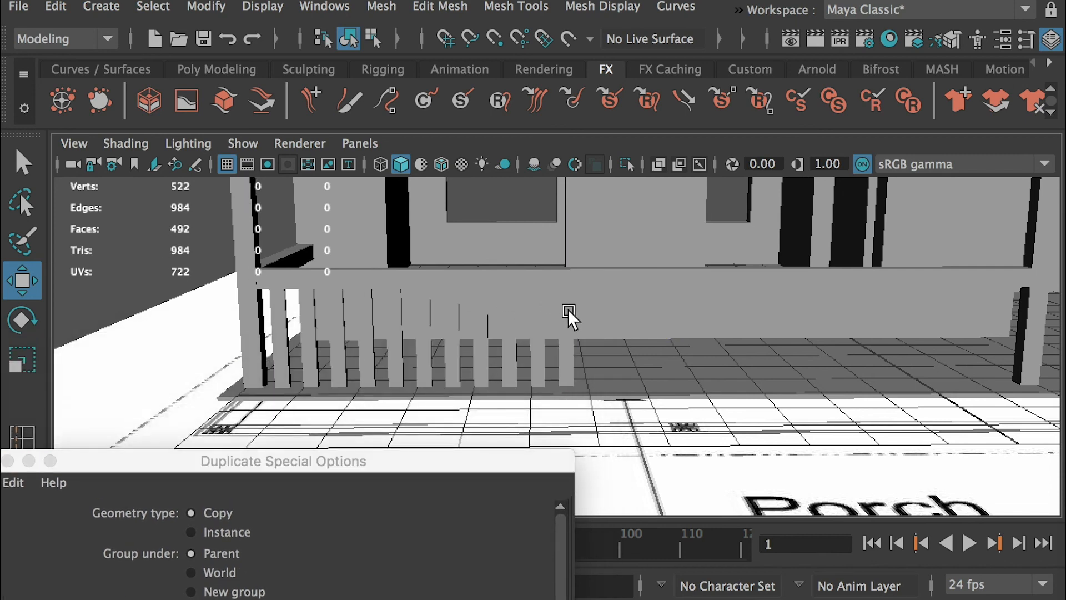
pyautogui.click(562, 358)
pyautogui.moveTo(433, 471); pyautogui.dragTo(472, 236)
pyautogui.click(292, 592)
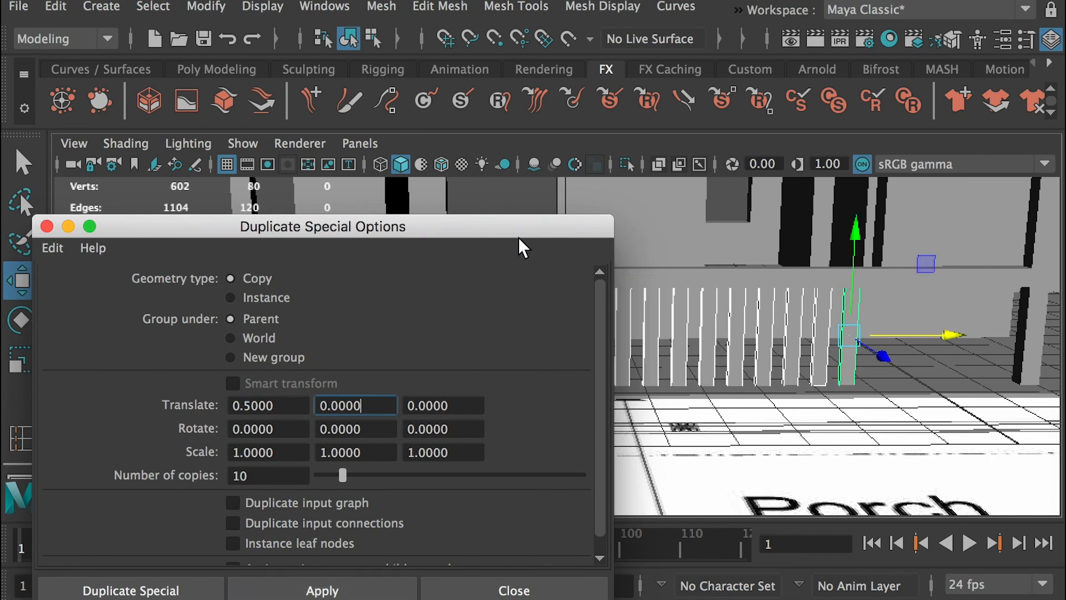
pyautogui.moveTo(519, 233); pyautogui.dragTo(507, 505)
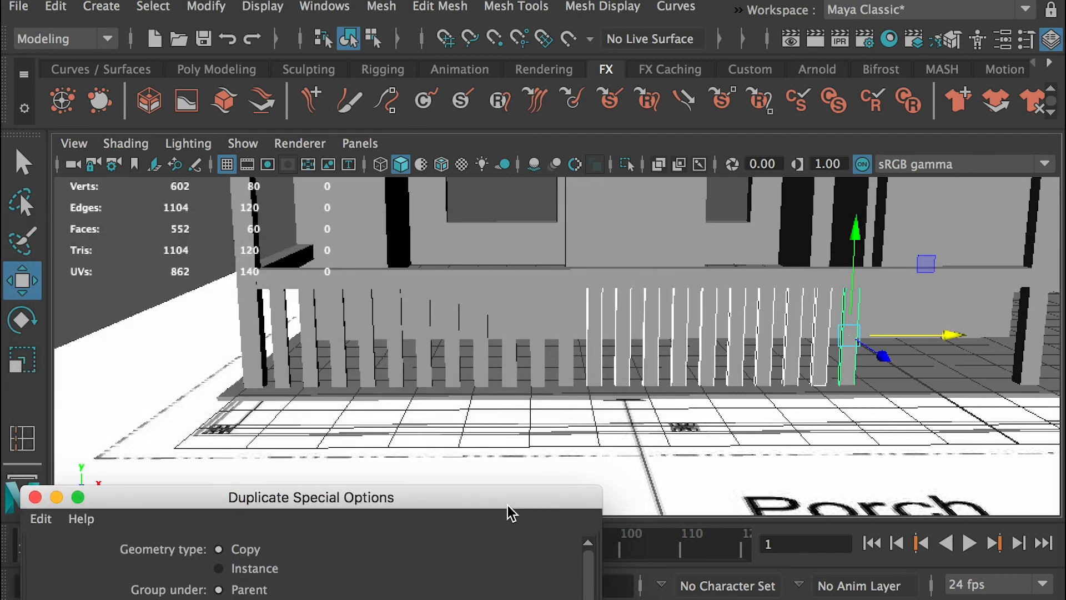
# - Select only the new end baluster and duplicate it into 6 copies toward the next porch post at the same spacing
pyautogui.keyDown('alt'); pyautogui.moveTo(875, 358); pyautogui.dragTo(628, 368, button='middle'); pyautogui.keyUp('alt')
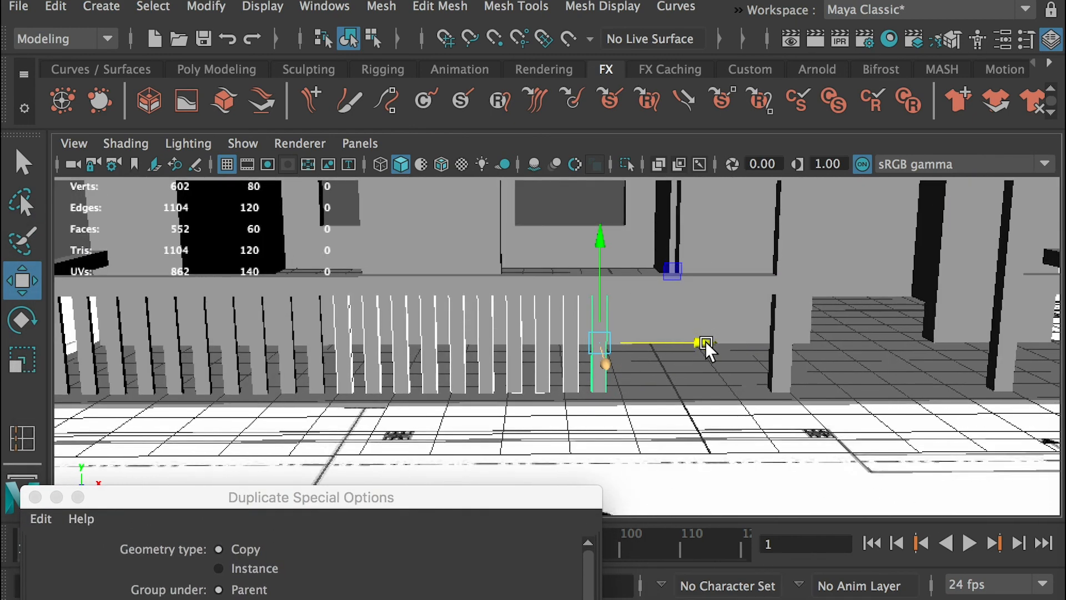
pyautogui.keyDown('alt'); pyautogui.moveTo(757, 414); pyautogui.dragTo(808, 397, button='right'); pyautogui.keyUp('alt')
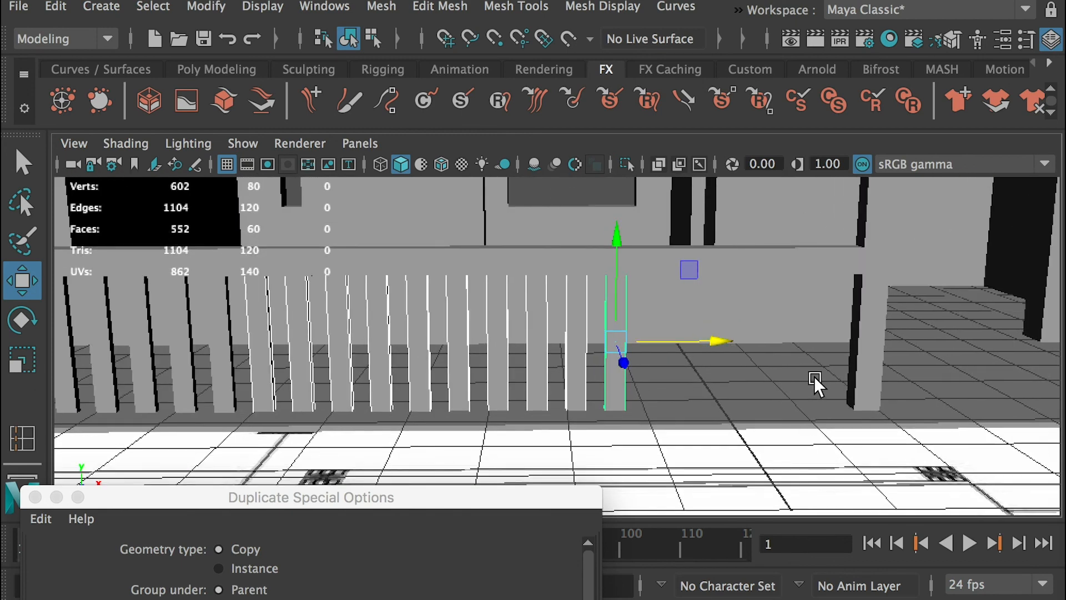
pyautogui.keyDown('alt'); pyautogui.moveTo(736, 317); pyautogui.dragTo(101, 251); pyautogui.keyUp('alt')
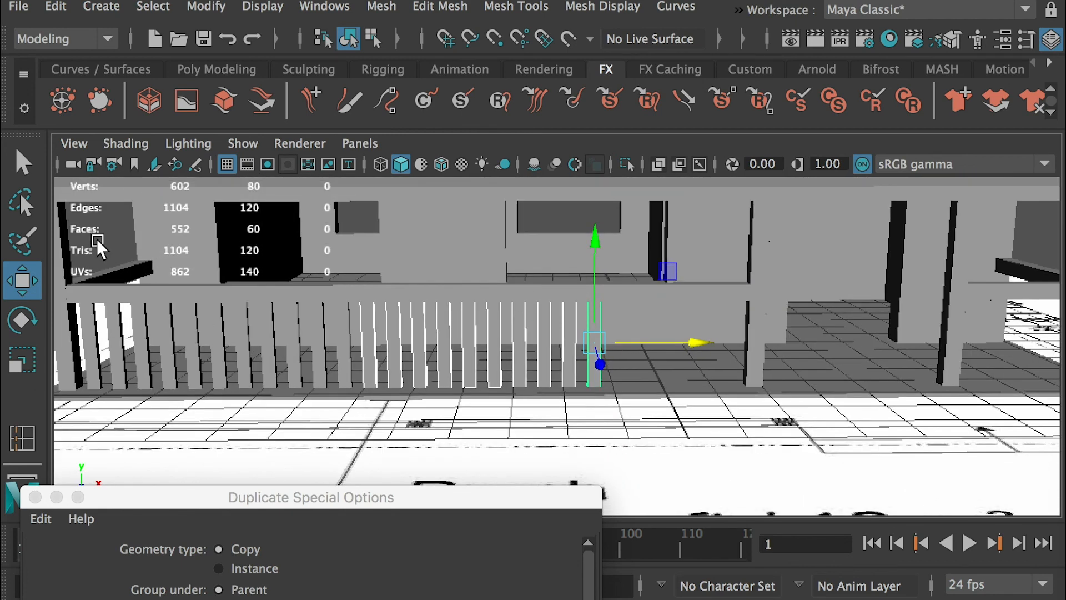
pyautogui.click(280, 272)
pyautogui.scroll(5, 596, 352)
pyautogui.click(612, 343)
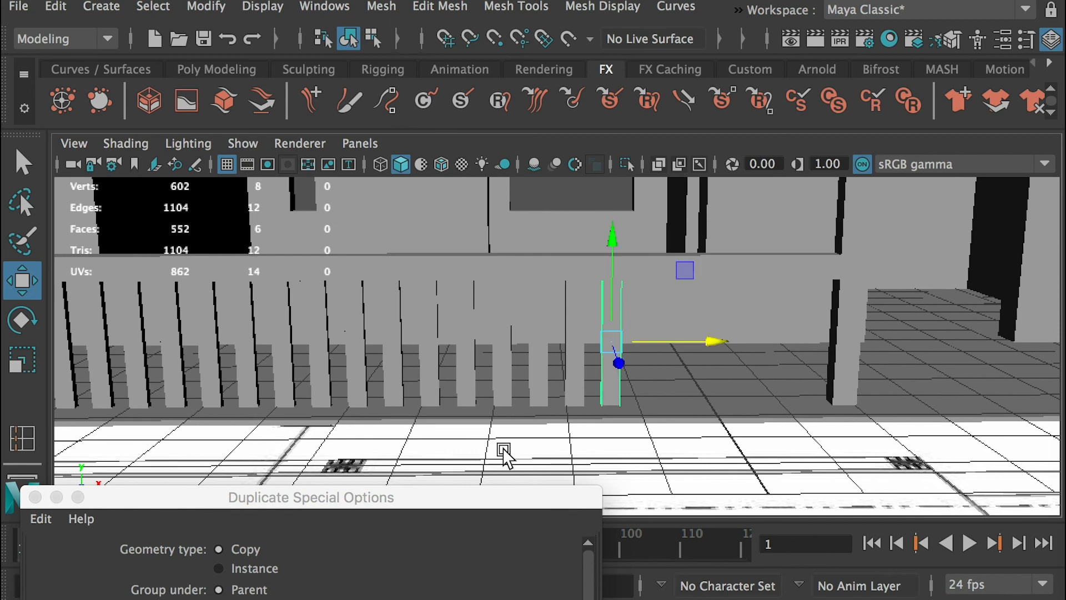
pyautogui.moveTo(453, 499); pyautogui.dragTo(496, 287)
pyautogui.moveTo(298, 534); pyautogui.dragTo(210, 517)
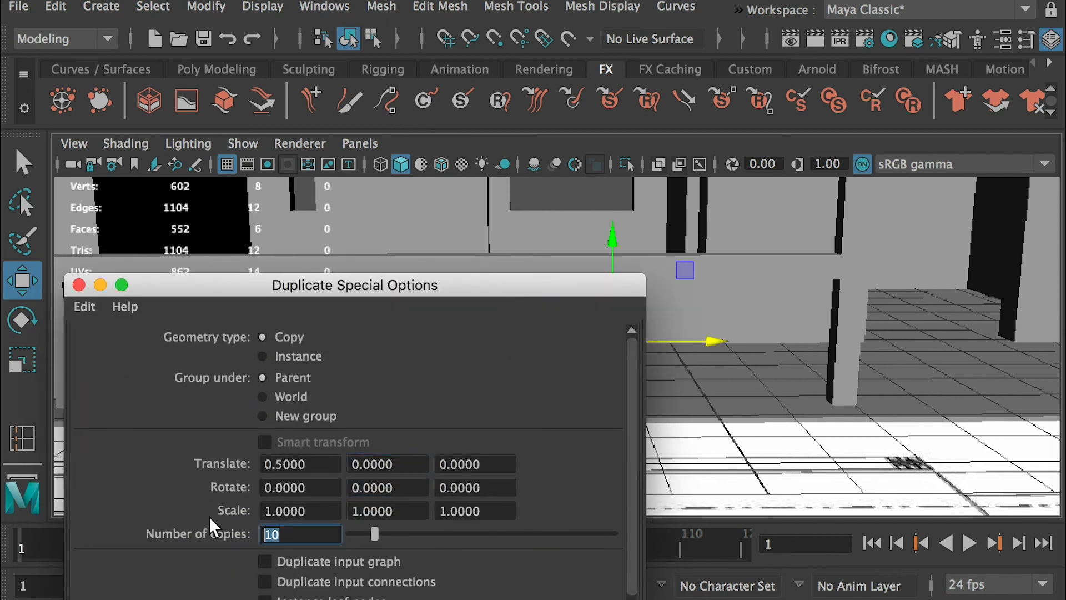
pyautogui.write('6')
pyautogui.press('Return')
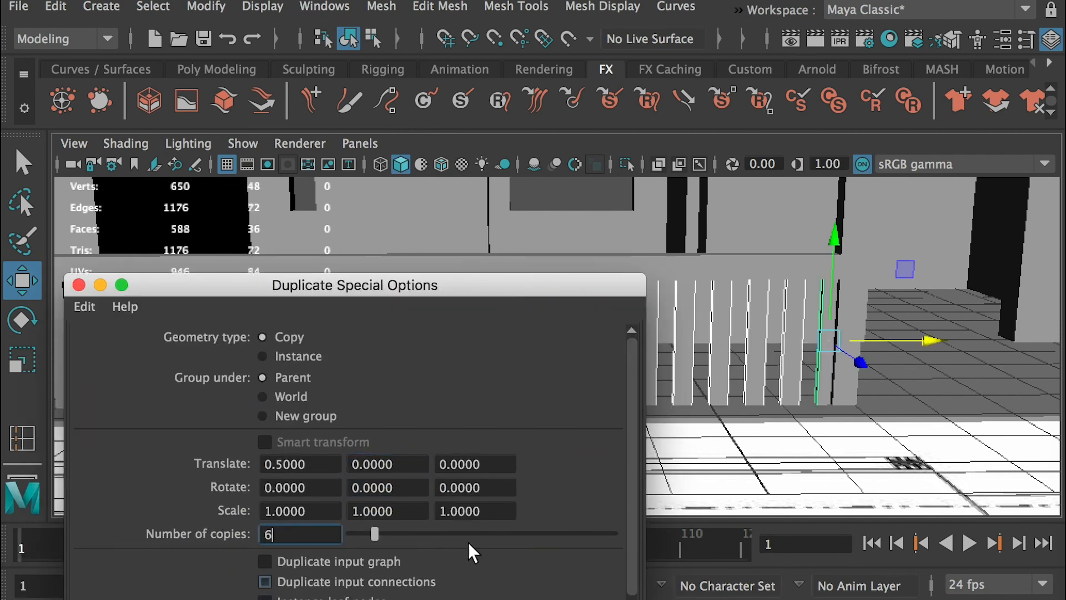
pyautogui.moveTo(514, 284); pyautogui.dragTo(523, 522)
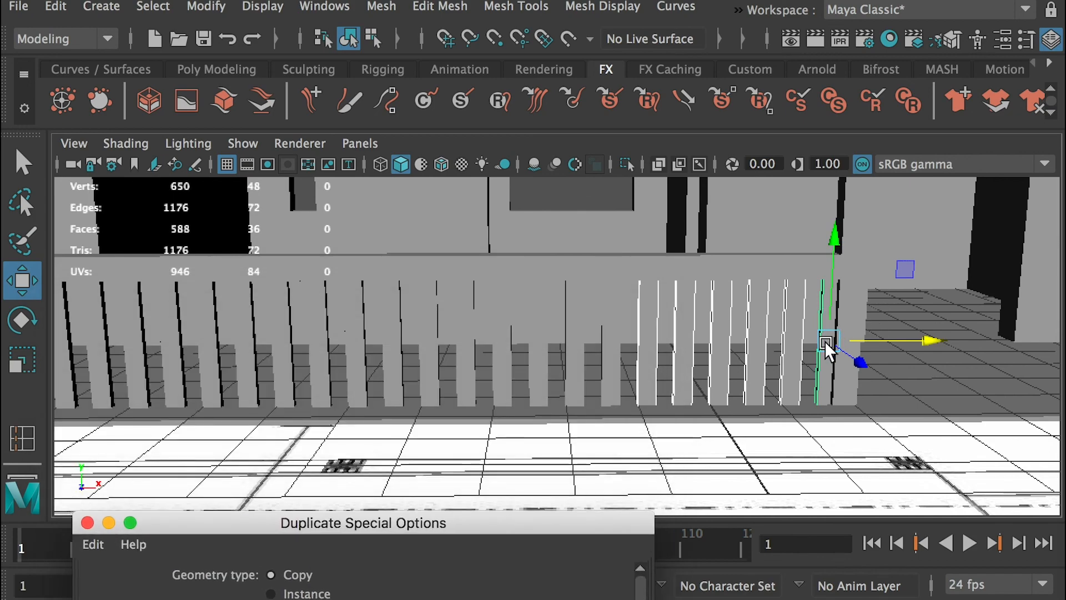
# - Duplicate the last baluster of the long front railing and move the copy along X to the start of the short railing section
pyautogui.keyDown('alt'); pyautogui.moveTo(978, 389); pyautogui.dragTo(745, 364, button='right'); pyautogui.keyUp('alt')
pyautogui.keyDown('alt'); pyautogui.moveTo(745, 364); pyautogui.dragTo(904, 255, button='middle'); pyautogui.keyUp('alt')
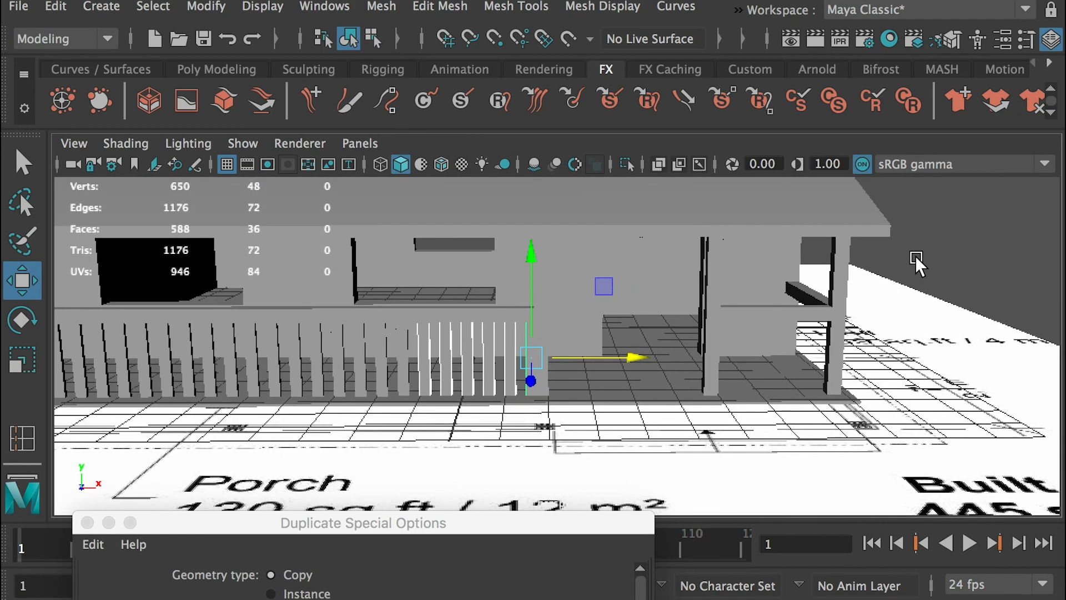
pyautogui.click(544, 396)
pyautogui.scroll(5, 544, 393)
pyautogui.click(510, 368)
pyautogui.click(597, 362)
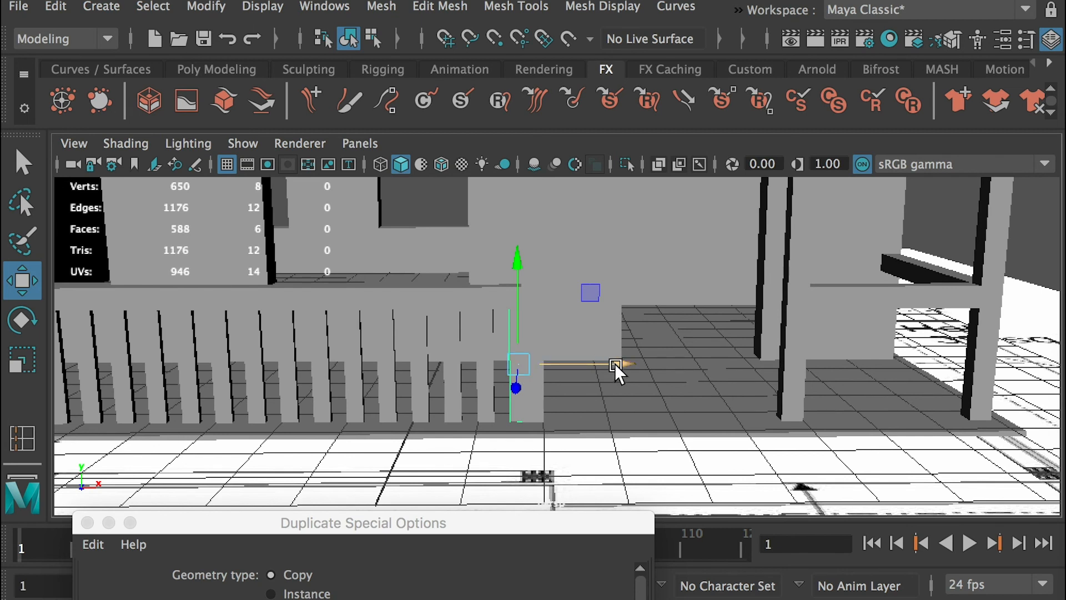
pyautogui.hotkey('ctrl', 'd')
pyautogui.moveTo(614, 364); pyautogui.dragTo(918, 373)
# - Try to duplicate the moved baluster into 6 copies offset 0.5 in Translate X across the short railing, and undo it
pyautogui.scroll(3, 934, 415)
pyautogui.scroll(3, 934, 415)
pyautogui.keyDown('alt'); pyautogui.moveTo(788, 391); pyautogui.dragTo(491, 378, button='middle'); pyautogui.keyUp('alt')
pyautogui.scroll(2, 611, 401)
pyautogui.keyDown('alt'); pyautogui.moveTo(611, 402); pyautogui.dragTo(583, 381); pyautogui.keyUp('alt')
pyautogui.moveTo(508, 527); pyautogui.dragTo(470, 189)
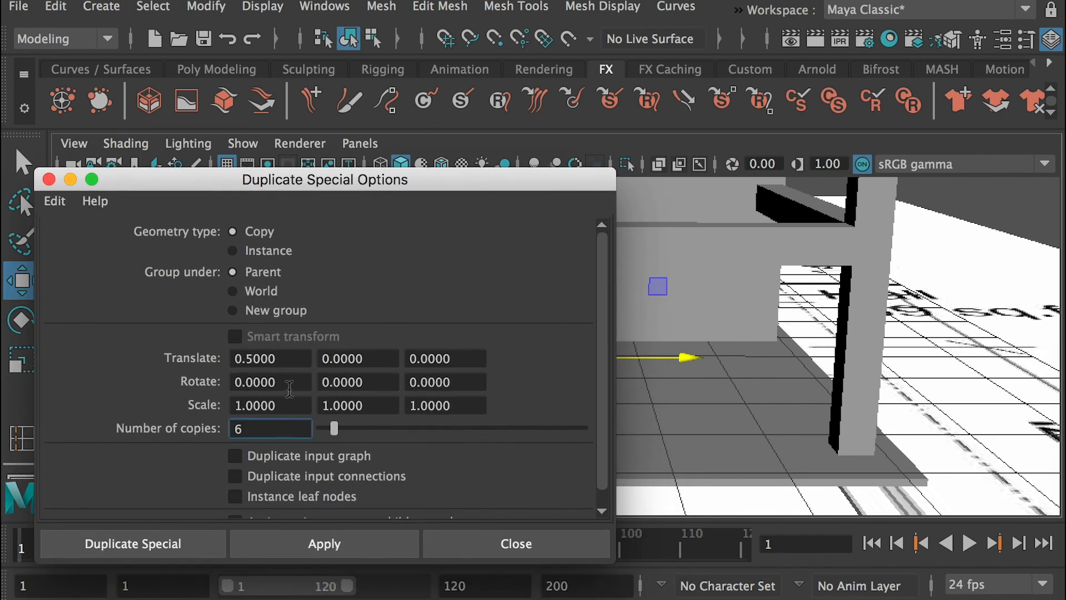
pyautogui.click(309, 547)
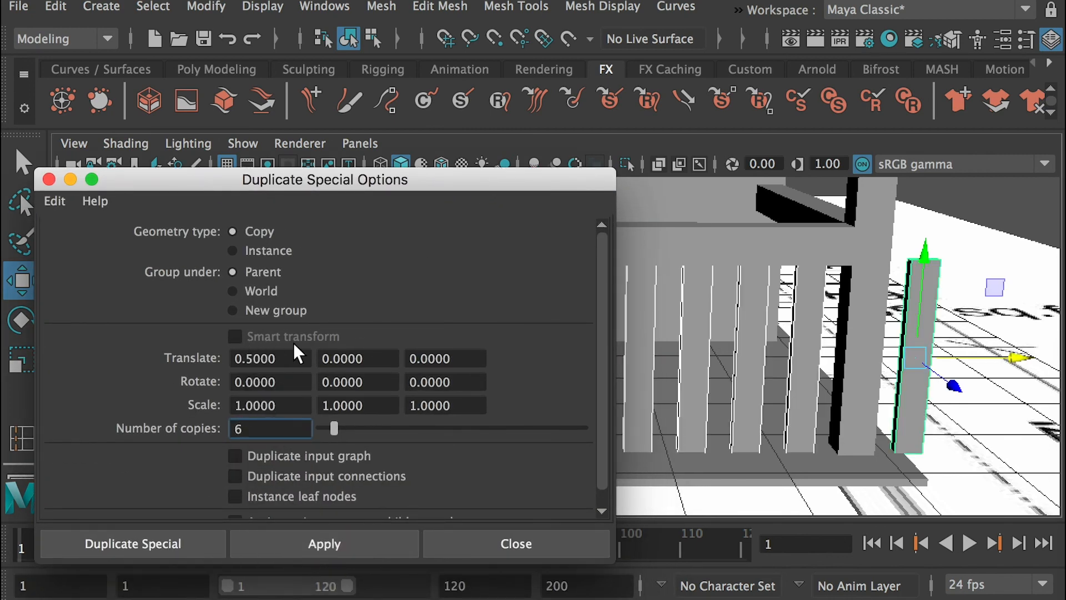
pyautogui.moveTo(467, 188); pyautogui.dragTo(402, 513)
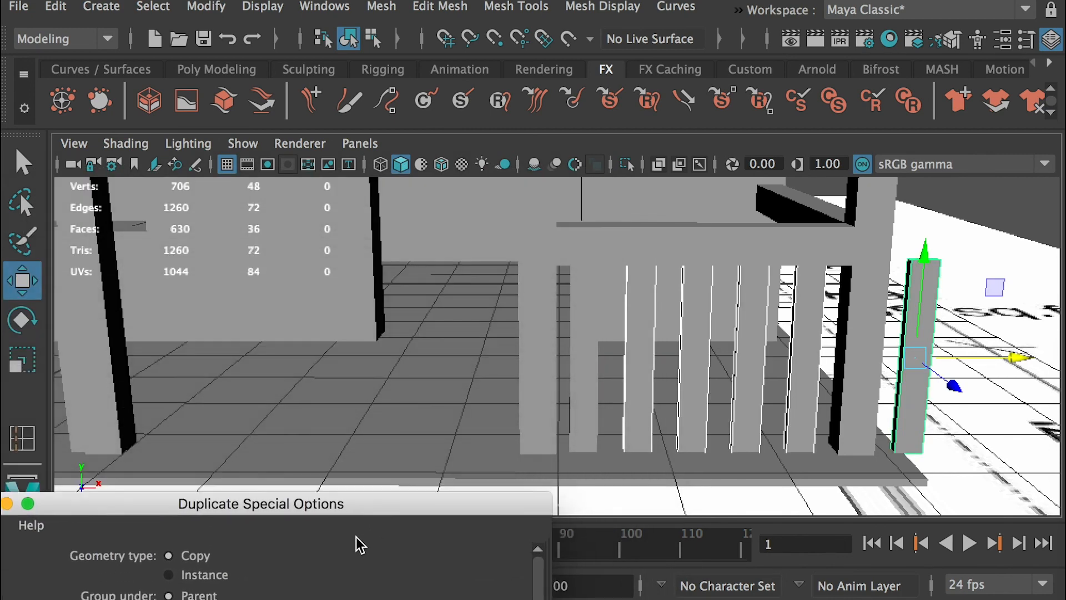
pyautogui.keyDown('alt'); pyautogui.moveTo(943, 354); pyautogui.dragTo(915, 347); pyautogui.keyUp('alt')
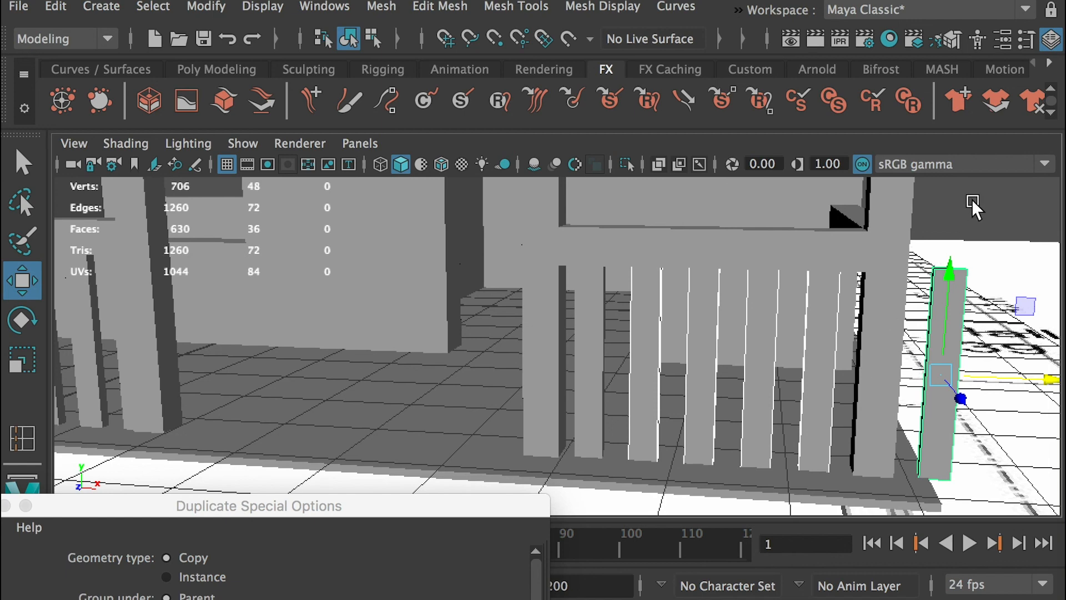
pyautogui.hotkey('ctrl', 'z')
# - Duplicate the first baluster of the short railing into 4 copies at the same X spacing, and clear the selection
pyautogui.moveTo(471, 499); pyautogui.dragTo(577, 263)
pyautogui.doubleClick(283, 519)
pyautogui.write('4')
pyautogui.press('Return')
pyautogui.moveTo(611, 270); pyautogui.dragTo(631, 559)
pyautogui.click(1013, 188)
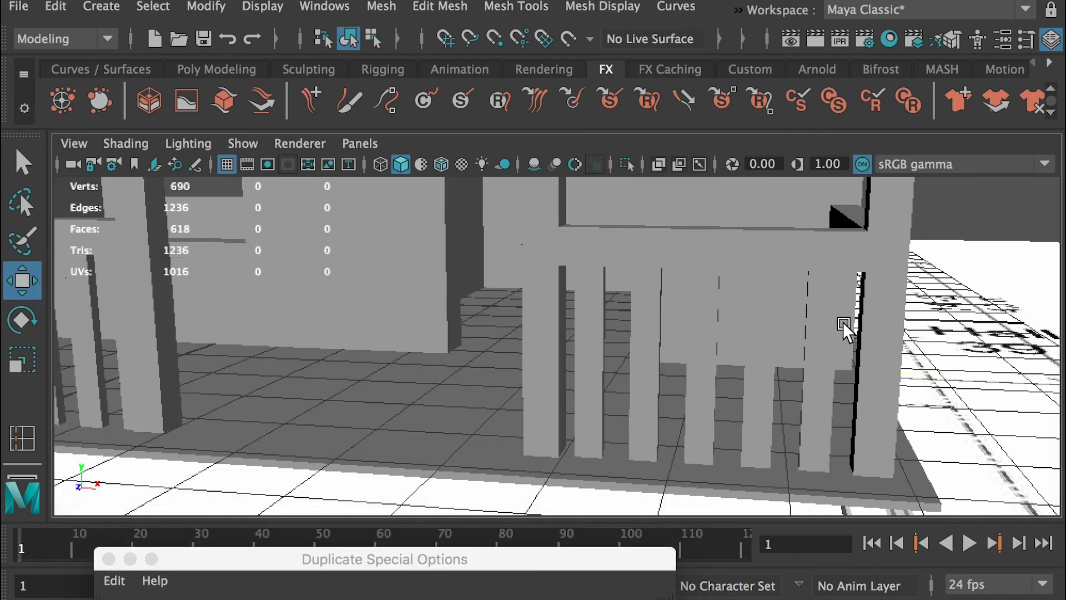
# - Select the end baluster of the long front railing and examine its spacing to the post and the neighbouring baluster
pyautogui.keyDown('alt'); pyautogui.moveTo(884, 287); pyautogui.dragTo(748, 401); pyautogui.keyUp('alt')
pyautogui.click(751, 389)
pyautogui.keyDown('alt'); pyautogui.moveTo(745, 377); pyautogui.dragTo(899, 493, button='right'); pyautogui.keyUp('alt')
pyautogui.keyDown('alt'); pyautogui.moveTo(747, 340); pyautogui.dragTo(697, 340, button='middle'); pyautogui.keyUp('alt')
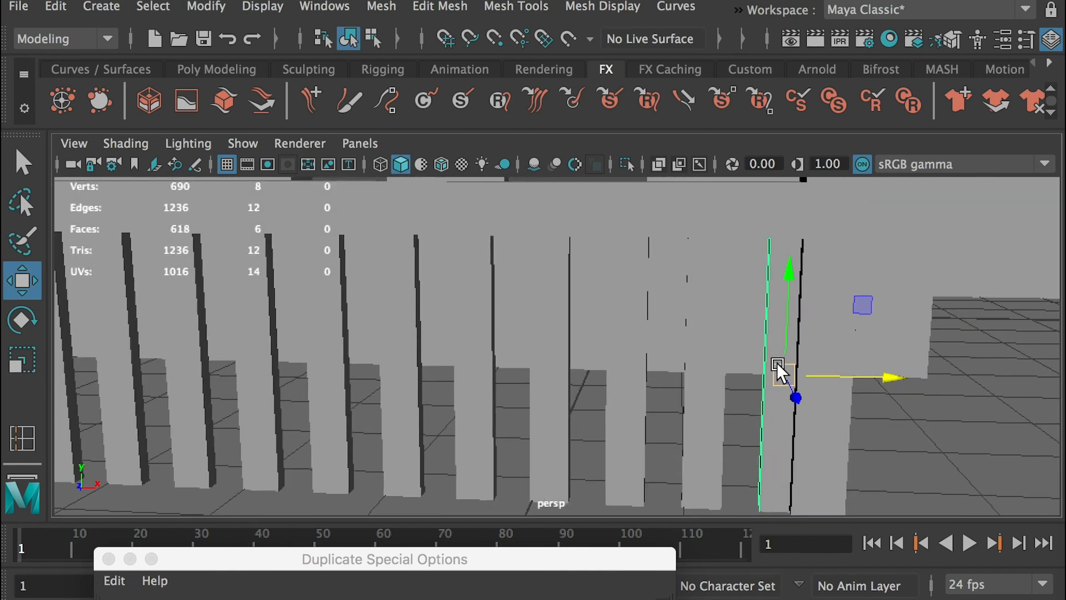
pyautogui.keyDown('alt'); pyautogui.moveTo(860, 378); pyautogui.dragTo(546, 324, button='right'); pyautogui.keyUp('alt')
pyautogui.keyDown('alt'); pyautogui.moveTo(547, 325); pyautogui.dragTo(555, 320); pyautogui.keyUp('alt')
pyautogui.keyDown('alt'); pyautogui.moveTo(693, 374); pyautogui.dragTo(600, 375, button='middle'); pyautogui.keyUp('alt')
pyautogui.scroll(6, 673, 393)
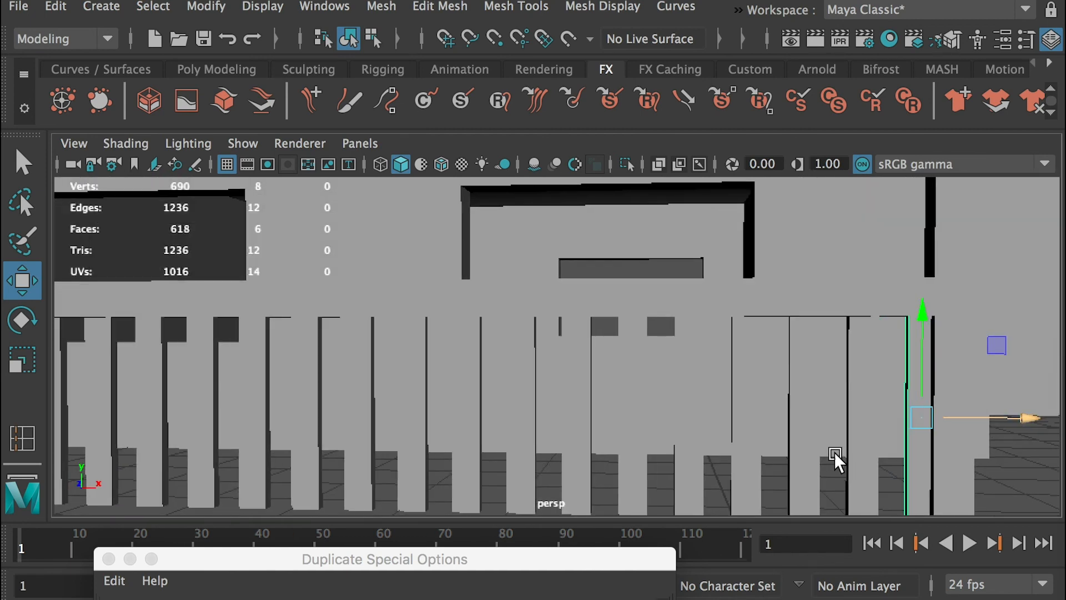
pyautogui.moveTo(904, 407); pyautogui.dragTo(884, 451)
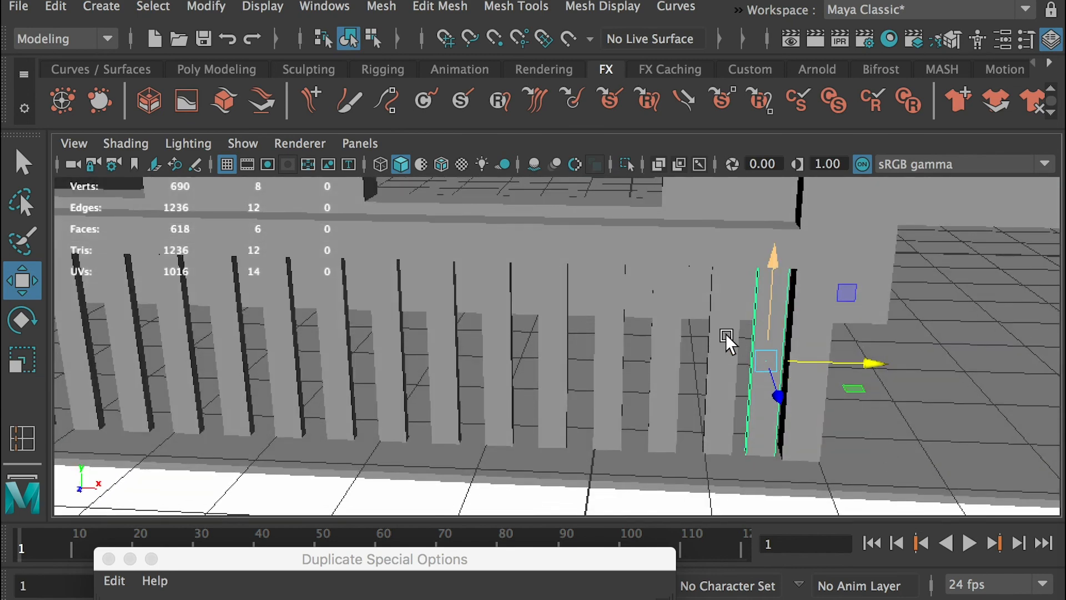
# - Try to nudge only the end baluster away from the post along X, and undo the move
pyautogui.keyDown('shift'); pyautogui.click(714, 405); pyautogui.keyUp('shift')
pyautogui.press('super+z')
pyautogui.moveTo(828, 362); pyautogui.dragTo(823, 365)
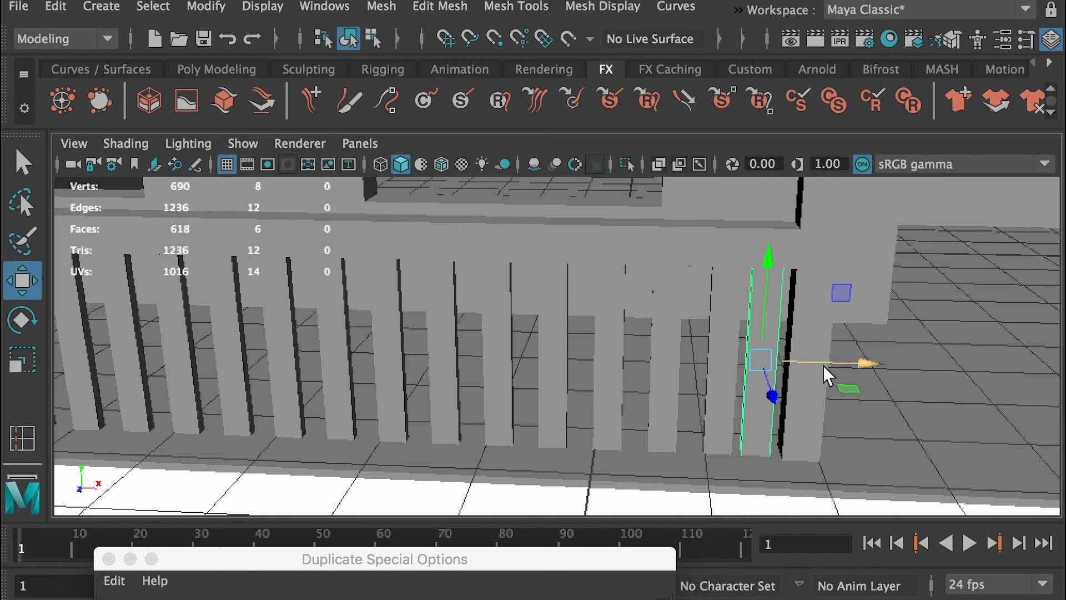
pyautogui.press('super+z')
# - Add the neighbouring baluster to the selection and move both slightly away from the post along X
pyautogui.keyDown('shift'); pyautogui.click(725, 355); pyautogui.keyUp('shift')
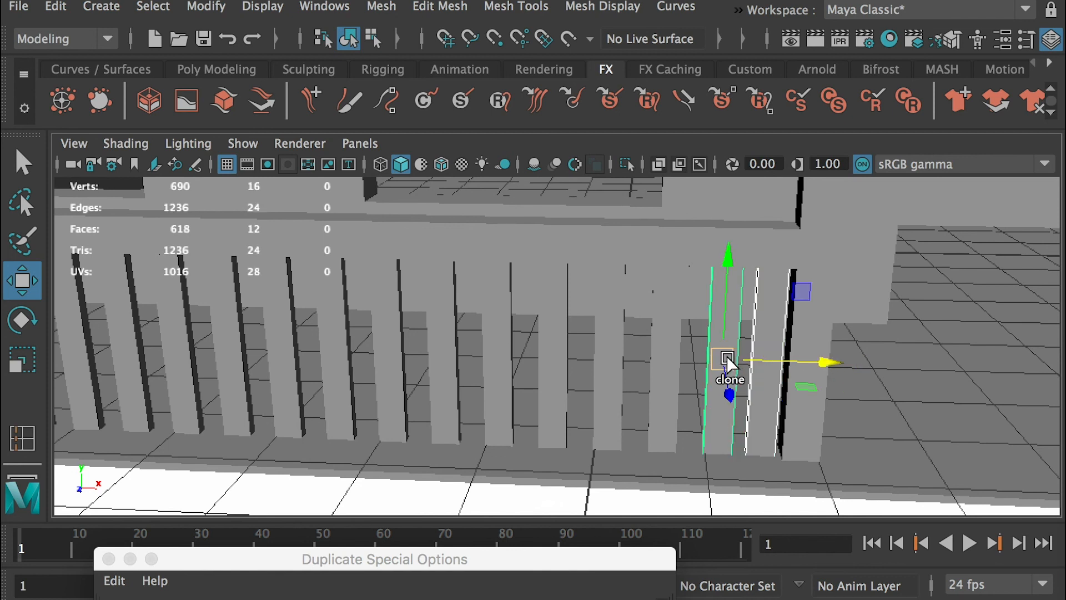
pyautogui.click(824, 358)
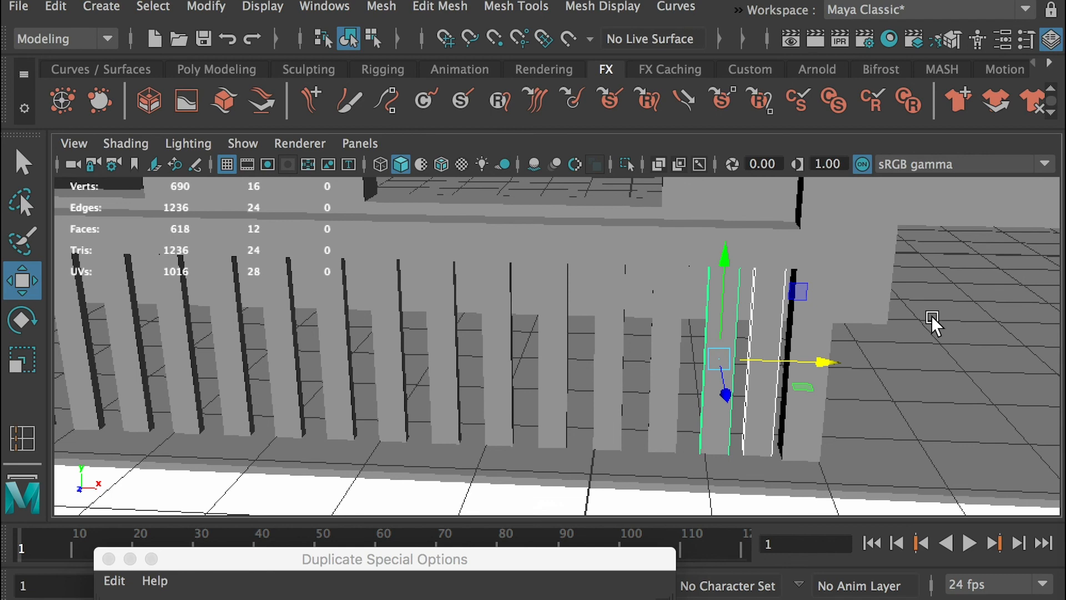
pyautogui.click(855, 393)
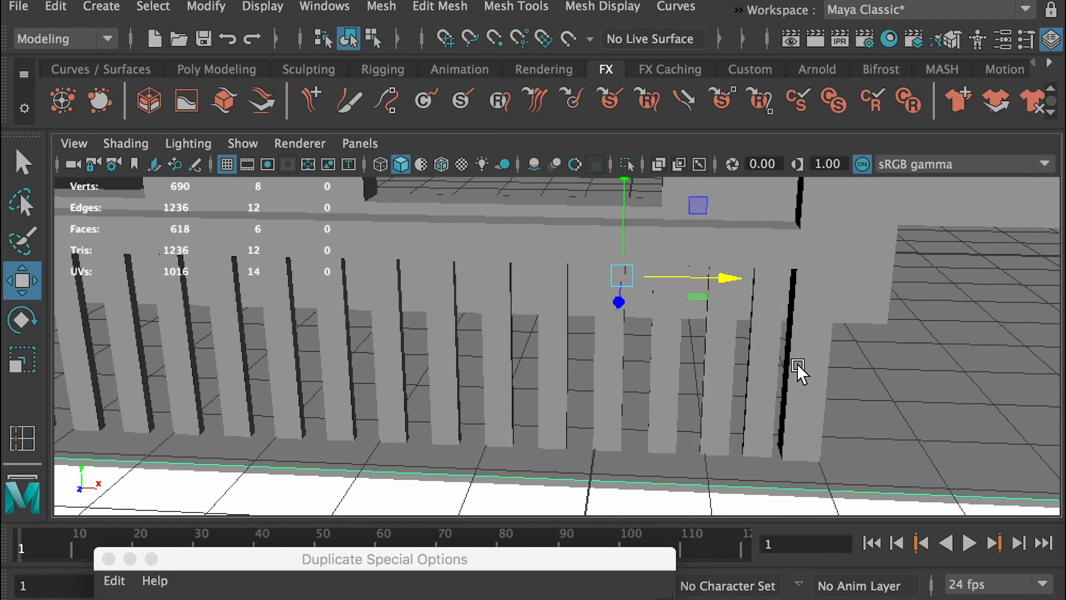
# - Duplicate the last baluster of the short front railing and move the copy along X past the porch's corner post
pyautogui.keyDown('alt'); pyautogui.moveTo(861, 369); pyautogui.dragTo(477, 337, button='right'); pyautogui.keyUp('alt')
pyautogui.keyDown('alt'); pyautogui.moveTo(655, 363); pyautogui.dragTo(561, 355, button='right'); pyautogui.keyUp('alt')
pyautogui.keyDown('alt'); pyautogui.moveTo(685, 367); pyautogui.dragTo(603, 358); pyautogui.keyUp('alt')
pyautogui.keyDown('alt'); pyautogui.moveTo(603, 358); pyautogui.dragTo(868, 392, button='right'); pyautogui.keyUp('alt')
pyautogui.keyDown('alt'); pyautogui.moveTo(935, 397); pyautogui.dragTo(867, 382, button='middle'); pyautogui.keyUp('alt')
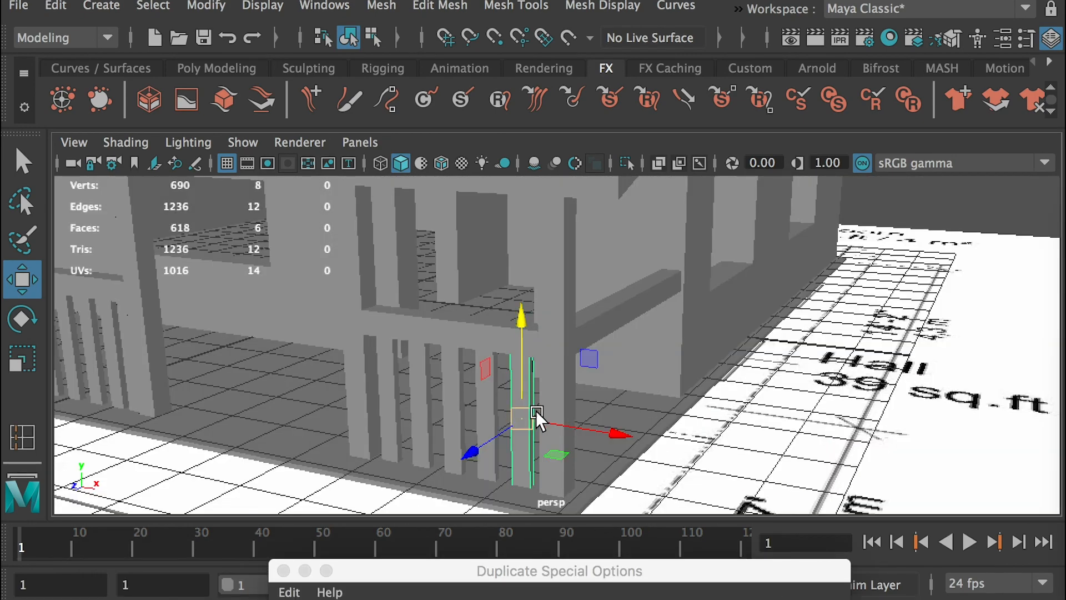
pyautogui.press('e')
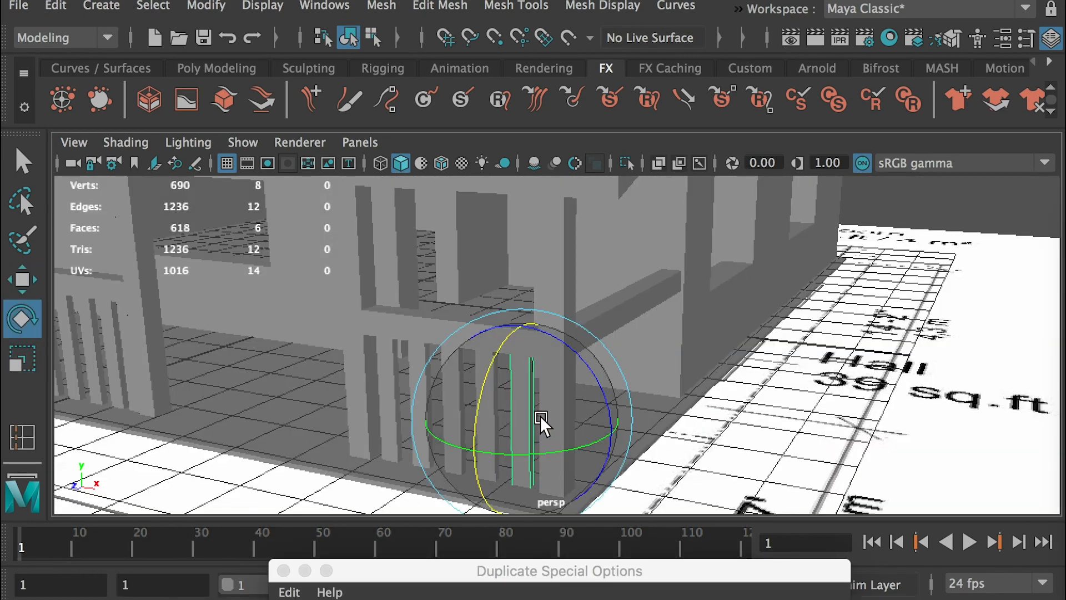
pyautogui.hotkey('ctrl', 'd')
pyautogui.press('w')
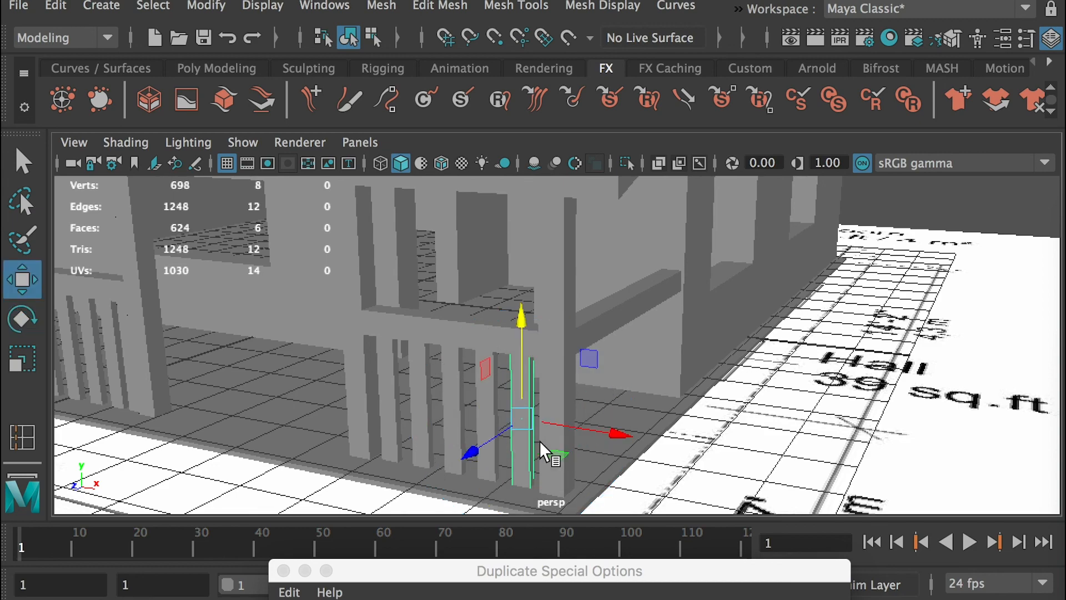
pyautogui.moveTo(578, 428); pyautogui.dragTo(548, 436)
# - Turn the copied baluster to face the porch's side by setting its Rotate Y to 90
pyautogui.press('e')
pyautogui.keyDown('alt'); pyautogui.moveTo(301, 450); pyautogui.dragTo(454, 299, button='middle'); pyautogui.keyUp('alt')
pyautogui.moveTo(382, 340); pyautogui.dragTo(880, 213)
pyautogui.hotkey('ctrl', 'a')
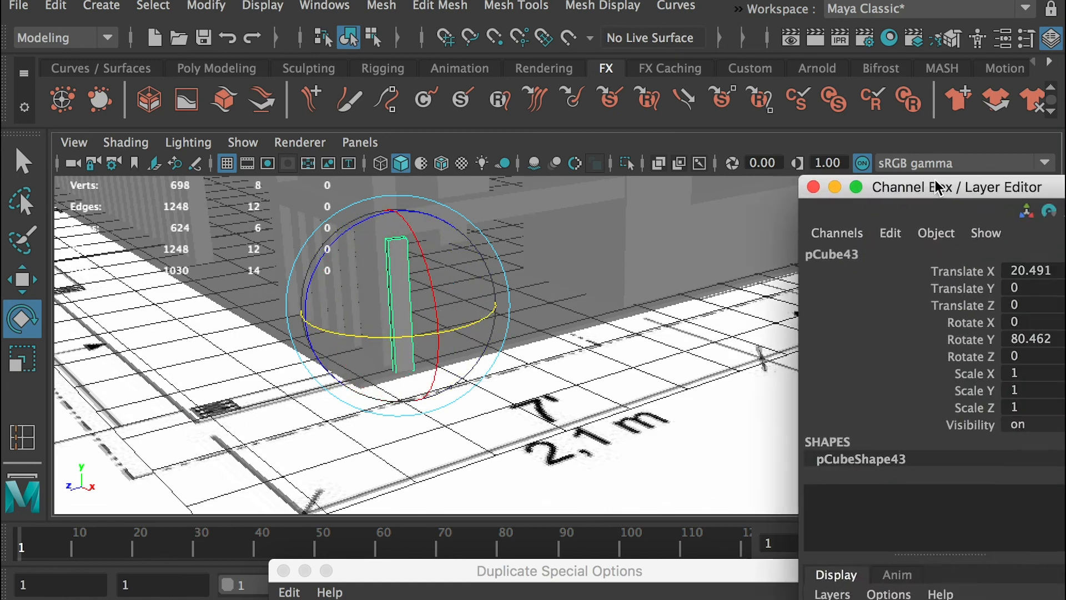
pyautogui.doubleClick(952, 334)
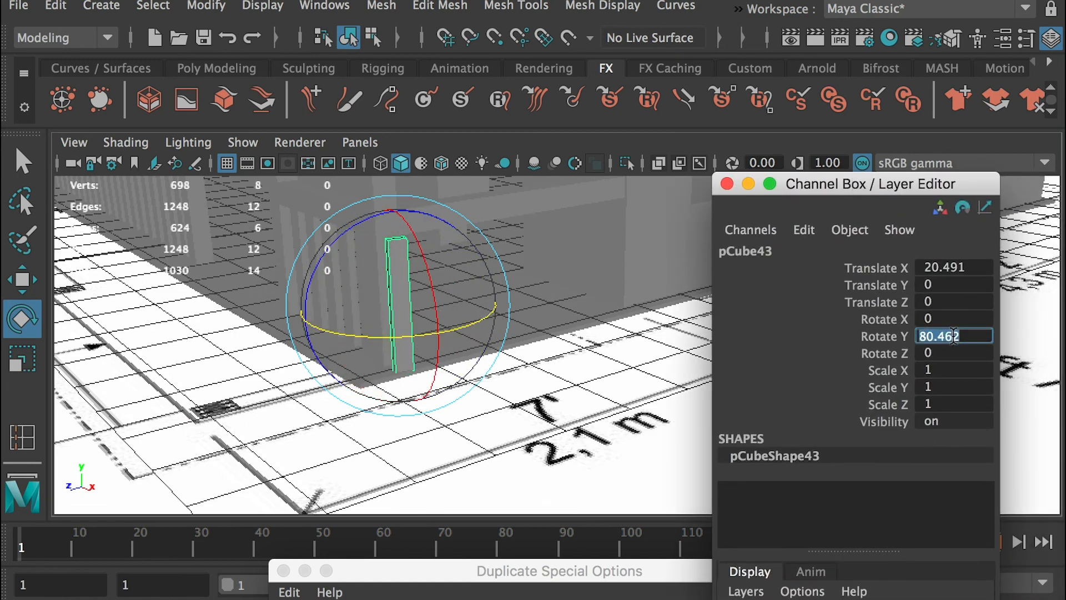
pyautogui.write('90')
pyautogui.press('Return')
# - Move the rotated baluster behind the corner post, to about 20.28 in Translate X and -0.39 in Translate Z
pyautogui.press('w')
pyautogui.press('f')
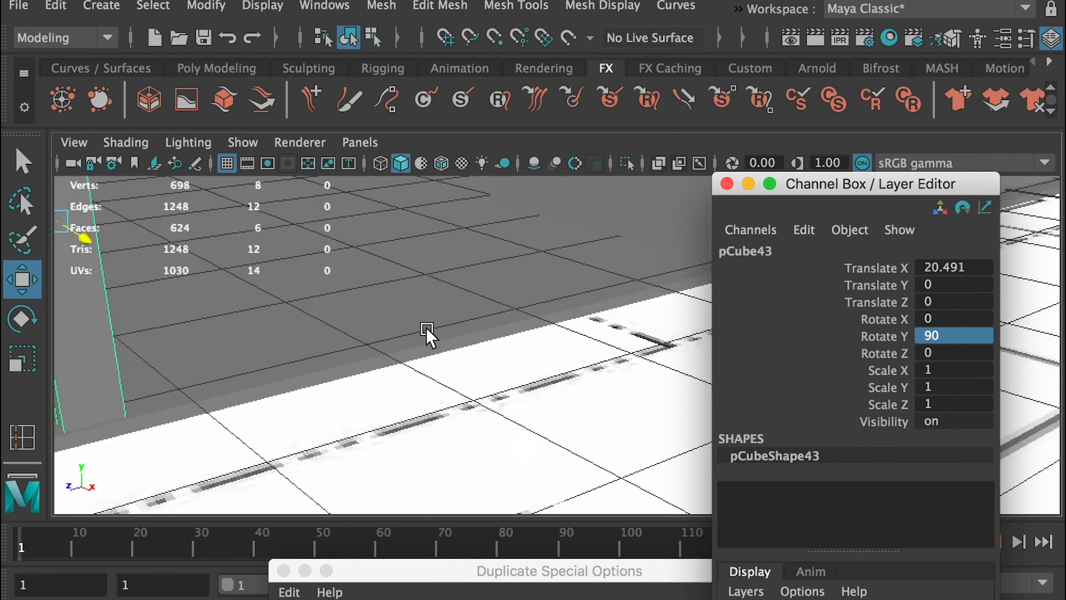
pyautogui.keyDown('alt'); pyautogui.moveTo(302, 331); pyautogui.dragTo(304, 330); pyautogui.keyUp('alt')
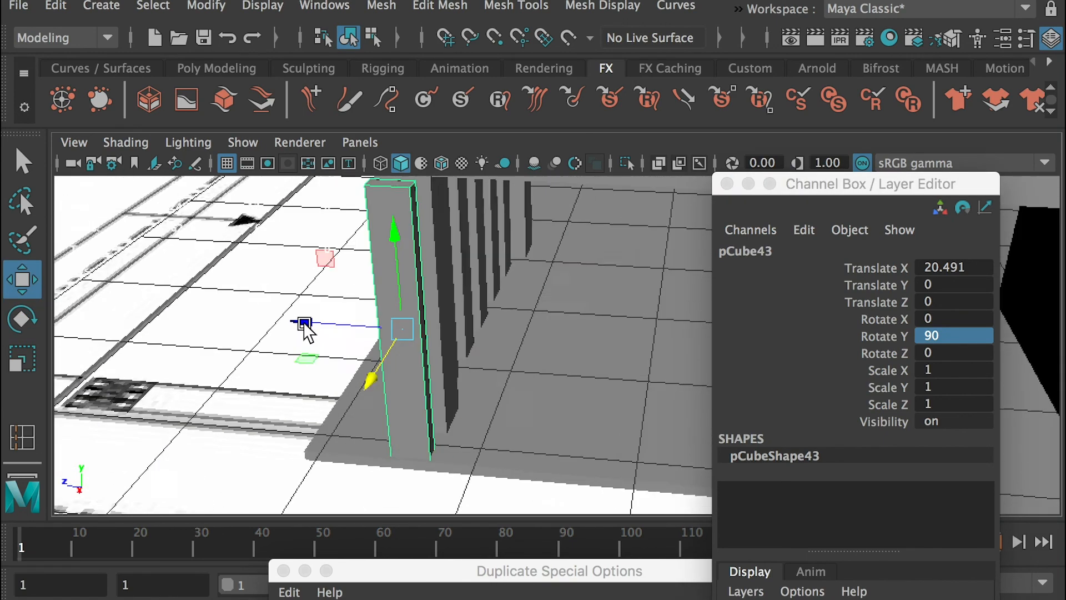
pyautogui.keyDown('alt'); pyautogui.moveTo(304, 330); pyautogui.dragTo(303, 328, button='middle'); pyautogui.keyUp('alt')
pyautogui.moveTo(307, 320); pyautogui.dragTo(361, 330)
pyautogui.moveTo(428, 359); pyautogui.dragTo(433, 349)
pyautogui.moveTo(433, 350)
pyautogui.keyDown('alt'); pyautogui.mouseDown()
pyautogui.moveTo(428, 365)
pyautogui.moveTo(448, 335)
pyautogui.mouseUp(); pyautogui.keyUp('alt')
pyautogui.moveTo(424, 284)
pyautogui.keyDown('alt'); pyautogui.mouseDown()
pyautogui.moveTo(404, 321)
pyautogui.moveTo(451, 293)
pyautogui.moveTo(430, 286)
pyautogui.moveTo(434, 302)
pyautogui.mouseUp(); pyautogui.keyUp('alt')
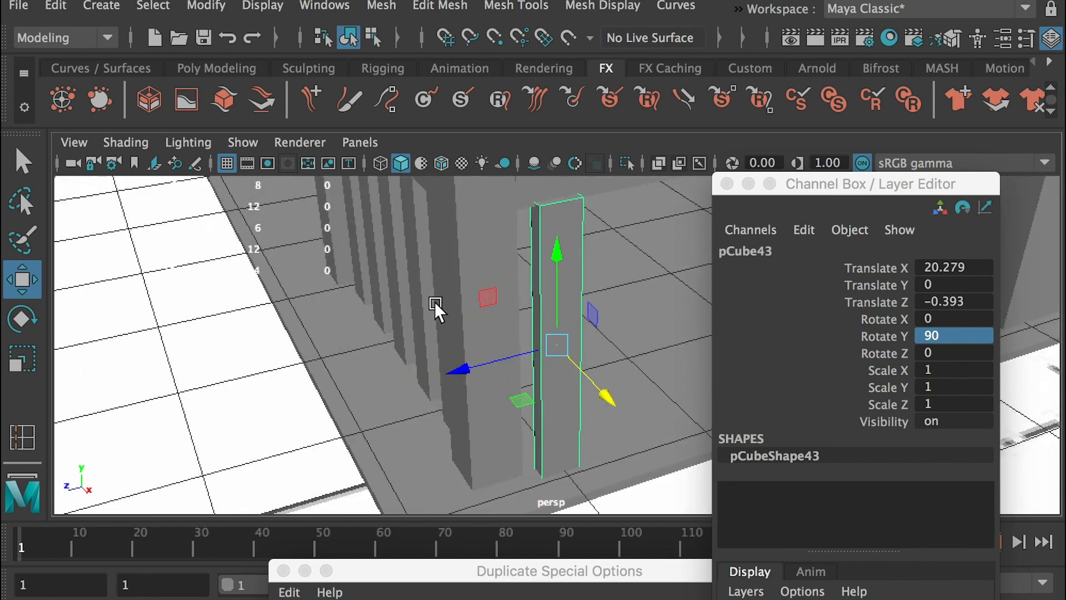
# - Align the rotated baluster under the side railing at about 20.08 in Translate X and -0.43 in Translate Z
pyautogui.keyDown('alt'); pyautogui.moveTo(558, 336); pyautogui.dragTo(502, 354); pyautogui.keyUp('alt')
pyautogui.keyDown('alt'); pyautogui.moveTo(460, 328); pyautogui.dragTo(633, 354); pyautogui.keyUp('alt')
pyautogui.keyDown('alt'); pyautogui.moveTo(559, 319); pyautogui.dragTo(591, 372, button='right'); pyautogui.keyUp('alt')
pyautogui.keyDown('alt'); pyautogui.moveTo(592, 372); pyautogui.dragTo(519, 358); pyautogui.keyUp('alt')
pyautogui.keyDown('alt'); pyautogui.moveTo(519, 358); pyautogui.dragTo(314, 262, button='right'); pyautogui.keyUp('alt')
pyautogui.keyDown('alt'); pyautogui.moveTo(449, 275); pyautogui.dragTo(286, 260); pyautogui.keyUp('alt')
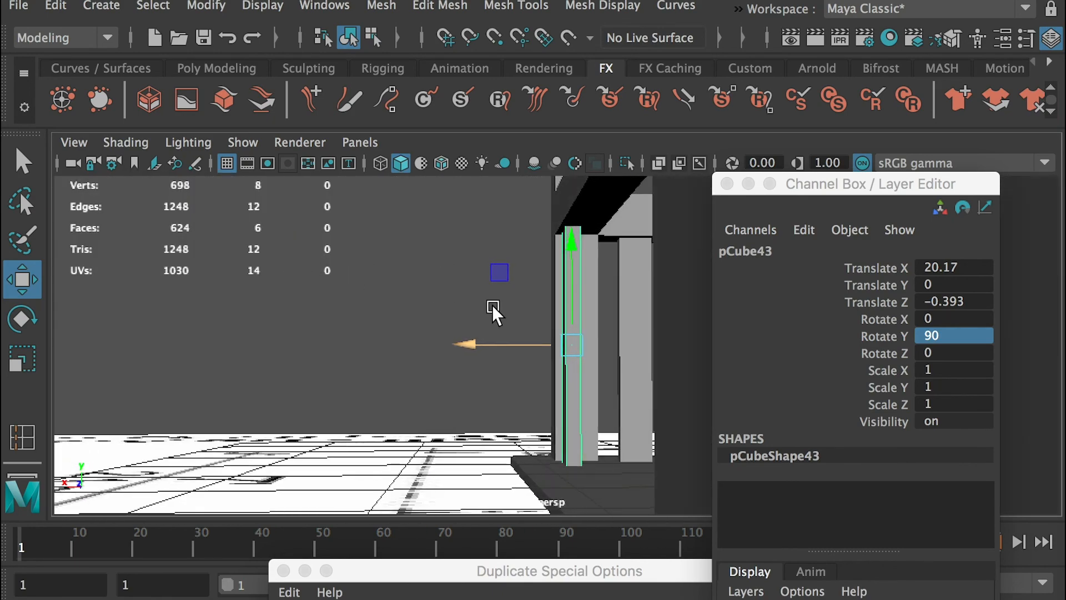
pyautogui.moveTo(470, 335); pyautogui.dragTo(709, 359)
pyautogui.moveTo(531, 335); pyautogui.dragTo(514, 337)
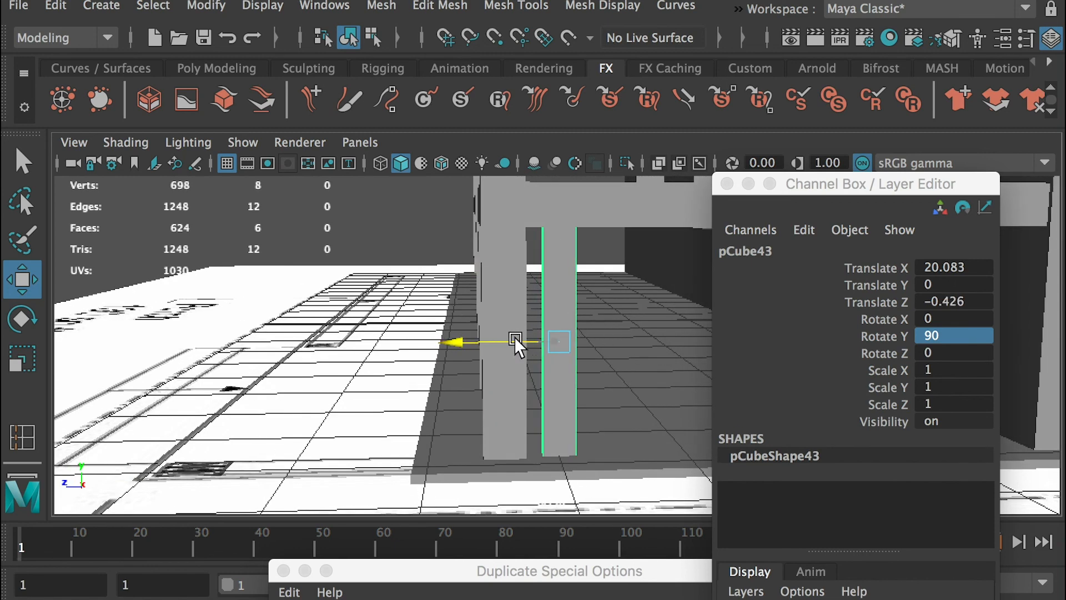
# - Try out the side spacing with a duplicate baluster moved along Z to about -1.56, and delete it
pyautogui.moveTo(818, 183); pyautogui.dragTo(873, 231)
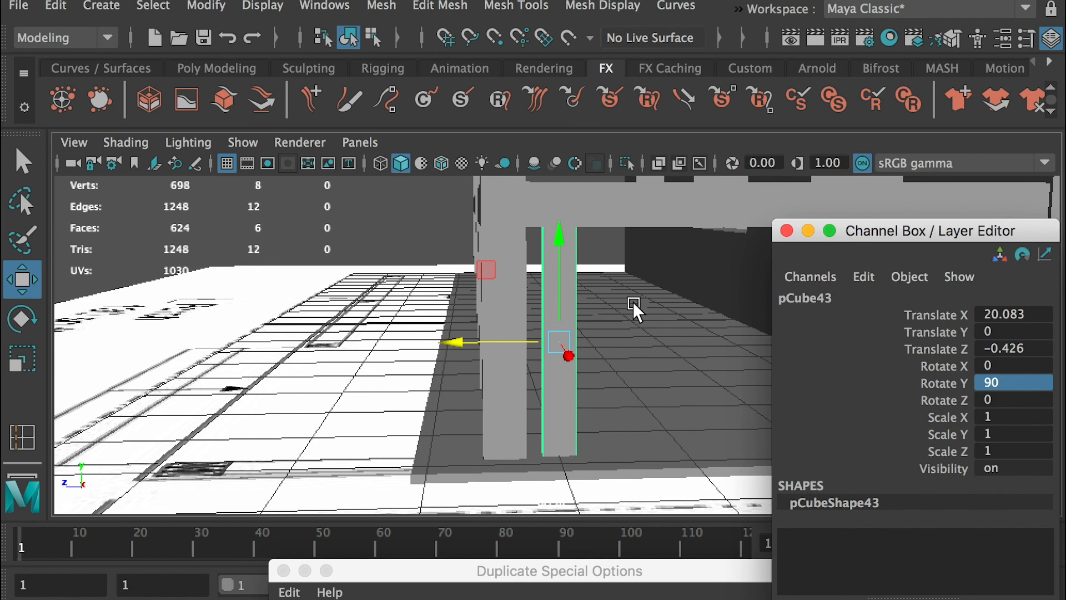
pyautogui.hotkey('ctrl', 'd')
pyautogui.moveTo(484, 339); pyautogui.dragTo(564, 346)
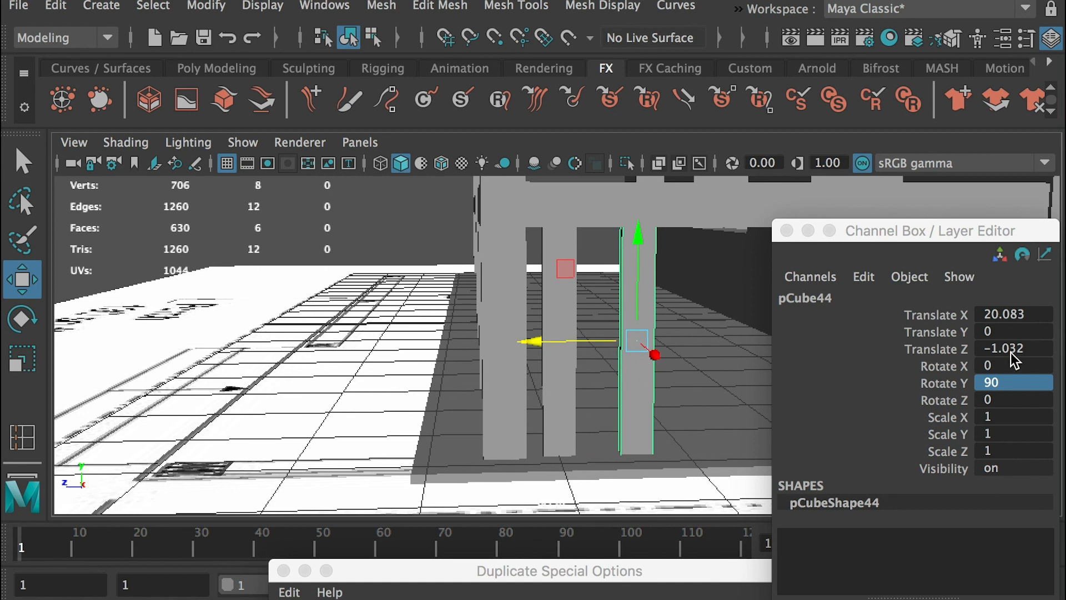
pyautogui.moveTo(551, 338); pyautogui.dragTo(646, 335)
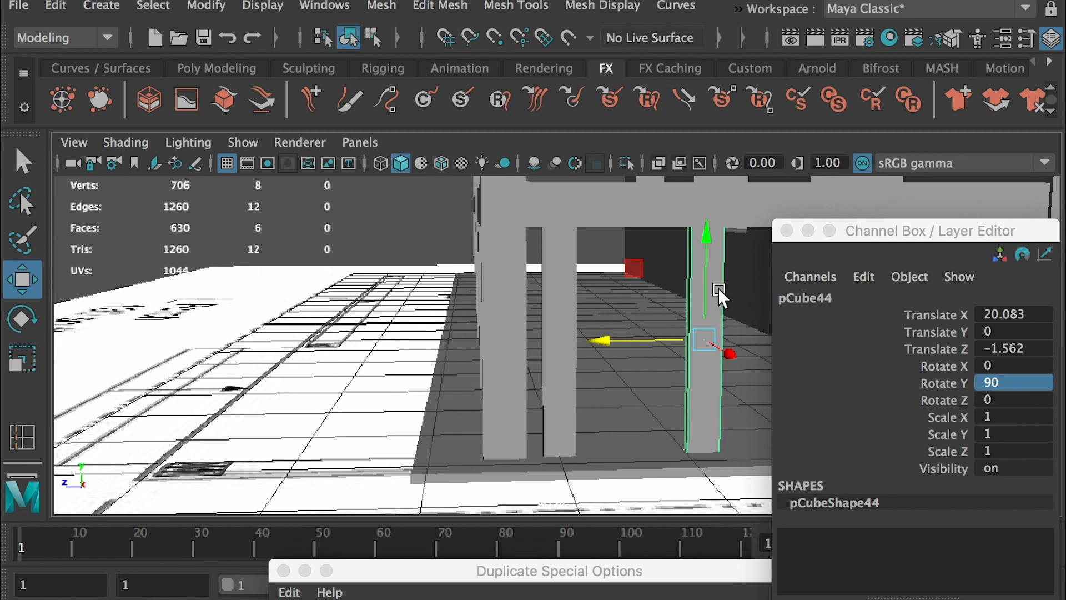
pyautogui.press('Delete')
# - Select the remaining side baluster and reset the Duplicate Special options to their defaults
pyautogui.click(568, 339)
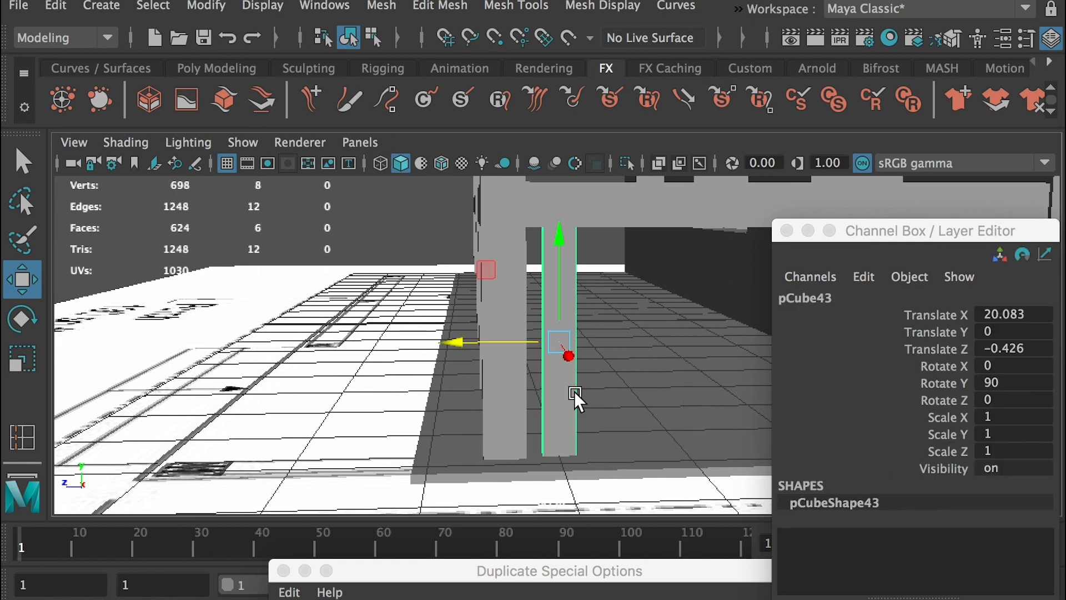
pyautogui.moveTo(585, 571); pyautogui.dragTo(916, 173)
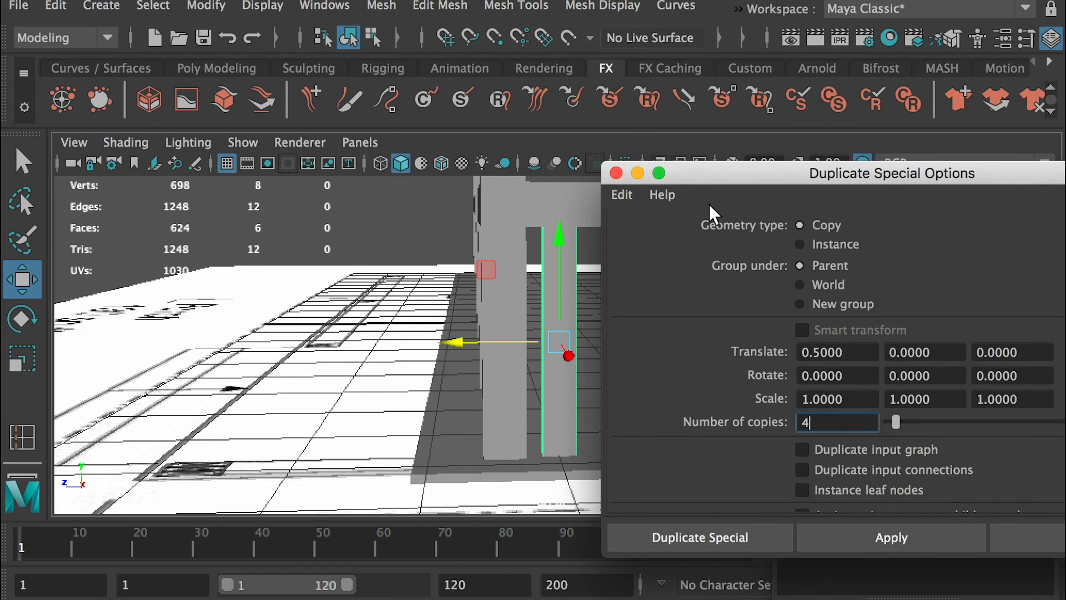
pyautogui.click(621, 195)
pyautogui.click(652, 238)
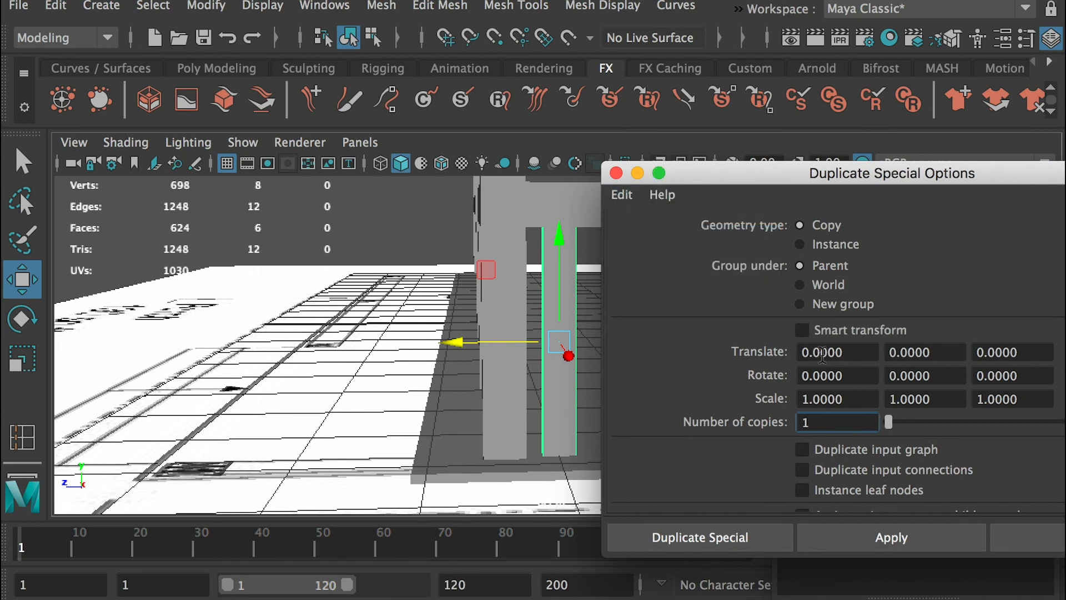
pyautogui.moveTo(869, 187); pyautogui.dragTo(841, 217)
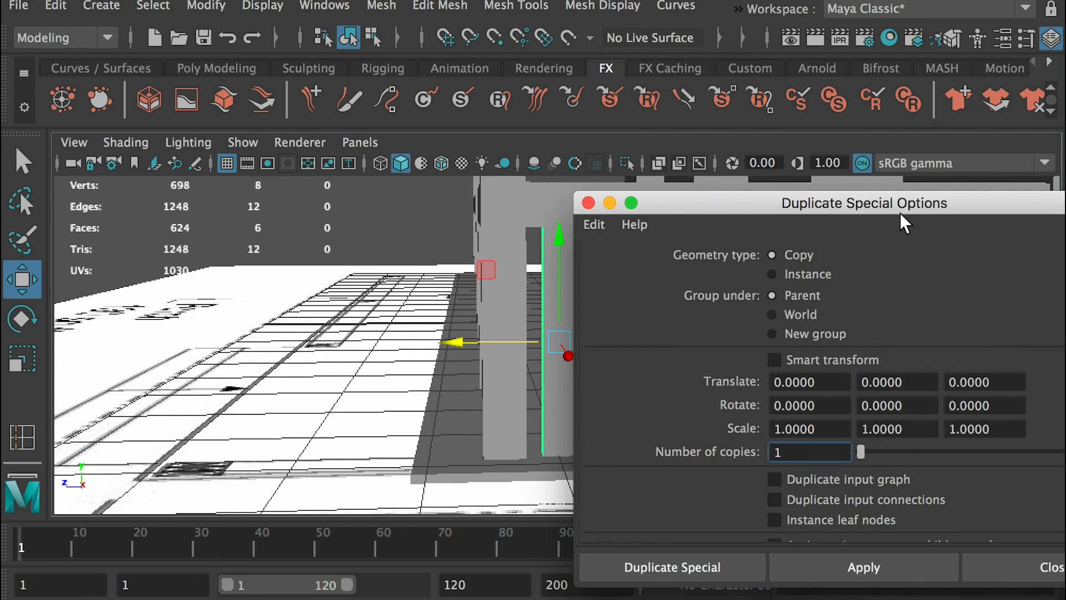
pyautogui.moveTo(793, 203); pyautogui.dragTo(676, 367)
pyautogui.moveTo(879, 228); pyautogui.dragTo(1065, 225)
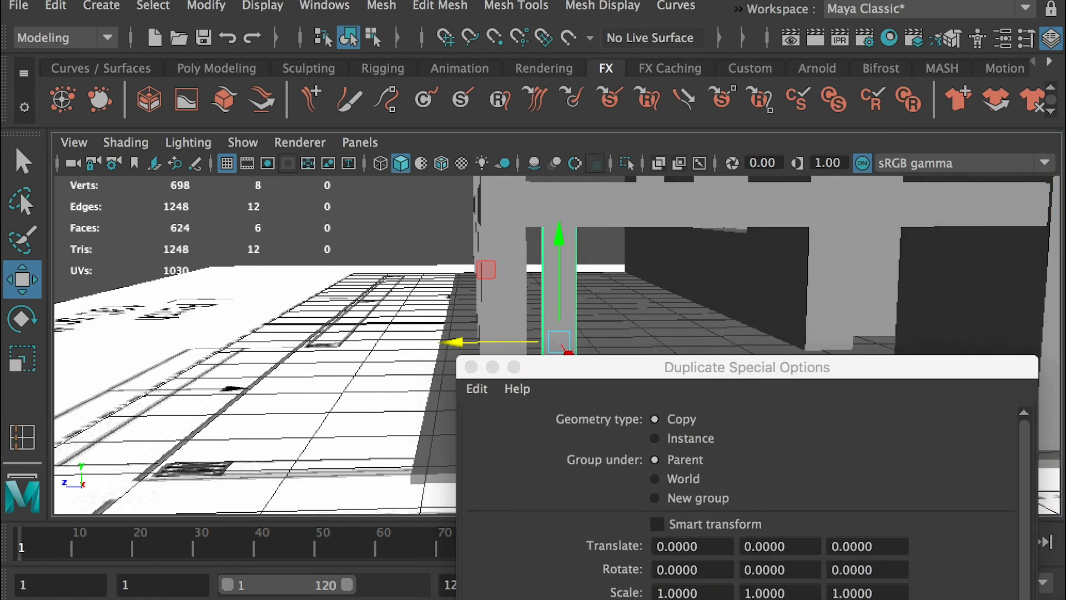
# - Make 6 Duplicate Special copies of the side baluster with a Z translation of -0.5 each
pyautogui.moveTo(963, 375); pyautogui.dragTo(889, 231)
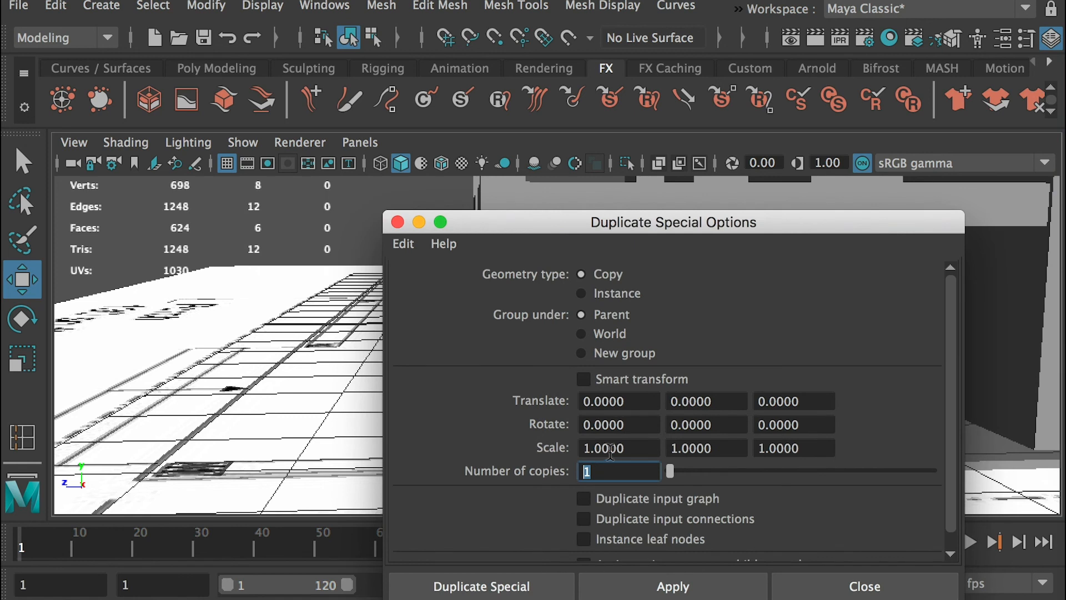
pyautogui.click(731, 394)
pyautogui.press('Tab')
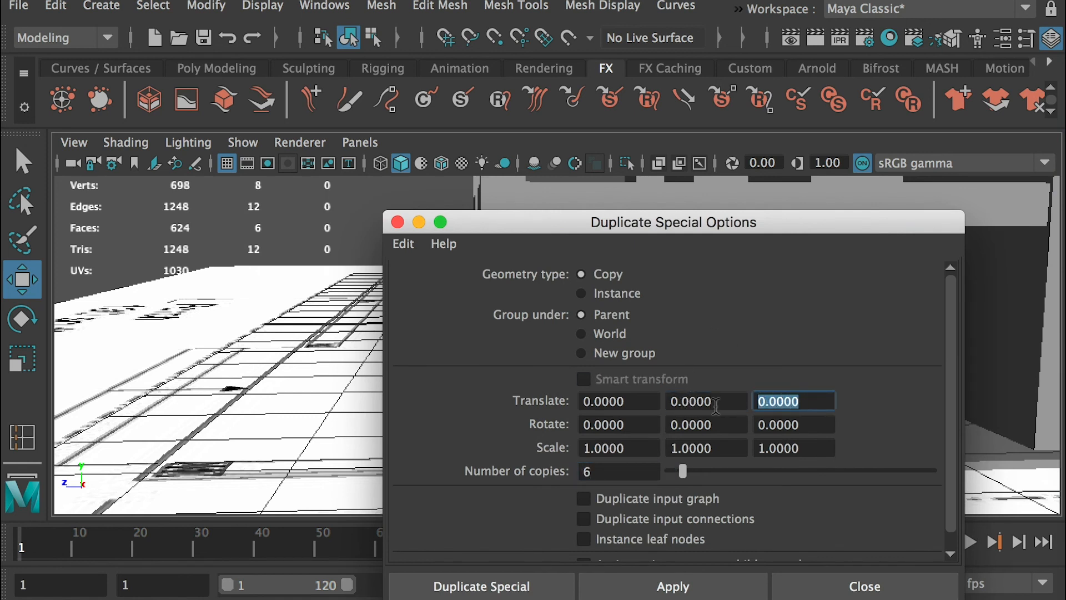
pyautogui.write('-')
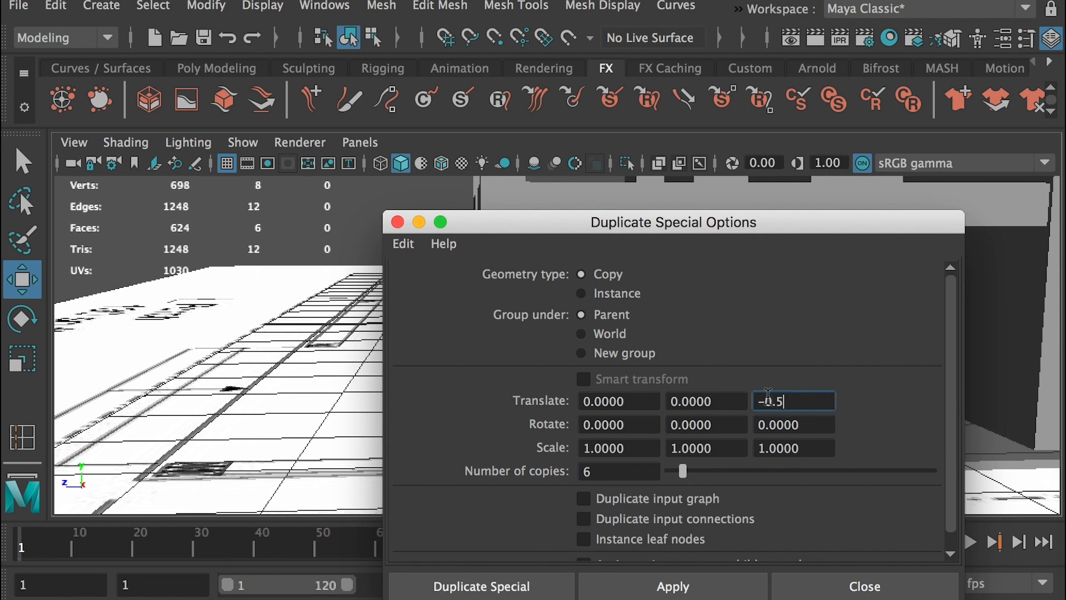
pyautogui.write('0.5')
pyautogui.click(809, 423)
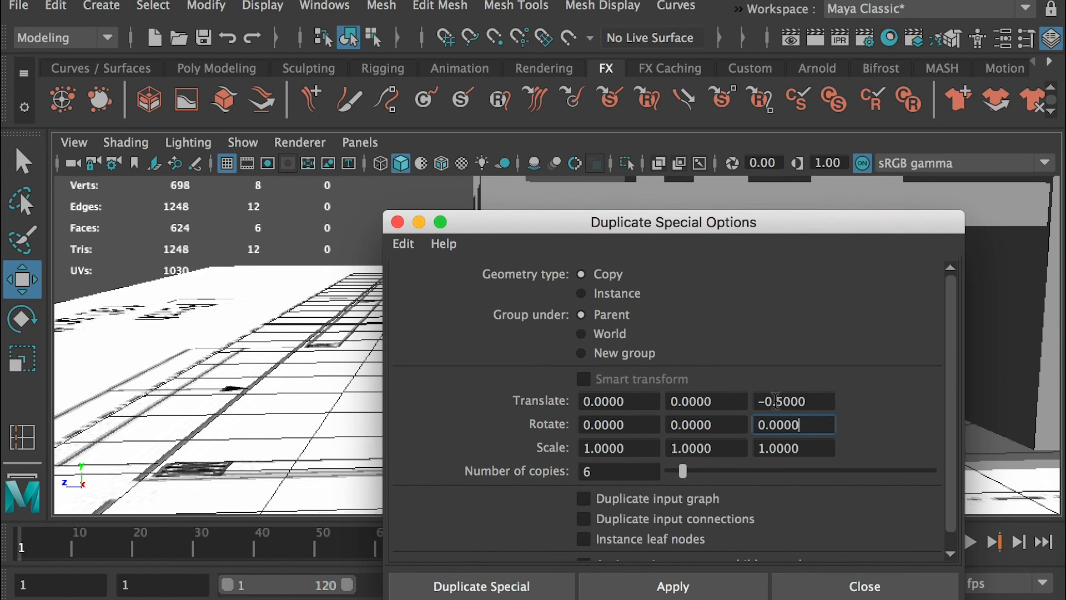
pyautogui.moveTo(820, 220); pyautogui.dragTo(340, 186)
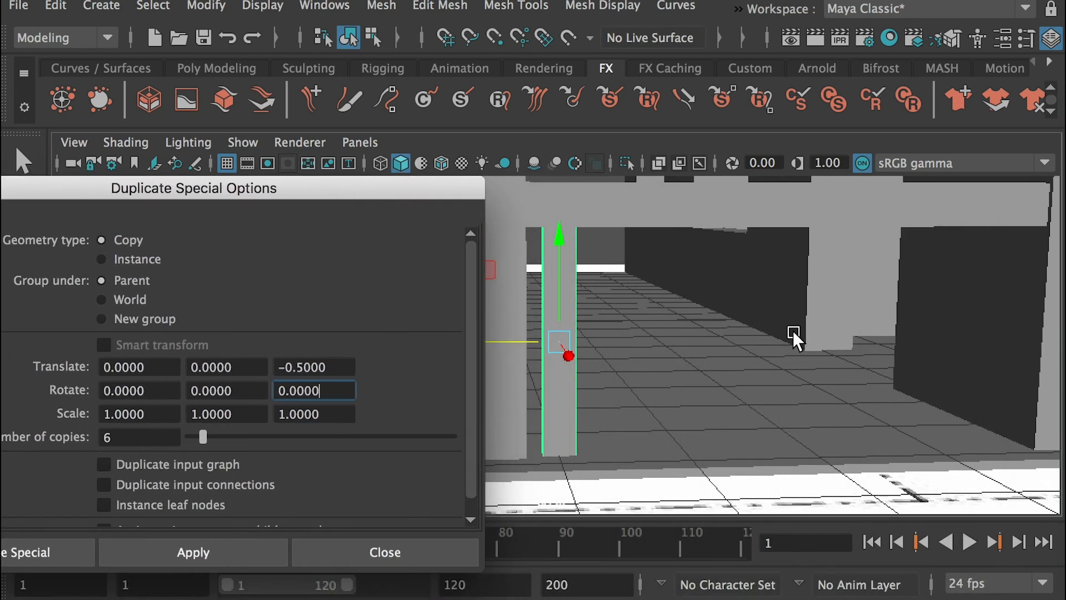
pyautogui.click(192, 548)
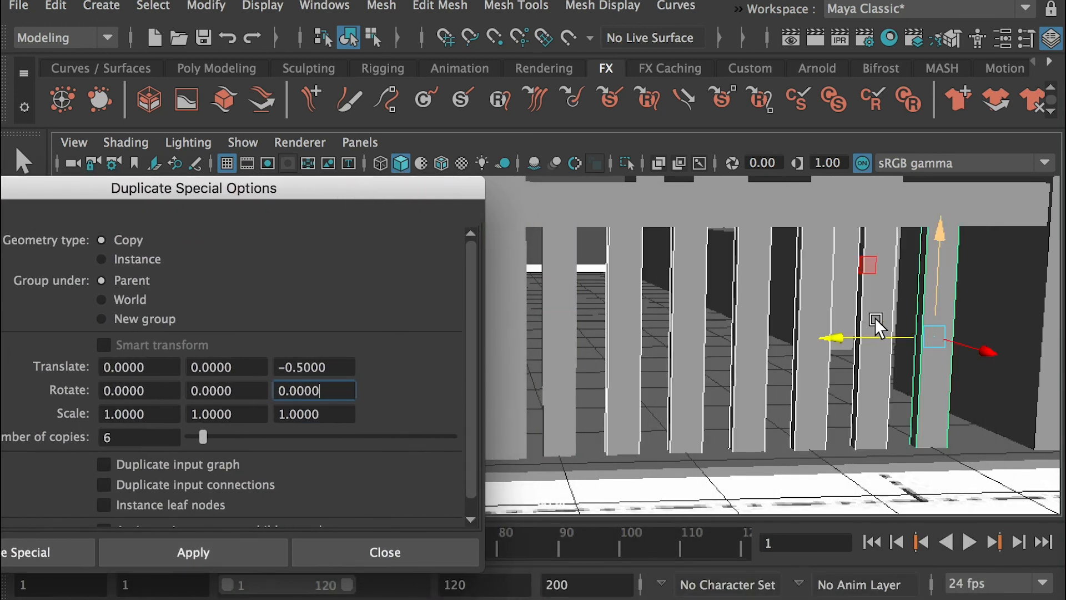
pyautogui.keyDown('alt'); pyautogui.moveTo(991, 362); pyautogui.dragTo(959, 362); pyautogui.keyUp('alt')
pyautogui.keyDown('alt'); pyautogui.moveTo(958, 361); pyautogui.dragTo(820, 364, button='middle'); pyautogui.keyUp('alt')
pyautogui.keyDown('alt'); pyautogui.moveTo(819, 318); pyautogui.dragTo(984, 327, button='middle'); pyautogui.keyUp('alt')
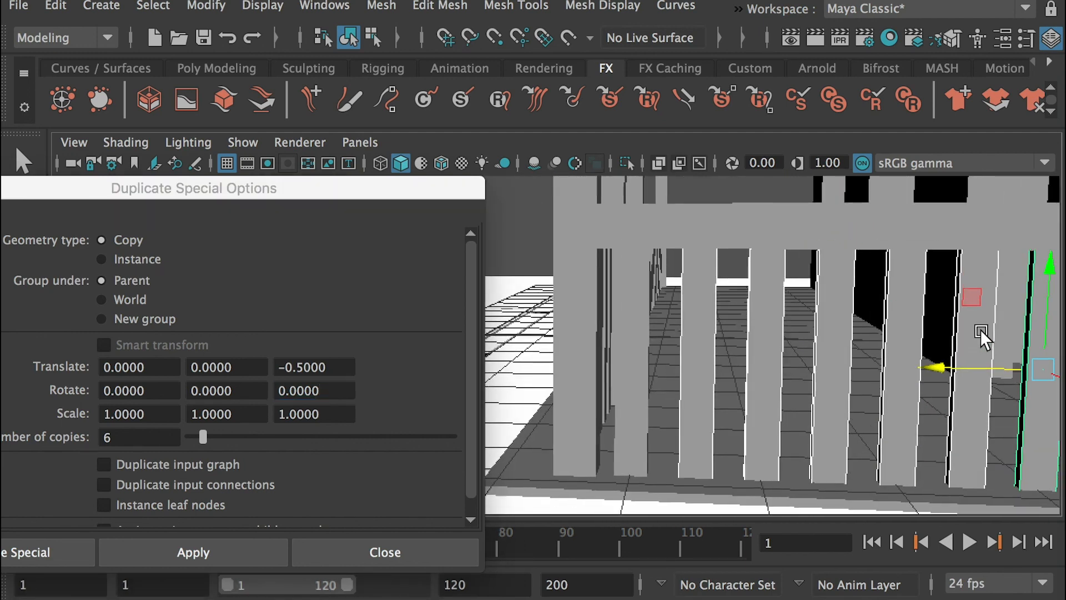
# - Undo the copies and duplicate the side baluster 7 times at the same spacing to fill the side railing
pyautogui.press('super+z')
pyautogui.moveTo(355, 190); pyautogui.dragTo(635, 145)
pyautogui.moveTo(447, 385); pyautogui.dragTo(321, 372)
pyautogui.write('7')
pyautogui.click(432, 499)
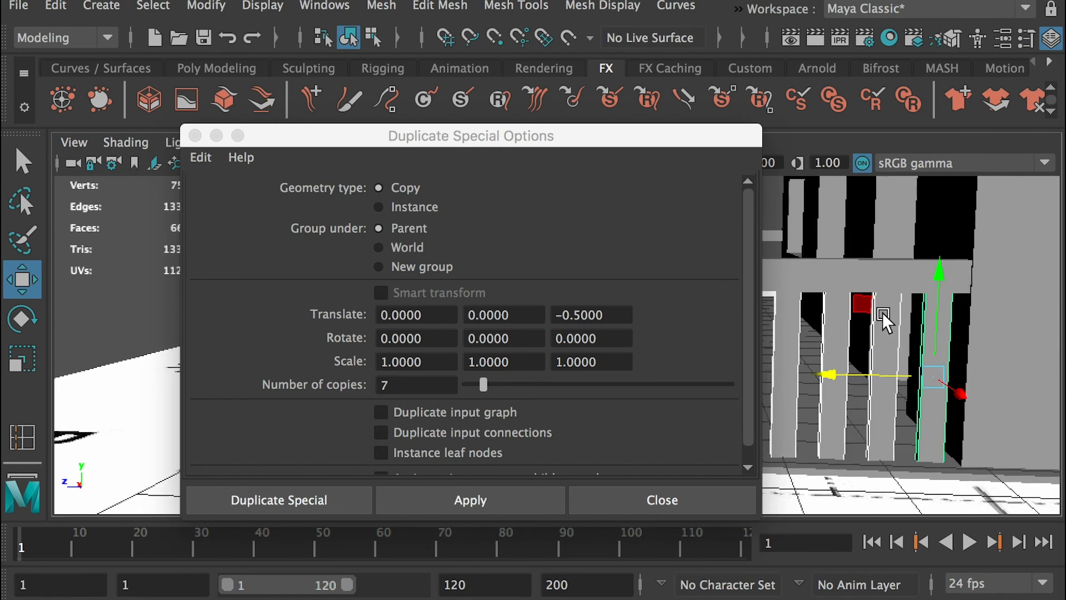
pyautogui.moveTo(660, 141); pyautogui.dragTo(757, 490)
# - Try moving a duplicate of the first side baluster along X to the porch's far end, and delete it
pyautogui.click(598, 328)
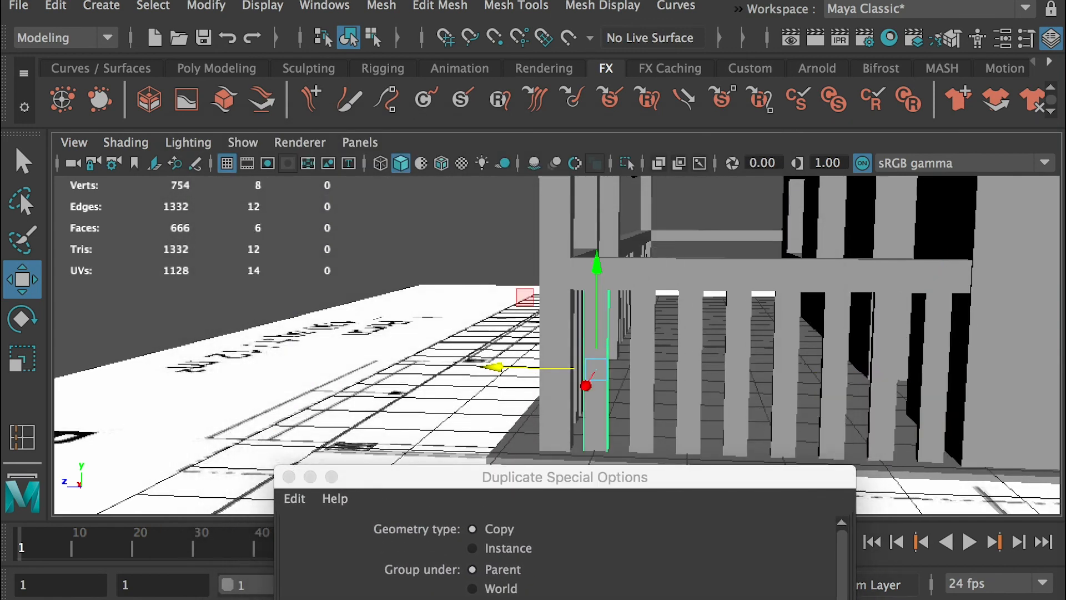
pyautogui.press('super+d')
pyautogui.moveTo(585, 385); pyautogui.dragTo(650, 256)
pyautogui.press('f')
pyautogui.keyDown('alt'); pyautogui.moveTo(625, 296); pyautogui.dragTo(531, 348); pyautogui.keyUp('alt')
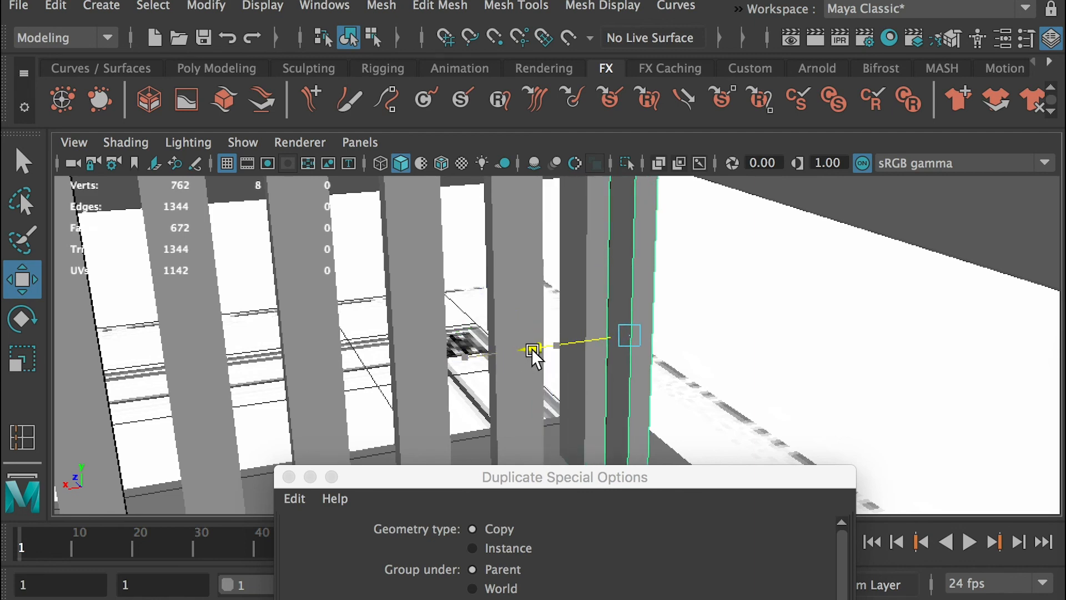
pyautogui.press('Delete')
# - Duplicate all eight side balusters together and move the copies along X under the railing at the porch's far end
pyautogui.keyDown('alt'); pyautogui.moveTo(637, 364); pyautogui.dragTo(445, 348); pyautogui.keyUp('alt')
pyautogui.click(415, 357)
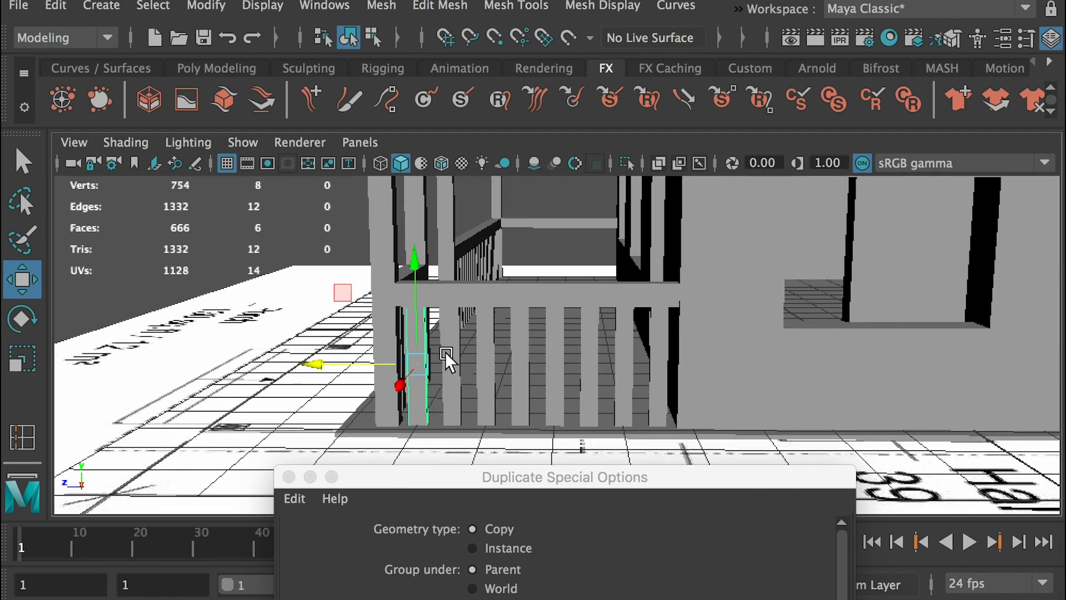
pyautogui.keyDown('shift'); pyautogui.click(451, 347); pyautogui.keyUp('shift')
pyautogui.keyDown('shift'); pyautogui.click(487, 347); pyautogui.keyUp('shift')
pyautogui.keyDown('shift'); pyautogui.click(524, 348); pyautogui.keyUp('shift')
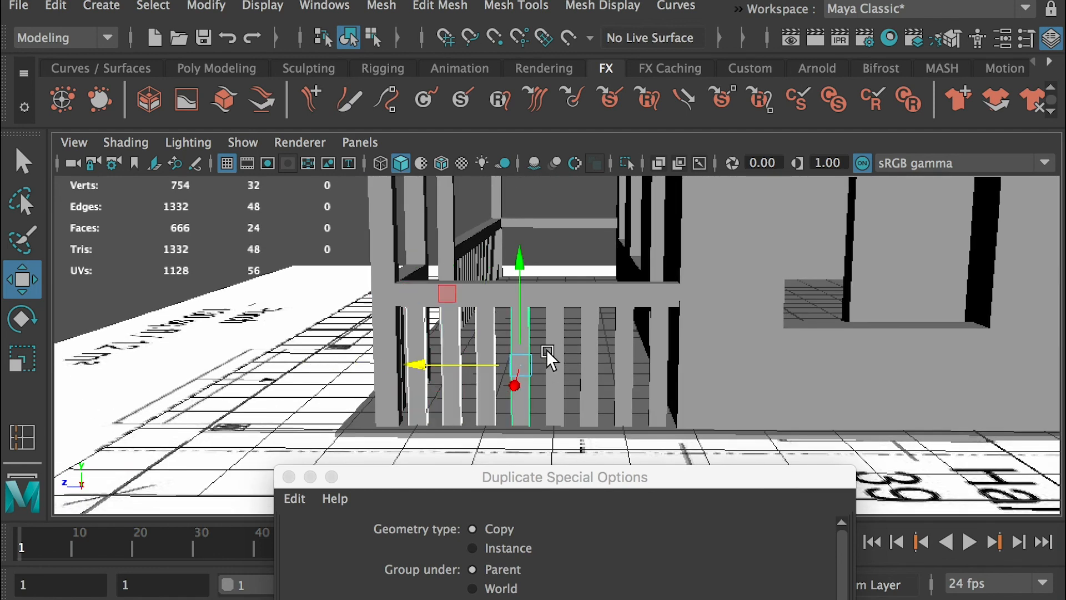
pyautogui.keyDown('shift'); pyautogui.click(554, 350); pyautogui.keyUp('shift')
pyautogui.keyDown('shift'); pyautogui.click(589, 346); pyautogui.keyUp('shift')
pyautogui.keyDown('shift'); pyautogui.click(625, 351); pyautogui.keyUp('shift')
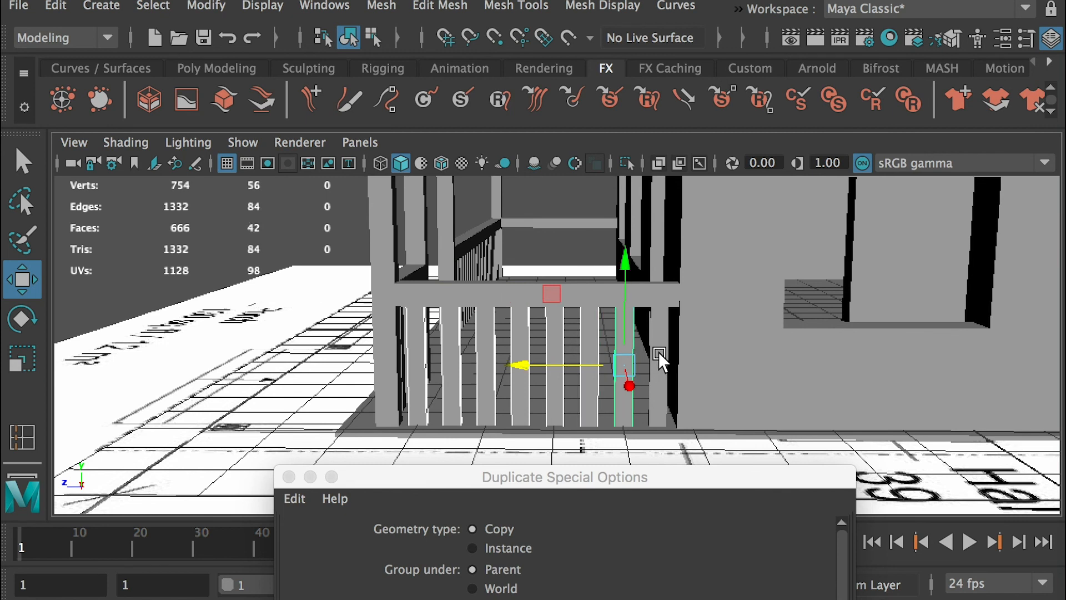
pyautogui.keyDown('shift'); pyautogui.click(658, 352); pyautogui.keyUp('shift')
pyautogui.hotkey('ctrl', 'shift', 'd')
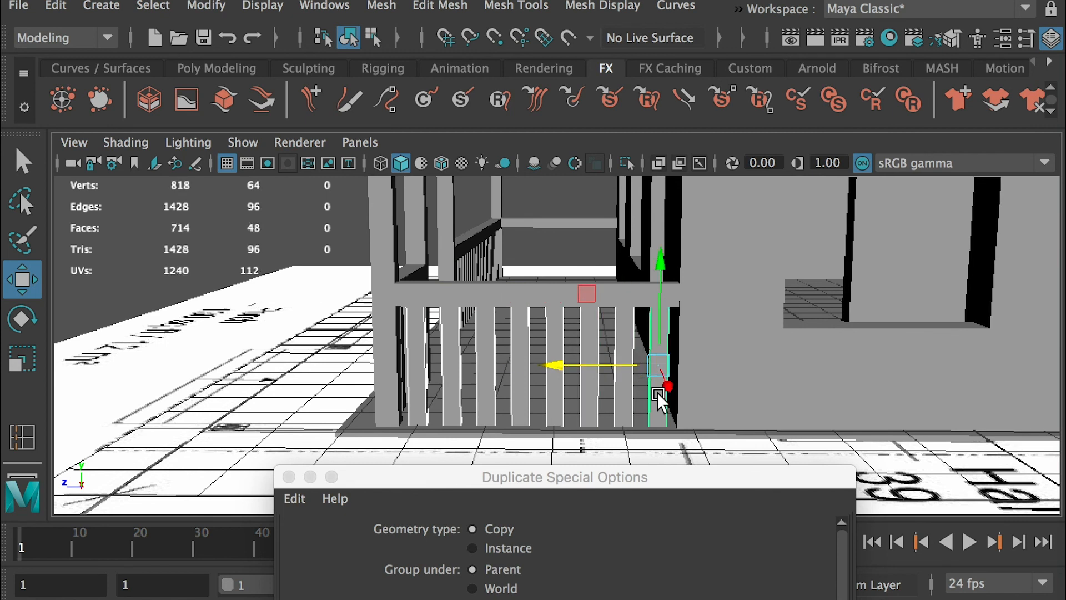
pyautogui.moveTo(668, 388); pyautogui.dragTo(587, 264)
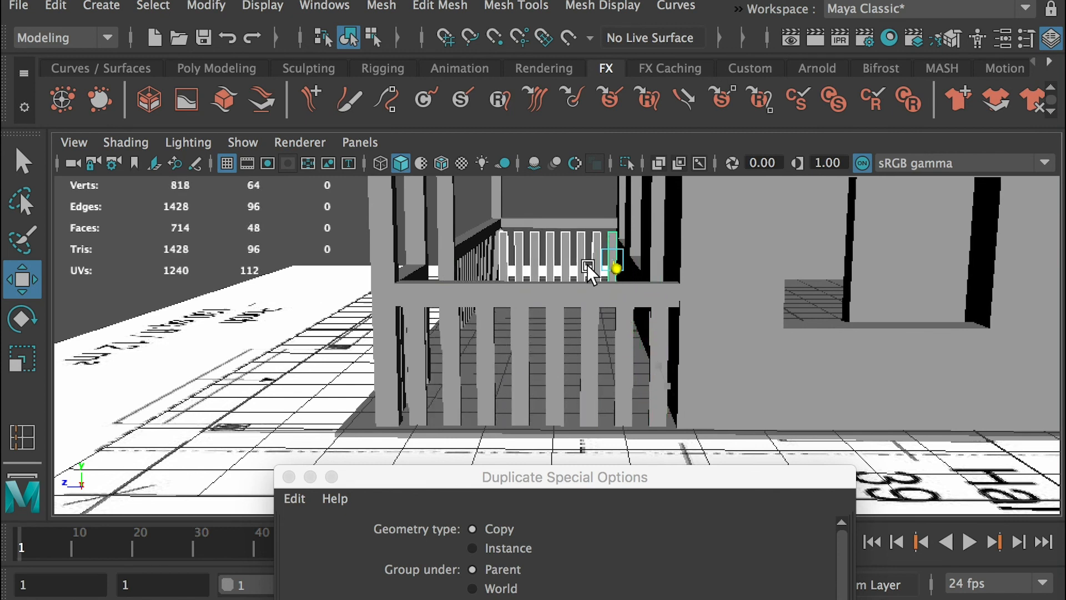
# - Inspect the copied balusters at the porch's far end and the open gable between the end wall and the roof
pyautogui.press('f')
pyautogui.scroll(-1, 844, 373)
pyautogui.moveTo(859, 358); pyautogui.dragTo(768, 281)
pyautogui.scroll(6, 691, 343)
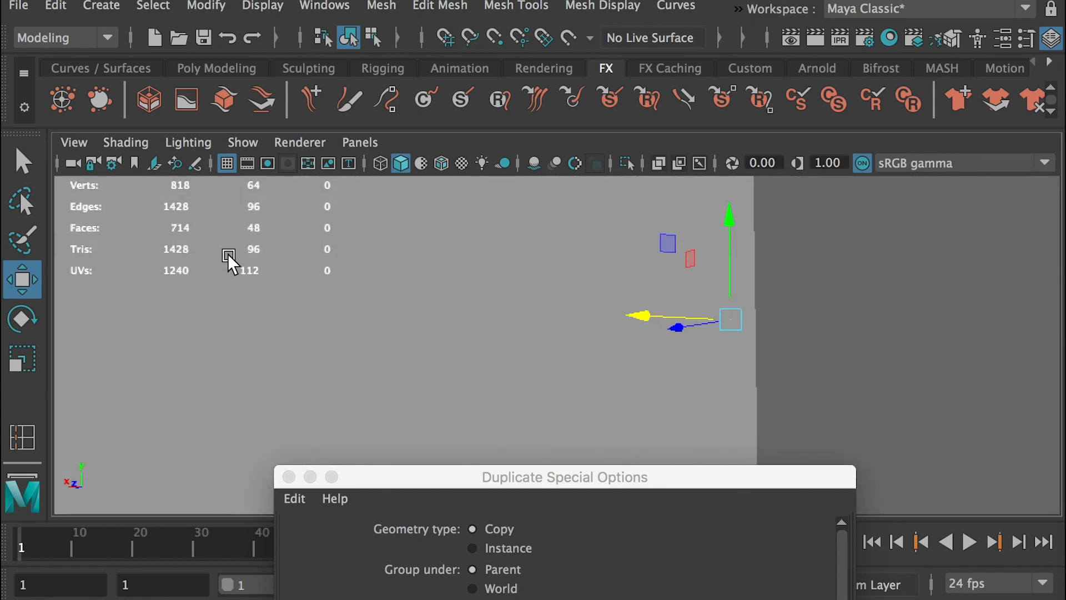
pyautogui.keyDown('alt'); pyautogui.moveTo(228, 255); pyautogui.dragTo(148, 279); pyautogui.keyUp('alt')
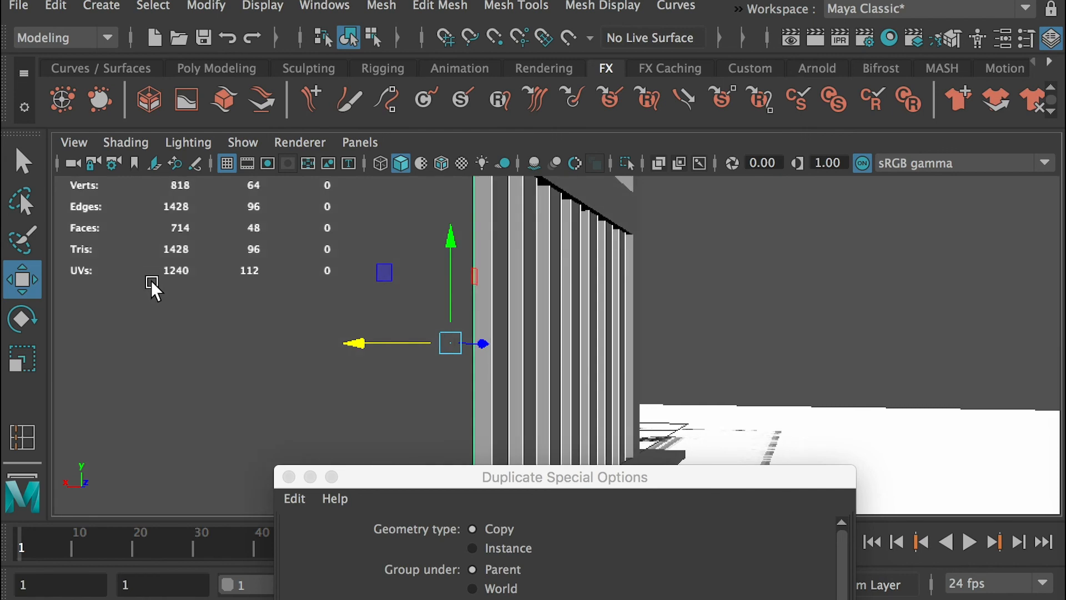
pyautogui.scroll(-2, 501, 317)
pyautogui.moveTo(501, 318)
pyautogui.keyDown('alt'); pyautogui.mouseDown()
pyautogui.moveTo(653, 362)
pyautogui.moveTo(481, 307)
pyautogui.moveTo(513, 302)
pyautogui.mouseUp(); pyautogui.keyUp('alt')
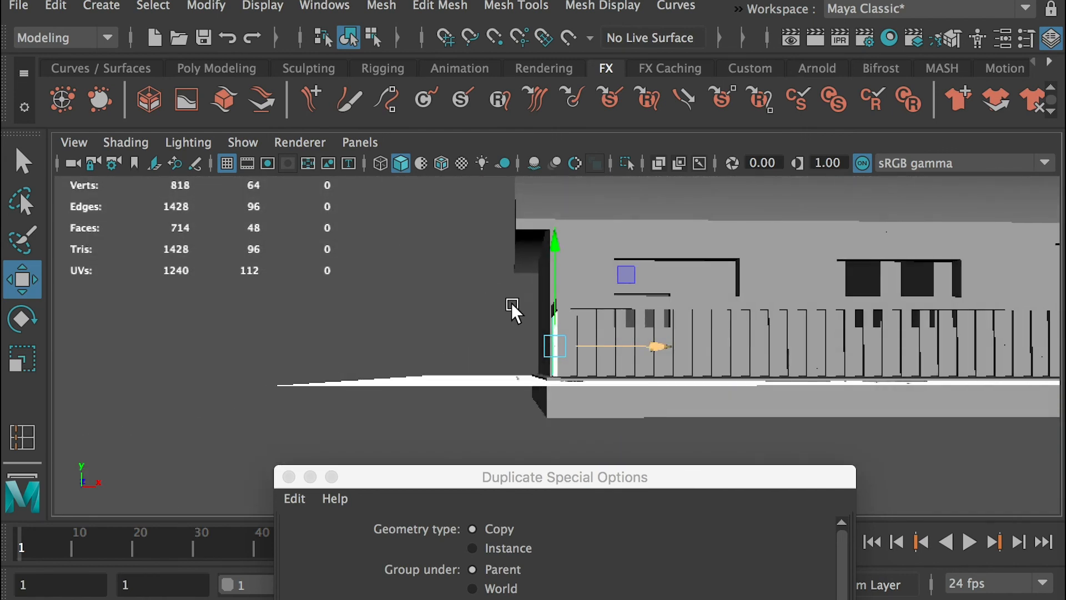
pyautogui.click(581, 305)
pyautogui.keyDown('alt'); pyautogui.moveTo(580, 305); pyautogui.dragTo(332, 282); pyautogui.keyUp('alt')
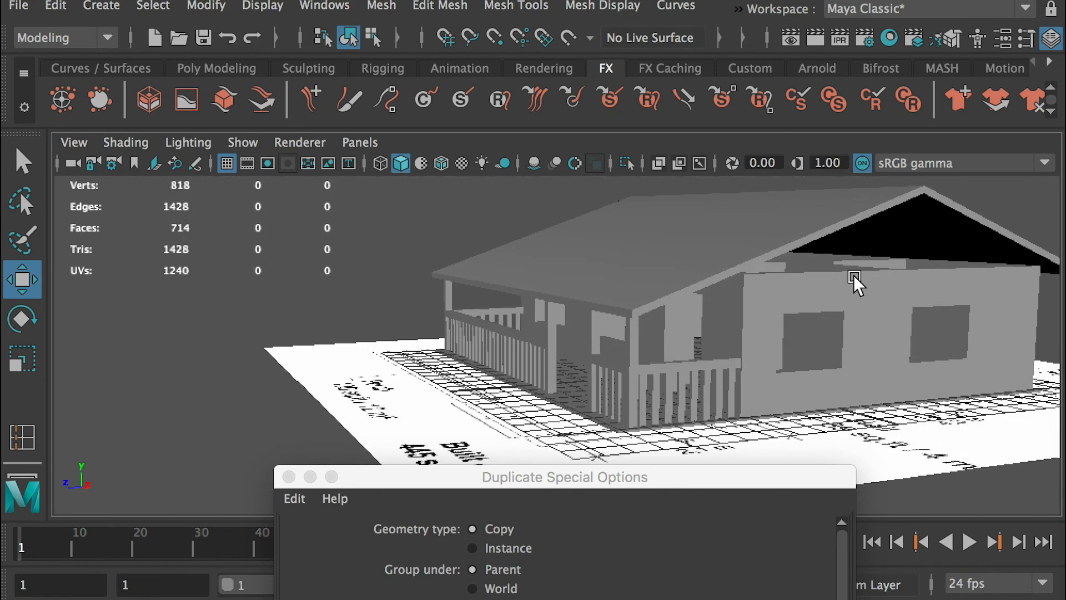
pyautogui.keyDown('alt'); pyautogui.moveTo(908, 269); pyautogui.dragTo(701, 363); pyautogui.keyUp('alt')
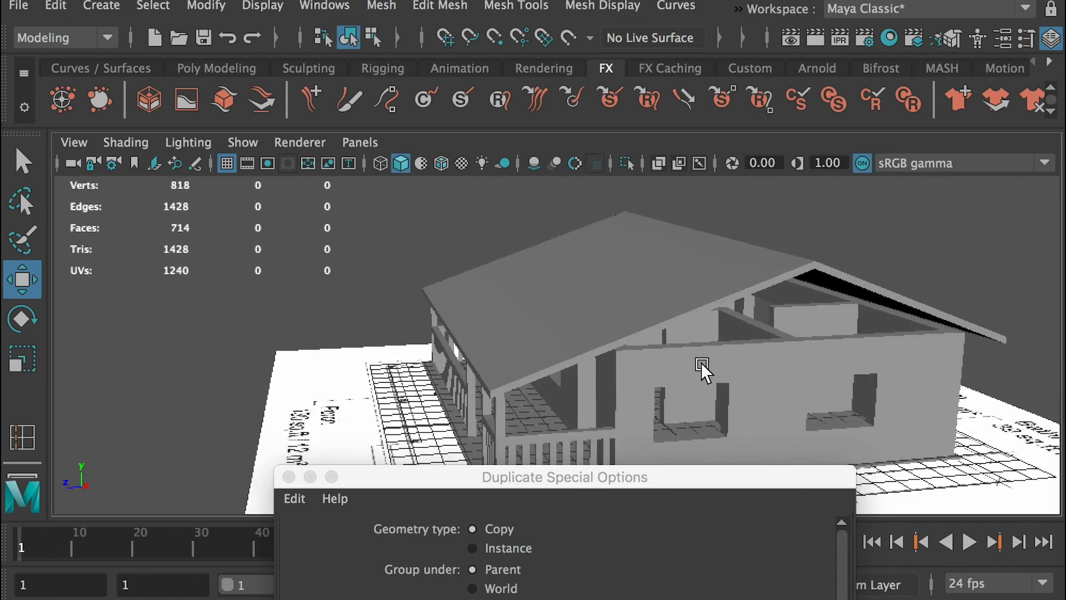
pyautogui.keyDown('alt'); pyautogui.moveTo(702, 363); pyautogui.dragTo(726, 382, button='right'); pyautogui.keyUp('alt')
pyautogui.keyDown('alt'); pyautogui.moveTo(725, 380); pyautogui.dragTo(701, 396); pyautogui.keyUp('alt')
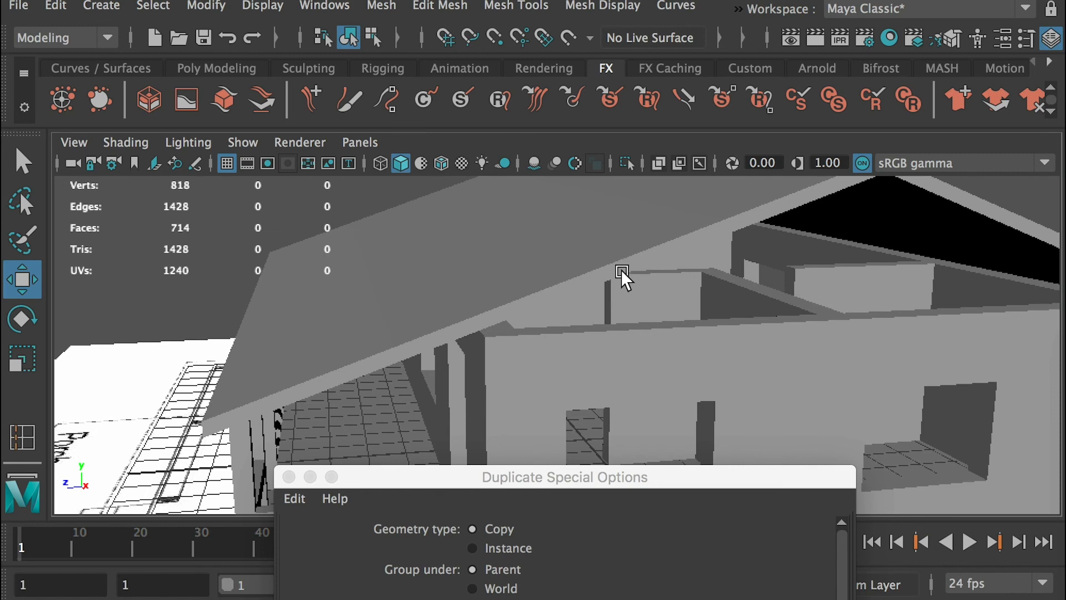
pyautogui.keyDown('alt'); pyautogui.moveTo(797, 271); pyautogui.dragTo(749, 206); pyautogui.keyUp('alt')
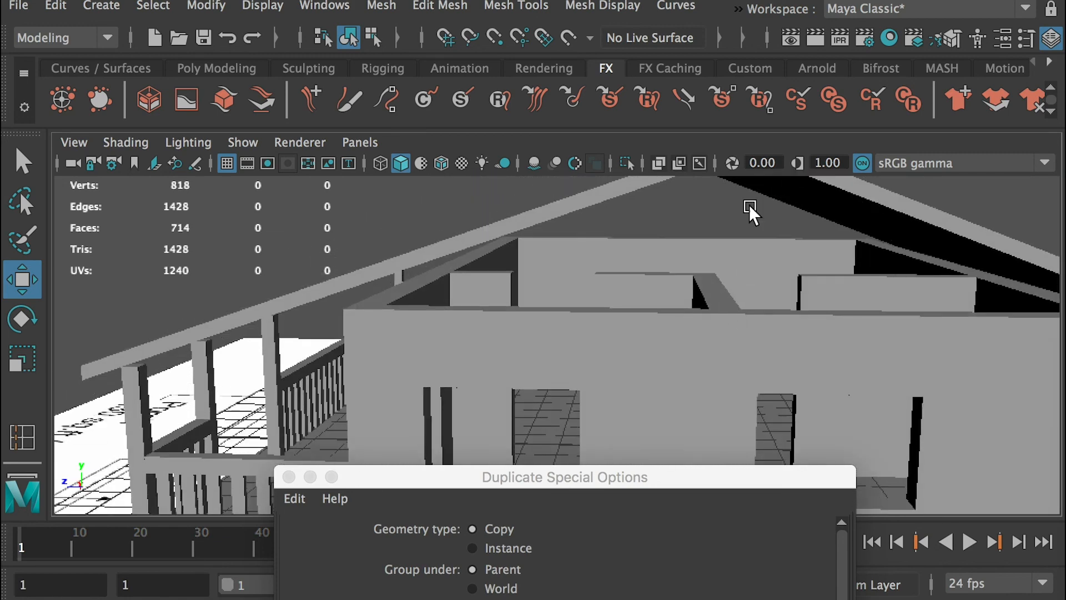
pyautogui.keyDown('alt'); pyautogui.moveTo(749, 206); pyautogui.dragTo(692, 198); pyautogui.keyUp('alt')
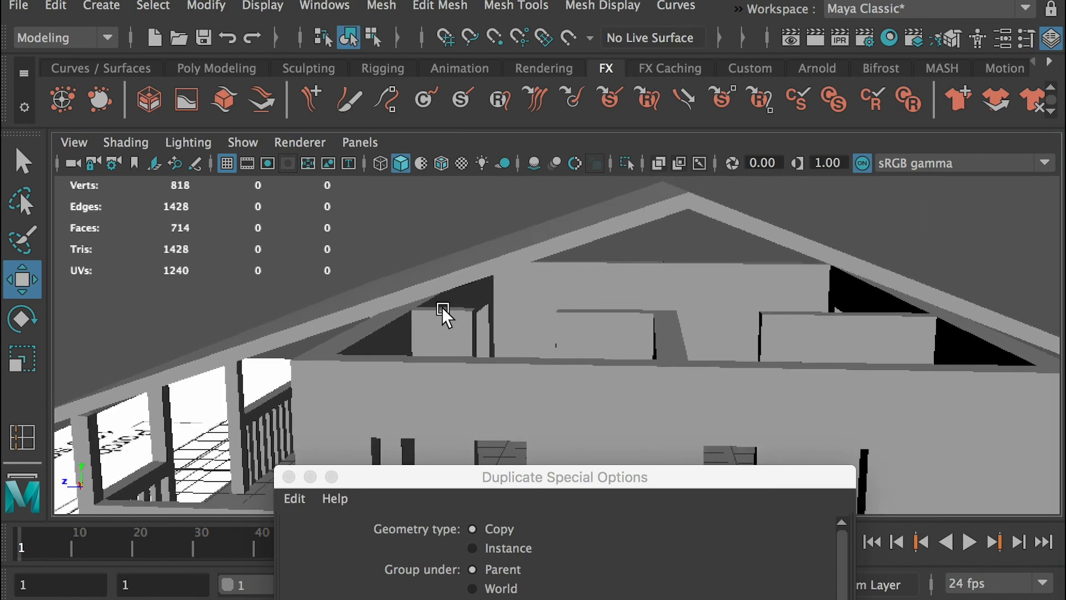
# - Create a polygon cube, enlarge it and raise it to roof level above the walls
pyautogui.click(102, 6)
pyautogui.moveTo(166, 80)
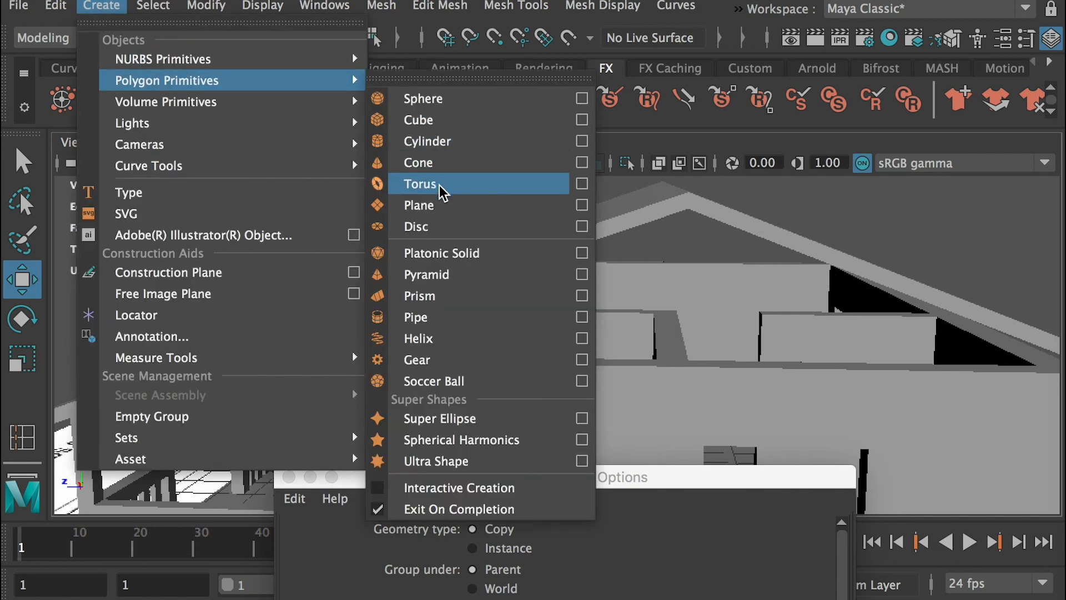
pyautogui.click(430, 120)
pyautogui.press('r')
pyautogui.keyDown('alt'); pyautogui.moveTo(628, 399); pyautogui.dragTo(376, 375, button='right'); pyautogui.keyUp('alt')
pyautogui.scroll(-5, 377, 369)
pyautogui.keyDown('alt'); pyautogui.moveTo(554, 405); pyautogui.dragTo(582, 388); pyautogui.keyUp('alt')
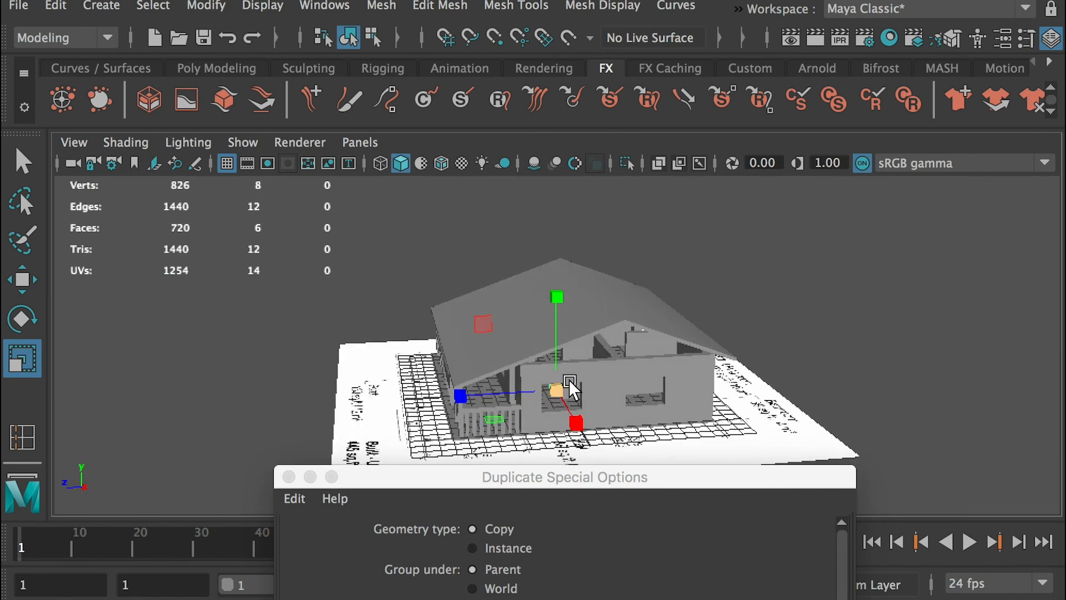
pyautogui.press('w')
pyautogui.moveTo(554, 263); pyautogui.dragTo(546, 216)
pyautogui.press('f')
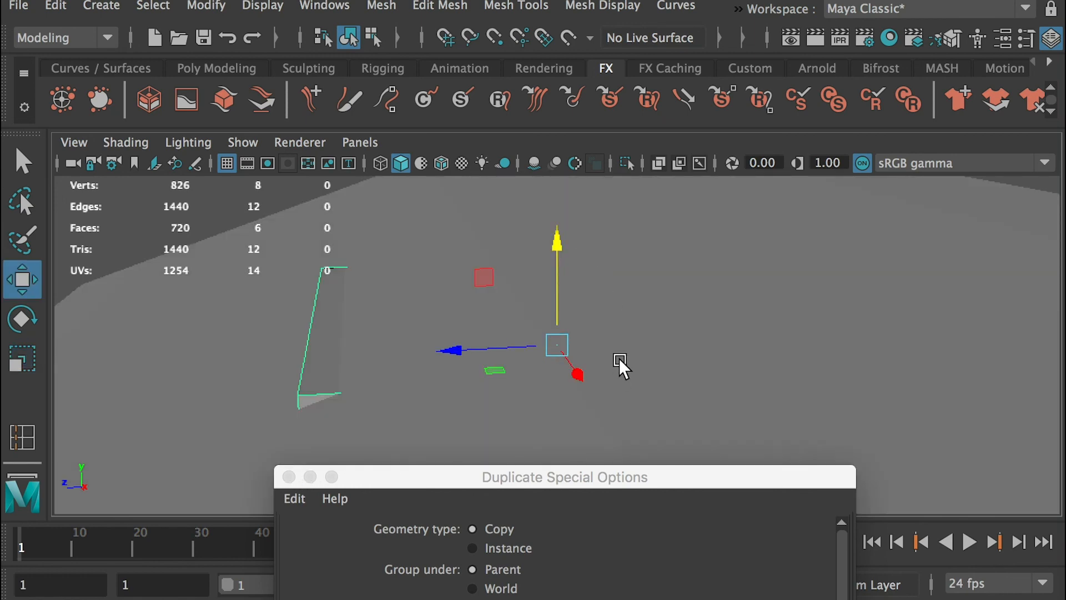
# - Scale the box down vertically into a thin ceiling slab
pyautogui.scroll(-5, 625, 340)
pyautogui.press('r')
pyautogui.moveTo(558, 240); pyautogui.dragTo(554, 291)
pyautogui.press('w')
pyautogui.press('f')
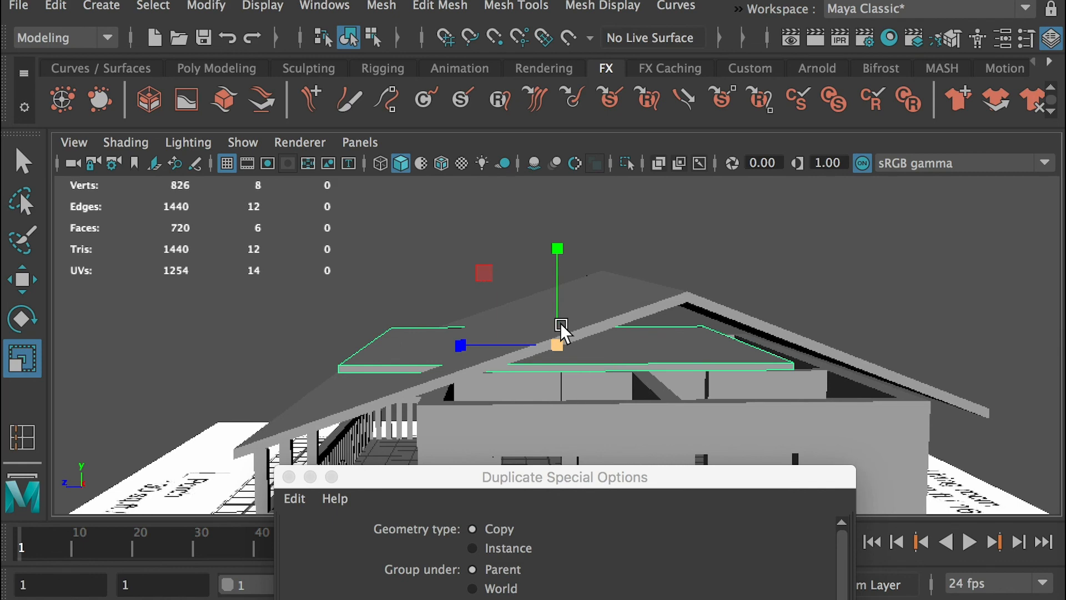
# - Reposition the slab over the rooms and move its end face along X toward the outer end wall
pyautogui.press('w')
pyautogui.moveTo(465, 344); pyautogui.dragTo(522, 344)
pyautogui.moveTo(629, 235); pyautogui.dragTo(688, 271)
pyautogui.moveTo(775, 362); pyautogui.dragTo(764, 316, button='right')
pyautogui.click(760, 366)
pyautogui.moveTo(811, 368); pyautogui.dragTo(877, 406)
pyautogui.press('f')
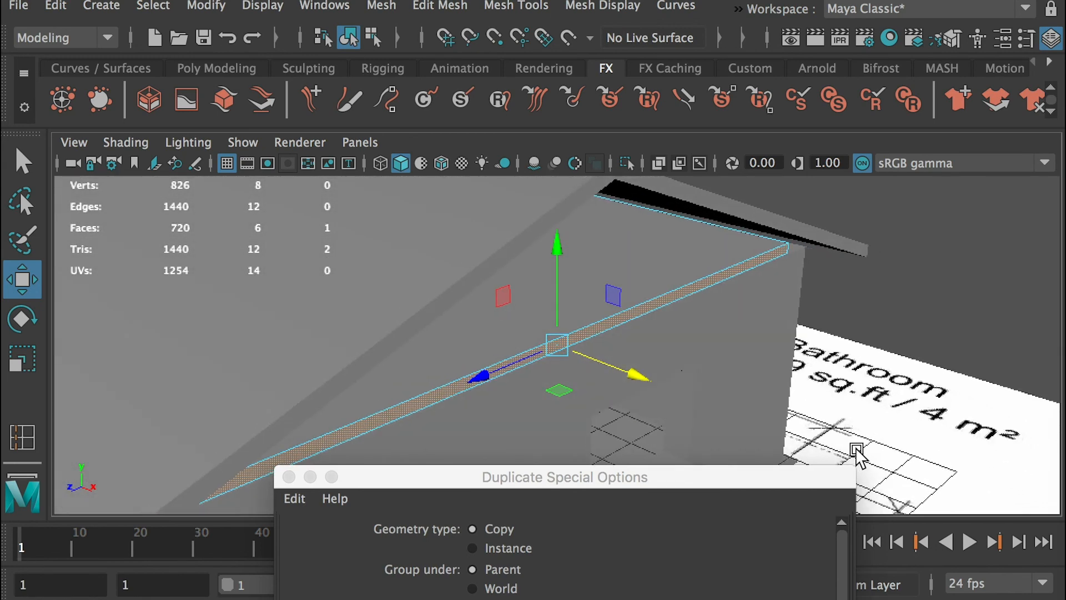
# - Adjust the slab's rear side face along Z to sit near the rear wall under the roof slope
pyautogui.keyDown('alt'); pyautogui.moveTo(857, 450); pyautogui.dragTo(524, 312); pyautogui.keyUp('alt')
pyautogui.keyDown('alt'); pyautogui.moveTo(797, 304); pyautogui.dragTo(853, 355); pyautogui.keyUp('alt')
pyautogui.click(810, 337)
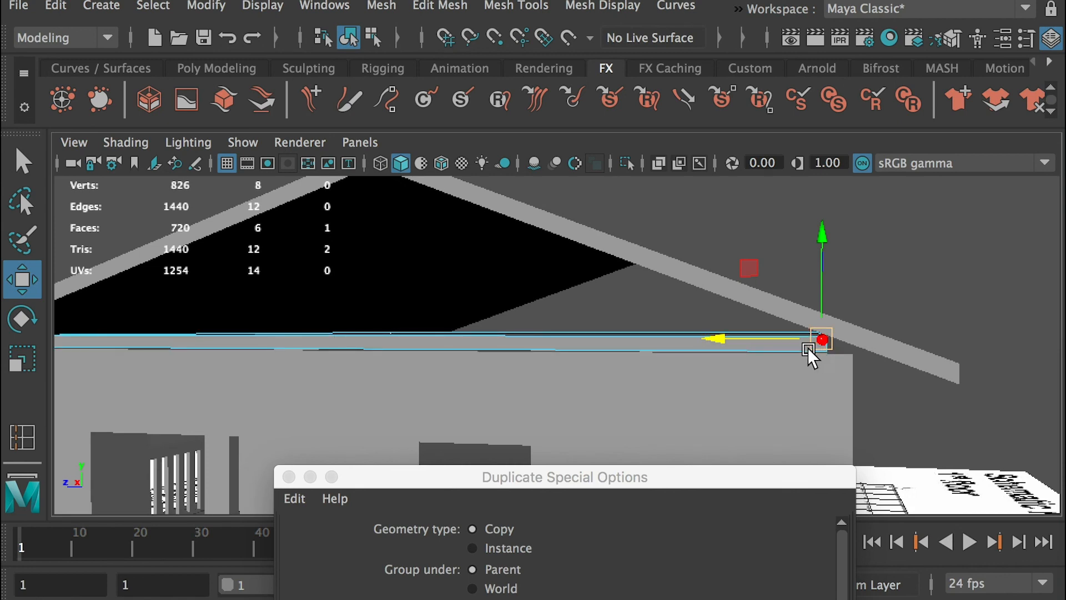
pyautogui.keyDown('alt'); pyautogui.moveTo(348, 368); pyautogui.dragTo(378, 393); pyautogui.keyUp('alt')
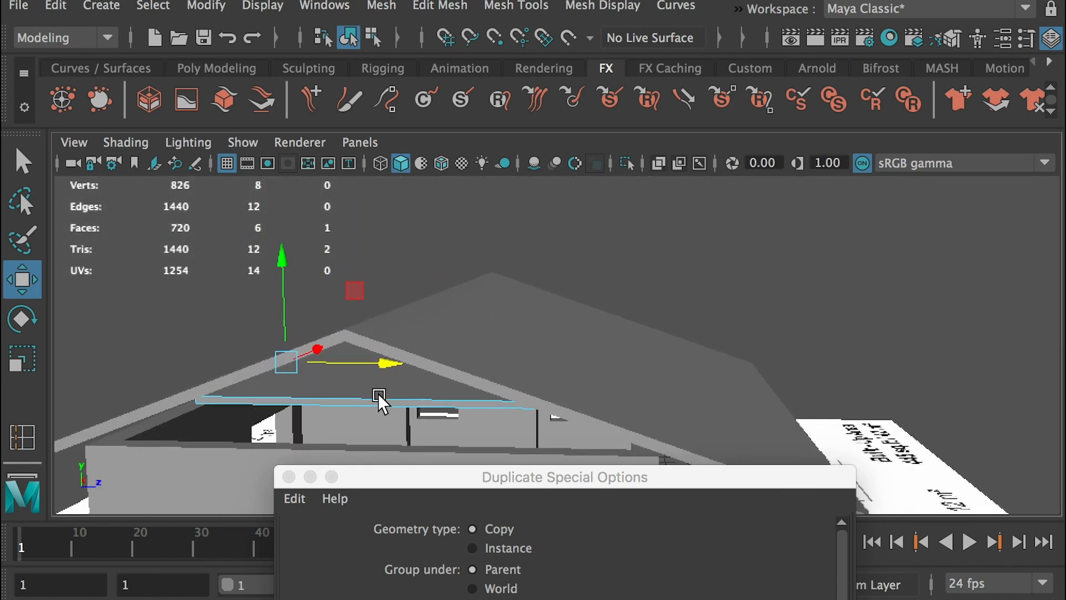
pyautogui.keyDown('alt'); pyautogui.moveTo(541, 370); pyautogui.dragTo(418, 363); pyautogui.keyUp('alt')
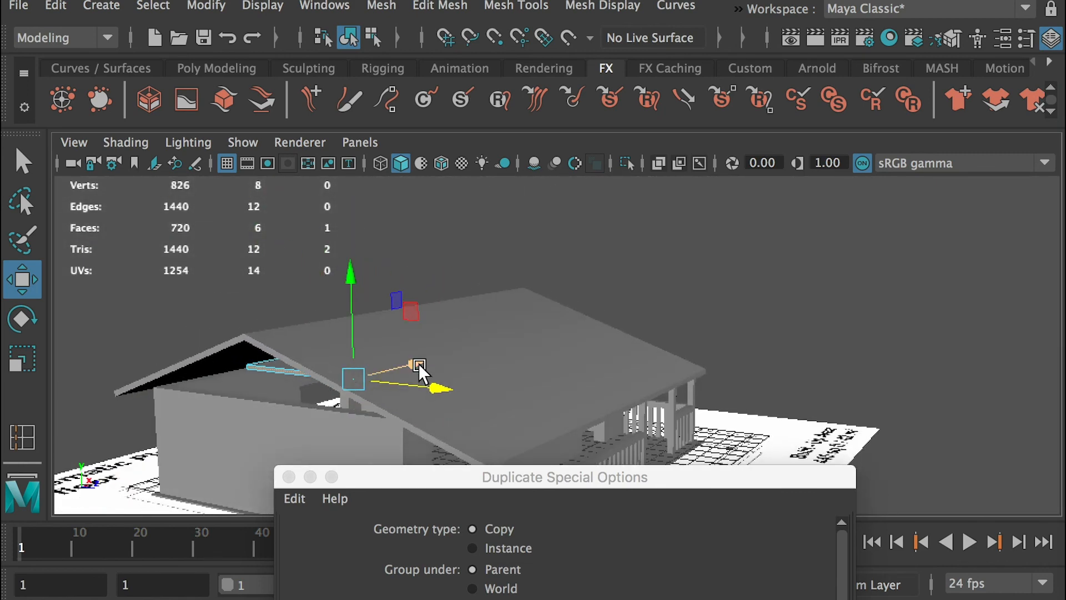
# - Adjust the slab's end face at the house's opposite end wall, and return to object mode
pyautogui.moveTo(362, 387); pyautogui.dragTo(358, 388)
pyautogui.scroll(5, 371, 434)
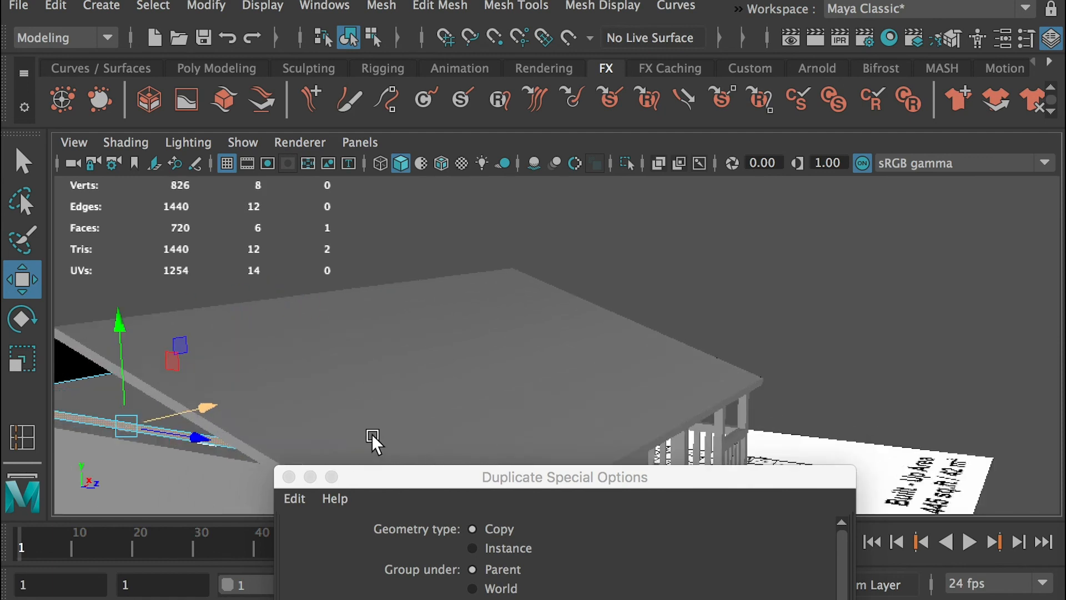
pyautogui.keyDown('alt'); pyautogui.moveTo(372, 434); pyautogui.dragTo(474, 345, button='middle'); pyautogui.keyUp('alt')
pyautogui.scroll(3, 360, 316)
pyautogui.moveTo(295, 319); pyautogui.dragTo(273, 299)
pyautogui.moveTo(273, 299); pyautogui.dragTo(348, 236, button='right')
# - Examine the underside of the roof and the ceiling slab from below and from the front of the porch
pyautogui.keyDown('alt'); pyautogui.moveTo(404, 345); pyautogui.dragTo(321, 348); pyautogui.keyUp('alt')
pyautogui.keyDown('alt'); pyautogui.moveTo(322, 348); pyautogui.dragTo(521, 388, button='right'); pyautogui.keyUp('alt')
pyautogui.keyDown('alt'); pyautogui.moveTo(522, 388); pyautogui.dragTo(364, 311); pyautogui.keyUp('alt')
pyautogui.keyDown('alt'); pyautogui.moveTo(269, 281); pyautogui.dragTo(718, 255); pyautogui.keyUp('alt')
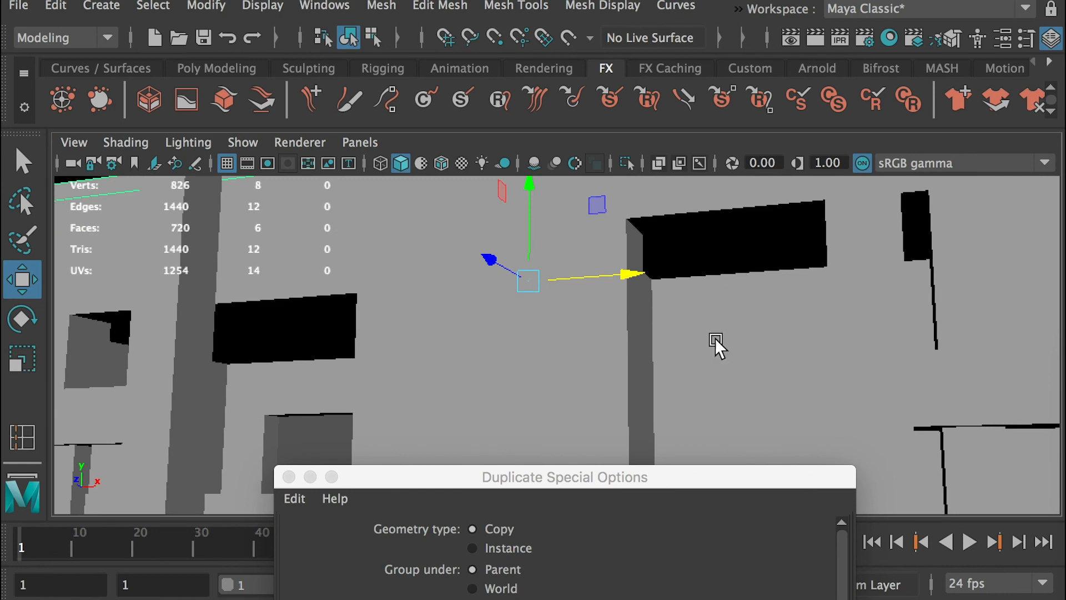
pyautogui.keyDown('alt'); pyautogui.moveTo(754, 381); pyautogui.dragTo(594, 416); pyautogui.keyUp('alt')
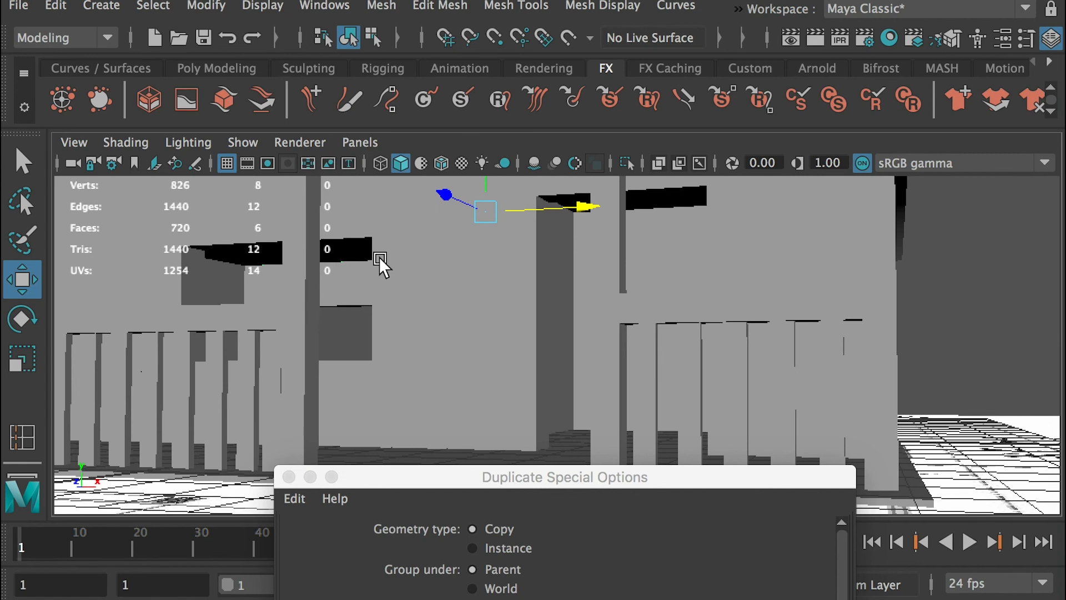
pyautogui.scroll(-5, 614, 301)
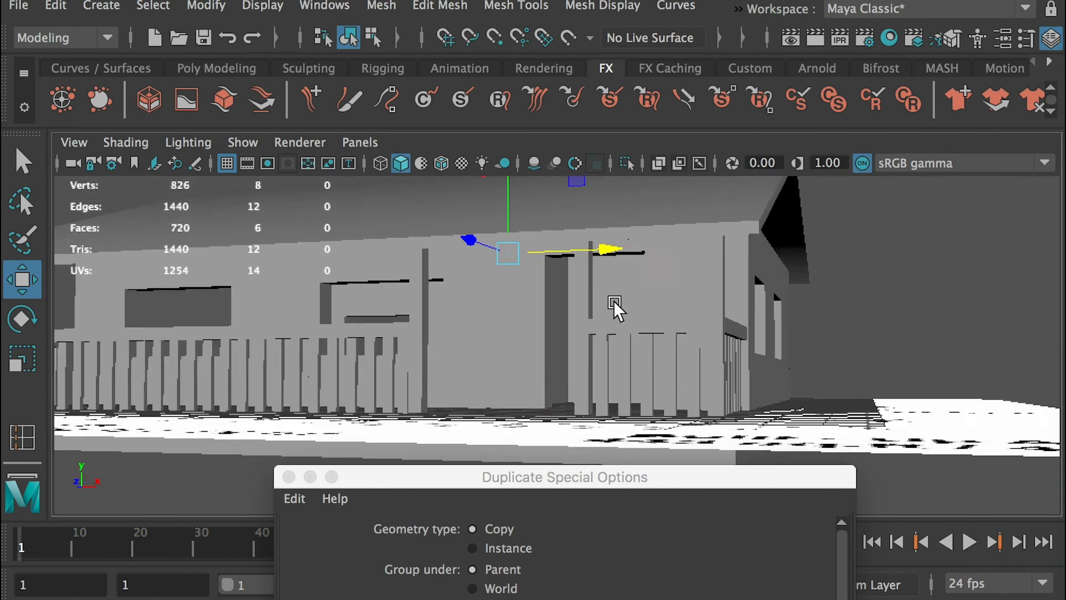
# - Select the ceiling slab beneath the roof in object mode and hide it to expose the wall tops
pyautogui.keyDown('alt'); pyautogui.moveTo(572, 281); pyautogui.dragTo(664, 335); pyautogui.keyUp('alt')
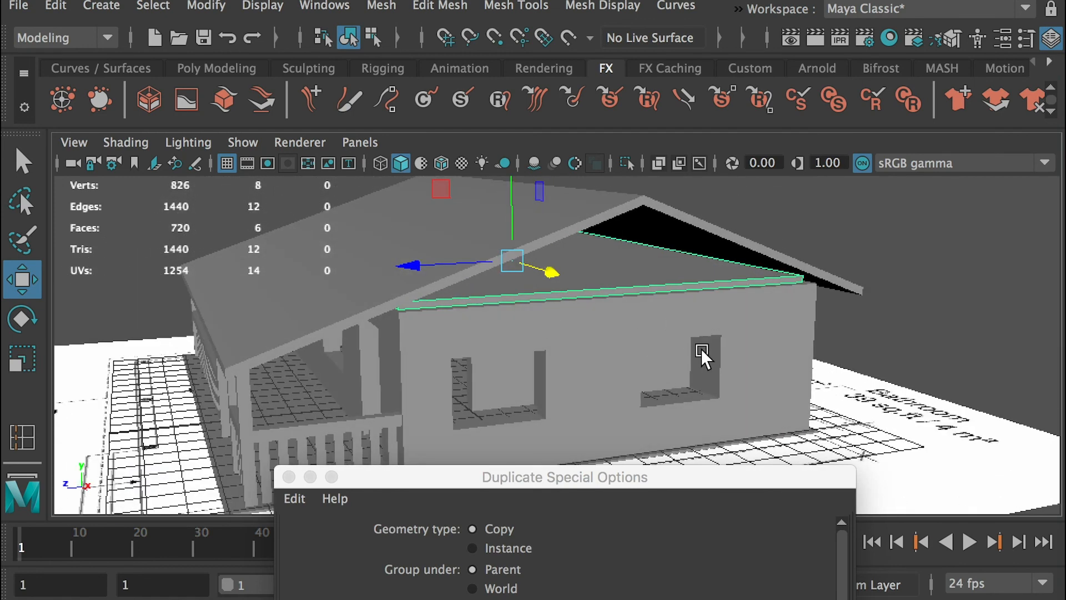
pyautogui.scroll(5, 700, 348)
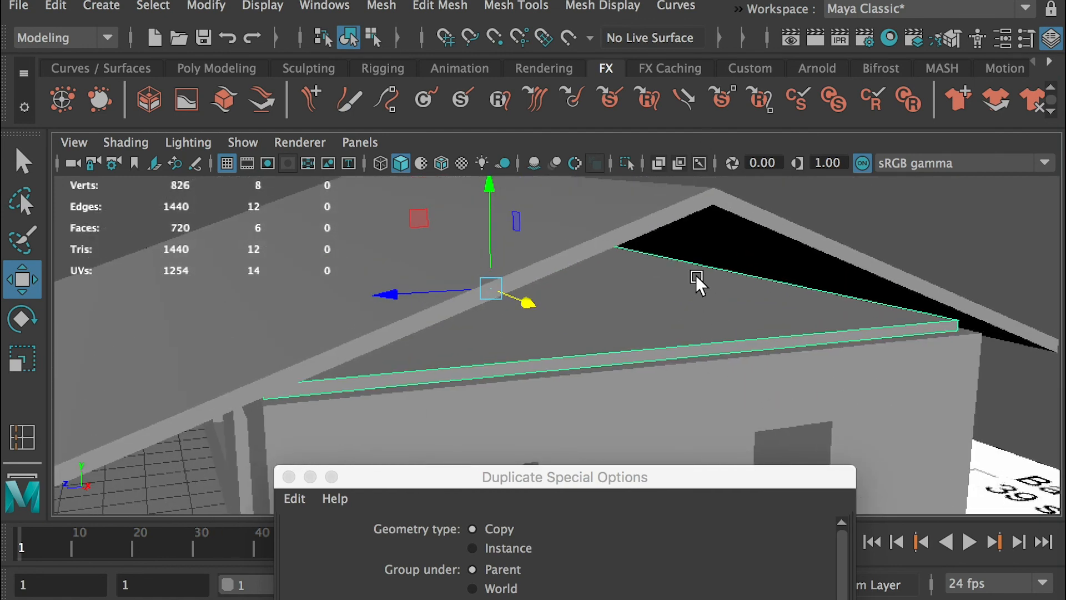
pyautogui.keyDown('alt'); pyautogui.moveTo(707, 338); pyautogui.dragTo(658, 355); pyautogui.keyUp('alt')
pyautogui.click(694, 355)
pyautogui.moveTo(671, 260); pyautogui.dragTo(672, 324, button='right')
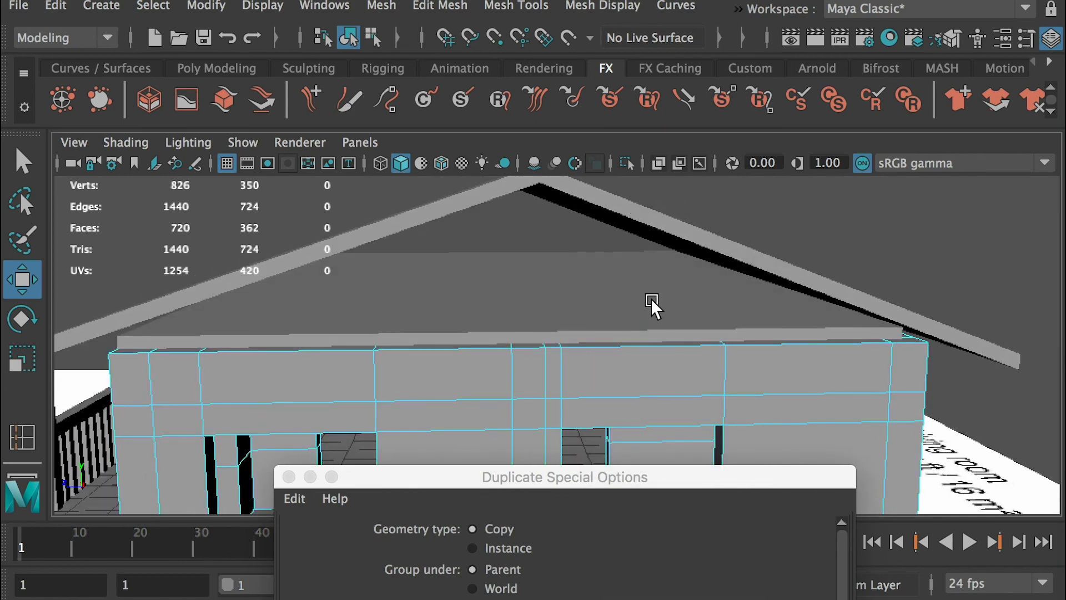
pyautogui.moveTo(649, 281); pyautogui.dragTo(718, 228, button='right')
pyautogui.click(665, 285)
pyautogui.click(261, 7)
pyautogui.moveTo(334, 145)
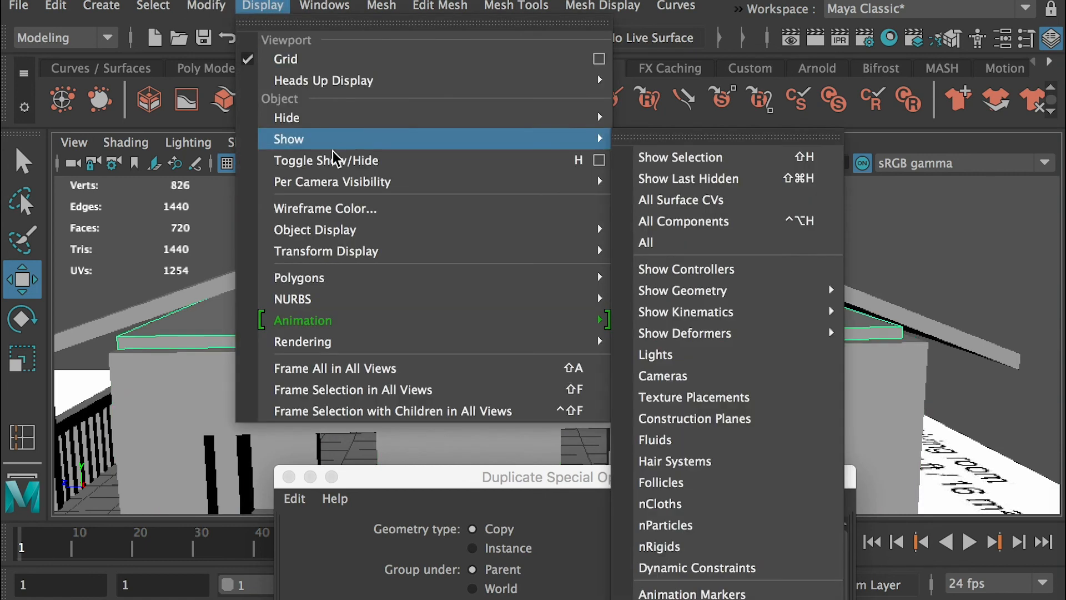
pyautogui.moveTo(289, 117)
pyautogui.click(683, 136)
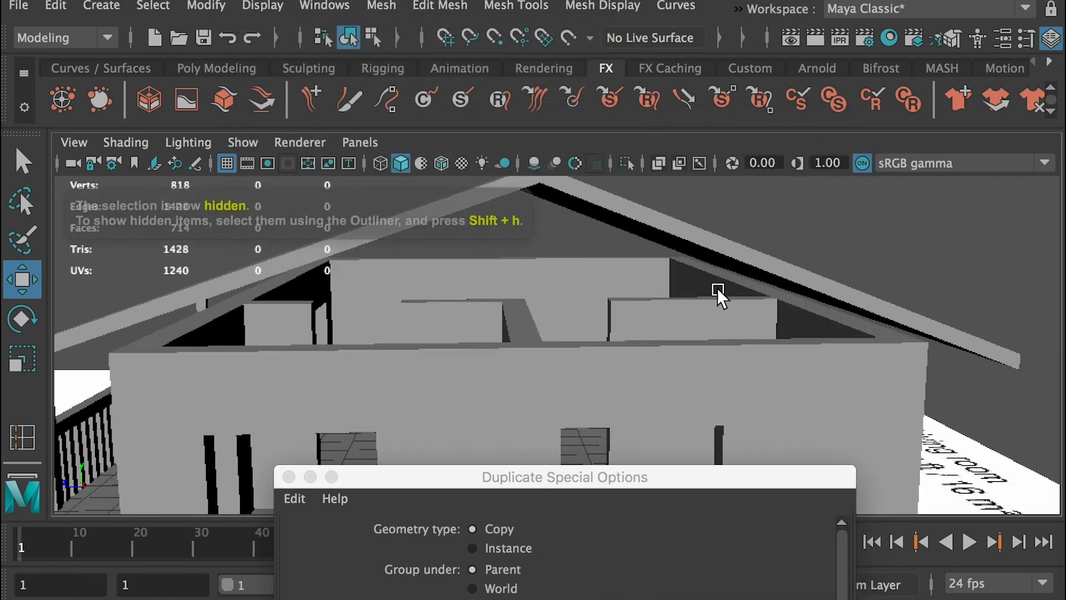
pyautogui.keyDown('alt'); pyautogui.moveTo(739, 292); pyautogui.dragTo(674, 304); pyautogui.keyUp('alt')
pyautogui.moveTo(540, 334); pyautogui.dragTo(540, 320, button='right')
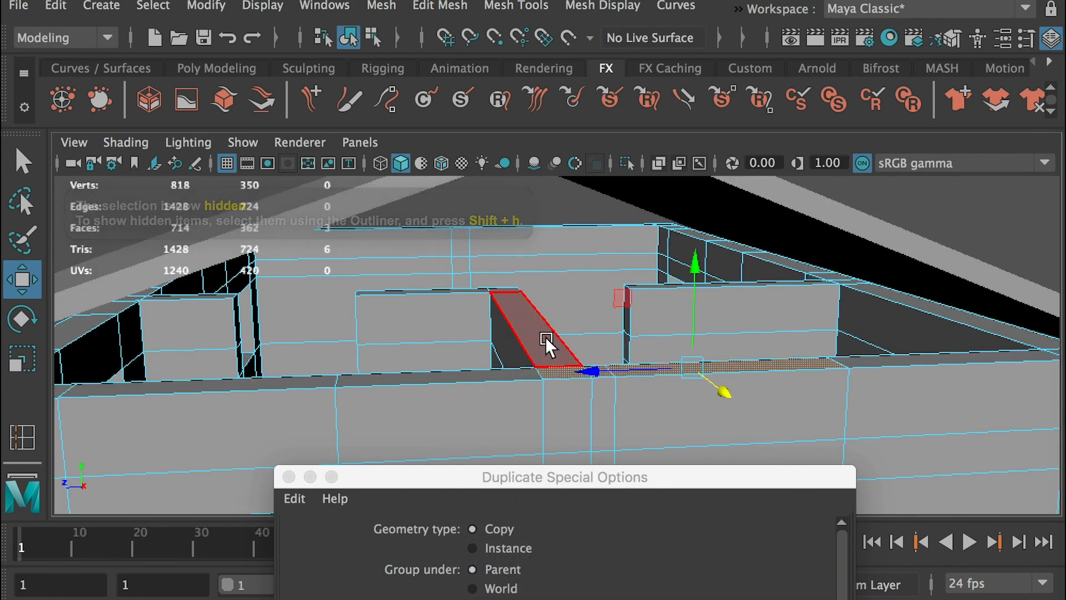
pyautogui.click(547, 339)
pyautogui.keyDown('shift'); pyautogui.doubleClick(564, 373); pyautogui.keyUp('shift')
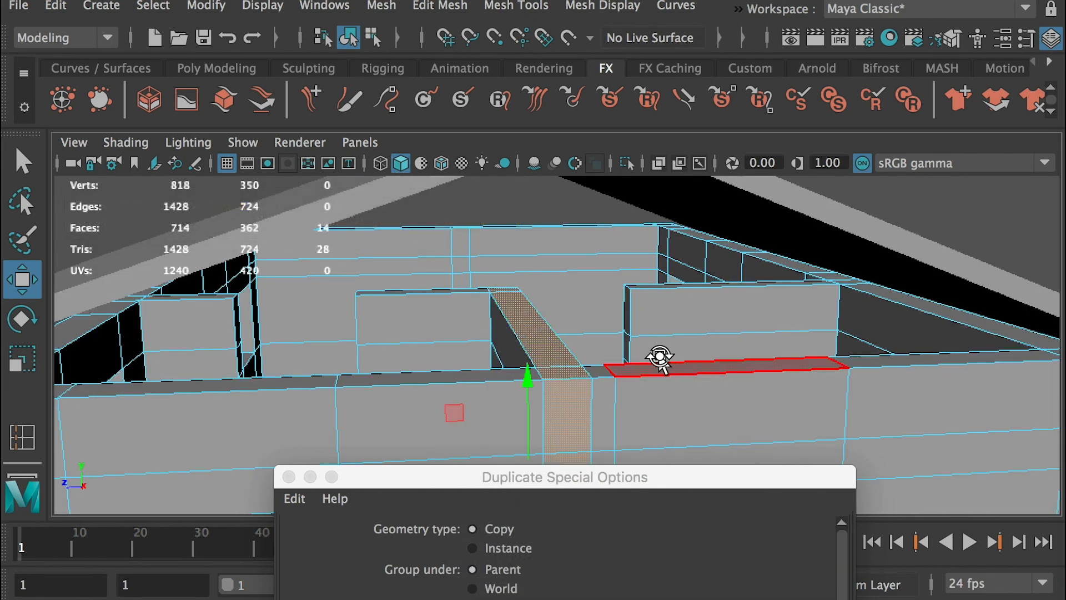
pyautogui.keyDown('alt'); pyautogui.moveTo(661, 356); pyautogui.dragTo(646, 344); pyautogui.keyUp('alt')
pyautogui.keyDown('alt'); pyautogui.moveTo(645, 343); pyautogui.dragTo(509, 319, button='right'); pyautogui.keyUp('alt')
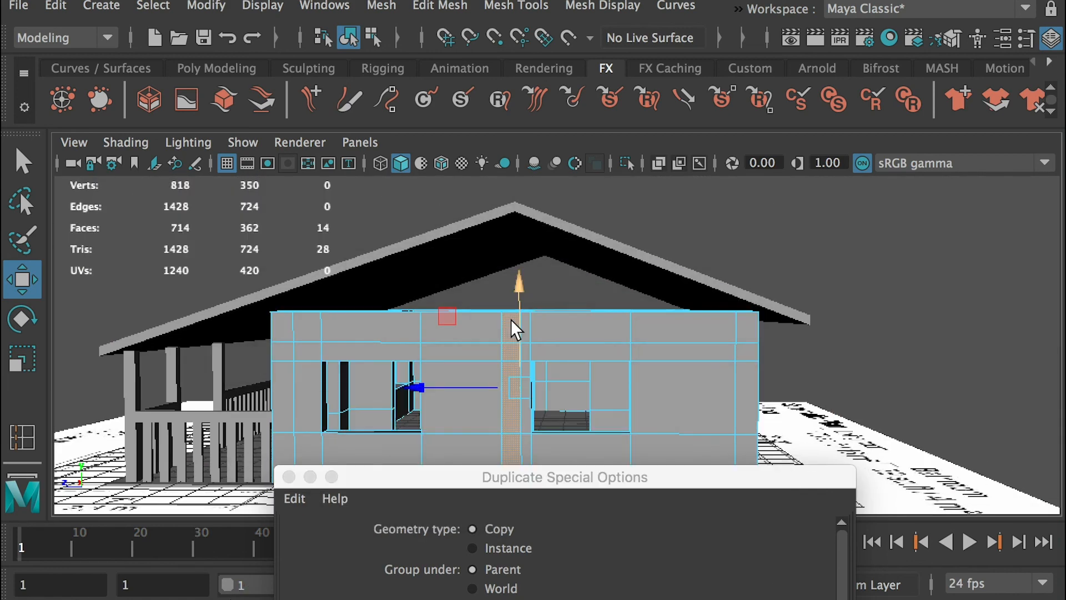
# - In the side view, select the upper band of wall faces and deselect the vertical ones, leaving only the top faces
pyautogui.press('space')
pyautogui.moveTo(637, 477); pyautogui.dragTo(638, 570)
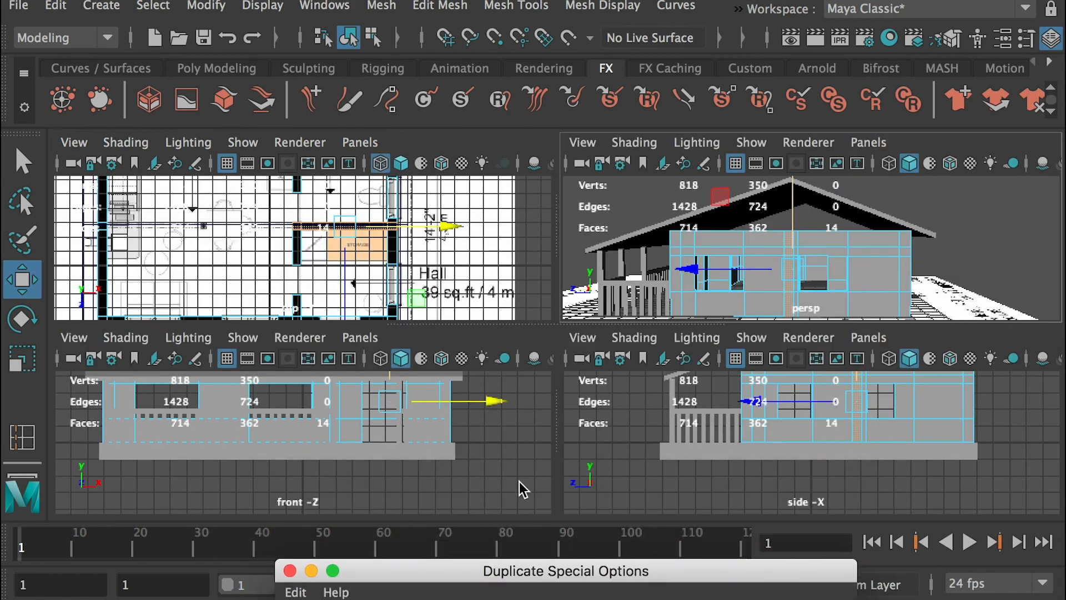
pyautogui.press('space')
pyautogui.moveTo(701, 254); pyautogui.dragTo(705, 309, button='right')
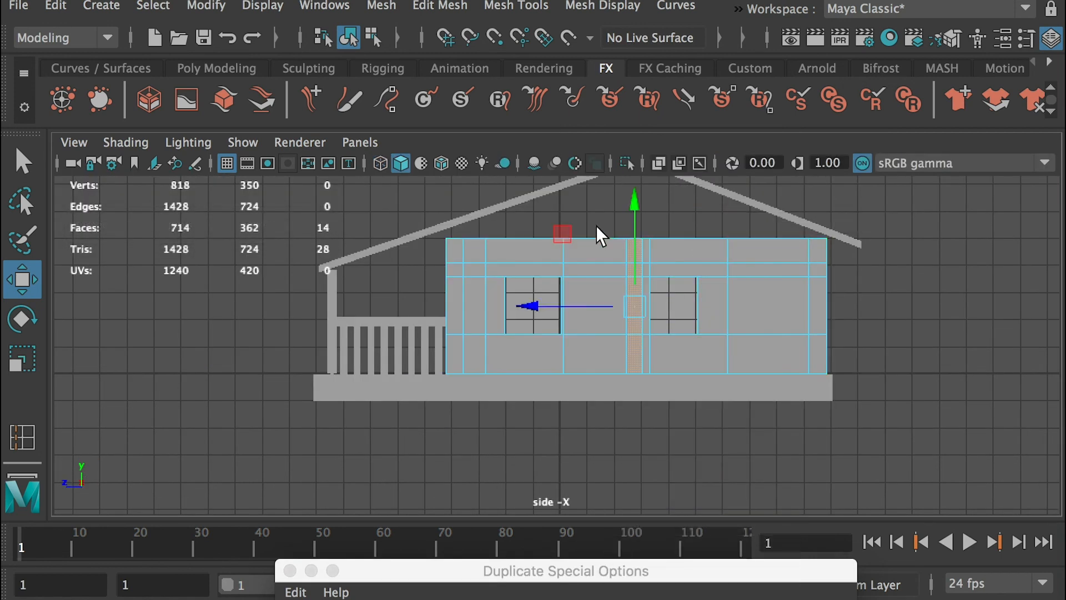
pyautogui.keyDown('alt'); pyautogui.moveTo(619, 260); pyautogui.dragTo(636, 271, button='right'); pyautogui.keyUp('alt')
pyautogui.scroll(2, 637, 271)
pyautogui.keyDown('alt'); pyautogui.moveTo(635, 276); pyautogui.dragTo(627, 296, button='middle'); pyautogui.keyUp('alt')
pyautogui.scroll(1, 626, 296)
pyautogui.moveTo(354, 205)
pyautogui.mouseDown()
pyautogui.moveTo(806, 391)
pyautogui.moveTo(909, 393)
pyautogui.moveTo(935, 259)
pyautogui.mouseUp()
pyautogui.scroll(2, 541, 329)
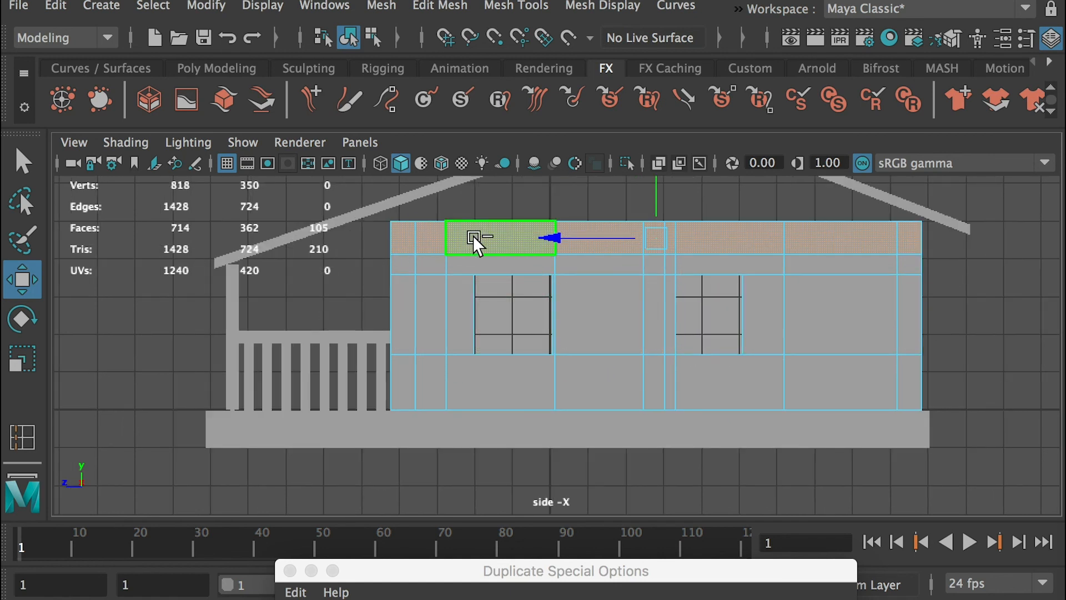
pyautogui.moveTo(504, 236); pyautogui.dragTo(304, 230)
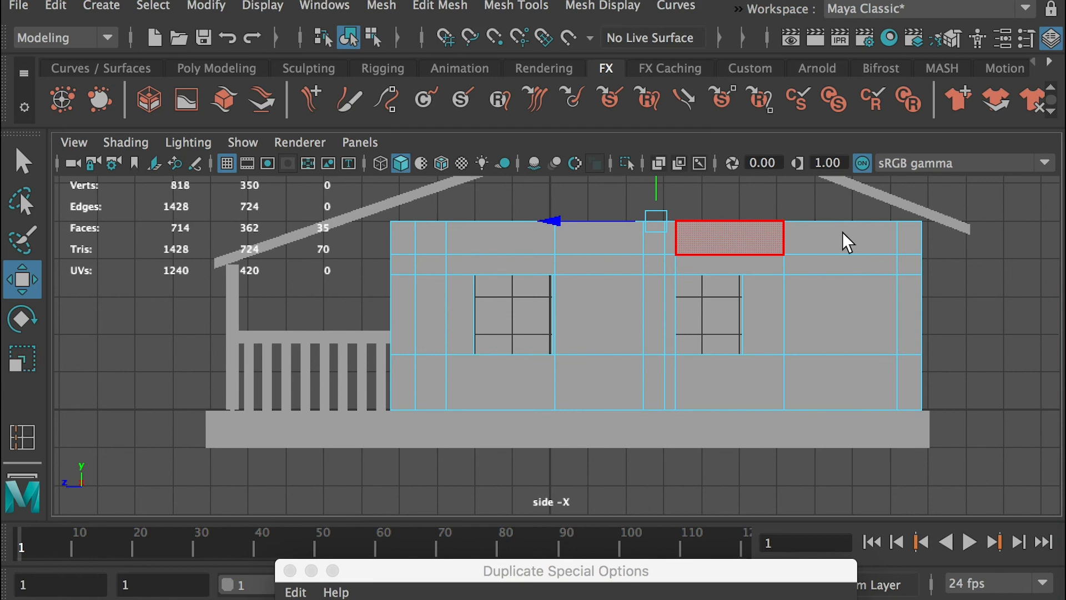
# - Extrude the selected top faces of the walls slightly upward
pyautogui.press('space')
pyautogui.press('space')
pyautogui.press('f')
pyautogui.keyDown('alt'); pyautogui.moveTo(688, 304); pyautogui.dragTo(691, 295); pyautogui.keyUp('alt')
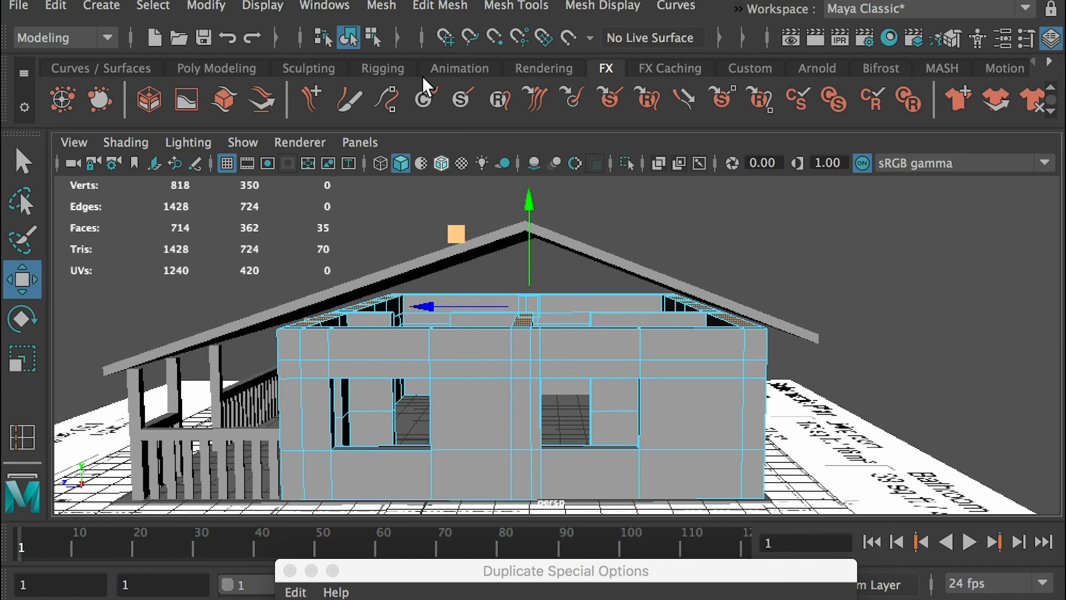
pyautogui.click(438, 5)
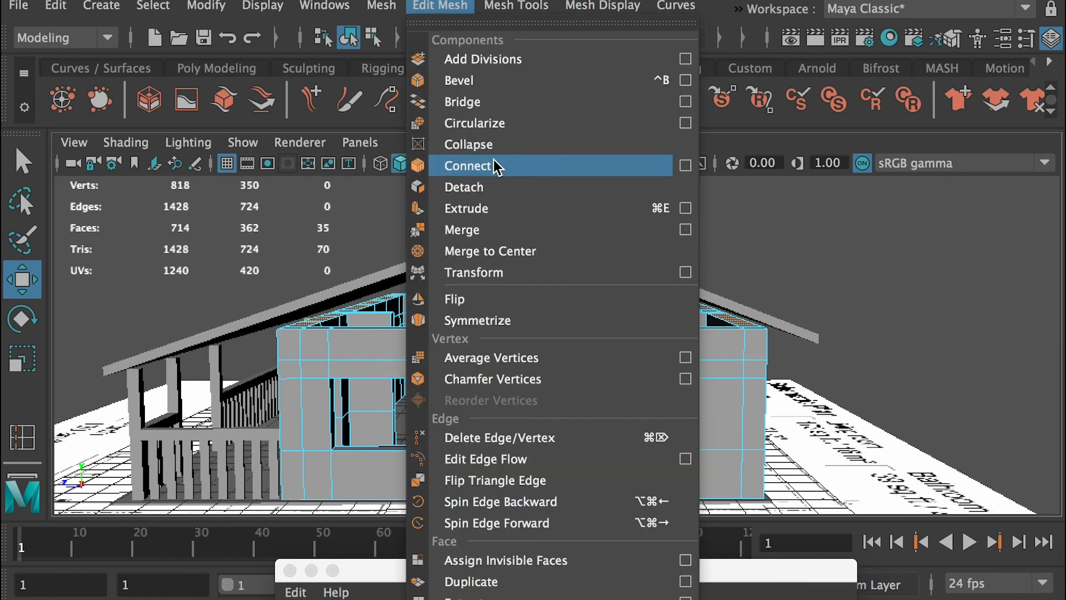
pyautogui.click(494, 208)
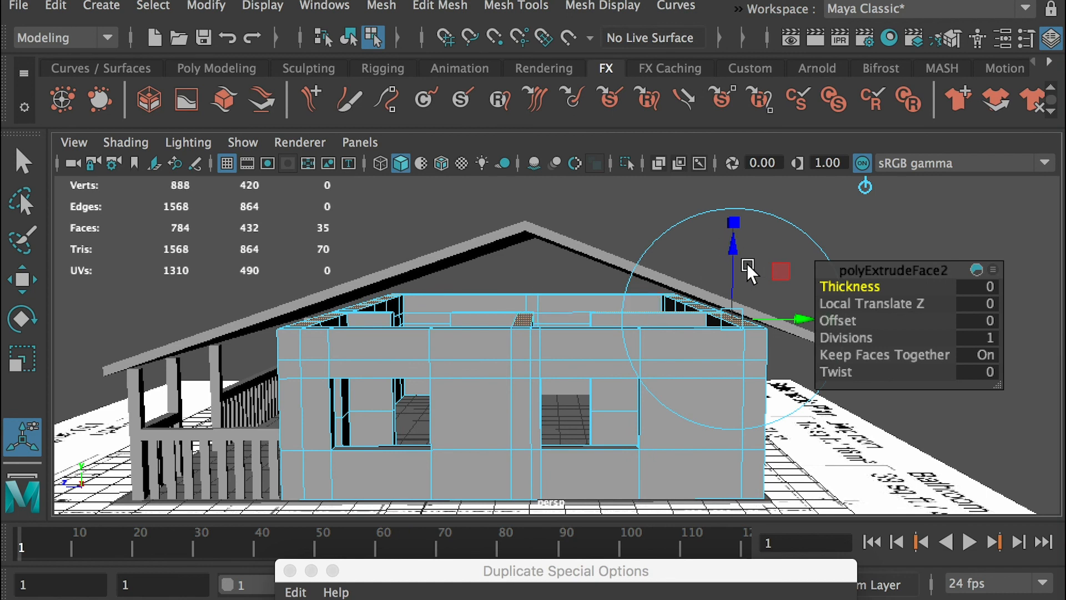
pyautogui.moveTo(734, 241); pyautogui.dragTo(733, 238)
pyautogui.keyDown('alt'); pyautogui.moveTo(531, 312); pyautogui.dragTo(566, 249); pyautogui.keyUp('alt')
pyautogui.press('w')
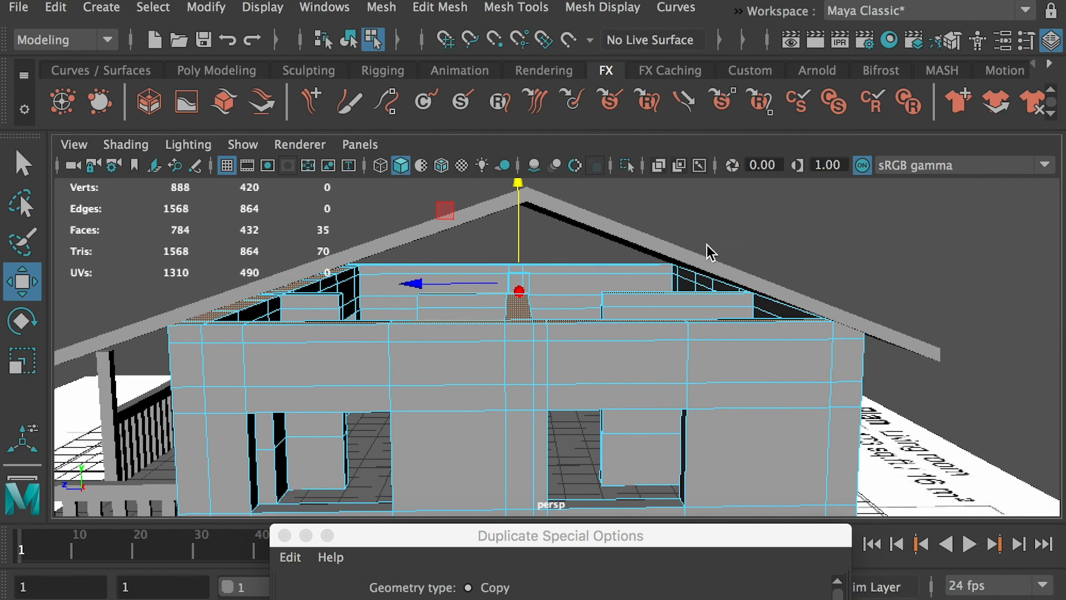
# - Show the side view in wireframe and switch the wall mesh to vertex editing
pyautogui.press('space')
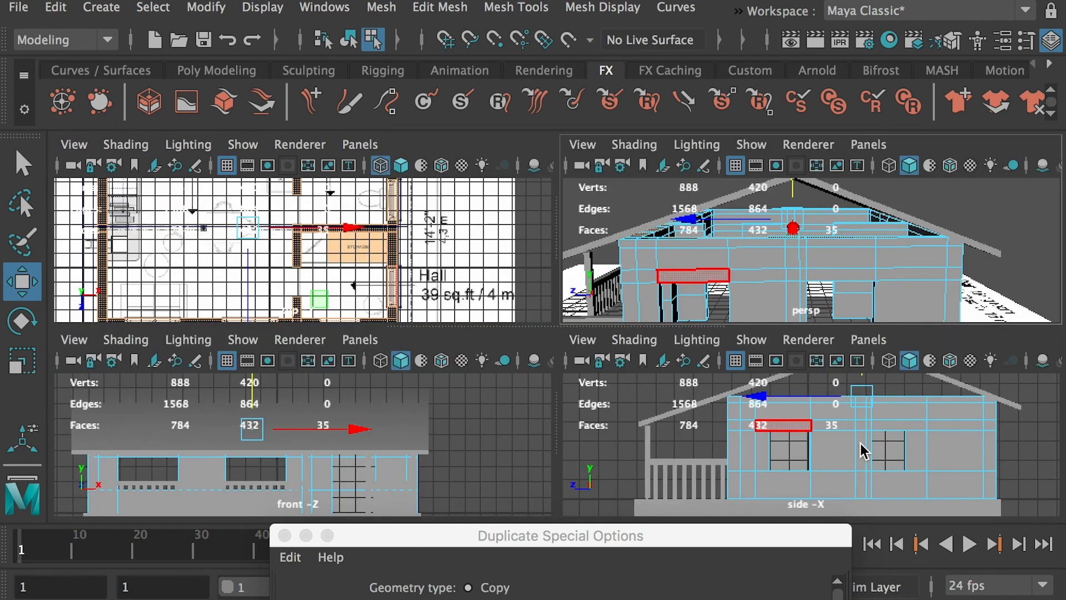
pyautogui.press('space')
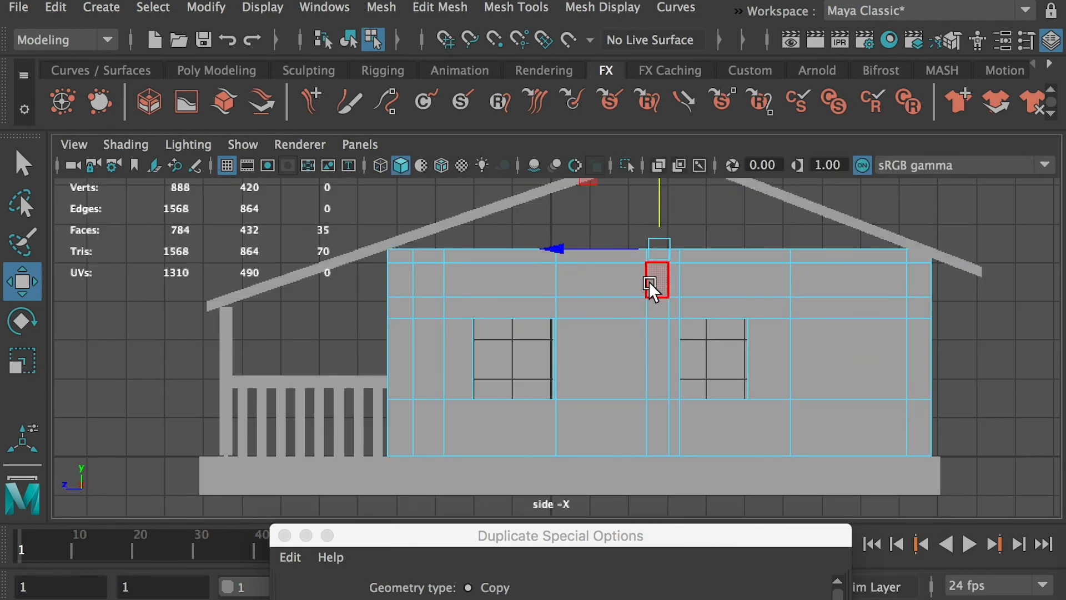
pyautogui.press('q')
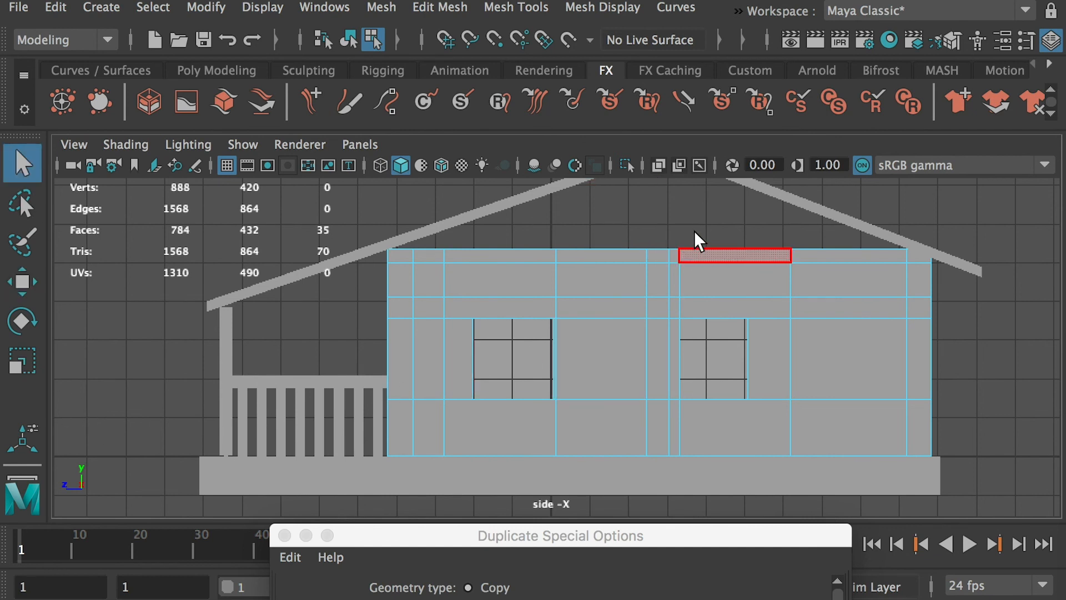
pyautogui.keyDown('alt'); pyautogui.moveTo(692, 233); pyautogui.dragTo(695, 247, button='middle'); pyautogui.keyUp('alt')
pyautogui.keyDown('alt'); pyautogui.moveTo(695, 247); pyautogui.dragTo(698, 259, button='right'); pyautogui.keyUp('alt')
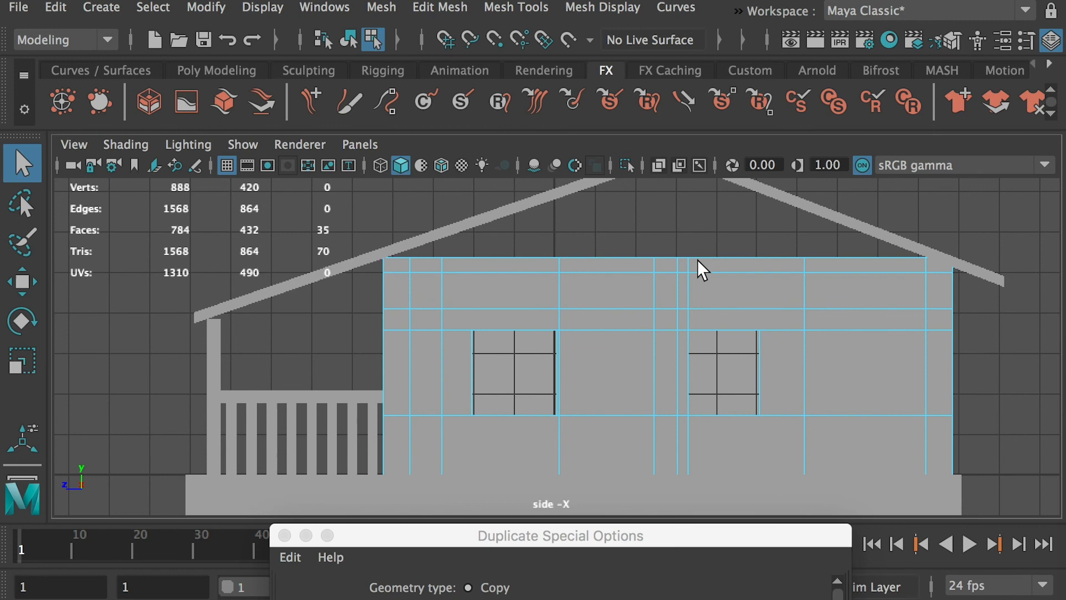
pyautogui.press('4')
pyautogui.keyDown('alt'); pyautogui.moveTo(717, 279); pyautogui.dragTo(719, 297, button='middle'); pyautogui.keyUp('alt')
pyautogui.moveTo(693, 276); pyautogui.dragTo(657, 269, button='right')
pyautogui.keyDown('alt'); pyautogui.moveTo(657, 270); pyautogui.dragTo(643, 316, button='middle'); pyautogui.keyUp('alt')
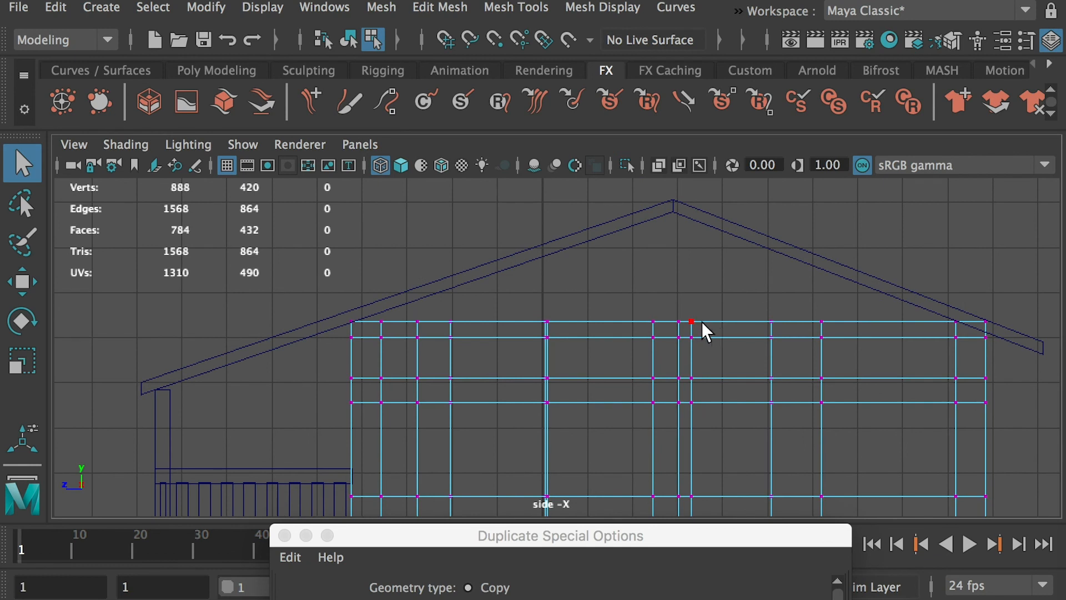
# - Raise the central wall-top vertices up to the underside of the roof ridge
pyautogui.moveTo(334, 306); pyautogui.dragTo(993, 330)
pyautogui.moveTo(430, 343); pyautogui.dragTo(998, 345)
pyautogui.moveTo(610, 300); pyautogui.dragTo(698, 328)
pyautogui.moveTo(718, 324); pyautogui.dragTo(718, 324)
pyautogui.press('w')
pyautogui.moveTo(670, 242); pyautogui.dragTo(667, 136)
pyautogui.click(688, 205)
pyautogui.moveTo(687, 195); pyautogui.dragTo(679, 183)
# - Raise the three columns of wall-top vertices beneath the rear roof slope to follow the slope
pyautogui.moveTo(812, 304); pyautogui.dragTo(831, 320)
pyautogui.moveTo(820, 239); pyautogui.dragTo(814, 170)
pyautogui.moveTo(779, 324); pyautogui.dragTo(779, 324)
pyautogui.moveTo(777, 204); pyautogui.dragTo(762, 141)
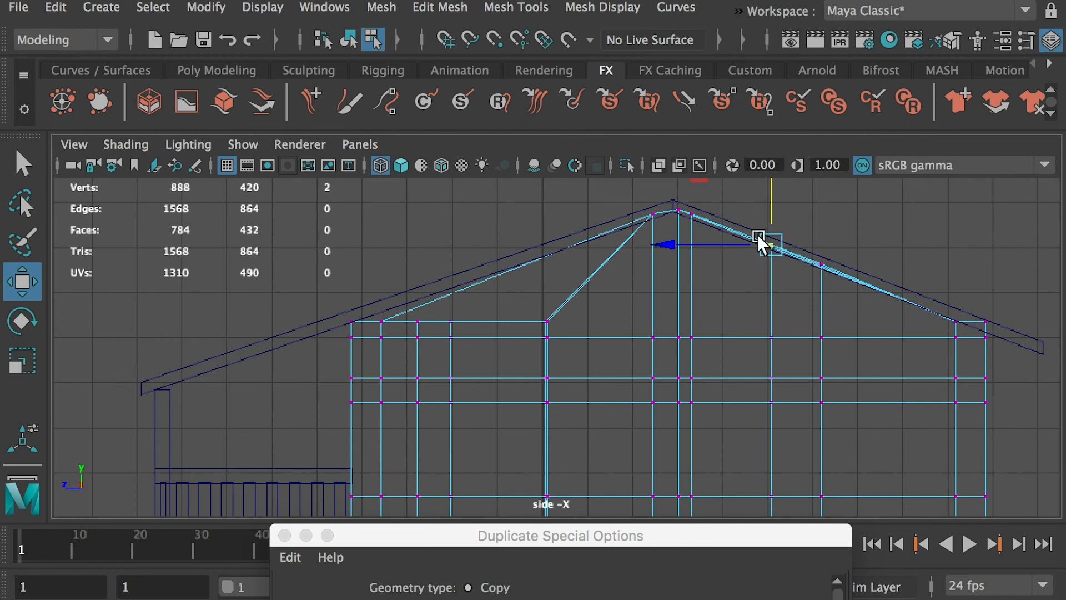
pyautogui.moveTo(934, 301); pyautogui.dragTo(964, 325)
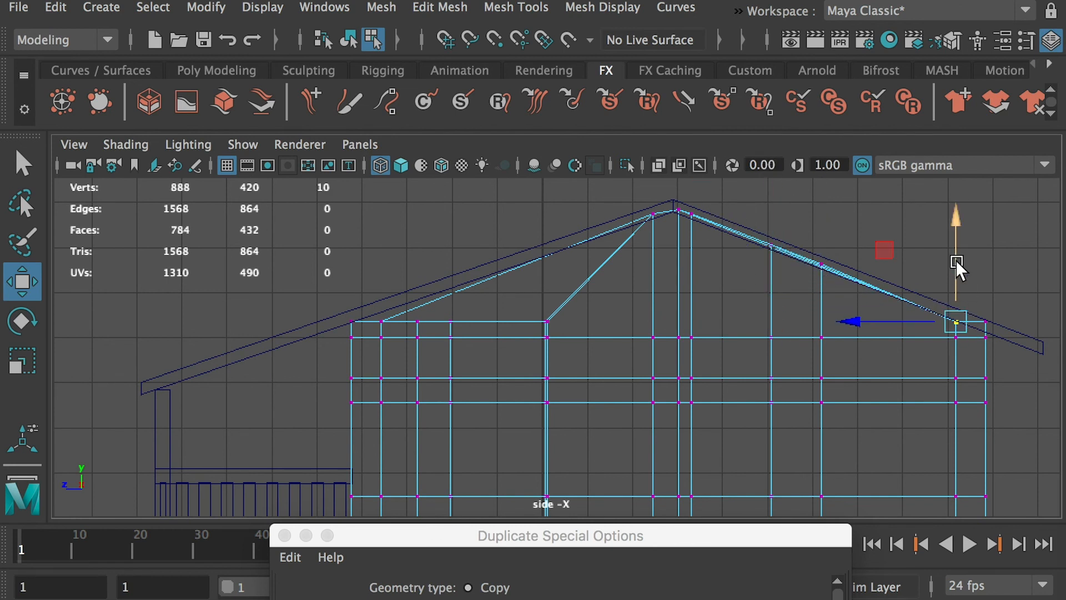
pyautogui.moveTo(956, 255); pyautogui.dragTo(956, 255)
# - Raise the five columns of wall-top vertices beneath the porch-side roof slope, out to the front corner, to follow the slope
pyautogui.moveTo(368, 309); pyautogui.dragTo(392, 327)
pyautogui.moveTo(384, 259); pyautogui.dragTo(382, 249)
pyautogui.moveTo(439, 324); pyautogui.dragTo(439, 325)
pyautogui.moveTo(449, 245); pyautogui.dragTo(448, 201)
pyautogui.moveTo(404, 308); pyautogui.dragTo(430, 333)
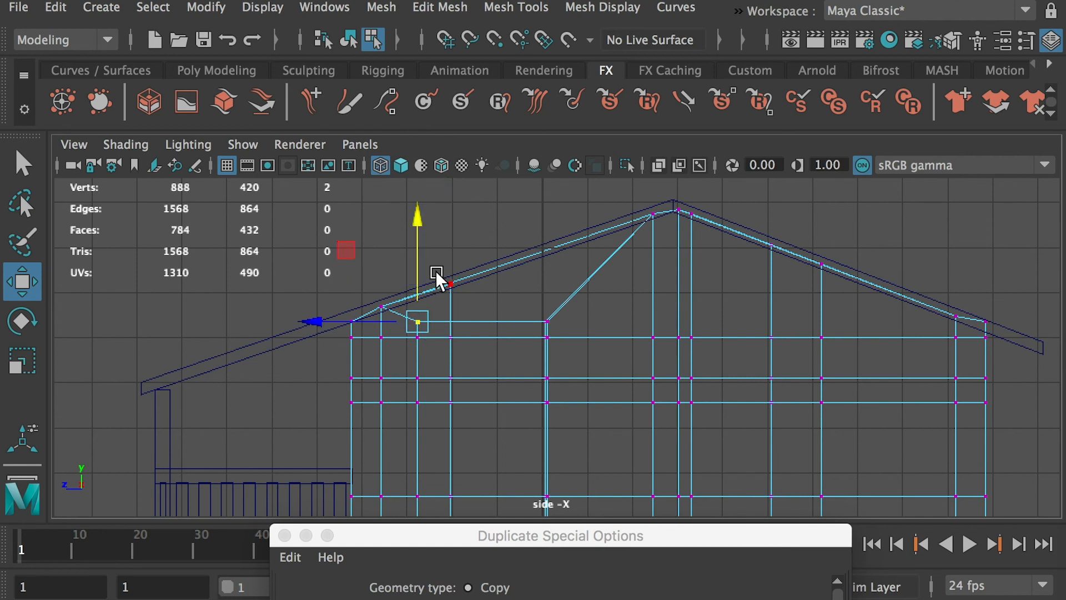
pyautogui.moveTo(415, 239); pyautogui.dragTo(414, 212)
pyautogui.moveTo(547, 316); pyautogui.dragTo(549, 322)
pyautogui.moveTo(544, 228); pyautogui.dragTo(538, 155)
pyautogui.moveTo(359, 322); pyautogui.dragTo(359, 322)
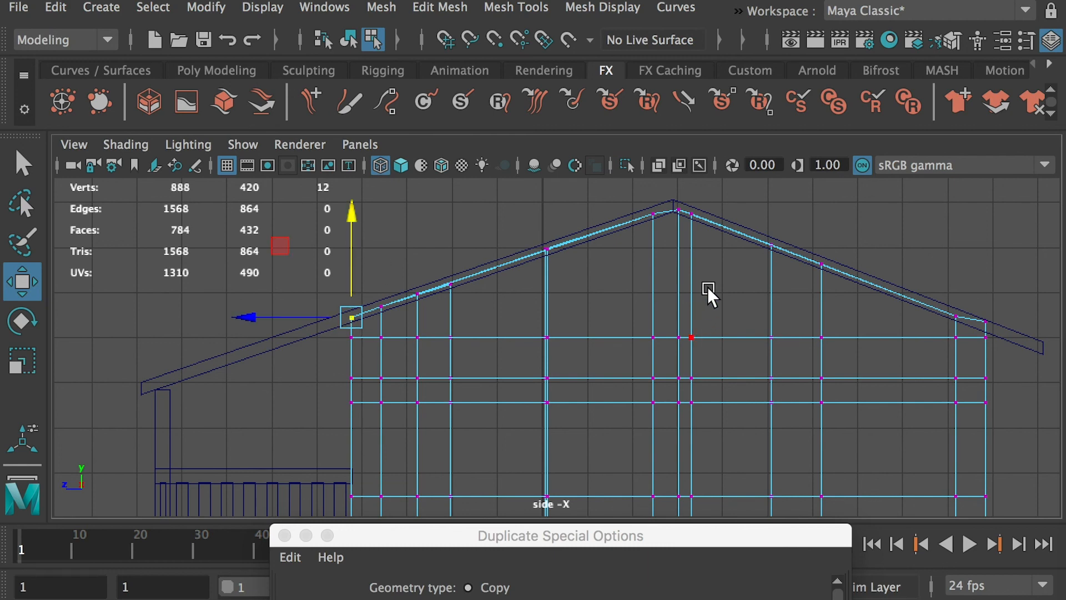
# - Go back to the perspective view in object mode and show the hidden ceiling slab again
pyautogui.press('space')
pyautogui.press('space')
pyautogui.keyDown('alt'); pyautogui.moveTo(685, 292); pyautogui.dragTo(538, 275); pyautogui.keyUp('alt')
pyautogui.keyDown('alt'); pyautogui.moveTo(975, 294); pyautogui.dragTo(762, 347); pyautogui.keyUp('alt')
pyautogui.keyDown('alt'); pyautogui.moveTo(761, 347); pyautogui.dragTo(637, 301, button='right'); pyautogui.keyUp('alt')
pyautogui.keyDown('alt'); pyautogui.moveTo(828, 302); pyautogui.dragTo(770, 325); pyautogui.keyUp('alt')
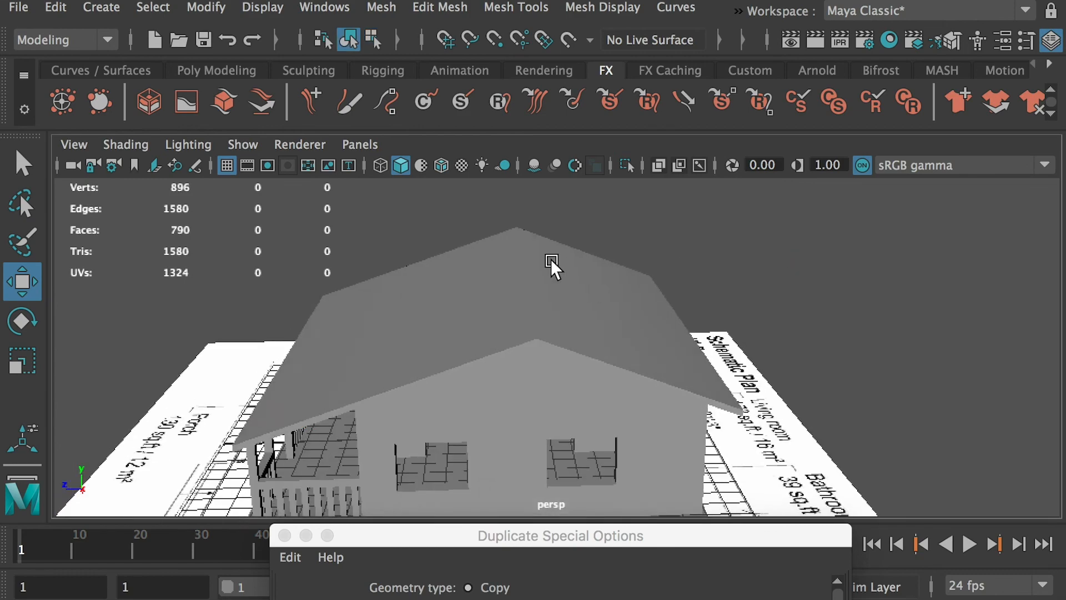
# - Move the roof aside temporarily to inspect the raised walls and the ceiling slab from above
pyautogui.click(525, 276)
pyautogui.moveTo(369, 328); pyautogui.dragTo(520, 271)
pyautogui.keyDown('alt'); pyautogui.moveTo(521, 271); pyautogui.dragTo(644, 395, button='right'); pyautogui.keyUp('alt')
pyautogui.keyDown('alt'); pyautogui.moveTo(644, 395); pyautogui.dragTo(629, 394); pyautogui.keyUp('alt')
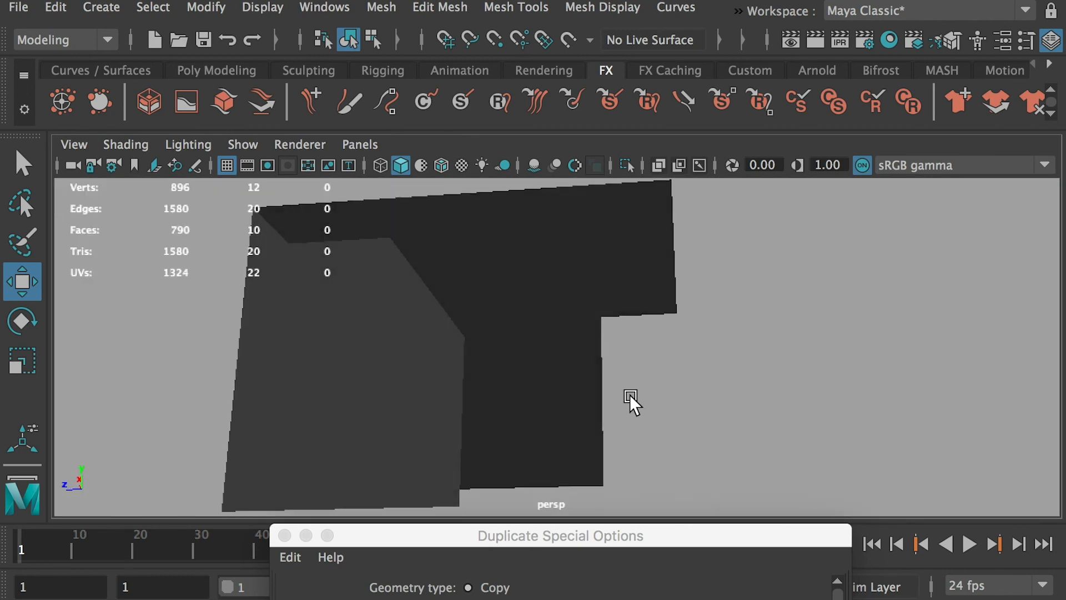
pyautogui.keyDown('alt'); pyautogui.moveTo(685, 367); pyautogui.dragTo(434, 362, button='right'); pyautogui.keyUp('alt')
pyautogui.keyDown('alt'); pyautogui.moveTo(434, 362); pyautogui.dragTo(513, 385); pyautogui.keyUp('alt')
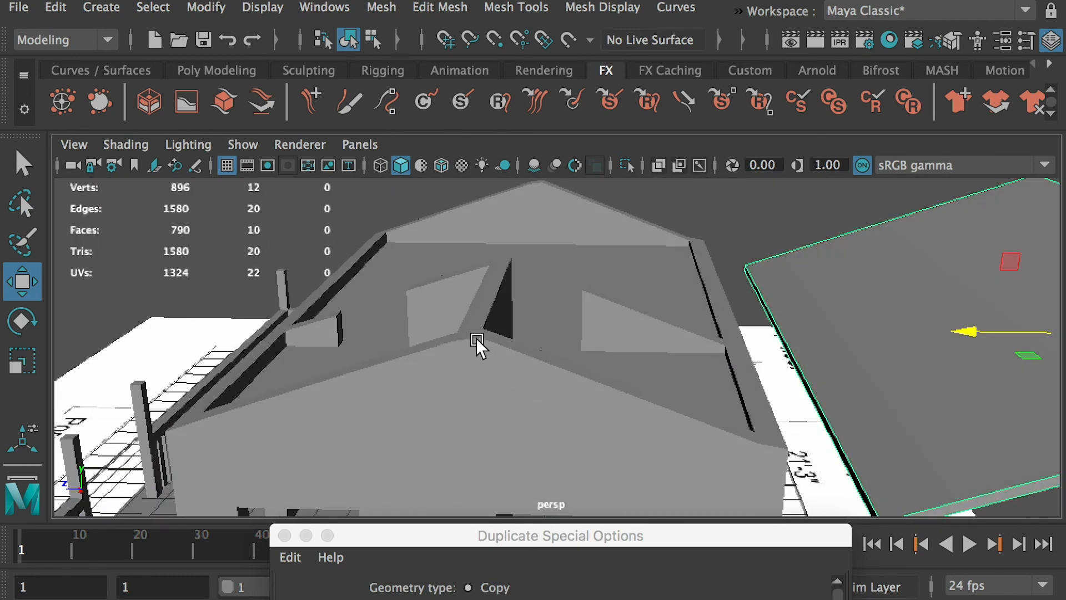
pyautogui.keyDown('alt'); pyautogui.moveTo(478, 340); pyautogui.dragTo(483, 393); pyautogui.keyUp('alt')
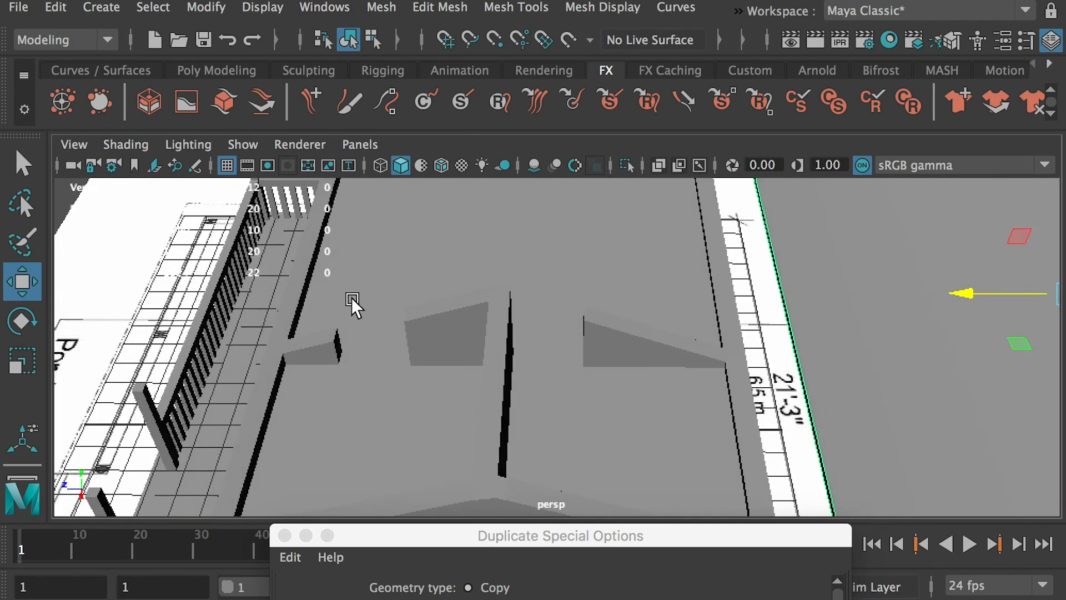
pyautogui.keyDown('alt'); pyautogui.moveTo(623, 405); pyautogui.dragTo(603, 345); pyautogui.keyUp('alt')
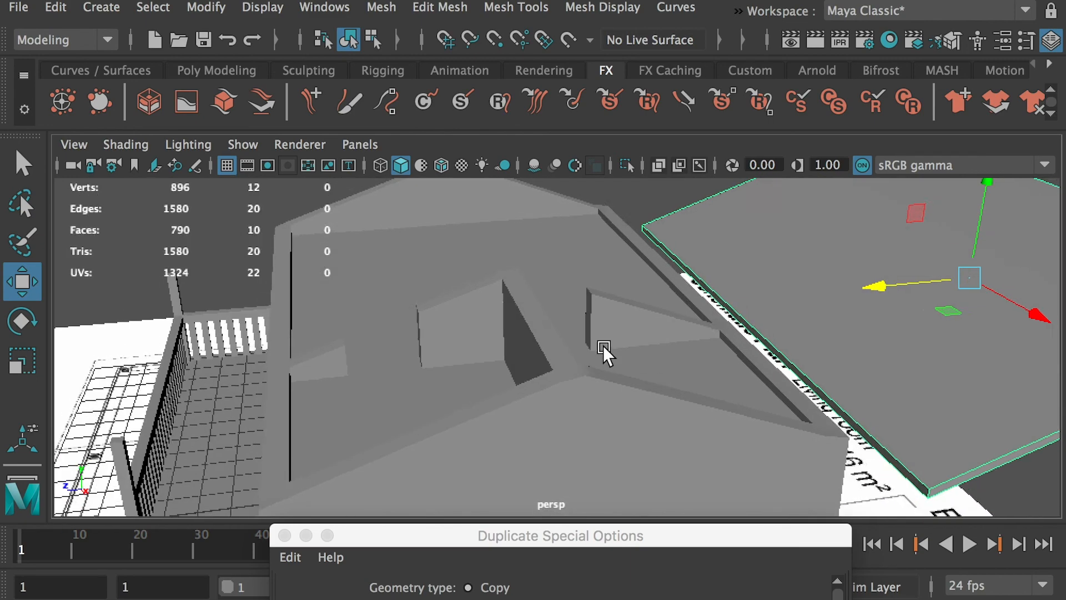
pyautogui.keyDown('alt'); pyautogui.moveTo(603, 345); pyautogui.dragTo(429, 341, button='right'); pyautogui.keyUp('alt')
# - Select the blueprint plane beneath the house and hide it
pyautogui.keyDown('alt'); pyautogui.moveTo(535, 312); pyautogui.dragTo(798, 398); pyautogui.keyUp('alt')
pyautogui.press('f')
pyautogui.click(845, 442)
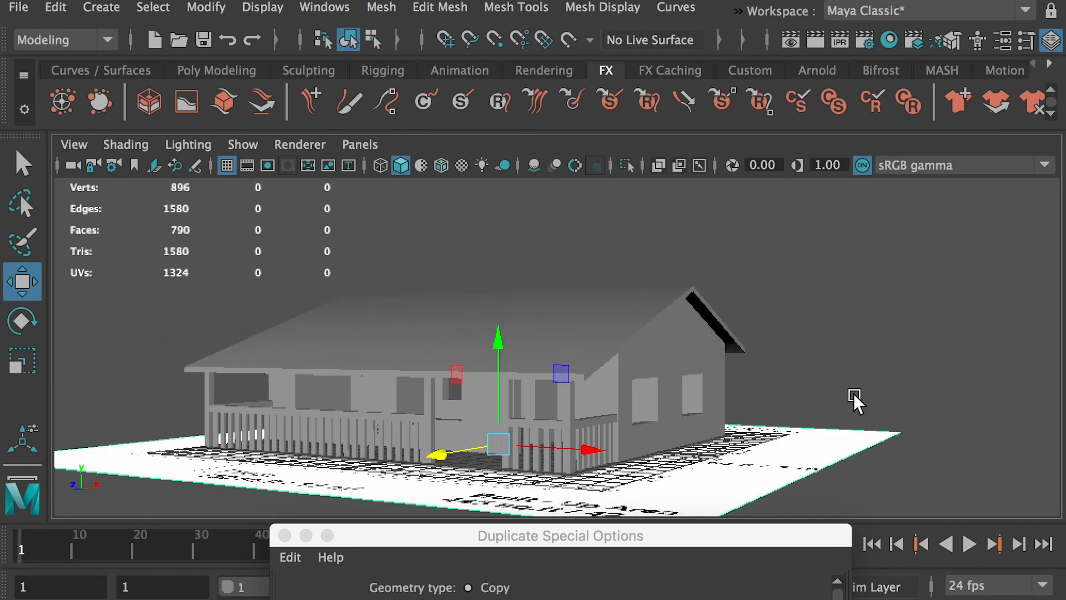
pyautogui.click(263, 6)
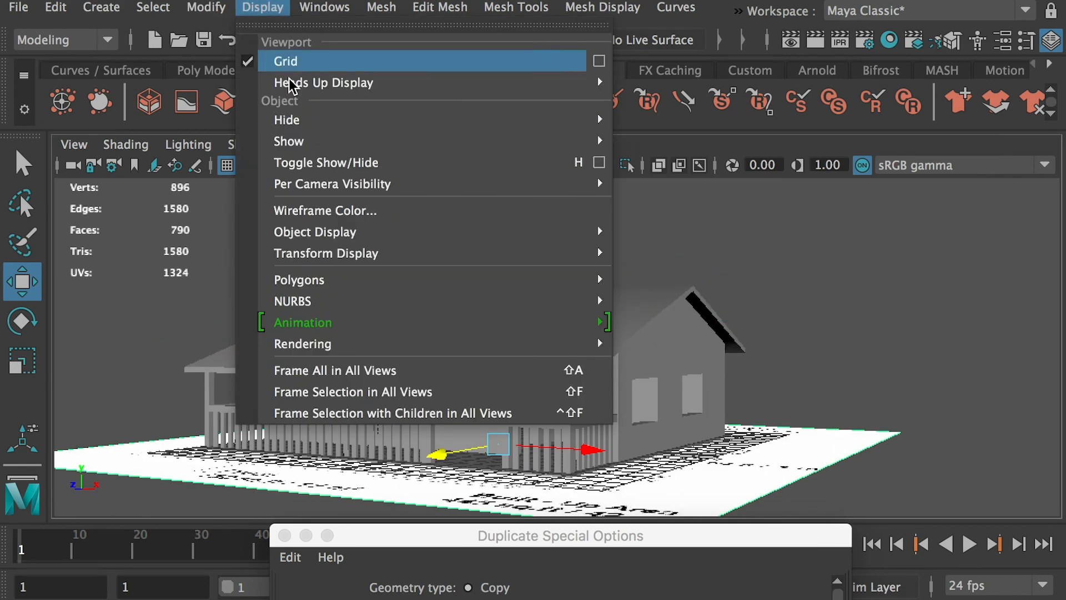
pyautogui.moveTo(317, 118)
pyautogui.click(647, 136)
# - Examine the whole house from the porch side, the end wall and above
pyautogui.keyDown('alt'); pyautogui.moveTo(766, 267); pyautogui.dragTo(635, 282); pyautogui.keyUp('alt')
pyautogui.keyDown('alt'); pyautogui.moveTo(634, 282); pyautogui.dragTo(795, 229, button='middle'); pyautogui.keyUp('alt')
pyautogui.keyDown('alt'); pyautogui.moveTo(545, 344); pyautogui.dragTo(595, 392, button='right'); pyautogui.keyUp('alt')
pyautogui.keyDown('alt'); pyautogui.moveTo(561, 390); pyautogui.dragTo(628, 402); pyautogui.keyUp('alt')
pyautogui.keyDown('alt'); pyautogui.moveTo(783, 324); pyautogui.dragTo(798, 271); pyautogui.keyUp('alt')
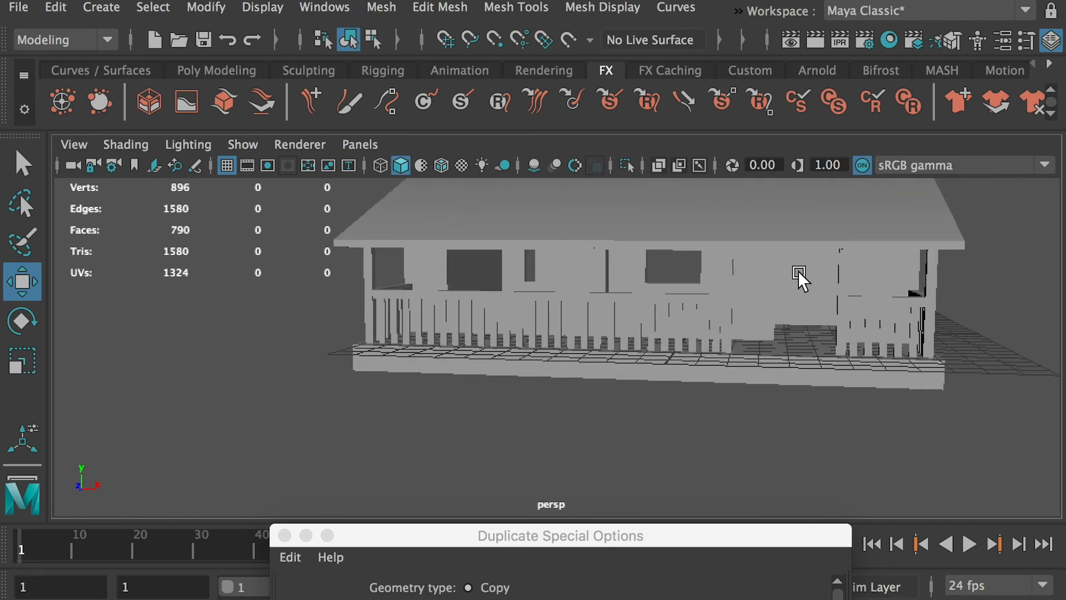
pyautogui.keyDown('alt'); pyautogui.moveTo(744, 295); pyautogui.dragTo(688, 354); pyautogui.keyUp('alt')
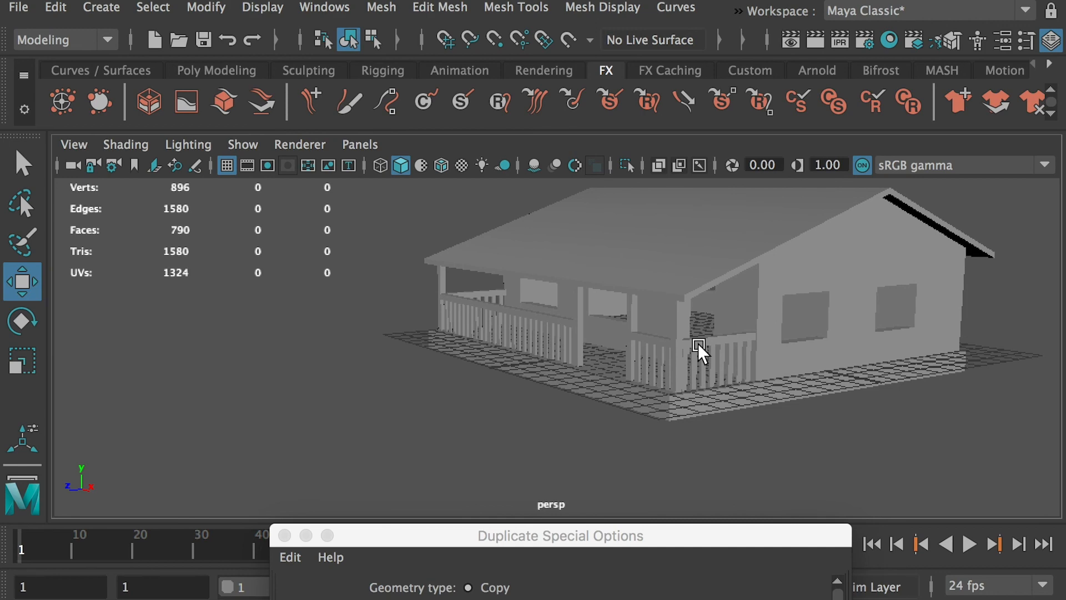
pyautogui.keyDown('alt'); pyautogui.moveTo(697, 343); pyautogui.dragTo(694, 298); pyautogui.keyUp('alt')
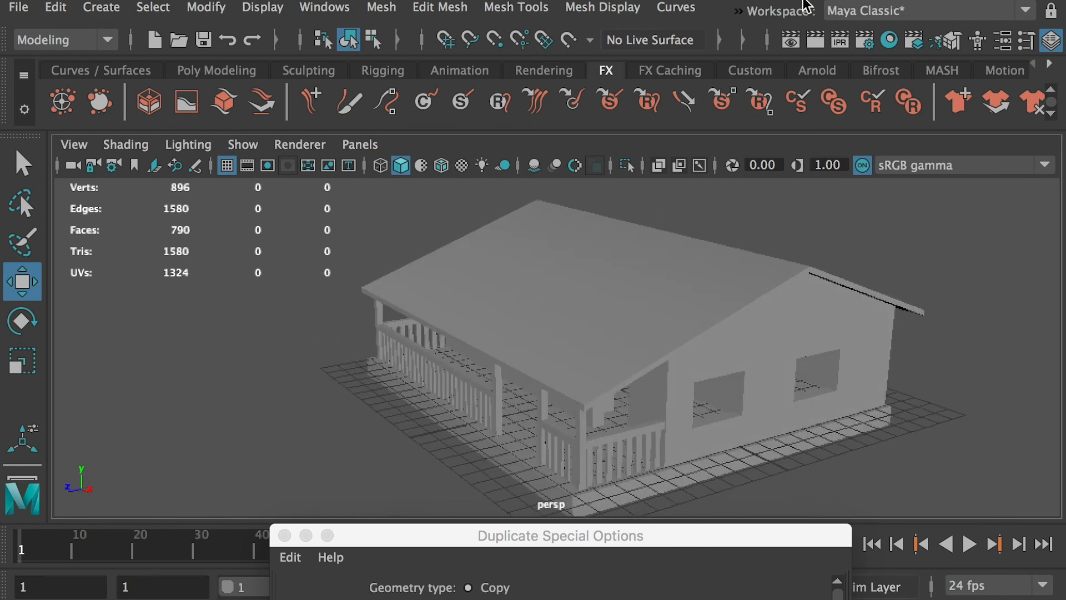